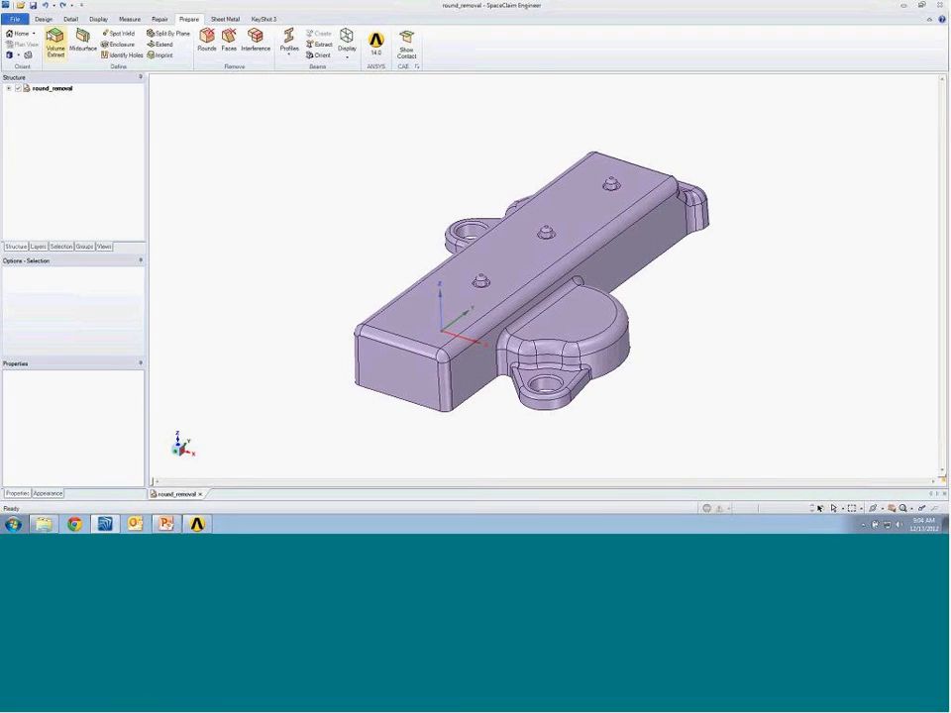
Box-select the two front bosses on the housing's top face and move them sideways along the X axis.
click(43, 19)
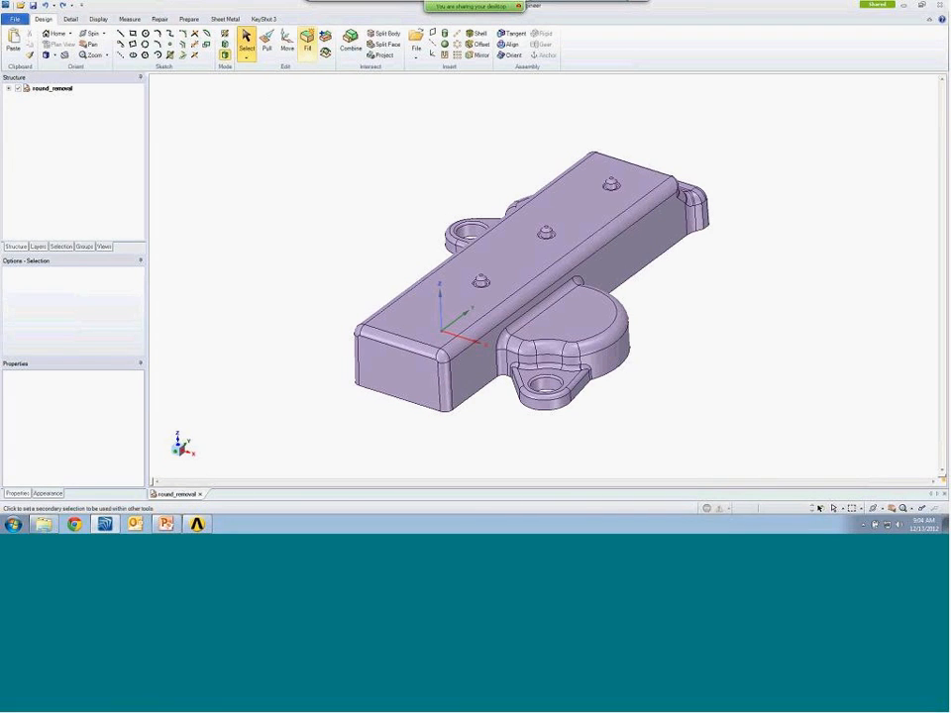
mouse_move(291, 23)
mouse_down()
mouse_move(275, 24)
mouse_move(254, 59)
mouse_move(322, 73)
mouse_move(363, 38)
mouse_move(348, 25)
mouse_up()
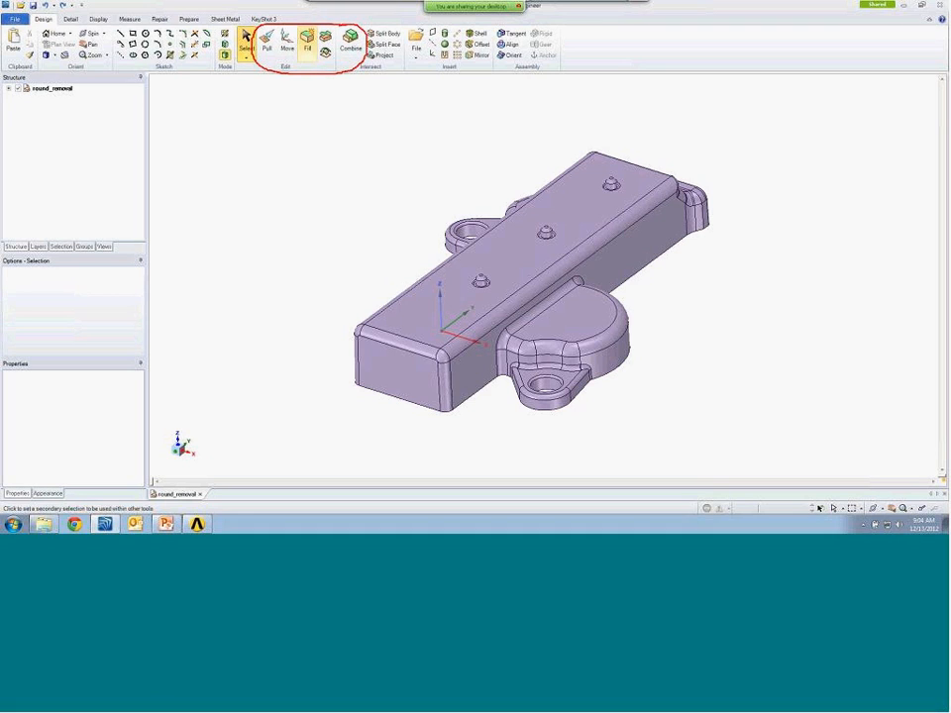
mouse_move(260, 87)
mouse_down()
mouse_move(271, 60)
mouse_move(344, 61)
mouse_up()
key(Escape)
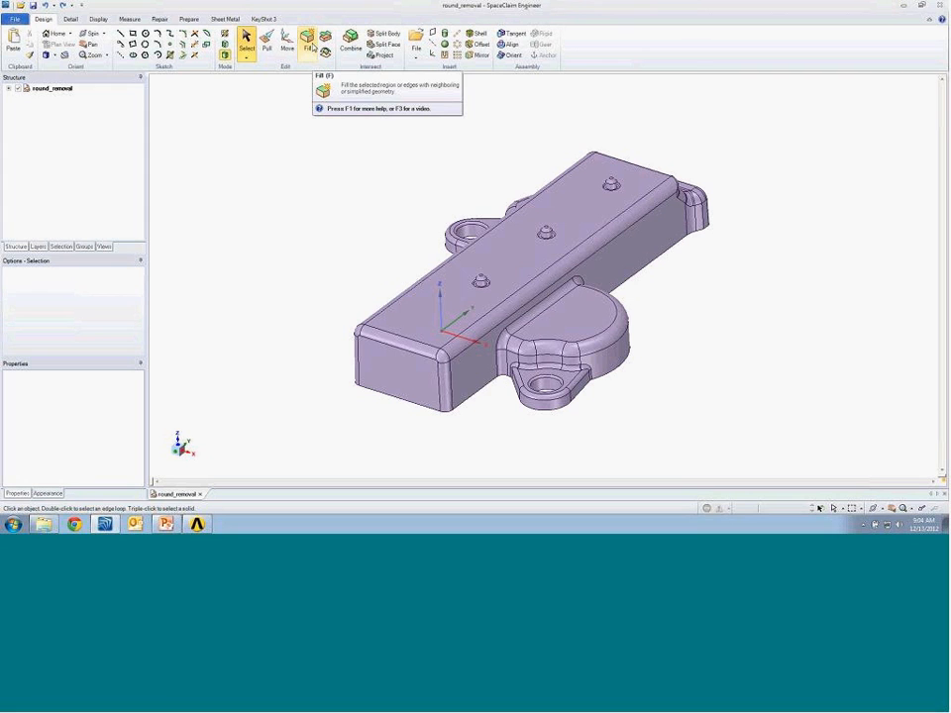
middle_drag(658, 263, 741, 271)
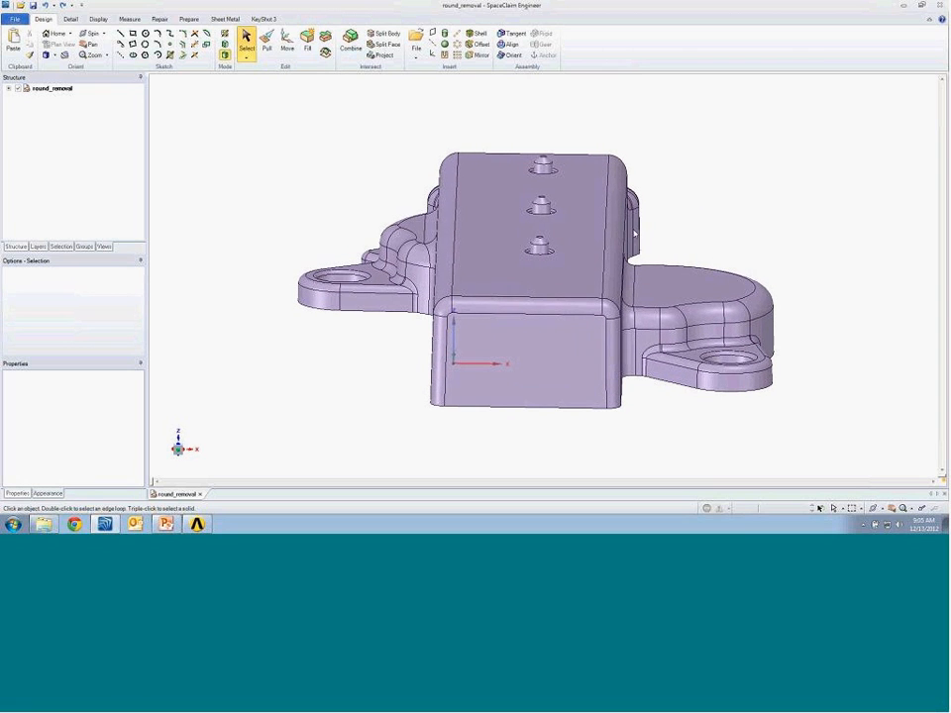
drag(512, 188, 574, 278)
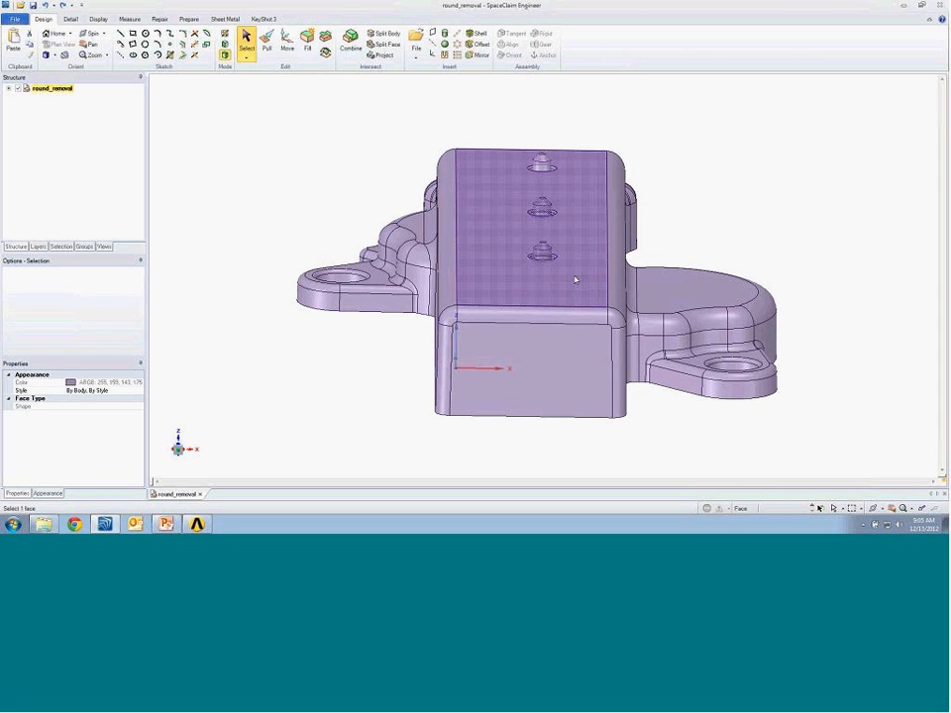
click(288, 51)
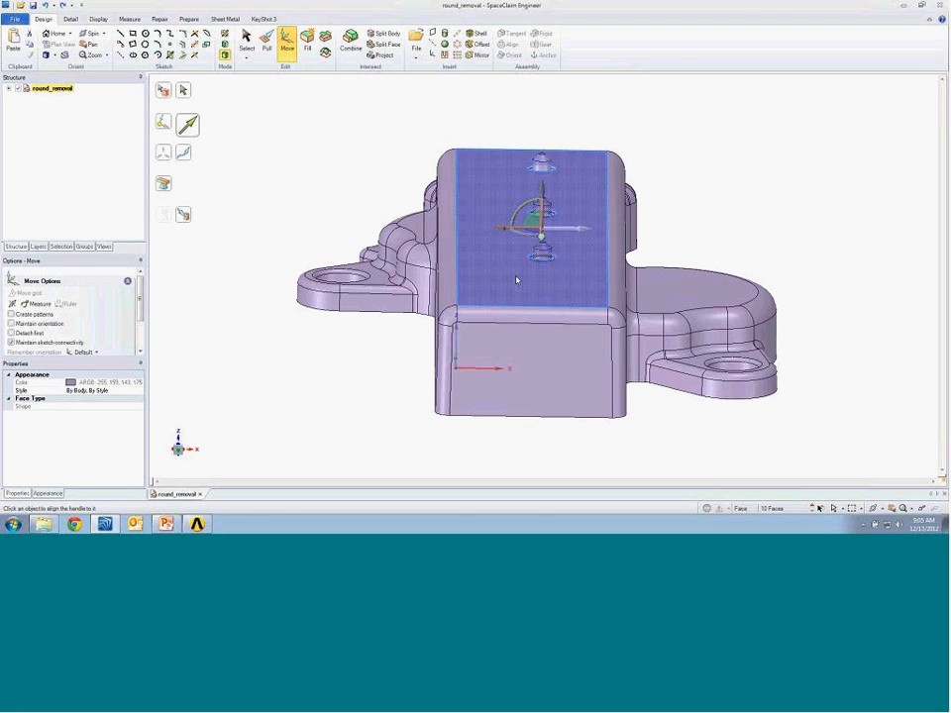
drag(503, 227, 478, 227)
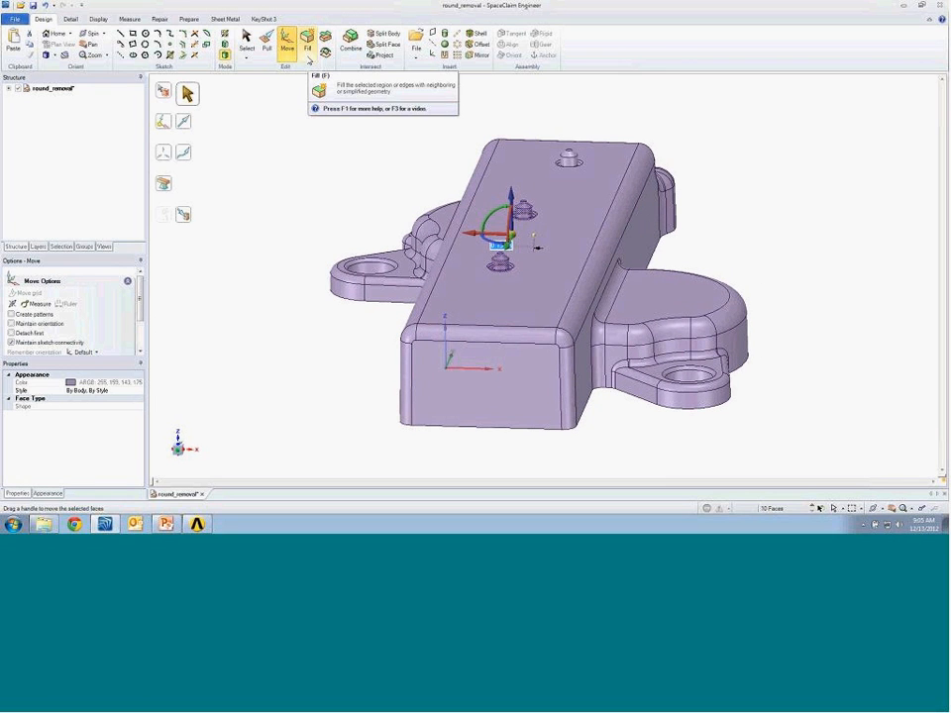
click(390, 122)
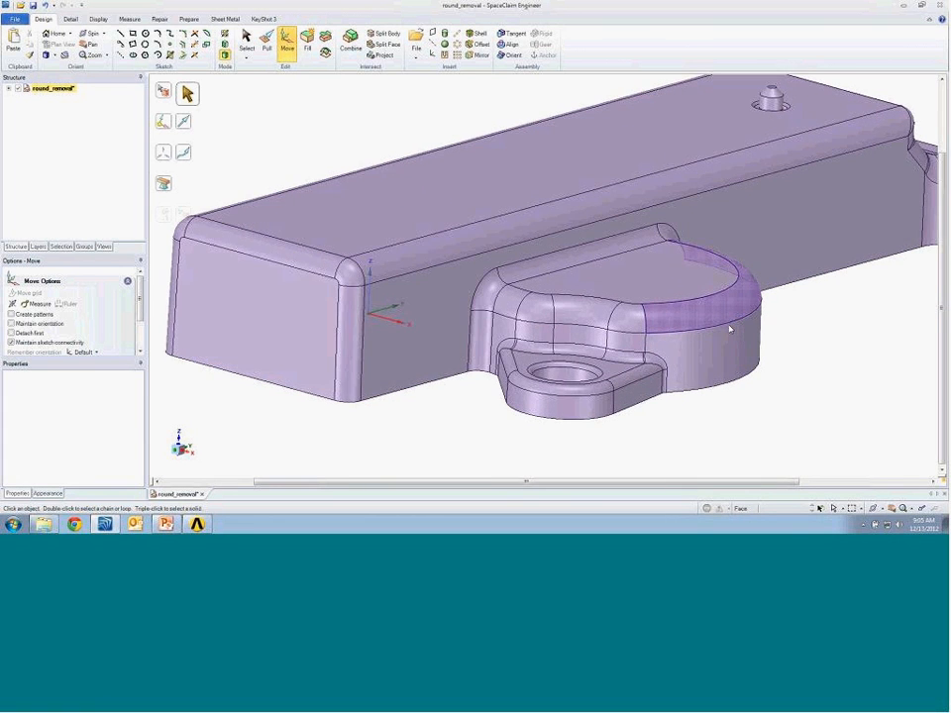
Select the round chains around the half-round side boss, including those above the mounting lug, and remove them with Fill.
double_click(556, 258)
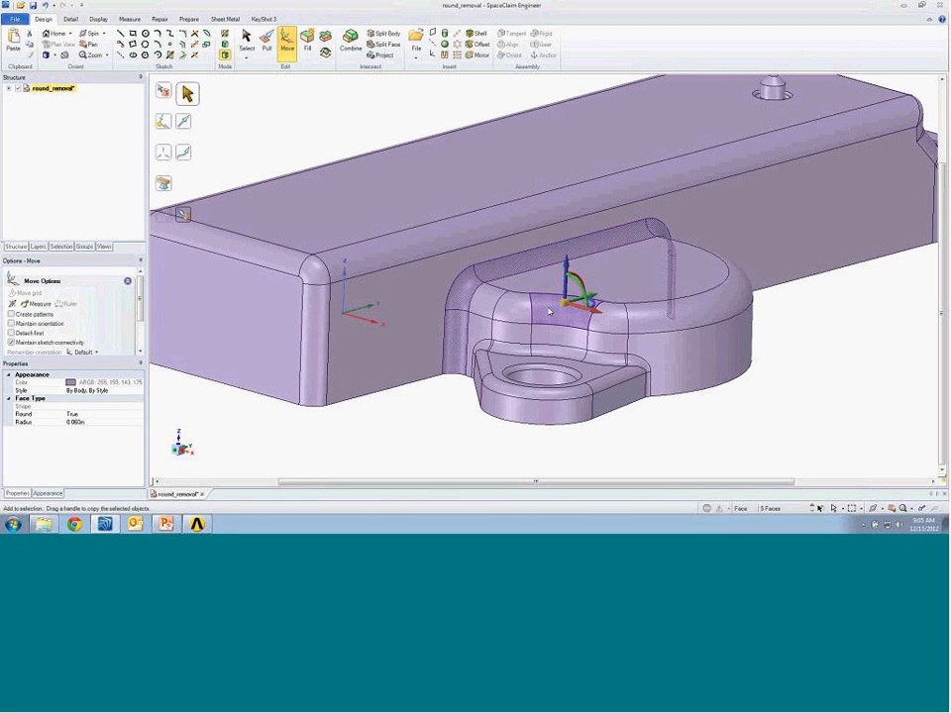
ctrl+double_click(549, 311)
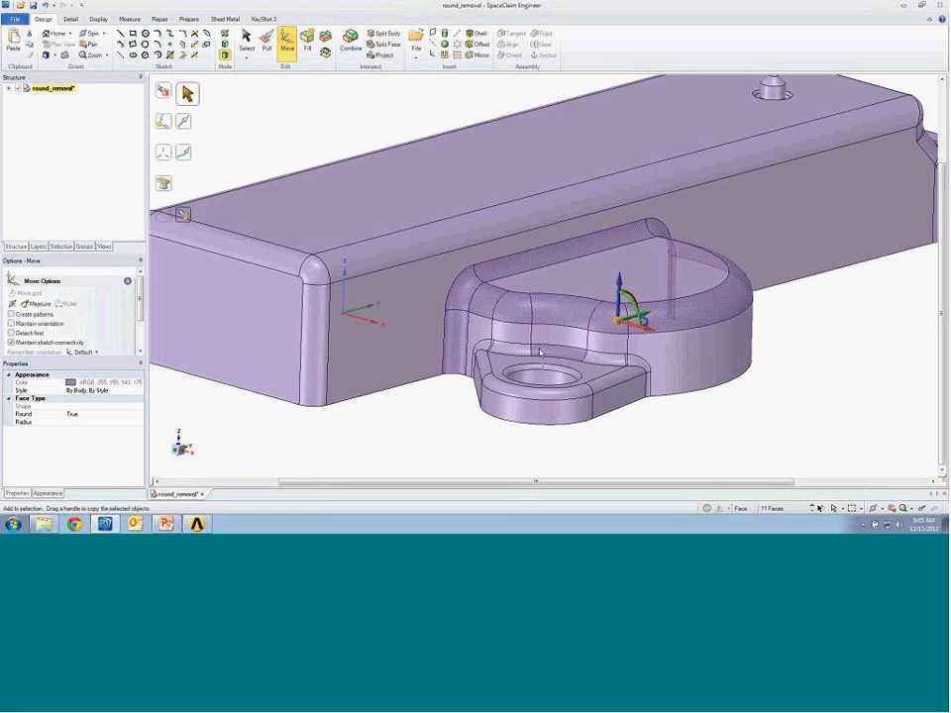
ctrl+double_click(540, 352)
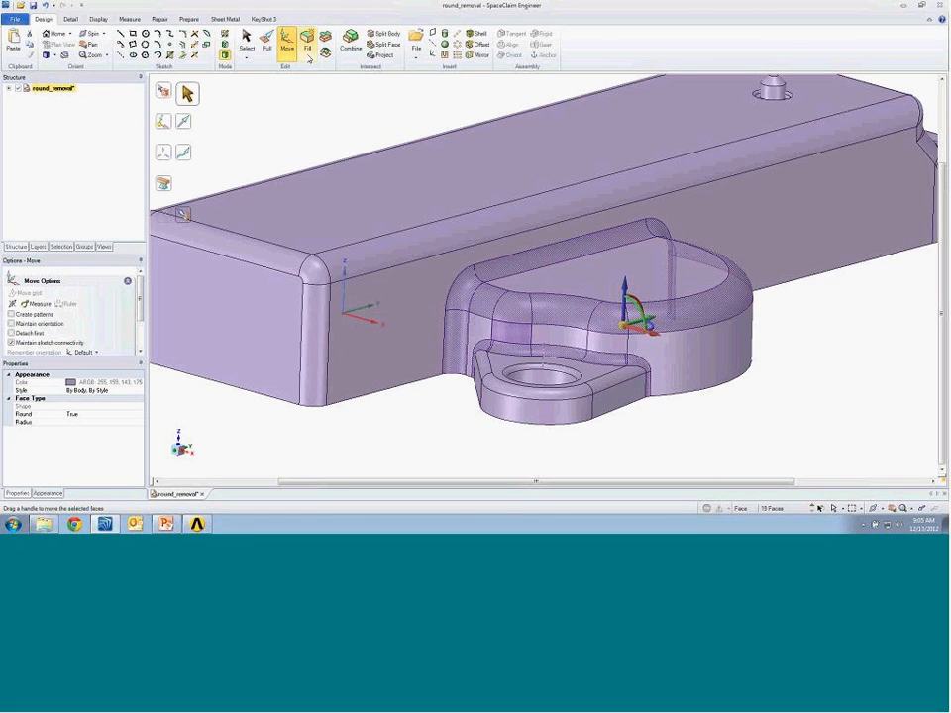
click(307, 51)
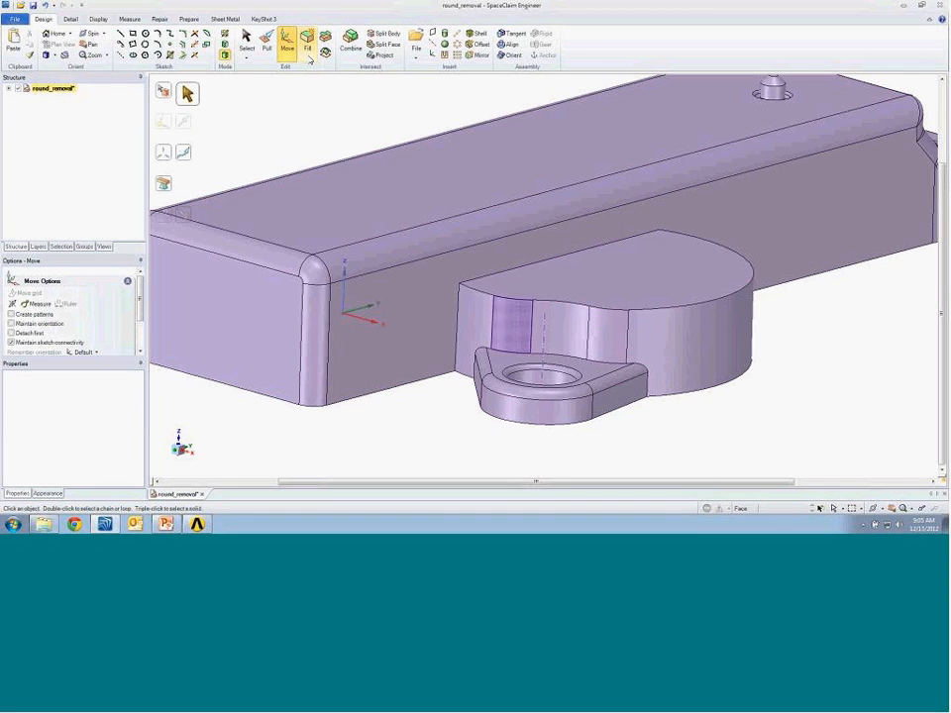
Select the three curved blend faces on the half-round boss's side wall behind the mounting lug and remove them with Fill.
click(583, 327)
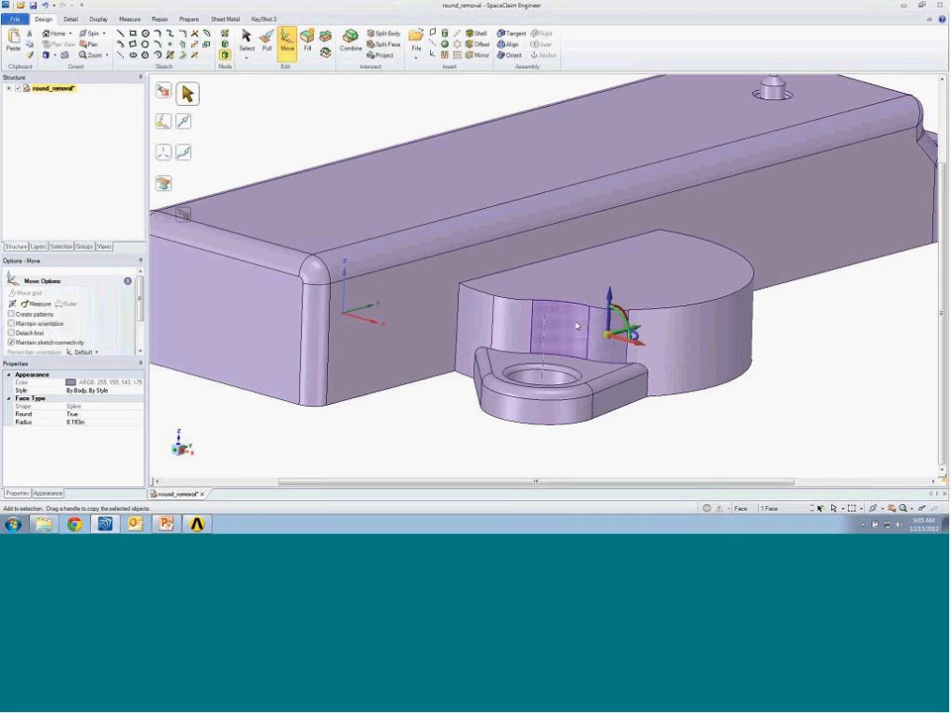
ctrl+click(577, 326)
ctrl+click(523, 324)
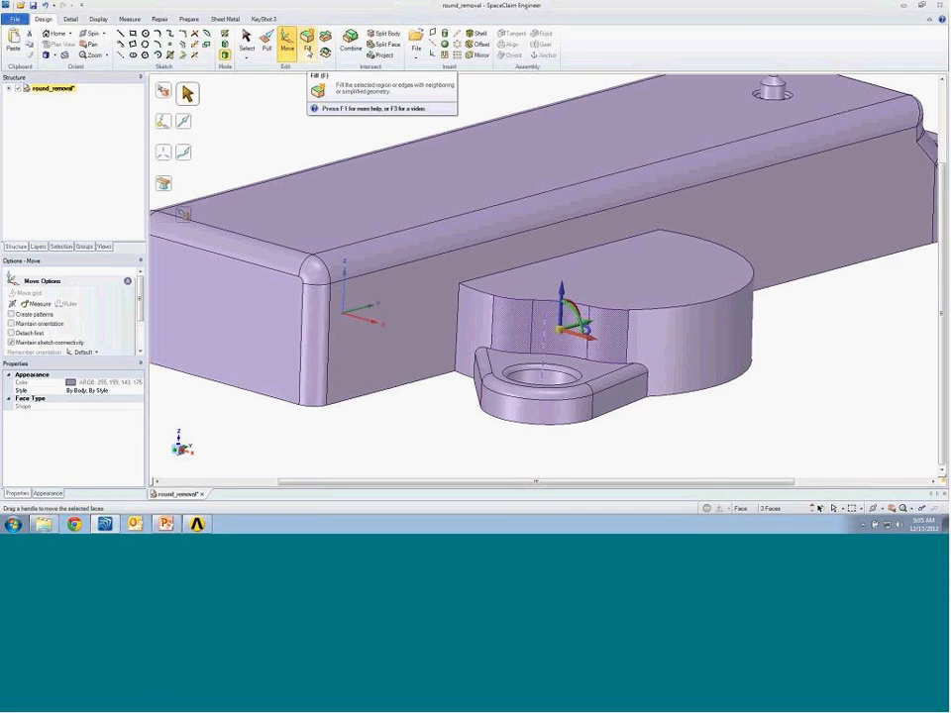
click(310, 51)
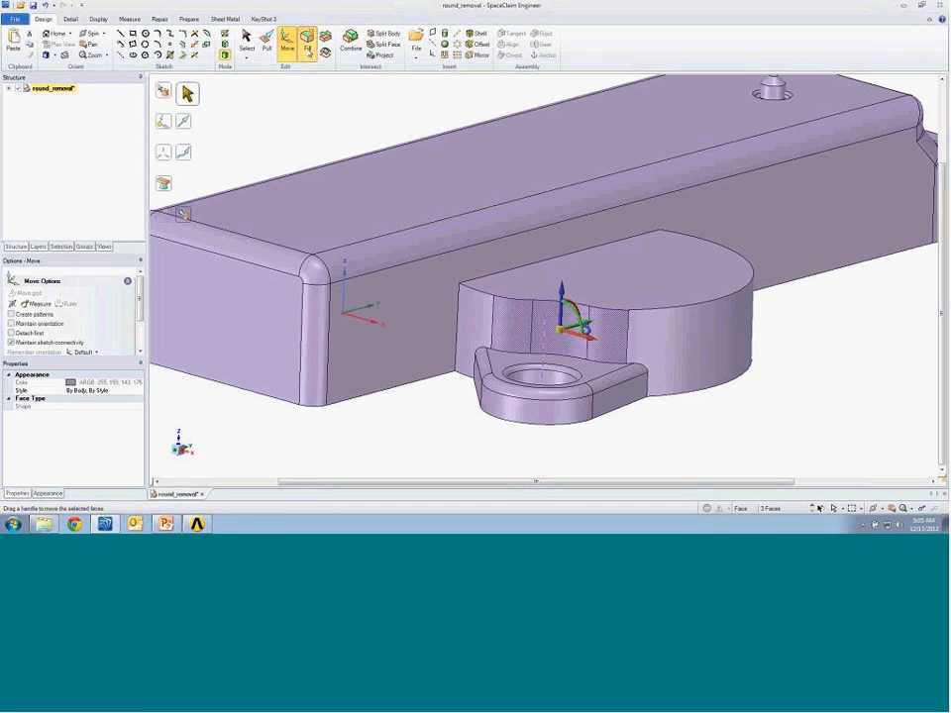
Remove the rounds along the mounting lug's outer upper edge with Fill.
scroll(309, 52, down, 2)
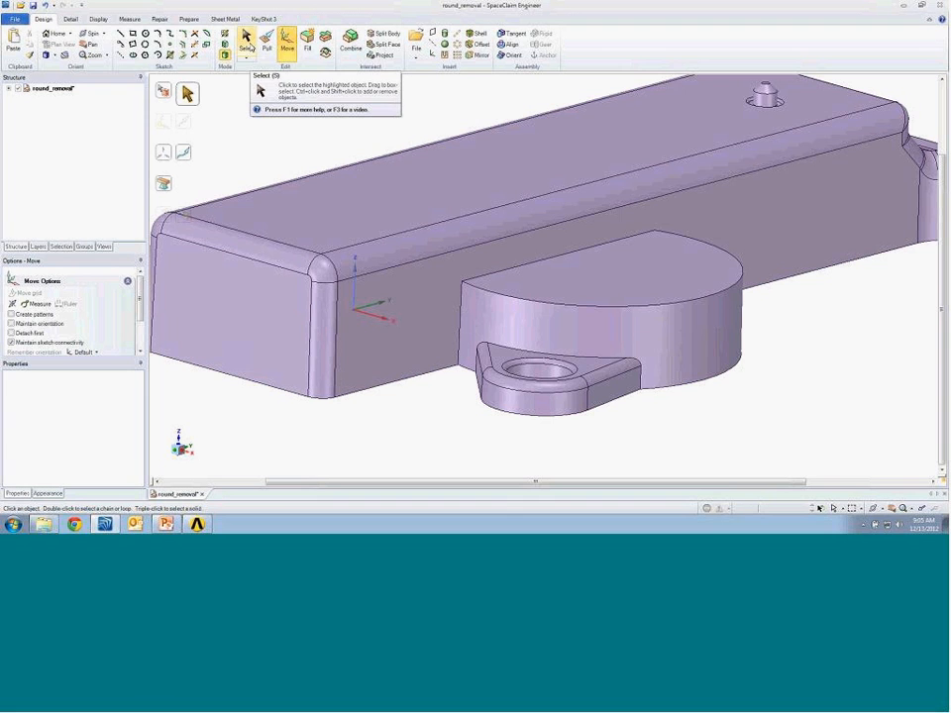
click(248, 46)
click(592, 387)
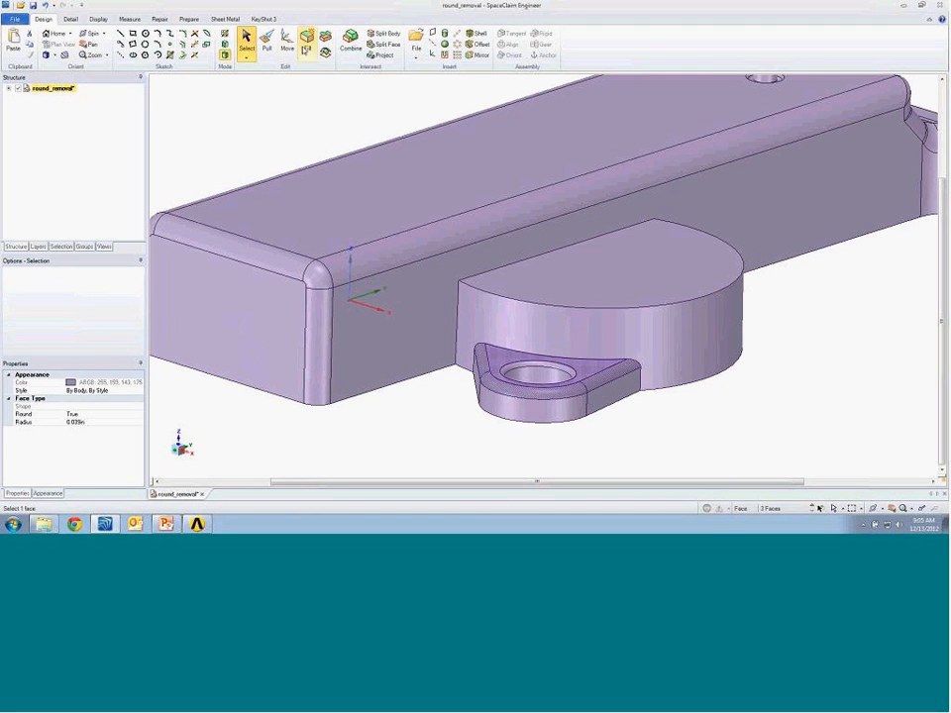
click(306, 50)
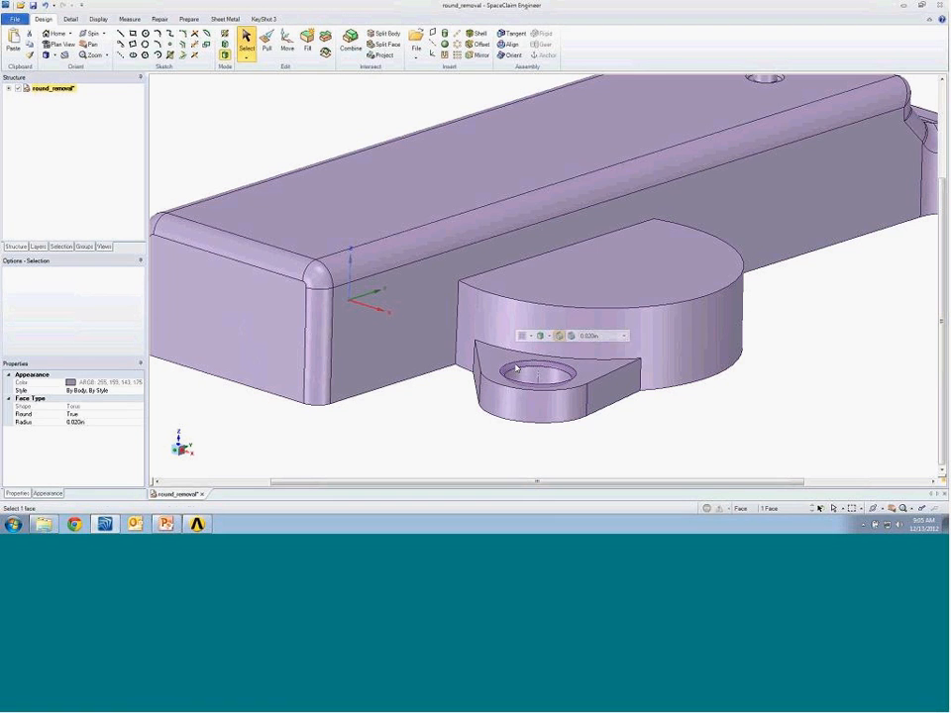
On the housing's underside, select all rounds equal to the 0.011 in round on a pin tip and remove them with Fill.
mouse_move(541, 313)
middle_down()
mouse_move(549, 203)
mouse_move(485, 327)
mouse_move(556, 295)
mouse_move(558, 304)
middle_up()
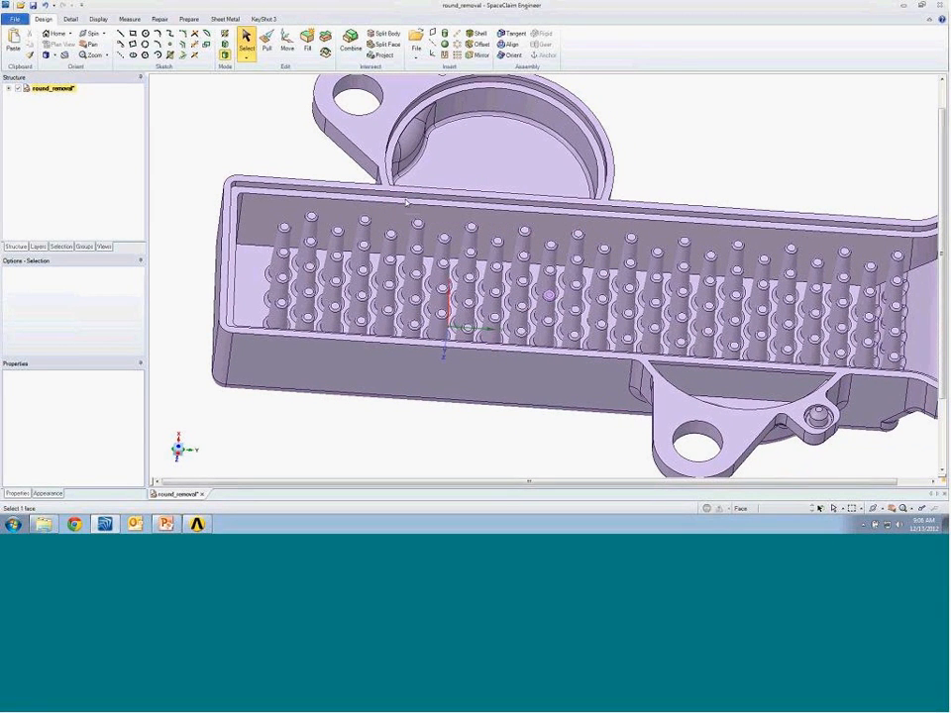
middle_drag(303, 251, 299, 251)
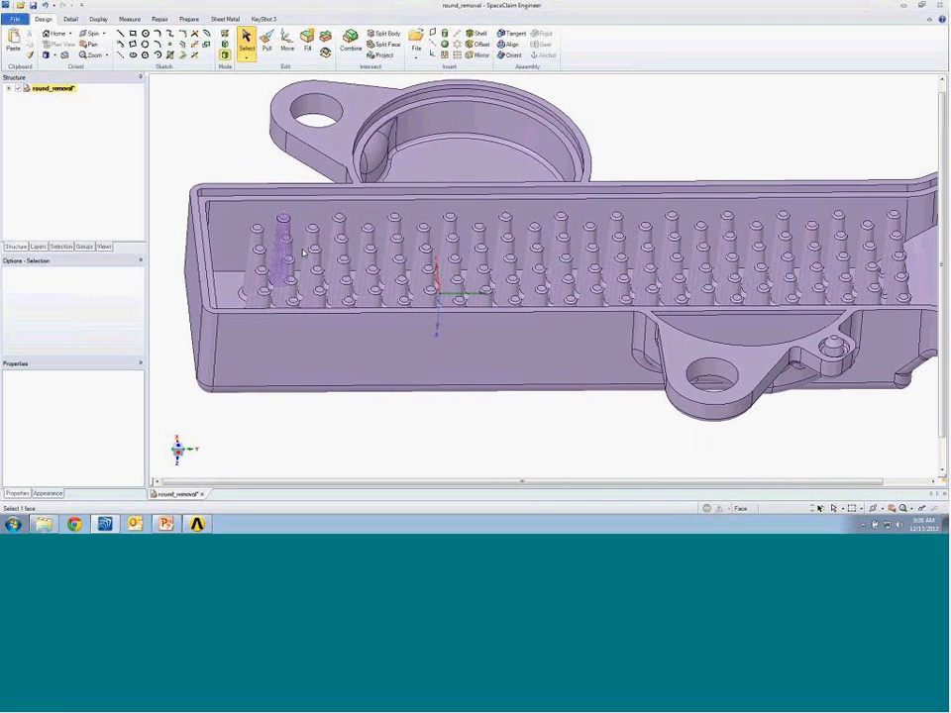
click(256, 230)
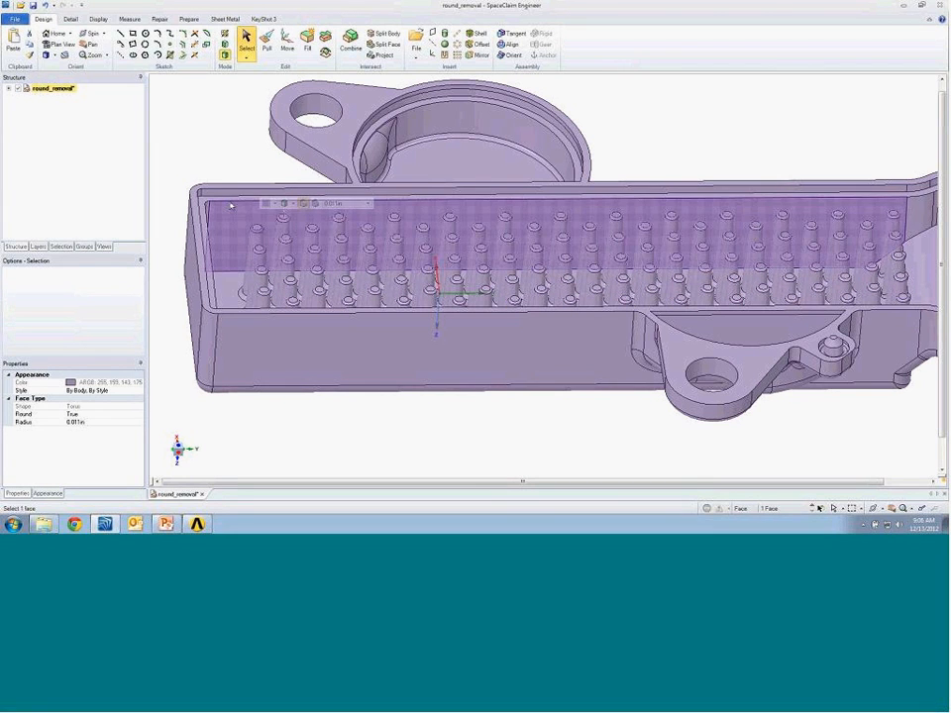
click(60, 246)
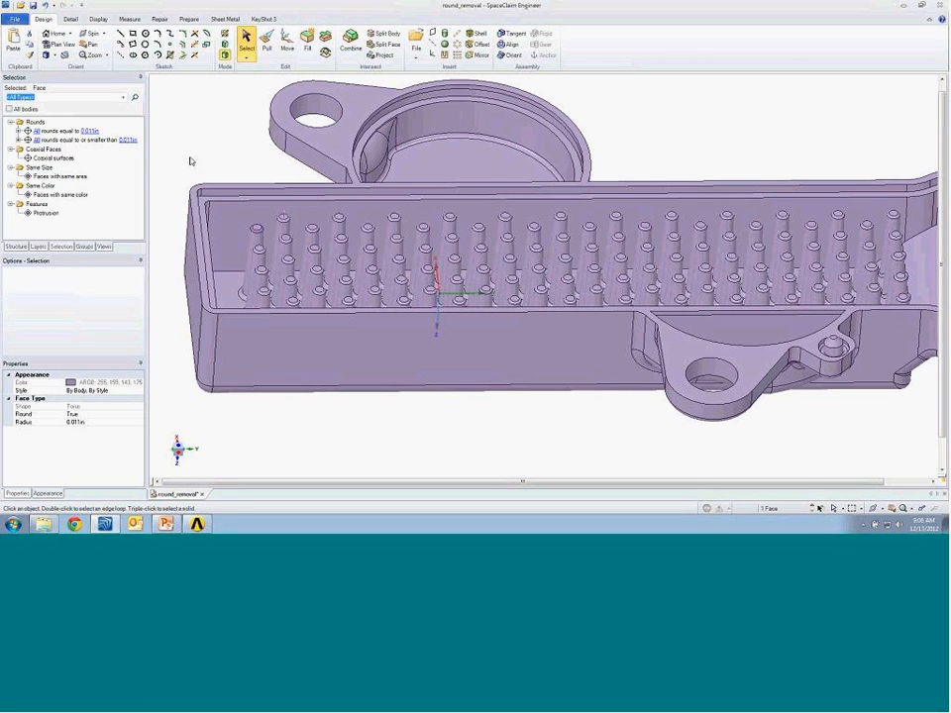
shift+middle_drag(189, 155, 185, 159)
click(65, 132)
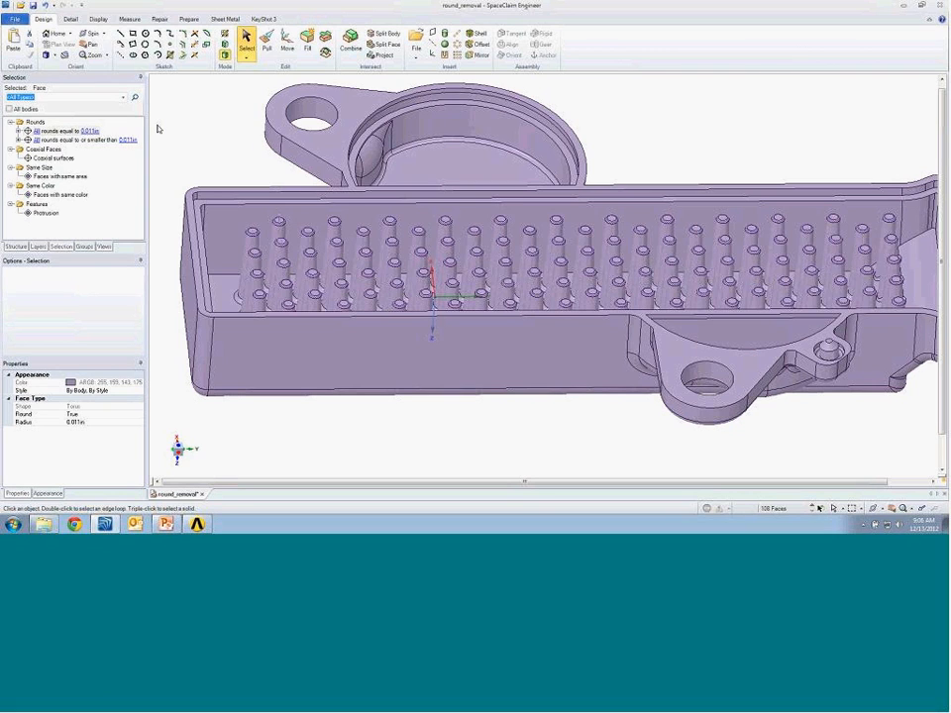
click(306, 58)
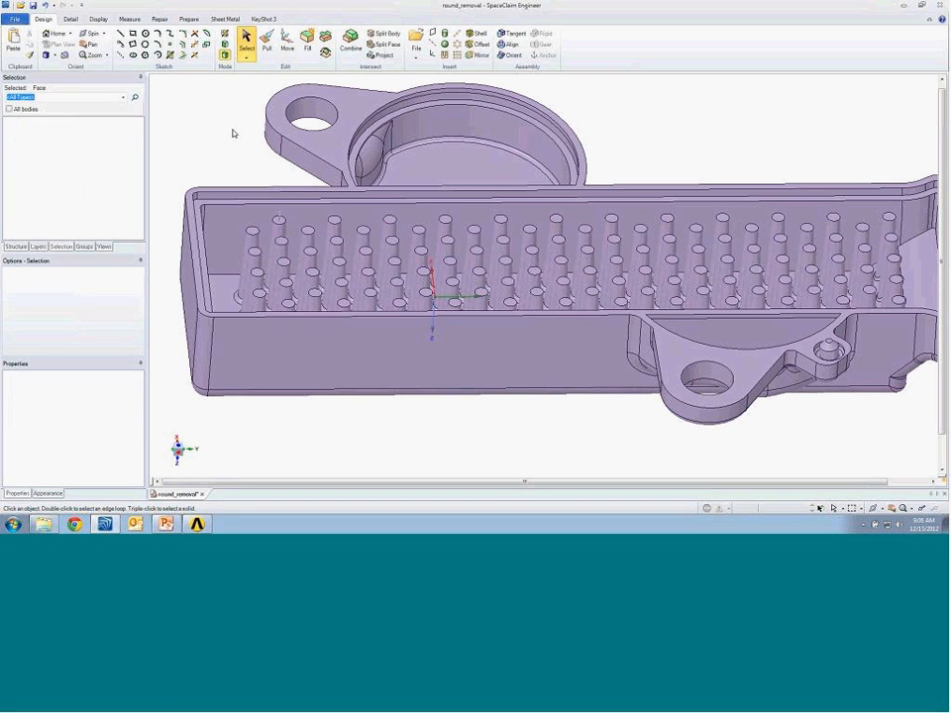
Select all rounds equal to the 0.020 in round at a pin's base, exclude those in the circular pocket, and remove them with Fill.
middle_drag(265, 156, 258, 182)
middle_drag(238, 280, 245, 309)
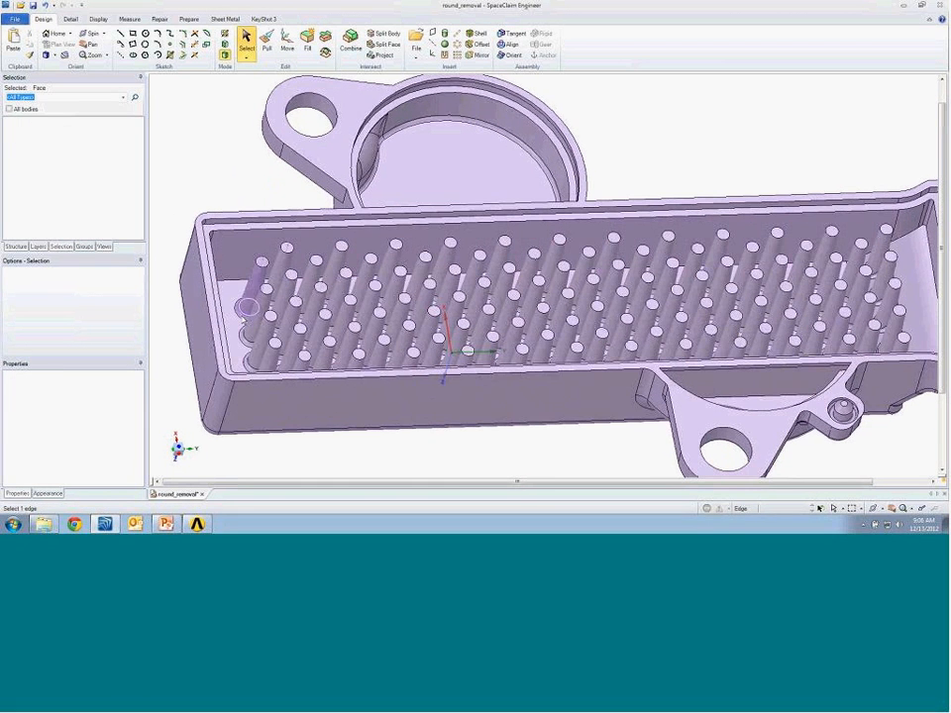
click(245, 309)
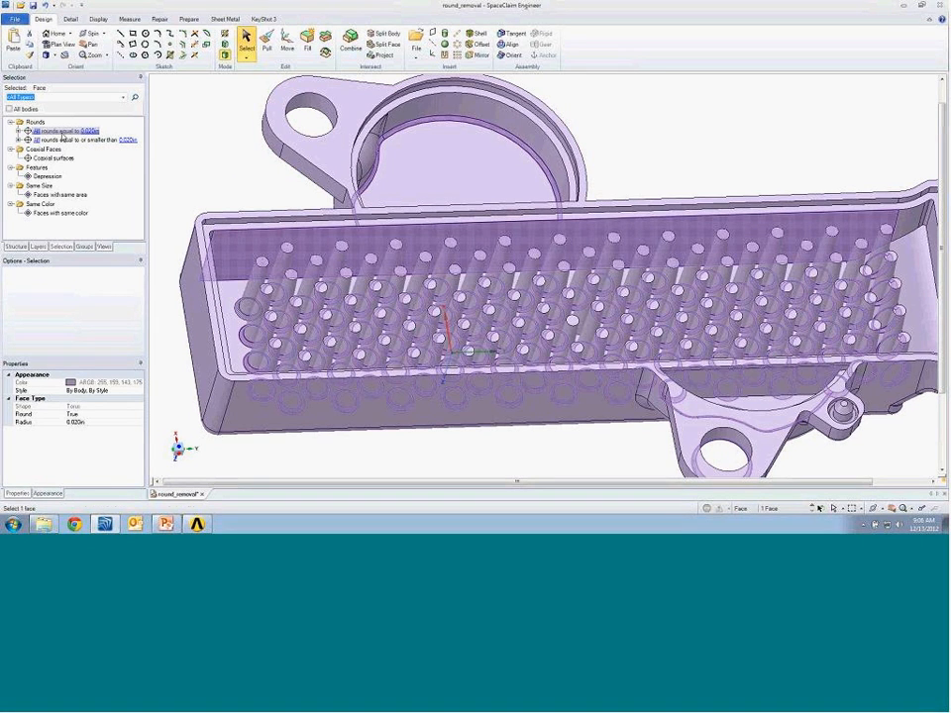
click(62, 132)
middle_drag(669, 154, 628, 178)
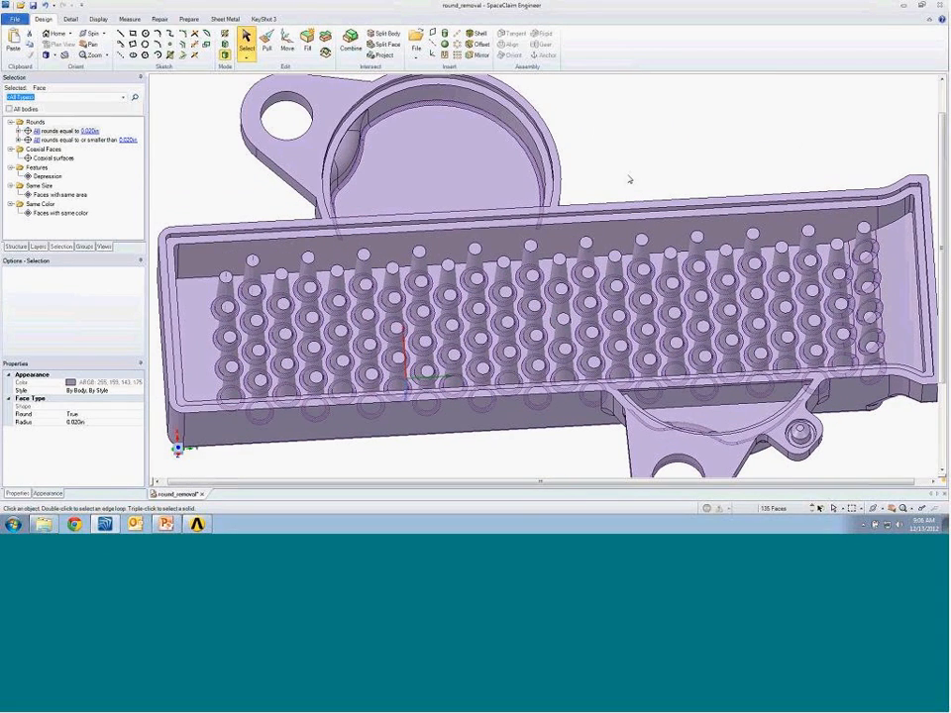
ctrl+click(523, 148)
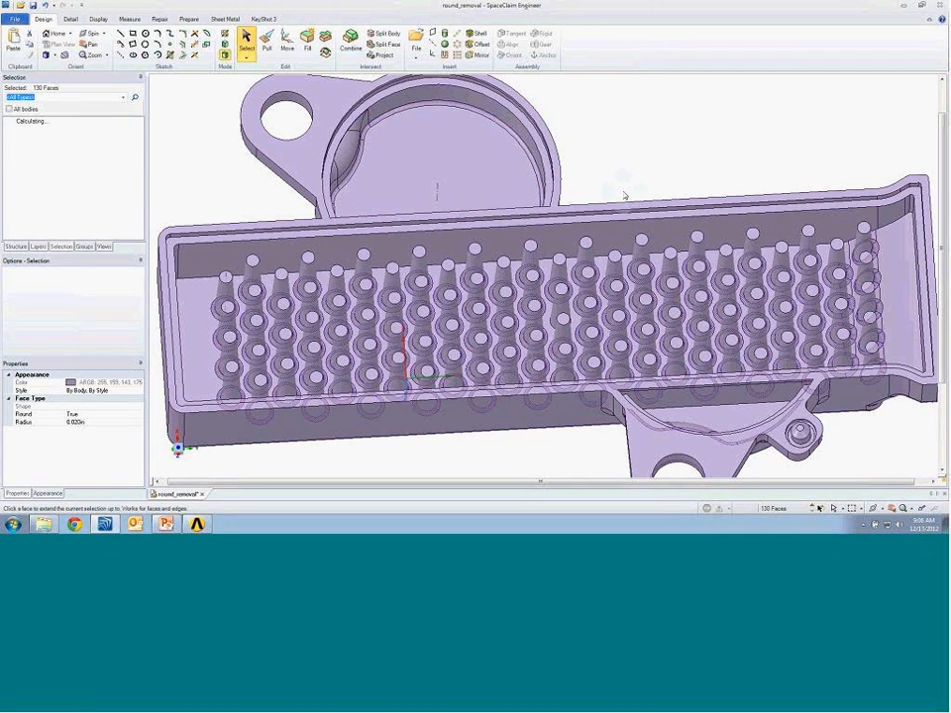
ctrl+middle_drag(725, 384, 718, 308)
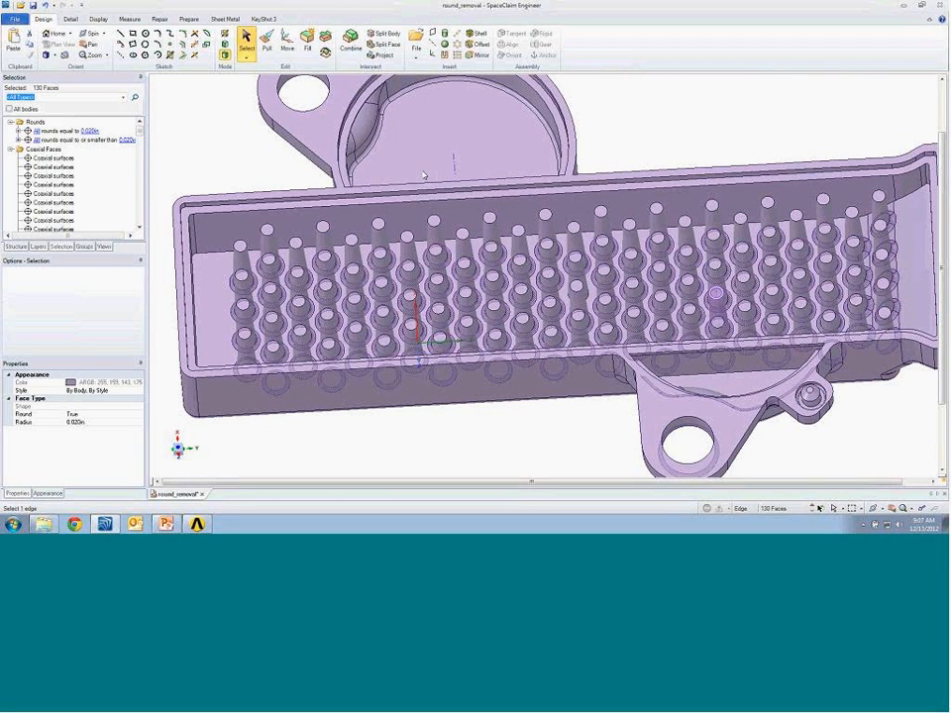
click(310, 45)
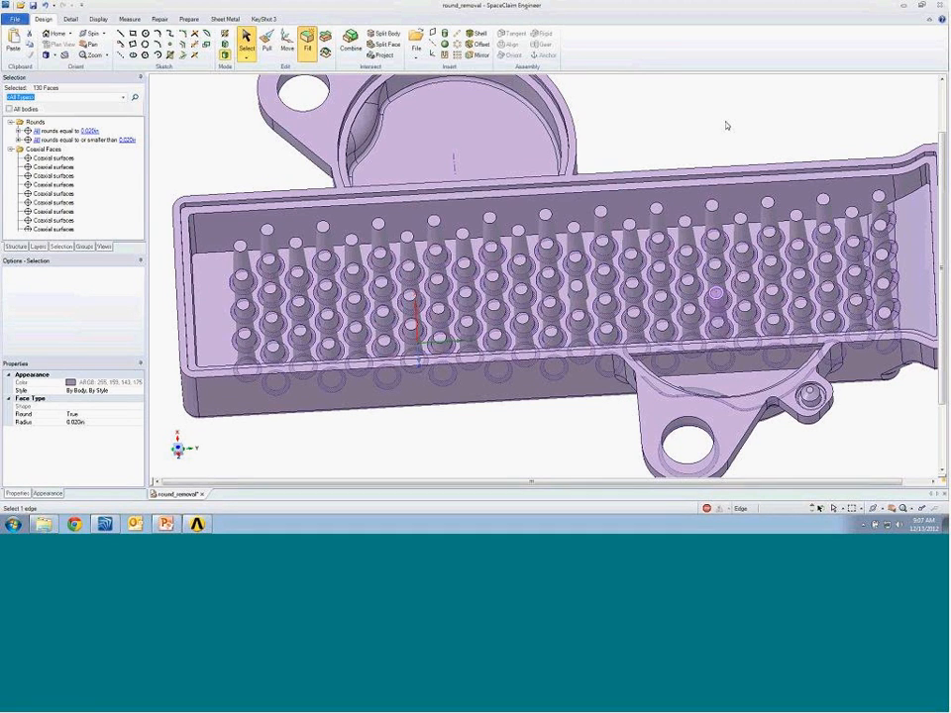
Select all pin side faces and tip faces with the same area as those on the corner pin and remove them with Fill.
click(255, 219)
middle_drag(254, 223, 272, 243)
click(272, 241)
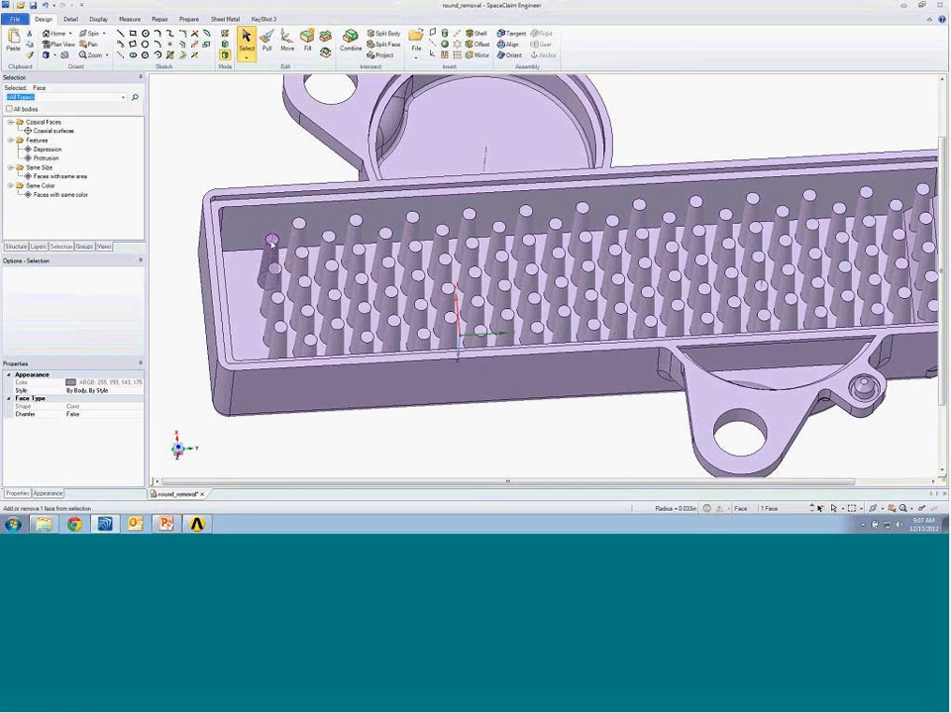
ctrl+click(271, 242)
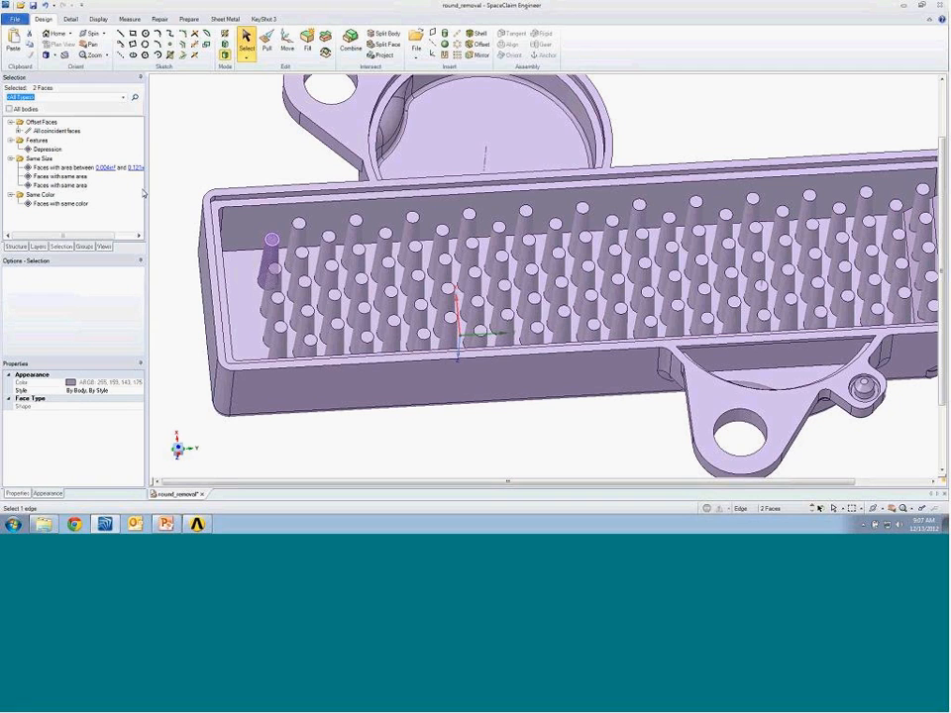
click(83, 177)
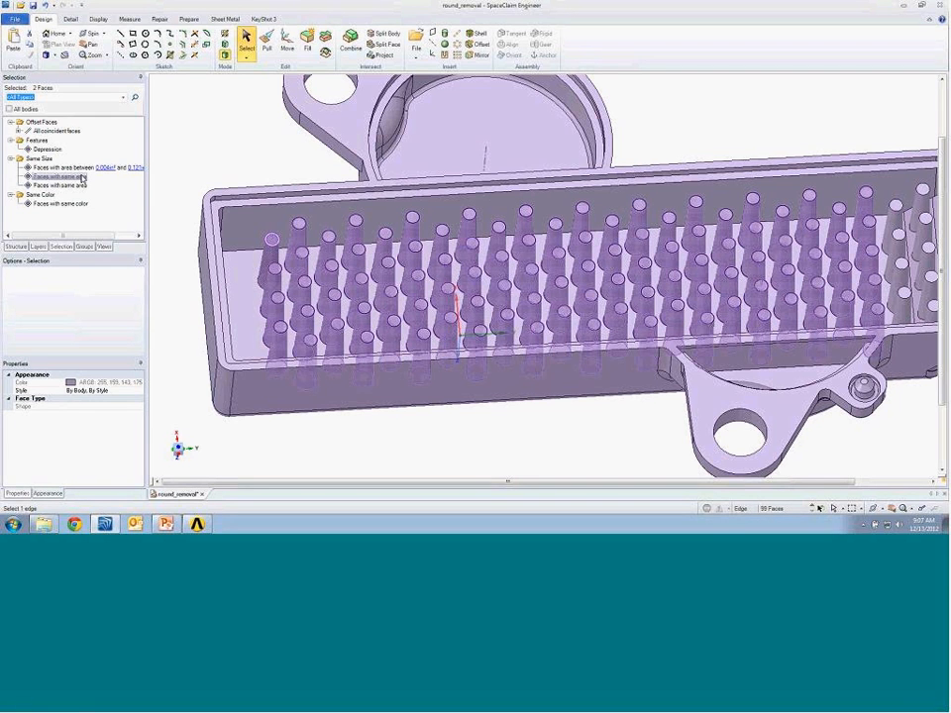
click(69, 185)
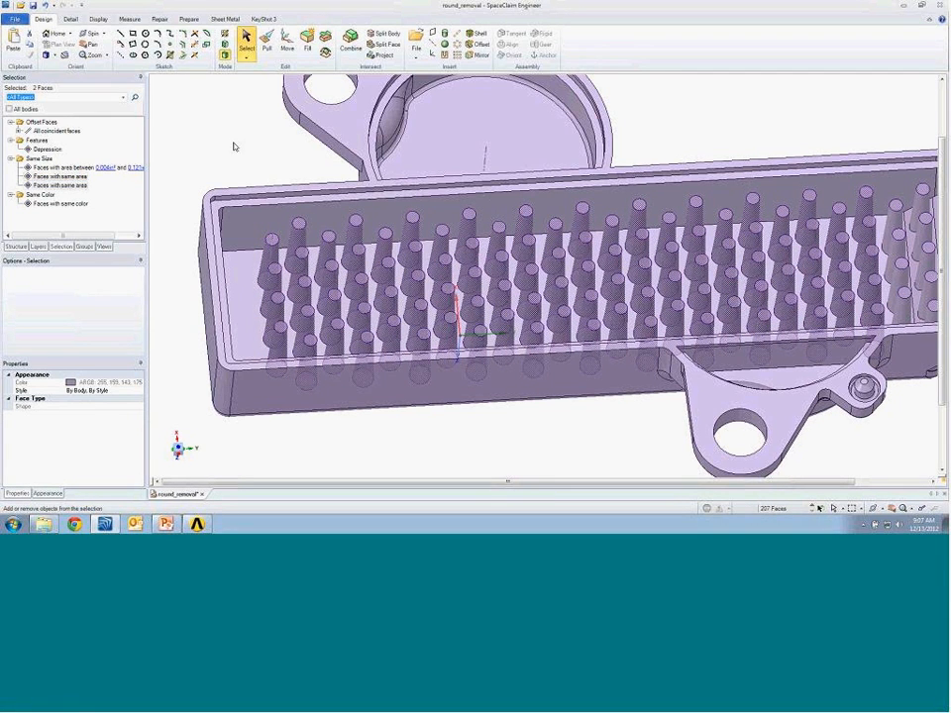
middle_drag(652, 139, 588, 162)
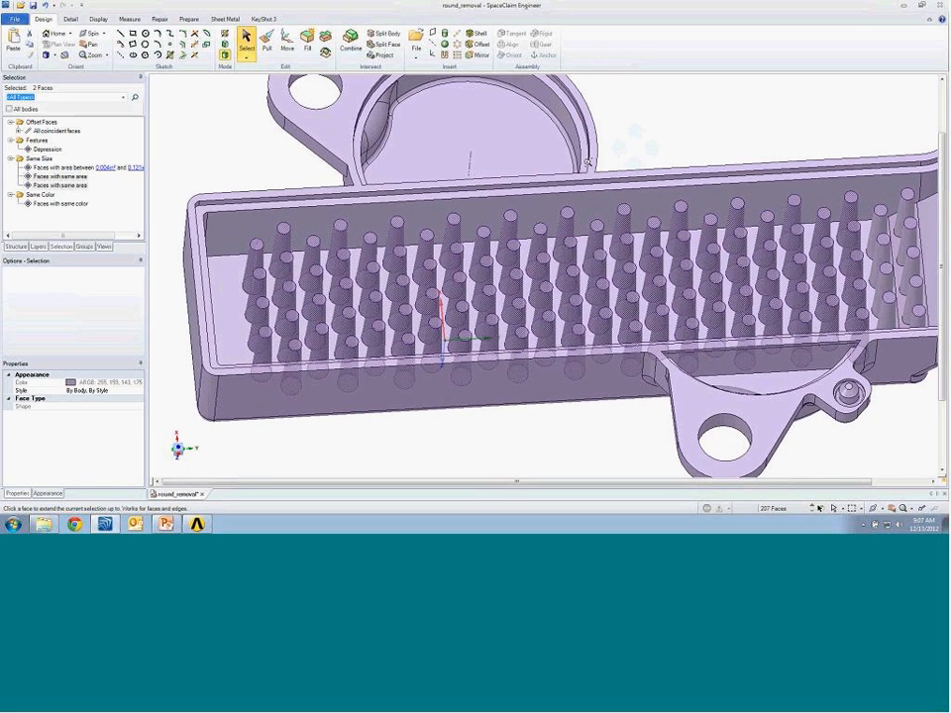
click(308, 47)
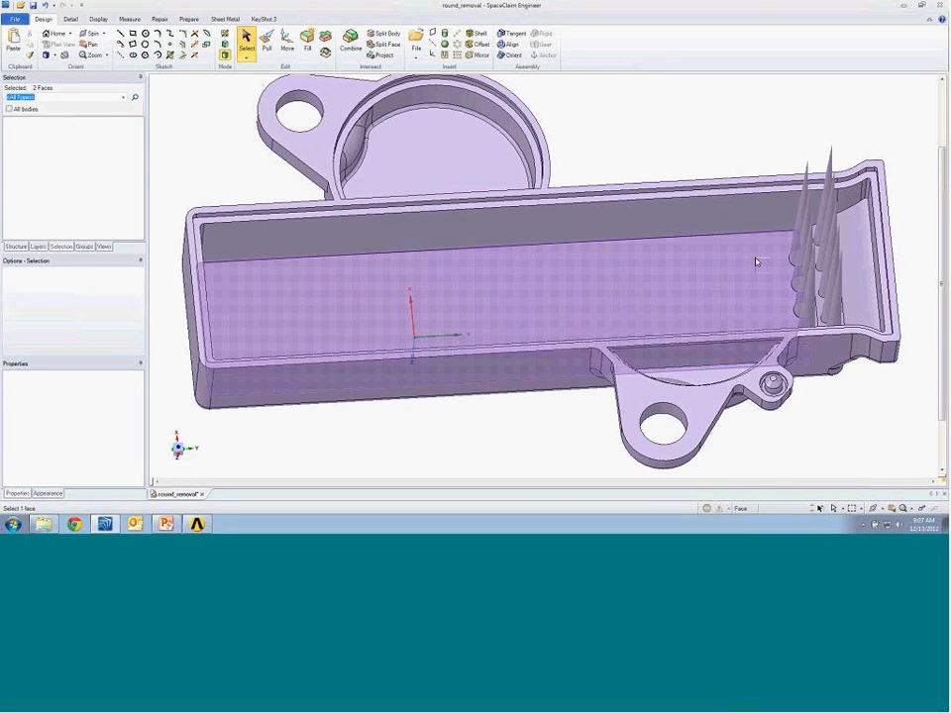
Viewing the tray straight on, select the nine remaining conical pin faces near its stepped end and remove them with Fill.
key(v)
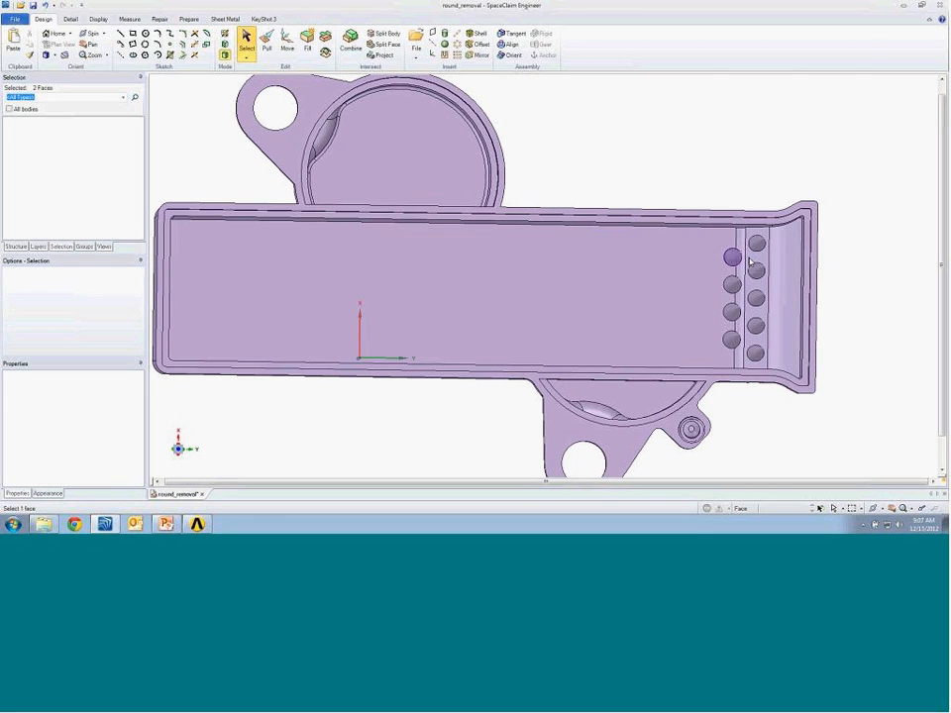
drag(708, 236, 772, 370)
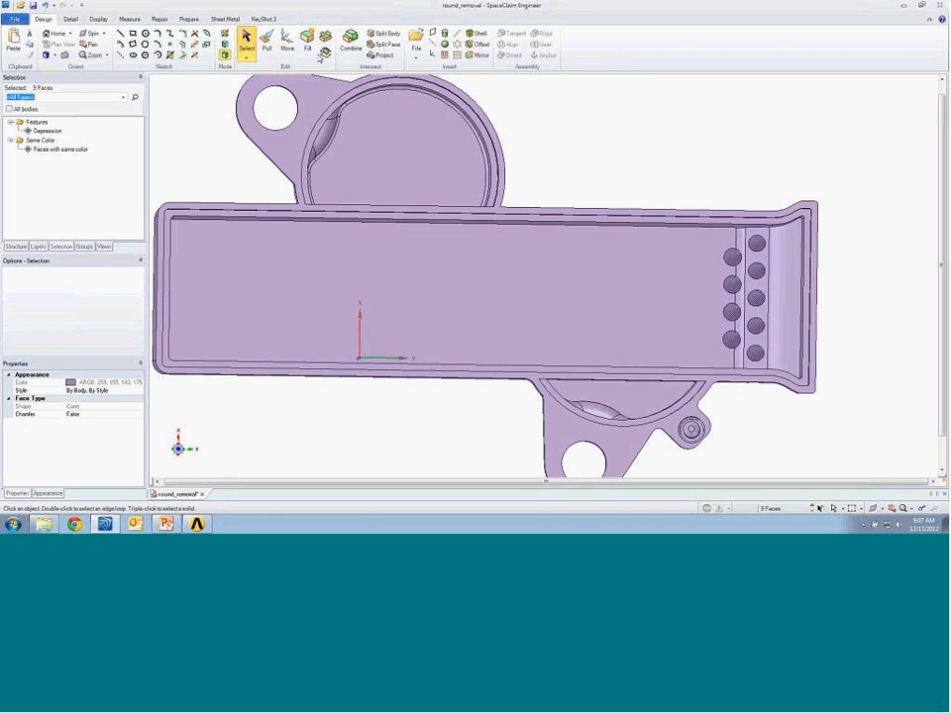
click(309, 51)
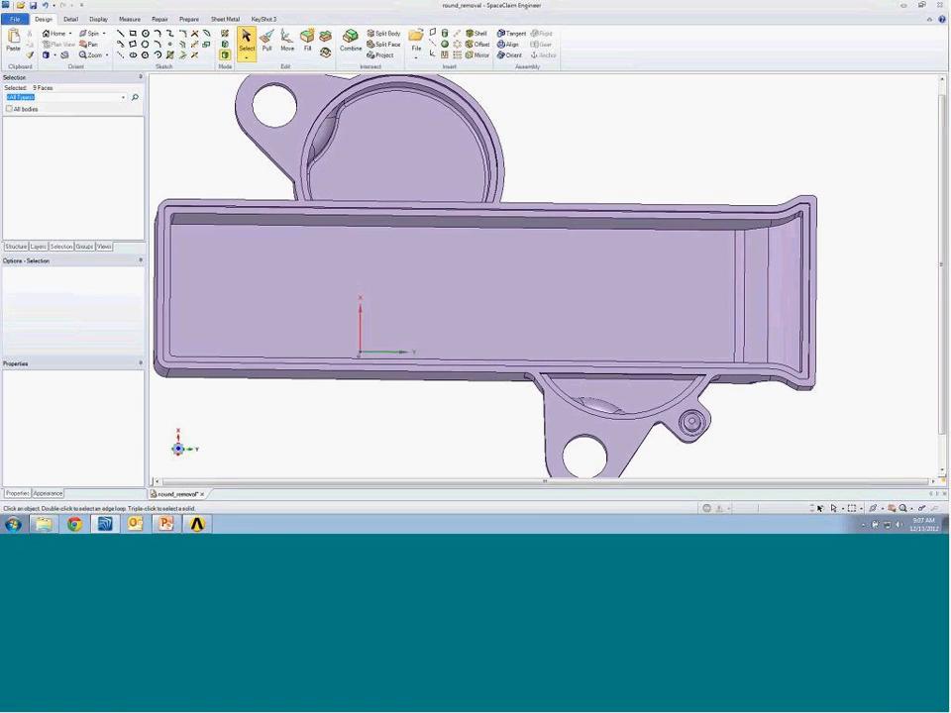
Select the chain of 0.020 in rounds around the floor of the half-round pocket and remove it with Fill.
middle_drag(411, 149, 498, 179)
scroll(497, 200, up, 2)
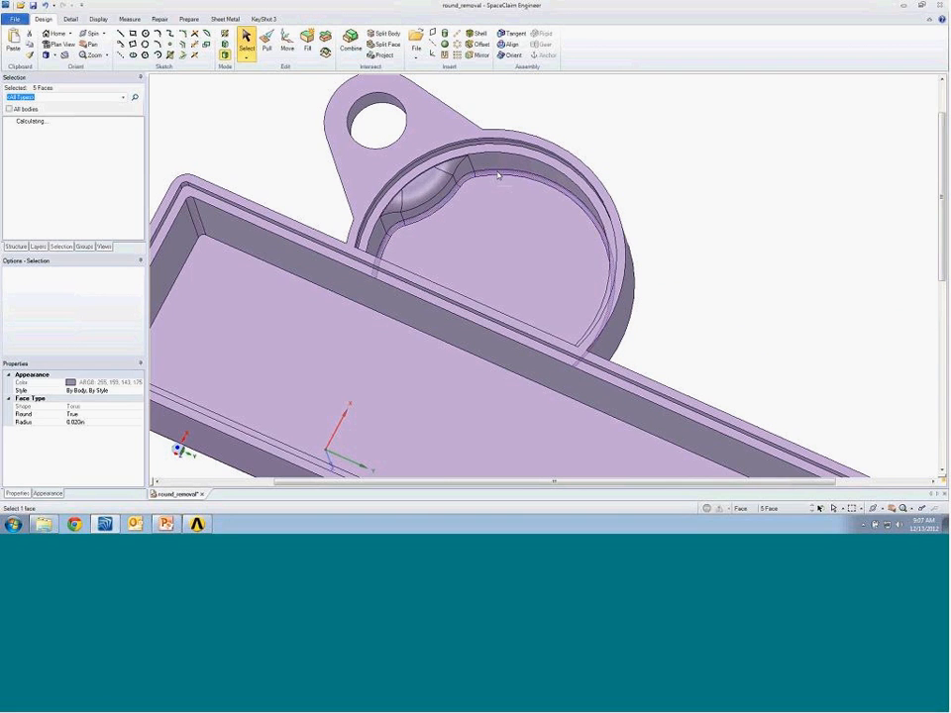
click(307, 45)
Select the bulge faces on the half-round pocket's side wall next to the mounting lug and remove them with Fill.
middle_drag(428, 208, 401, 227)
drag(399, 227, 527, 161)
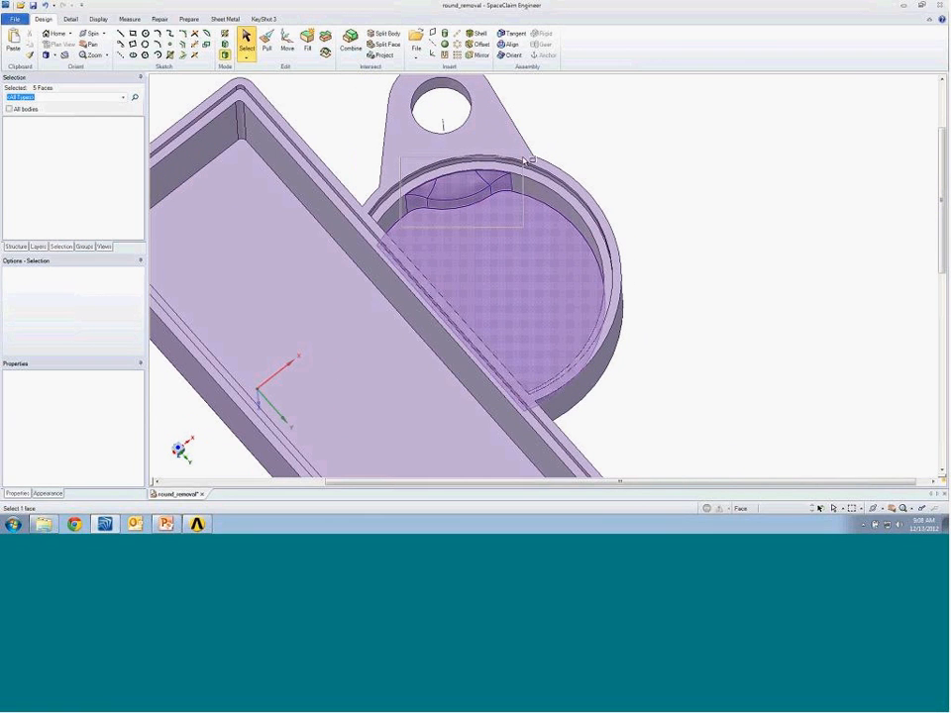
click(306, 47)
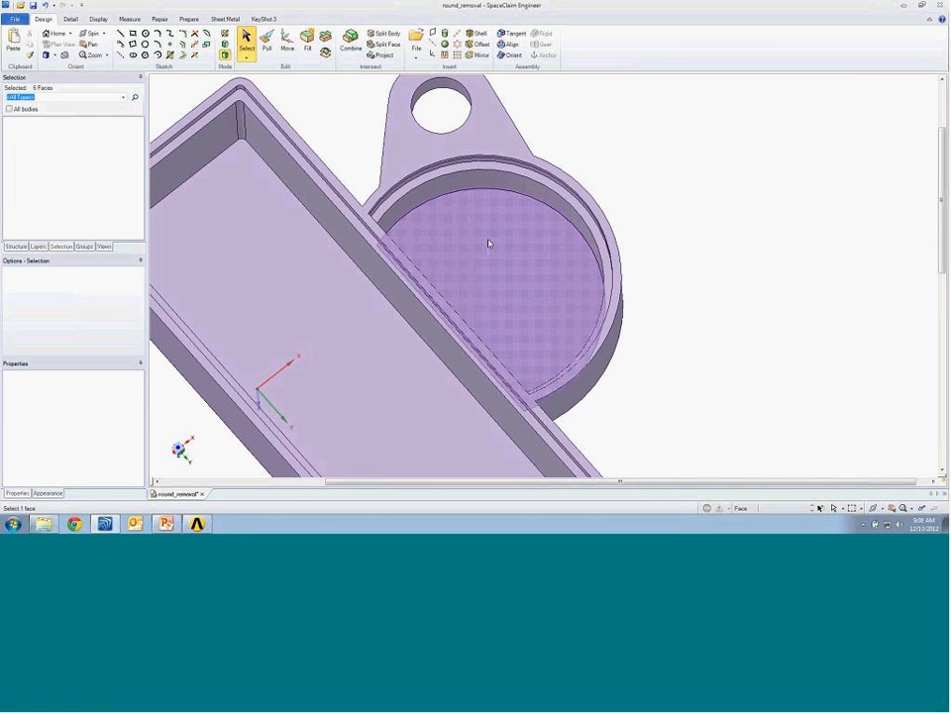
On the floor of the opposite half-round pocket, sketch a line about 0.286 in long running toward the straight wall.
middle_drag(488, 244, 545, 259)
click(546, 259)
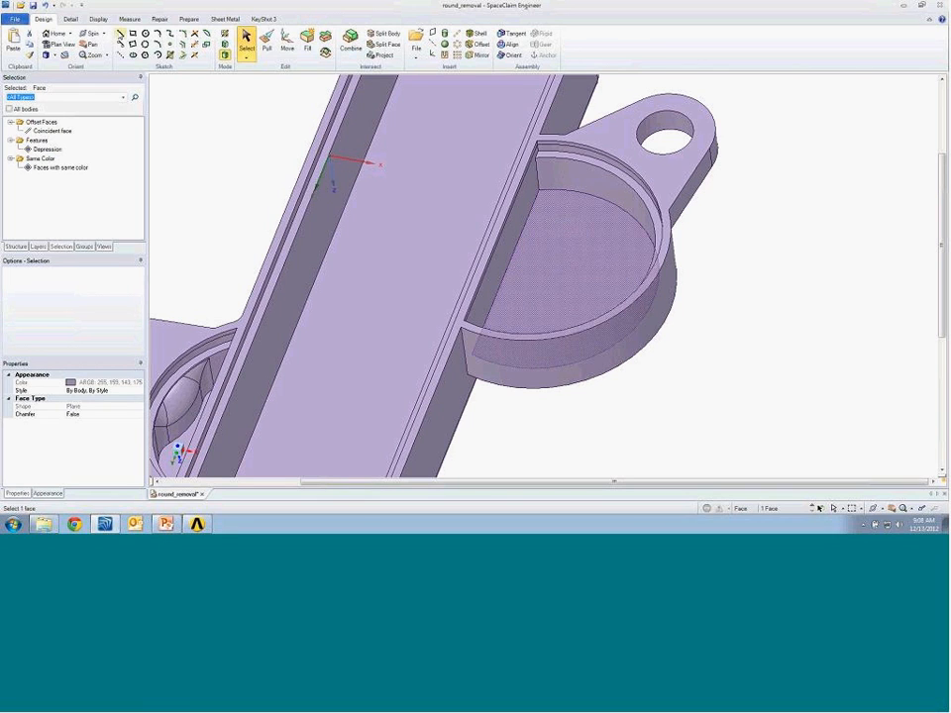
key(l)
click(529, 246)
click(511, 268)
Pull the sketched line up from the pocket floor into an upright surface about 0.283 in high.
key(p)
click(571, 274)
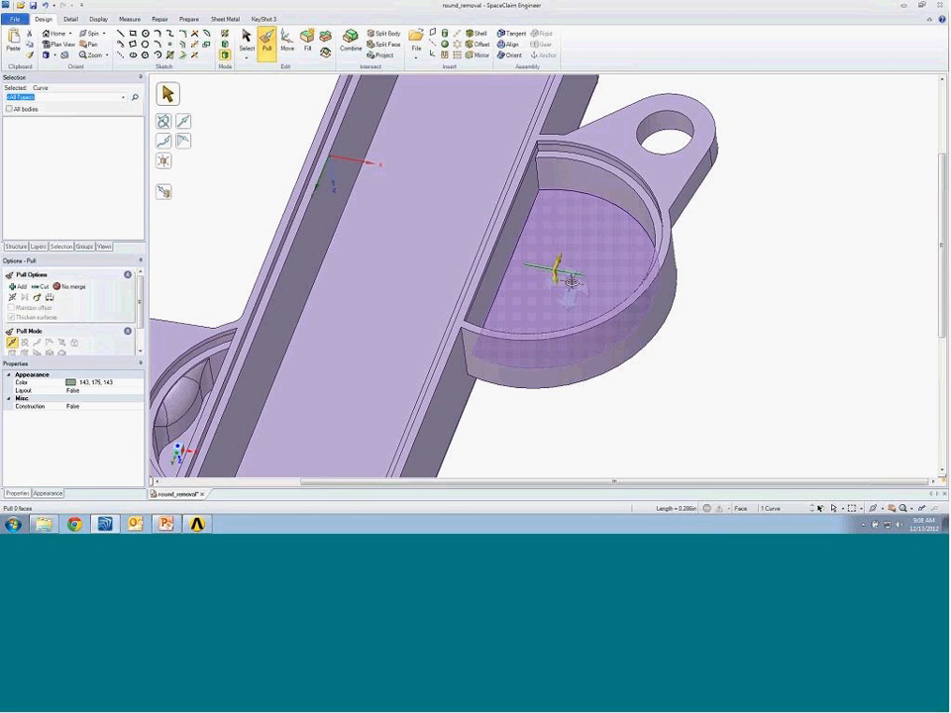
middle_drag(570, 281, 579, 292)
drag(578, 291, 577, 251)
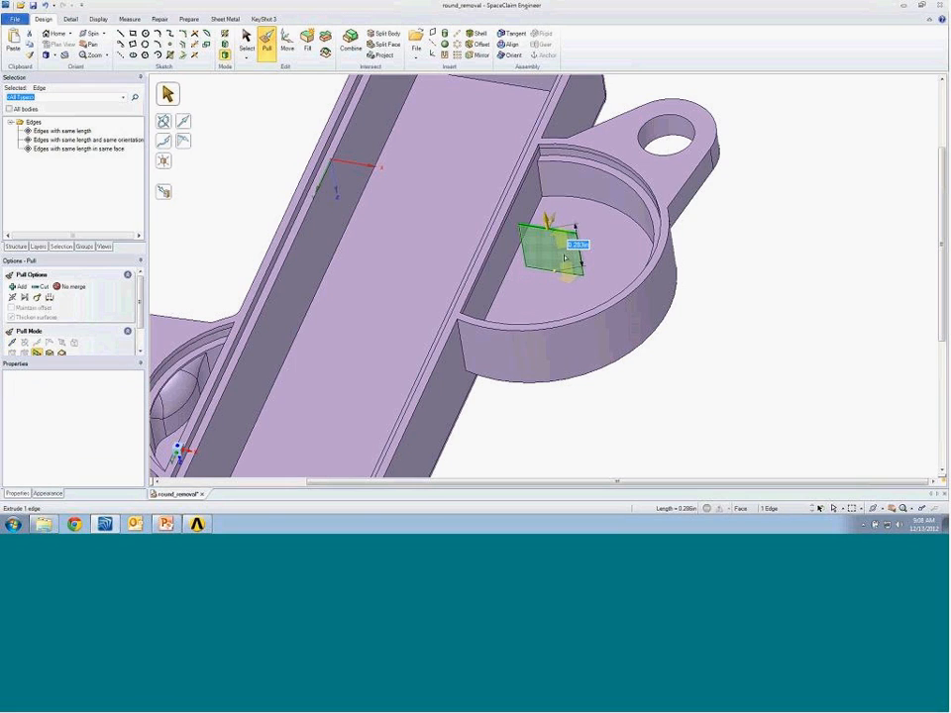
Thicken the upright surface into a rib about 0.074 in thick and extend its inner end about 0.084 in to the straight wall.
click(564, 258)
drag(562, 260, 530, 259)
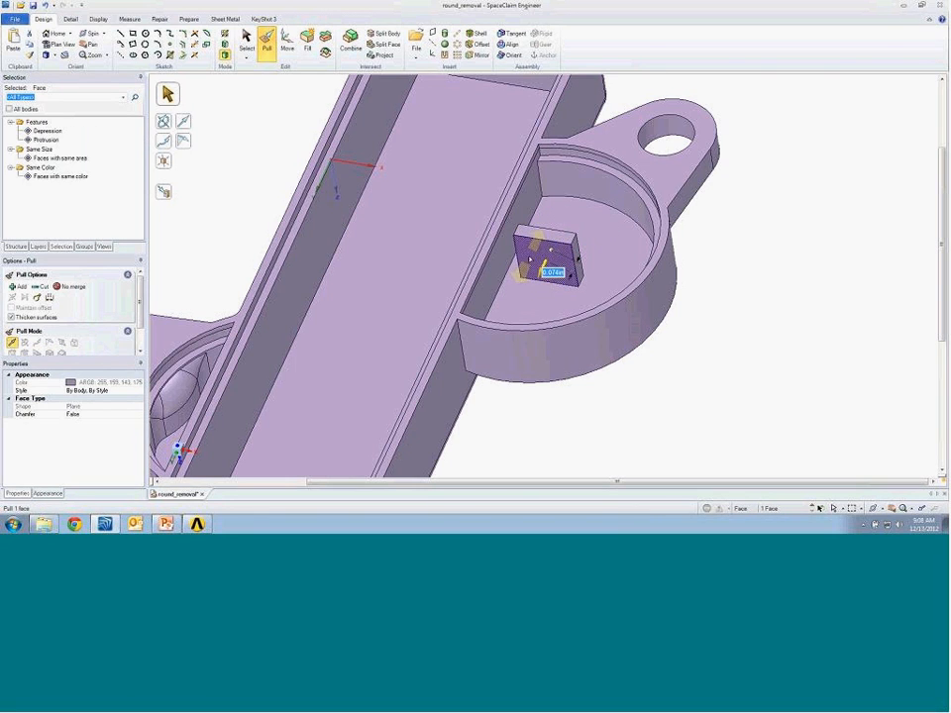
click(520, 254)
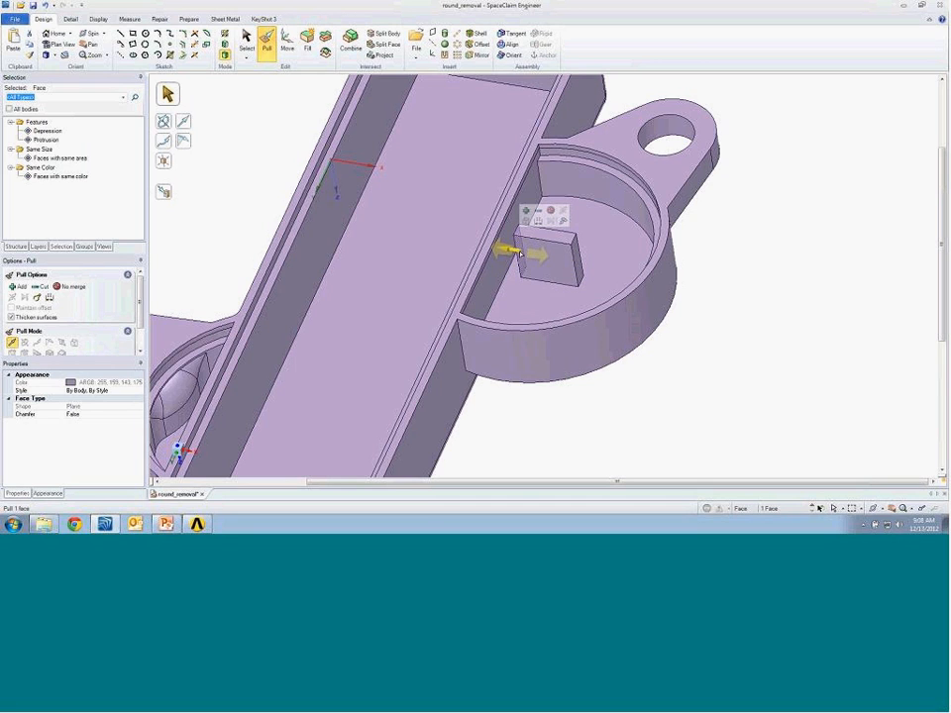
drag(522, 258, 504, 261)
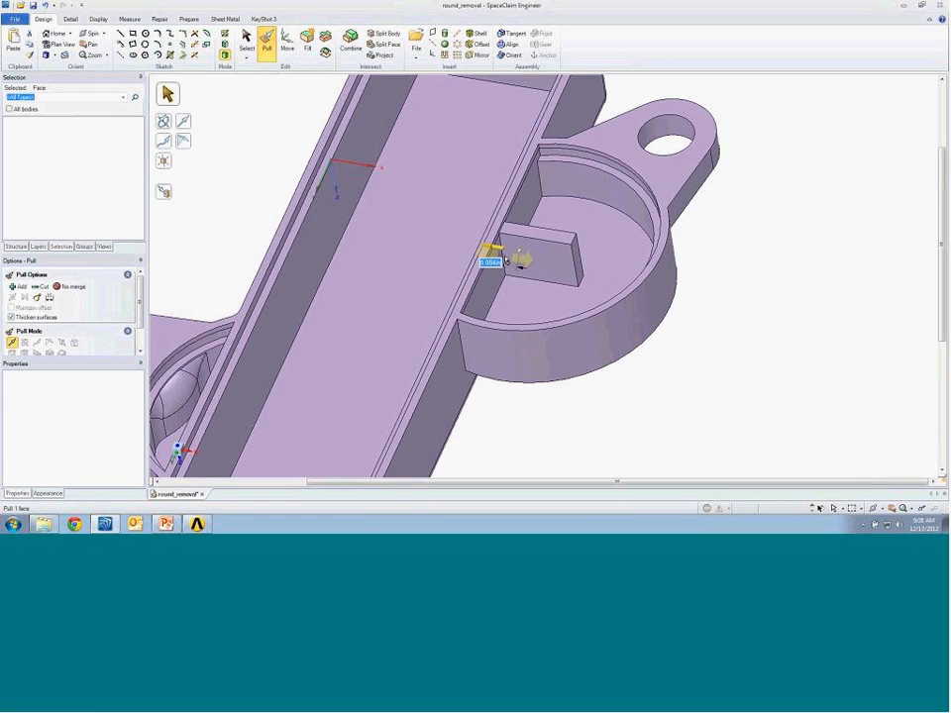
Pivot the top edge of the rib's free end toward the straight wall so that the end face slopes.
click(535, 257)
click(573, 240)
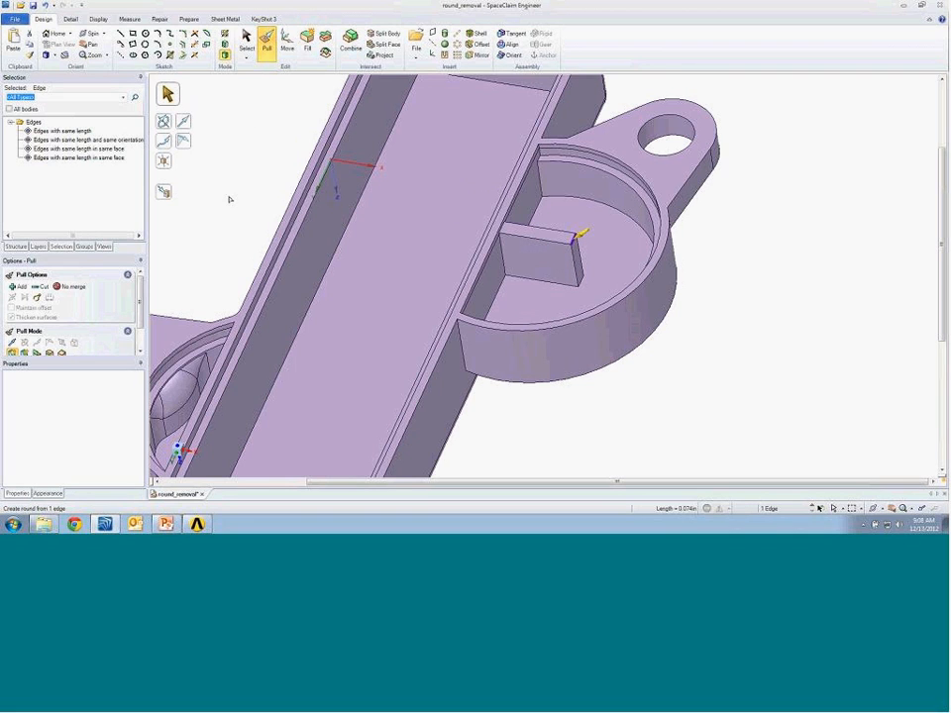
click(62, 351)
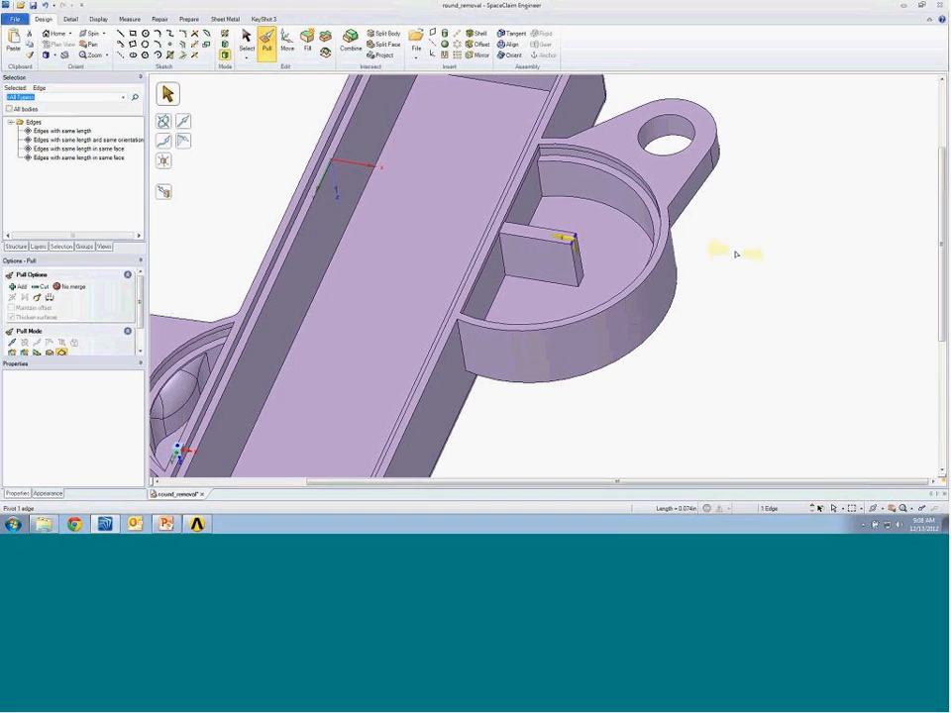
drag(734, 254, 710, 255)
Dimension the rib's thickness between its two side faces and set it to 0.05 in.
mouse_move(543, 255)
middle_down()
mouse_move(530, 261)
mouse_move(536, 247)
middle_up()
click(538, 248)
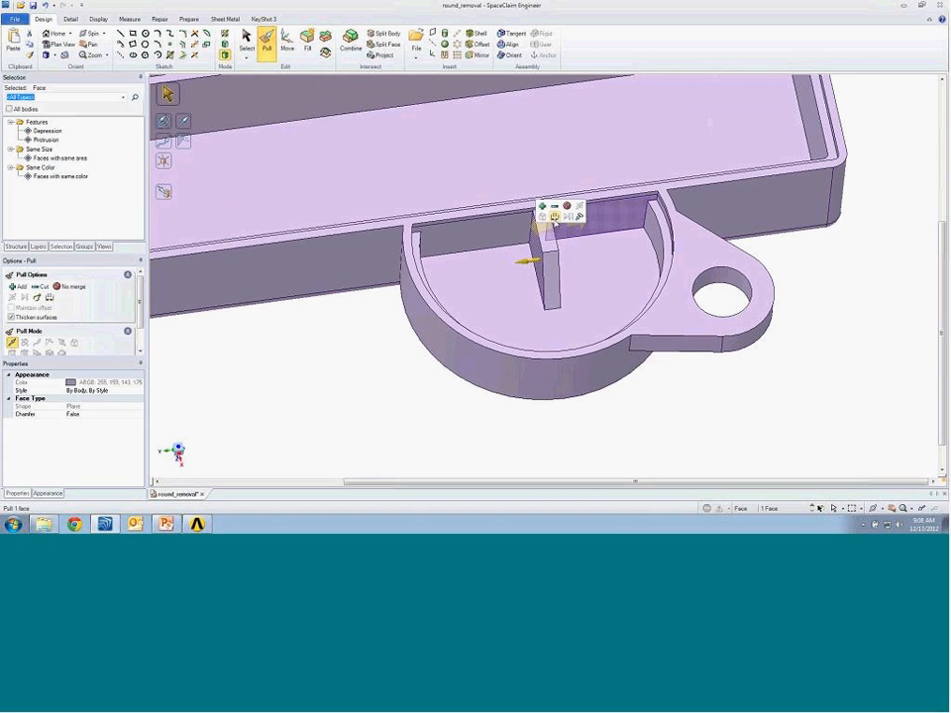
click(555, 216)
middle_drag(560, 239, 546, 276)
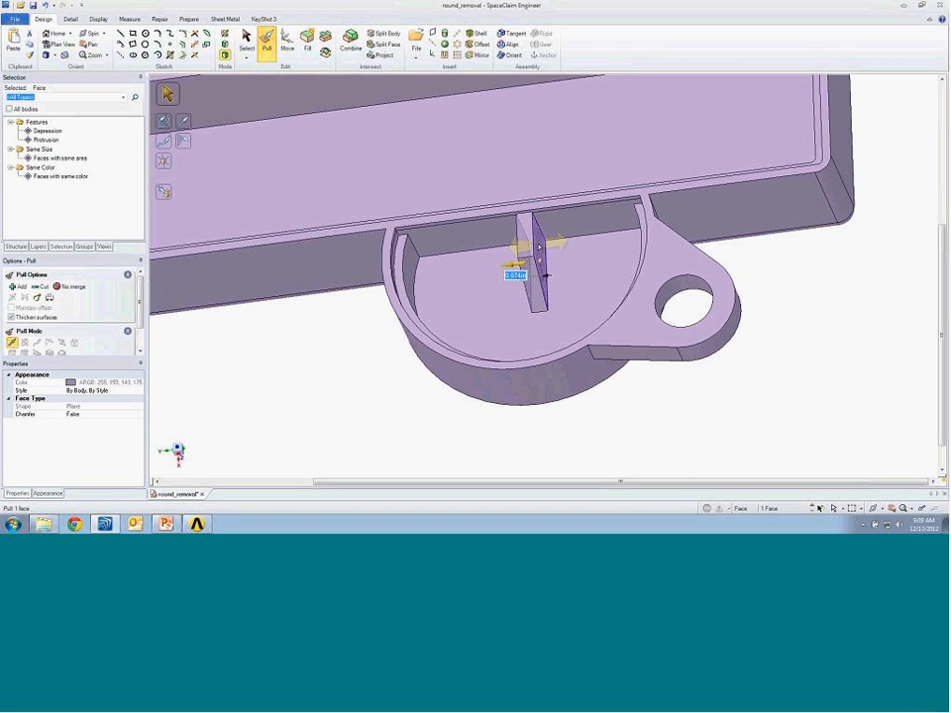
text(05)
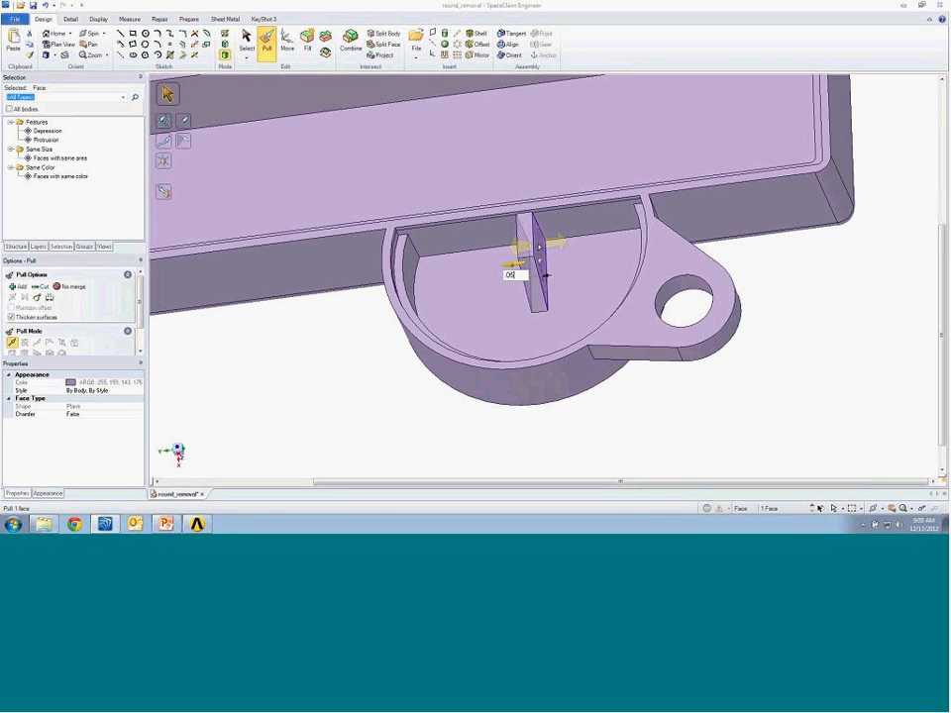
text(.05)
key(Return)
click(582, 412)
middle_drag(583, 412, 583, 416)
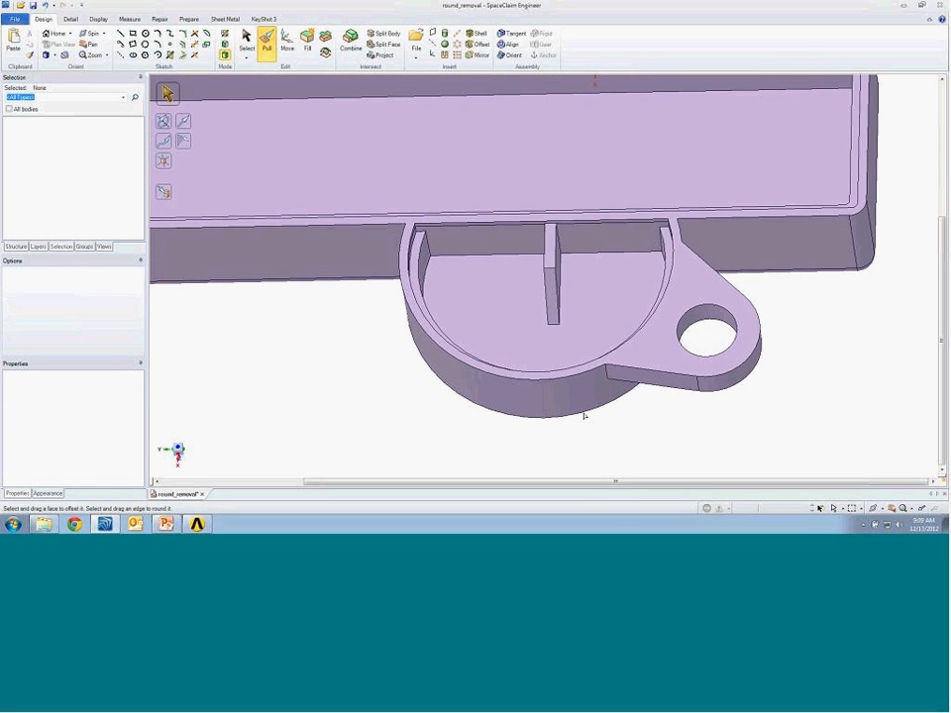
Select the rib's four faces and use Move to create a second parallel rib, shifting one rib about 0.180 in sideways.
key(s)
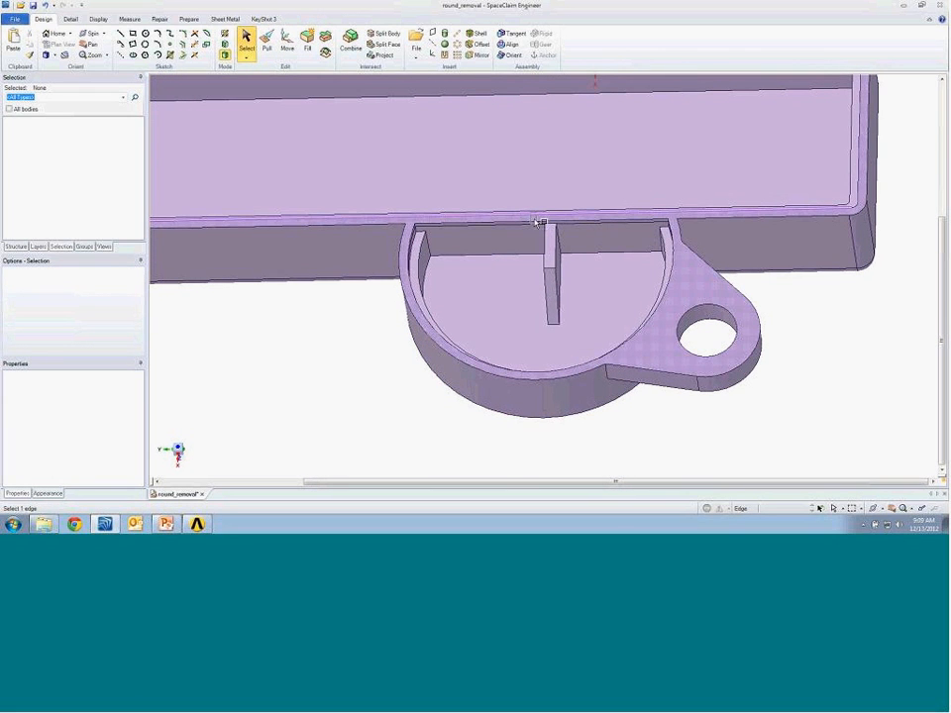
click(585, 333)
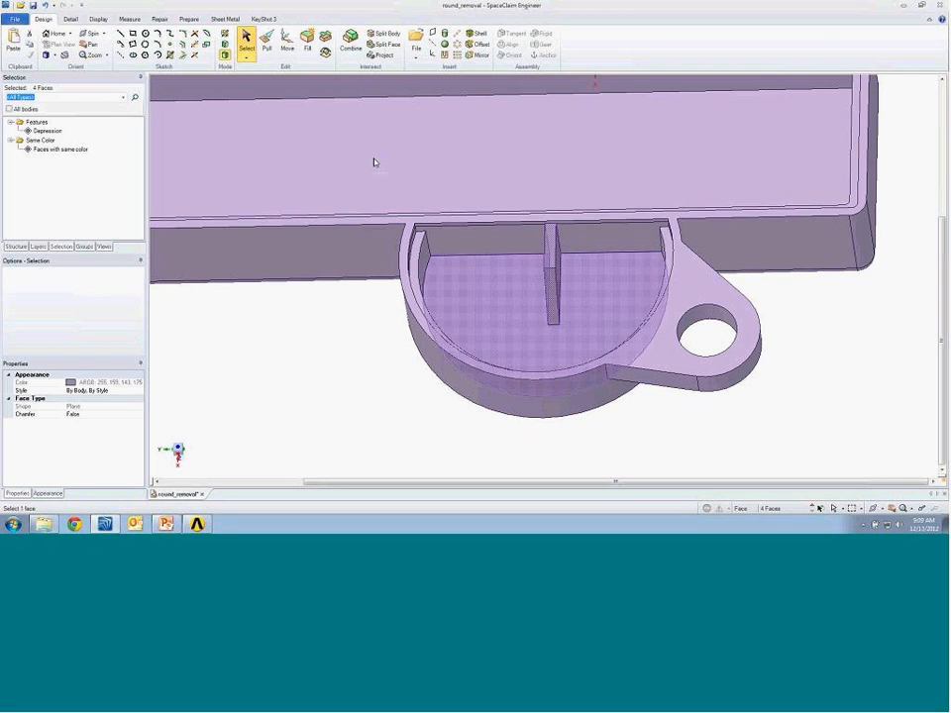
click(288, 47)
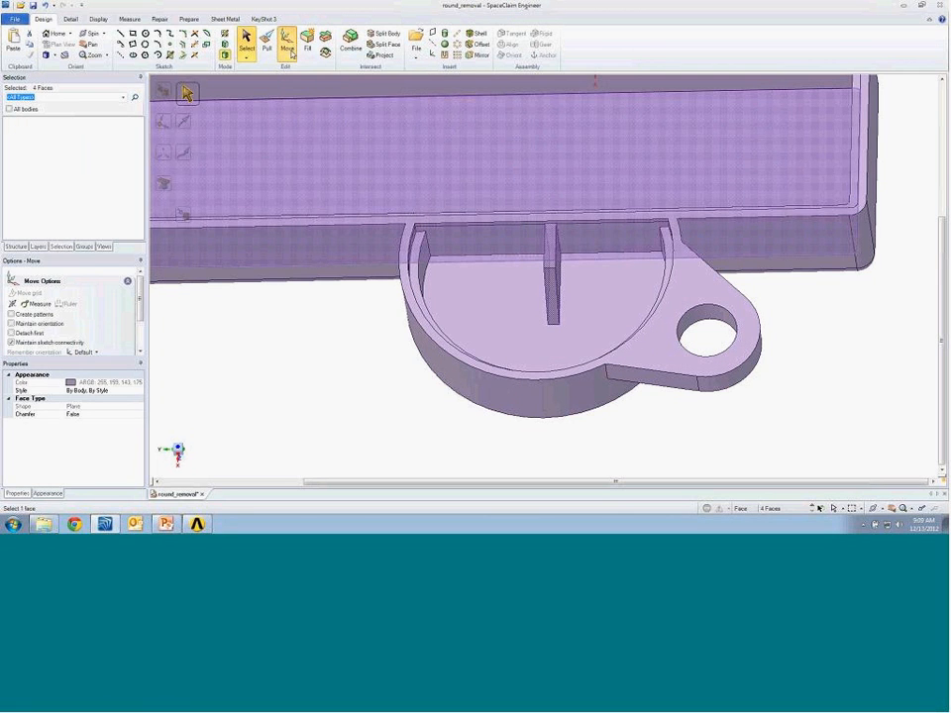
drag(512, 278, 467, 274)
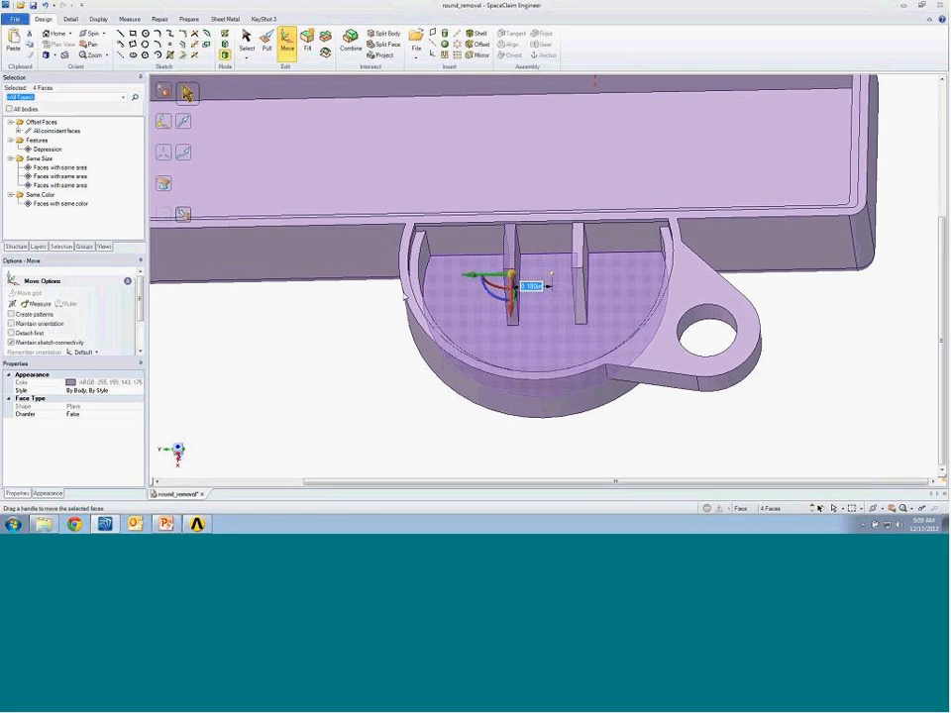
click(390, 305)
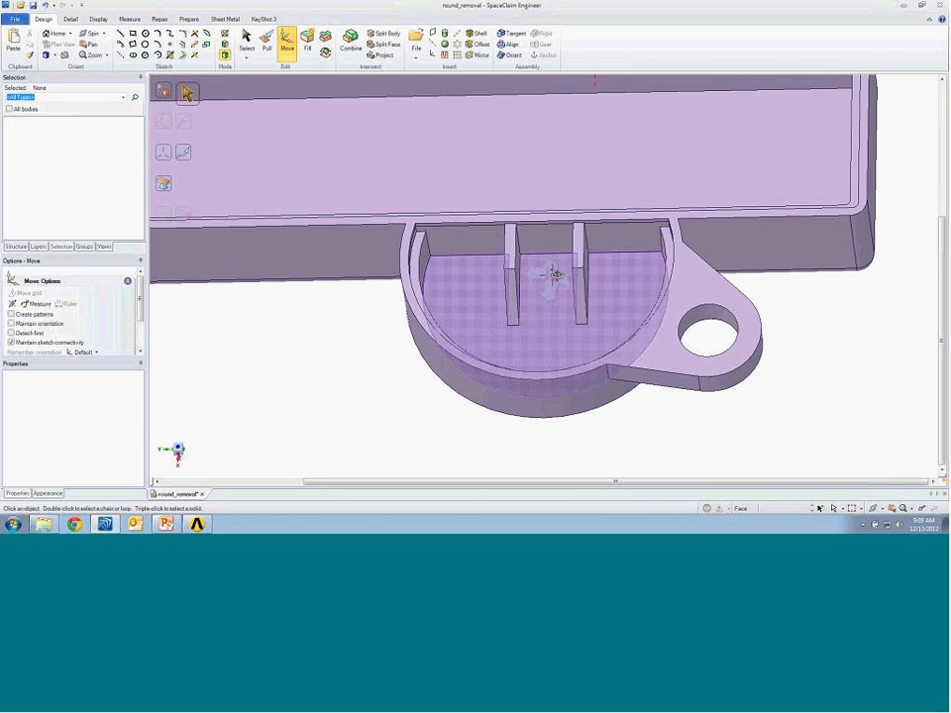
Select the matching side face of both ribs, dimension the thickness to the opposite face and set it to 0.06 in.
mouse_move(573, 275)
middle_down()
mouse_move(575, 264)
mouse_move(572, 276)
middle_up()
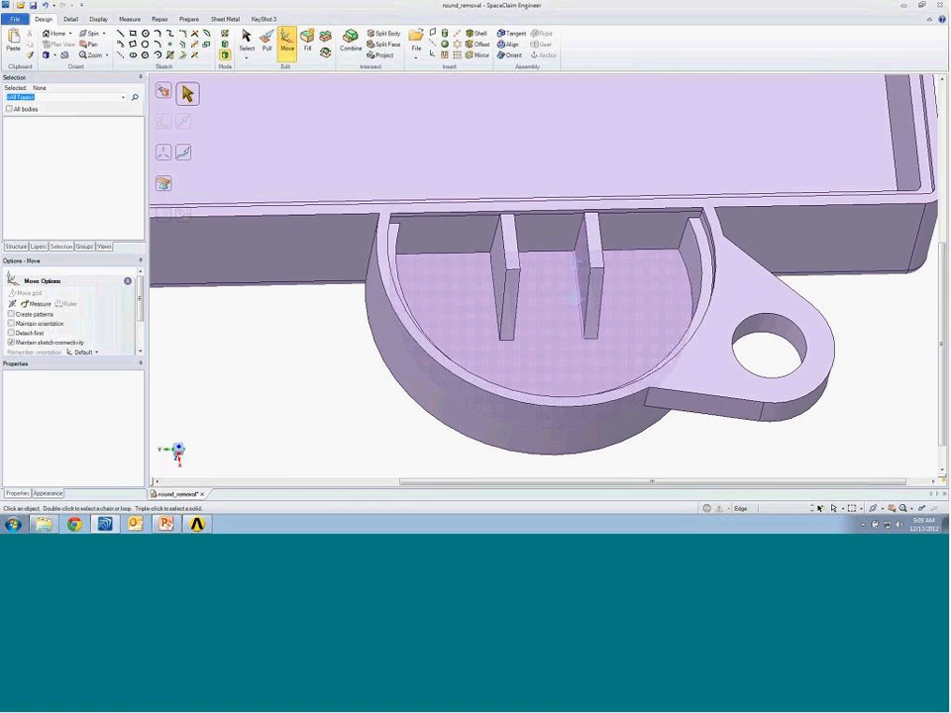
key(p)
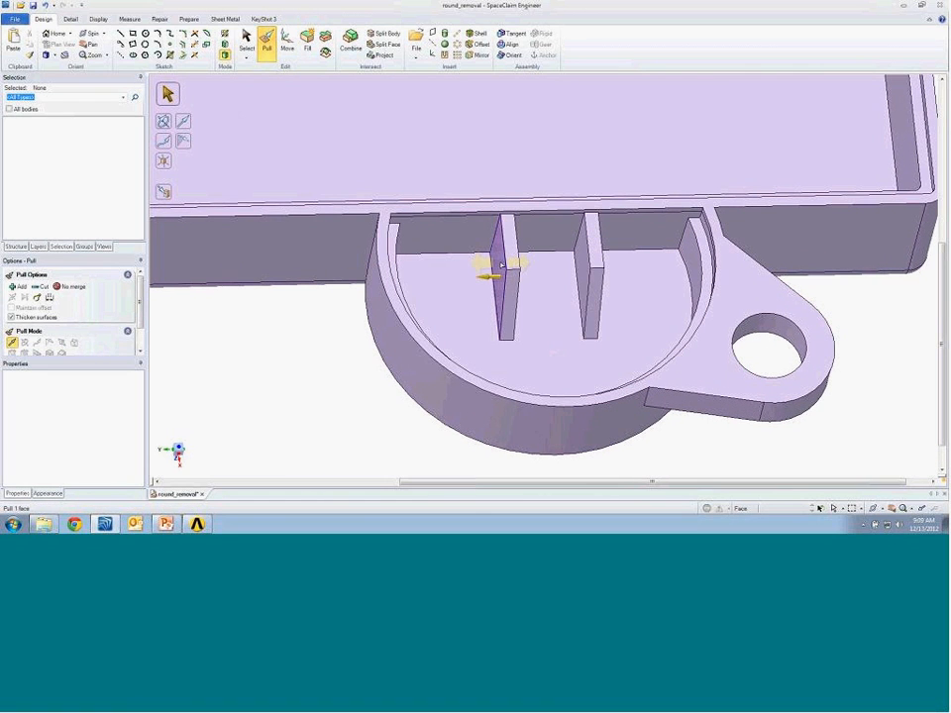
click(502, 263)
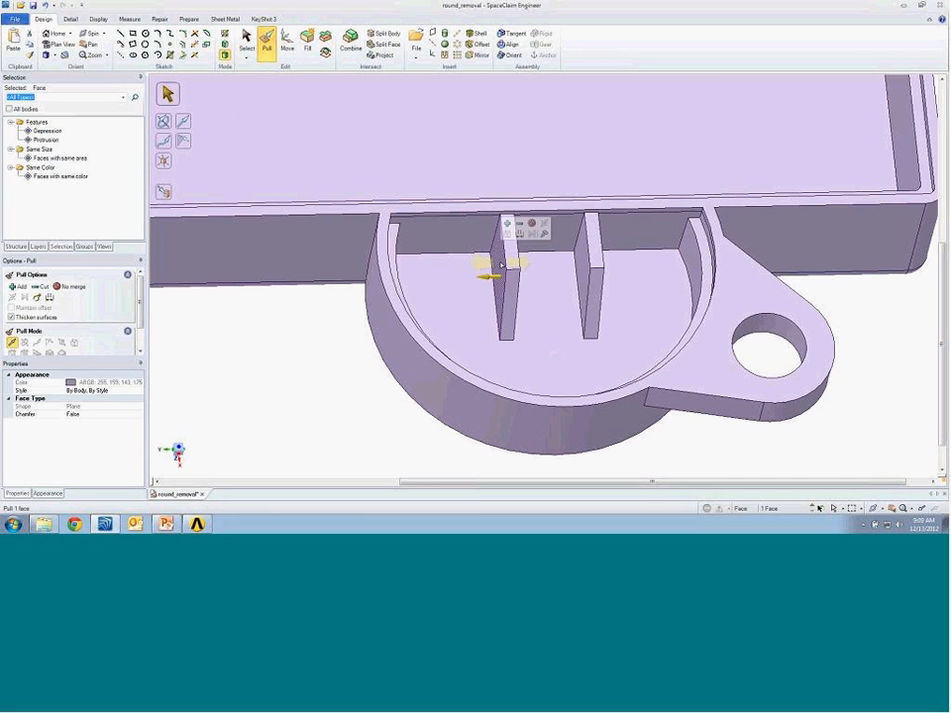
ctrl+click(564, 259)
shift+click(589, 250)
middle_drag(586, 247, 547, 253)
shift+click(539, 252)
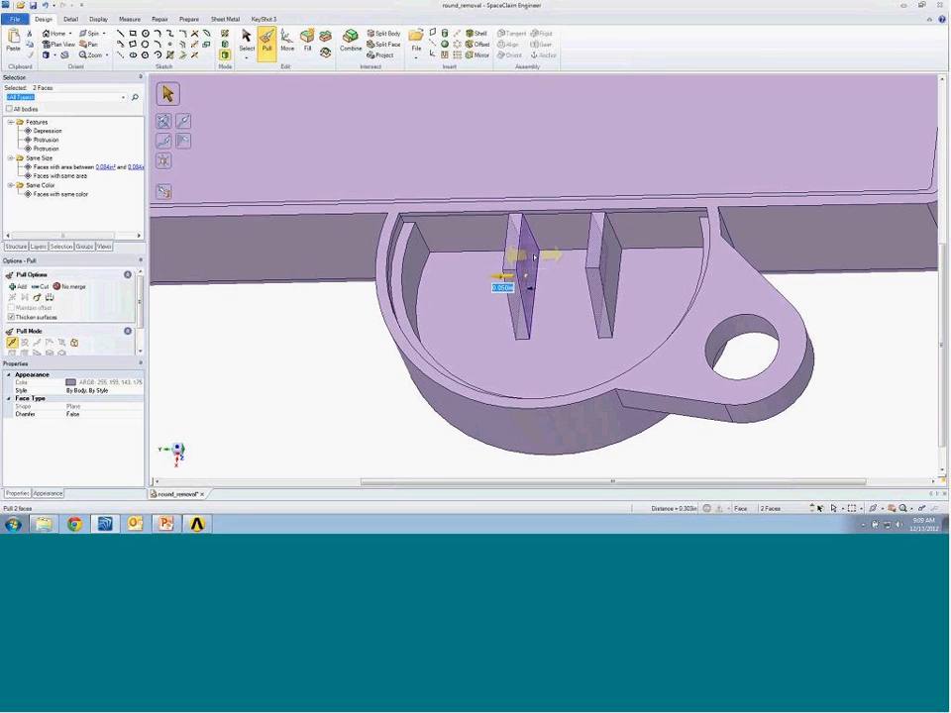
text(06)
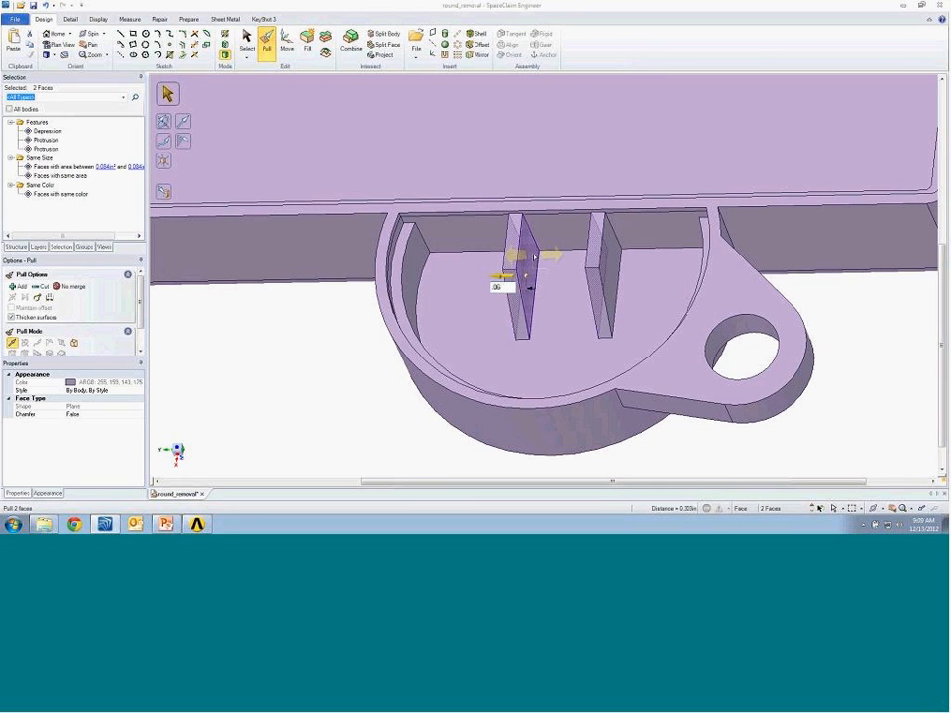
text(.06)
key(Return)
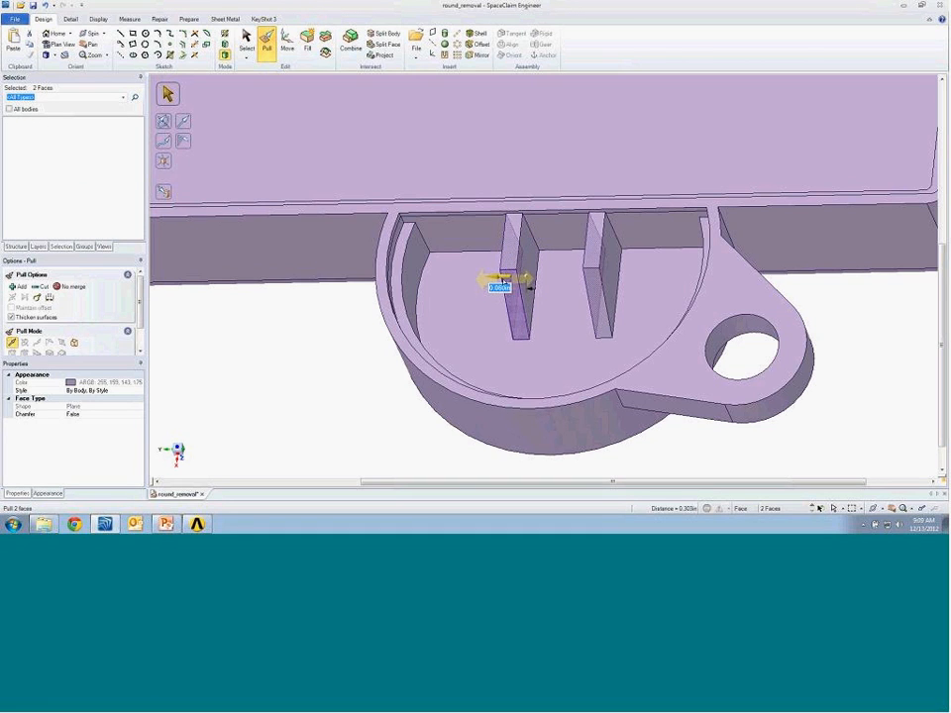
Create a driving-dimension group from the two ribs' thickness dimension and clear the selection.
click(84, 247)
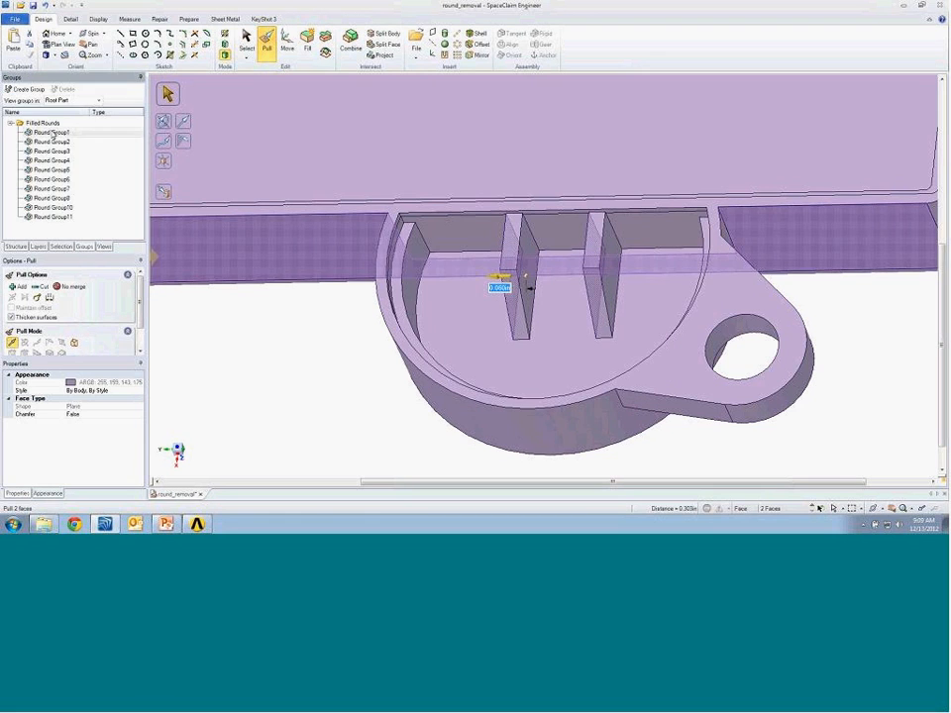
click(27, 89)
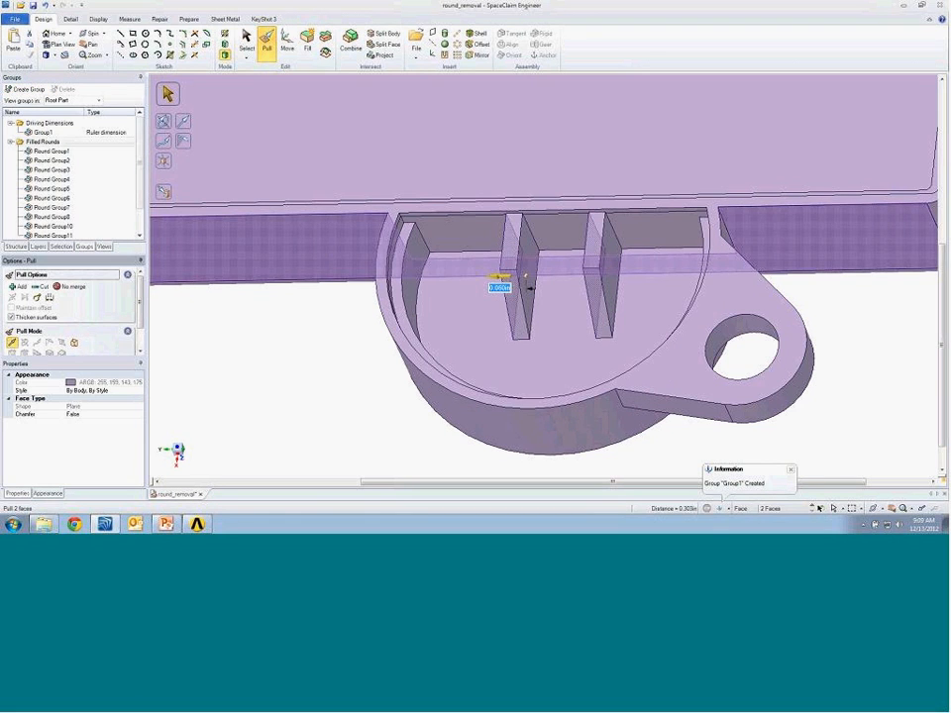
click(277, 375)
click(599, 359)
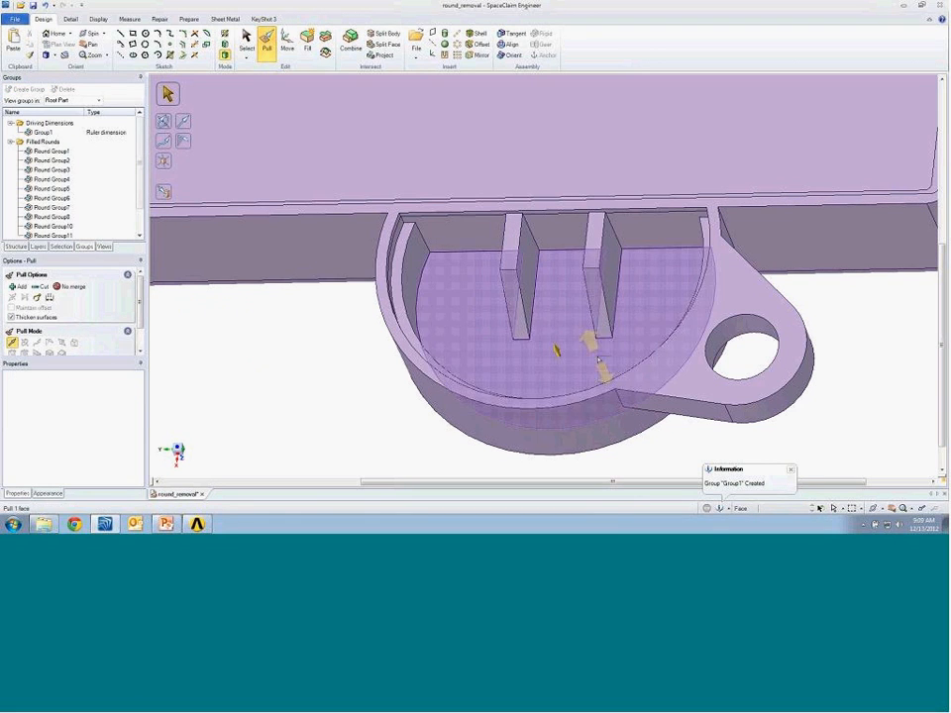
Examine the lug's hole, checking the face type of its wall and the radius of its upper and lower edges.
middle_drag(556, 351, 546, 341)
click(720, 328)
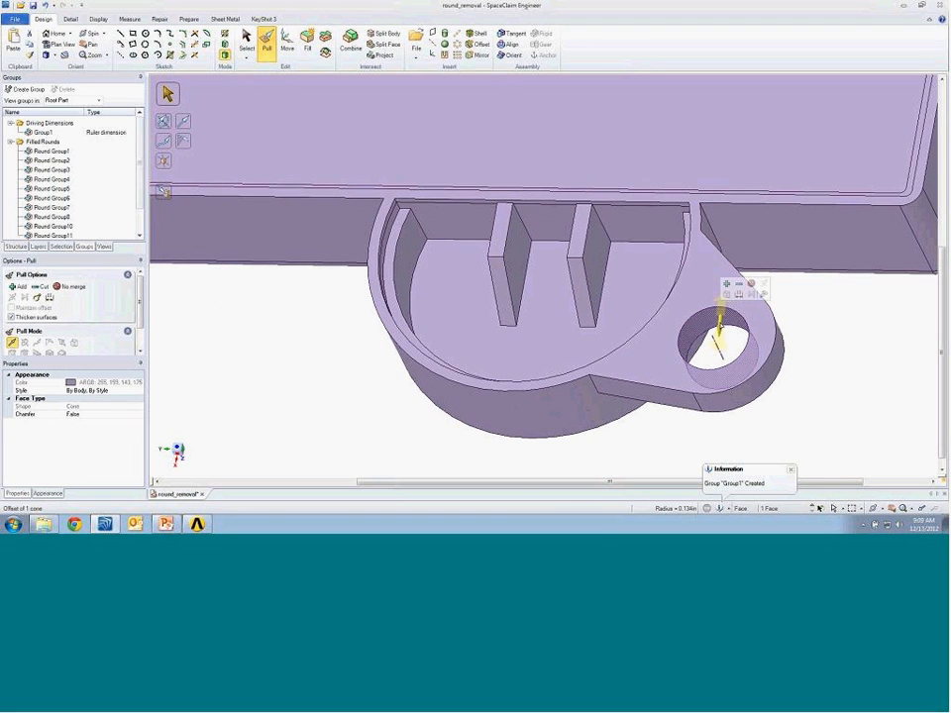
middle_drag(716, 320, 709, 317)
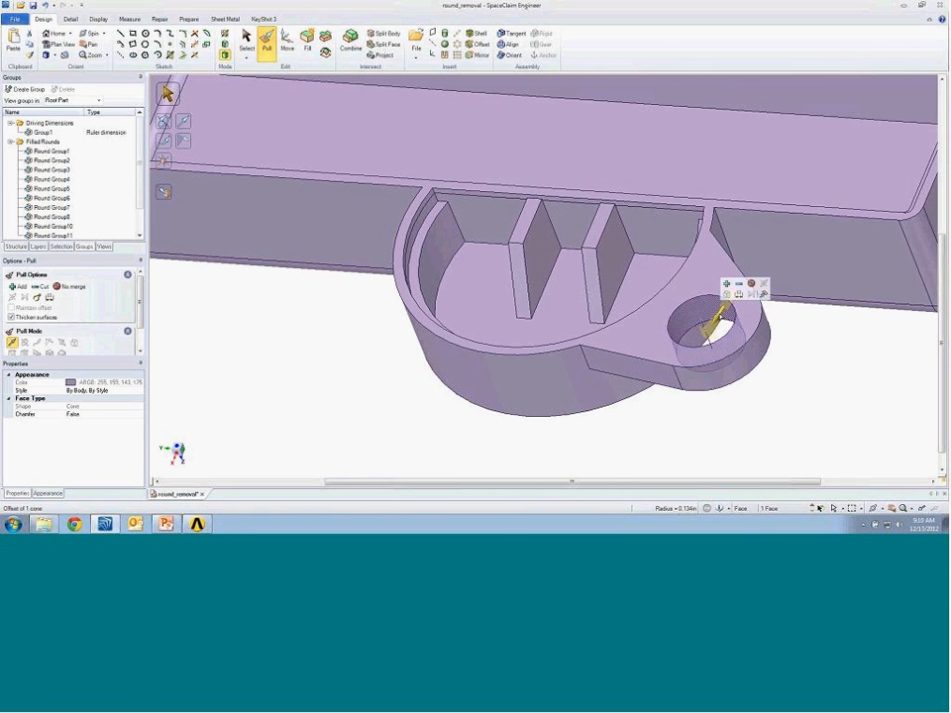
mouse_move(116, 383)
mouse_down()
mouse_move(83, 386)
mouse_move(46, 409)
mouse_move(95, 437)
mouse_move(87, 384)
mouse_up()
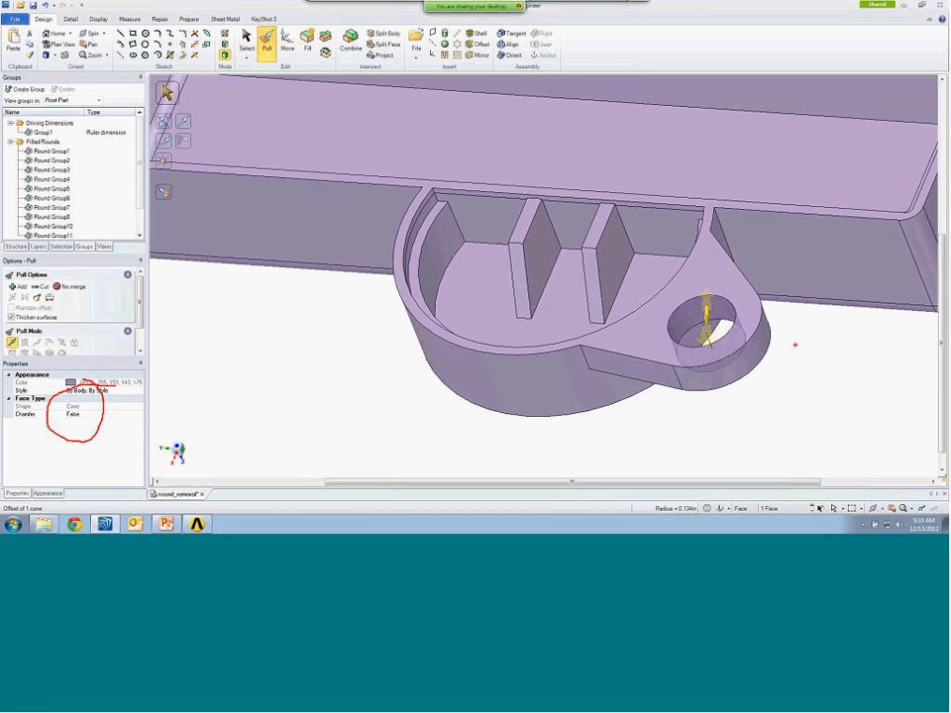
click(714, 300)
middle_drag(714, 298, 691, 295)
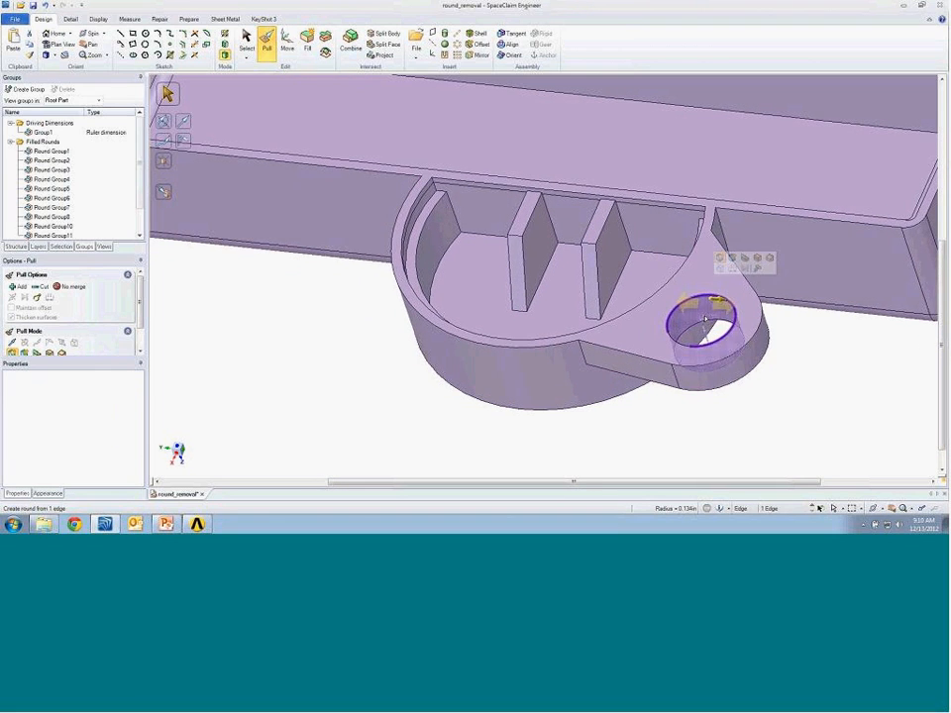
click(713, 322)
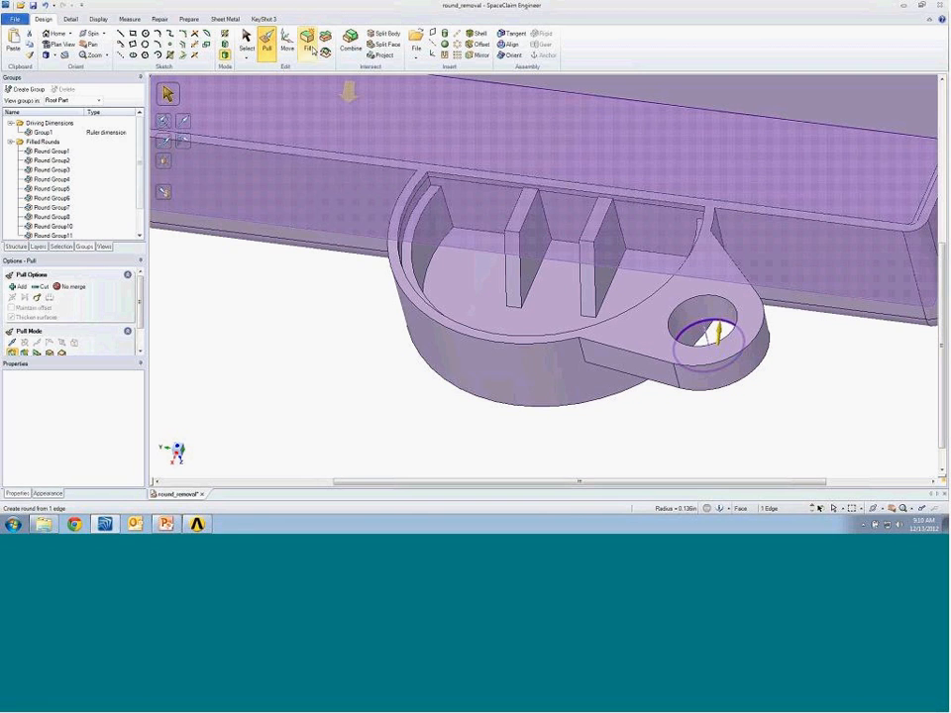
Select the conical wall of the lug's hole and remove the hole with Fill.
click(704, 327)
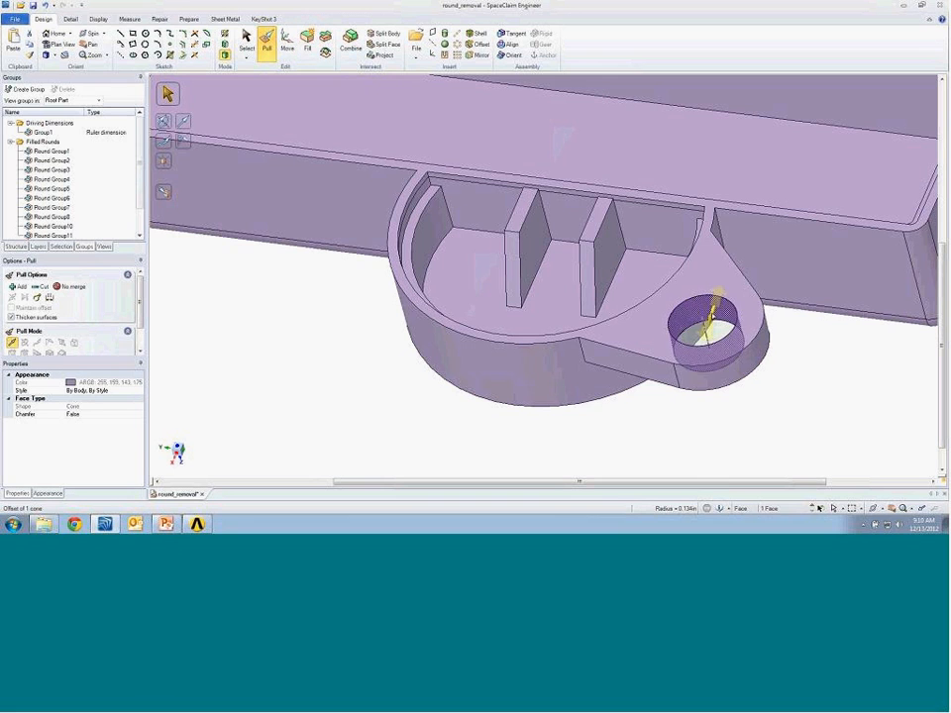
middle_drag(709, 341, 717, 315)
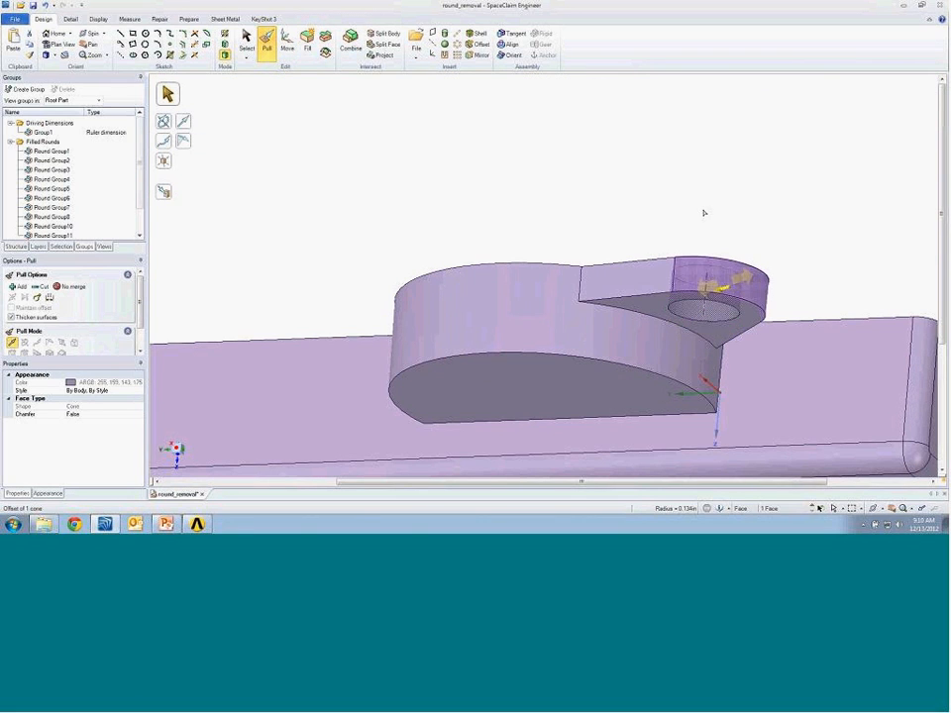
click(311, 52)
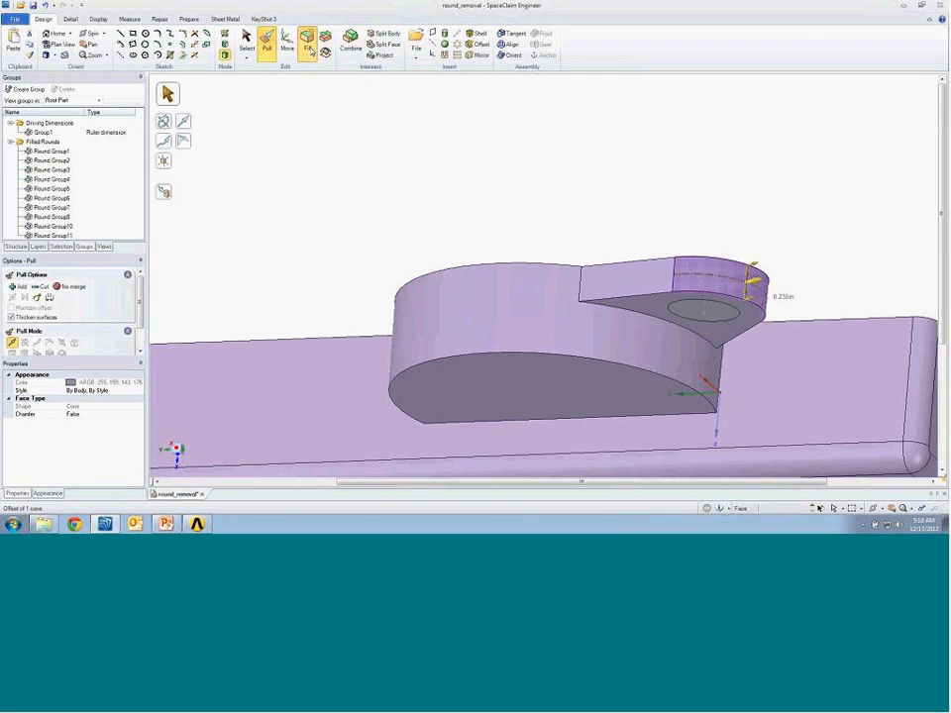
Cut a straight cylindrical hole through the lug by pulling the circular face on its underside with the Cut option.
click(692, 314)
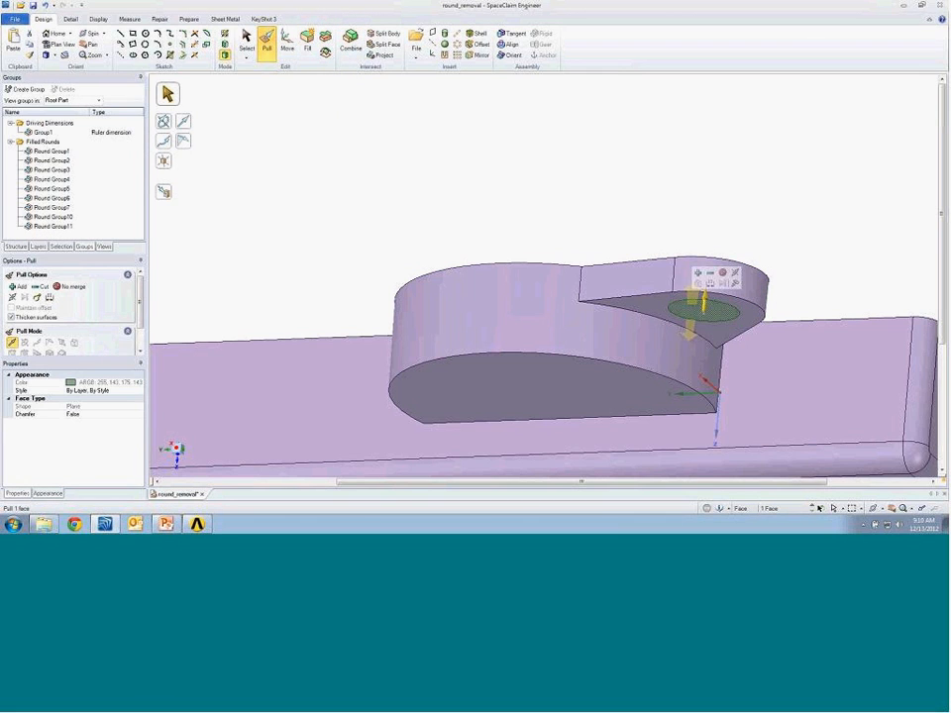
drag(789, 310, 766, 241)
key(ctrl+z)
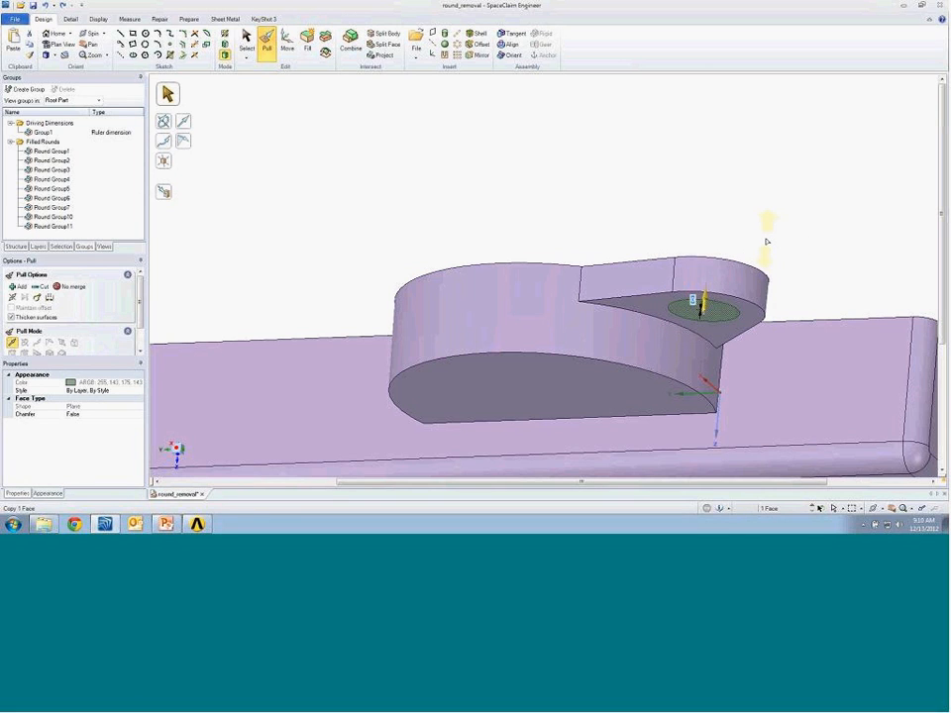
click(41, 287)
drag(459, 265, 470, 205)
Select the cylindrical wall of the lug's hole and create a driving-dimension group from its radius.
middle_drag(745, 214, 716, 350)
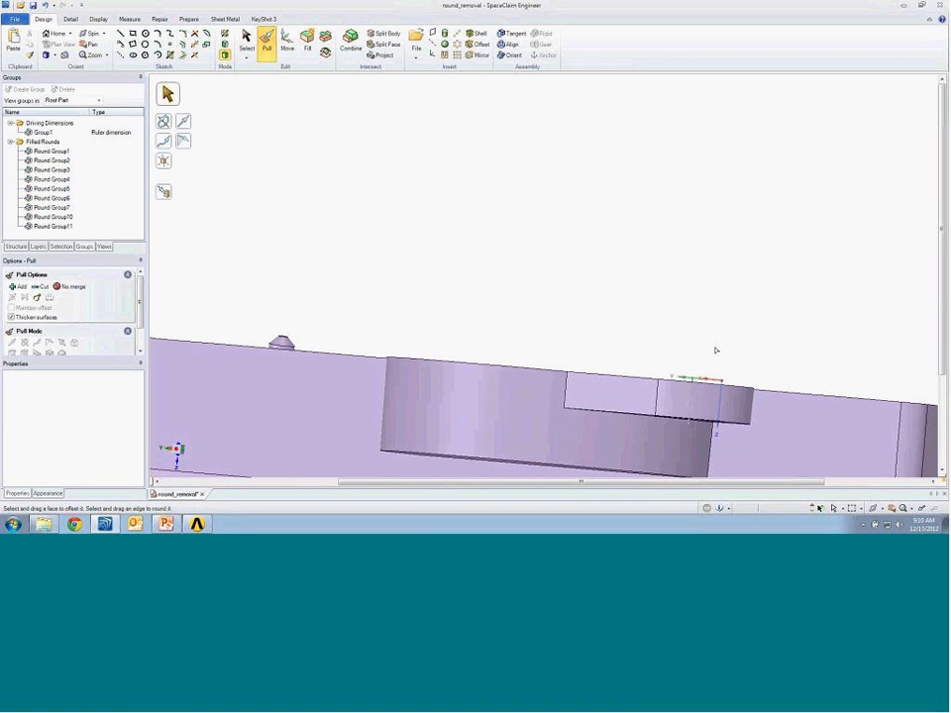
middle_drag(731, 394, 723, 458)
click(705, 365)
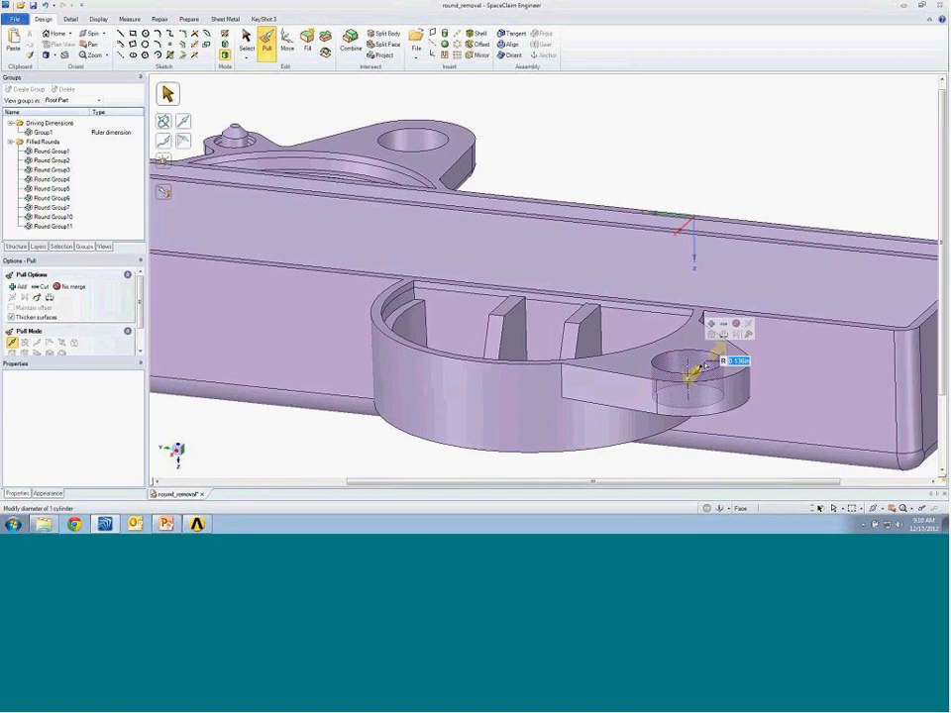
mouse_move(705, 366)
middle_down()
mouse_move(704, 386)
mouse_move(706, 361)
middle_up()
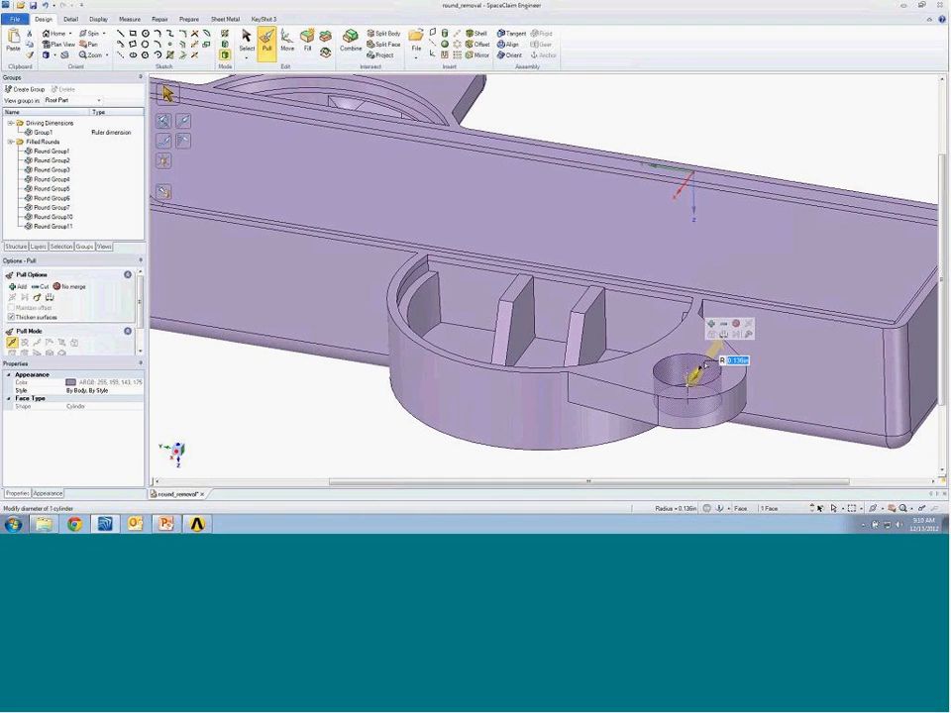
click(28, 89)
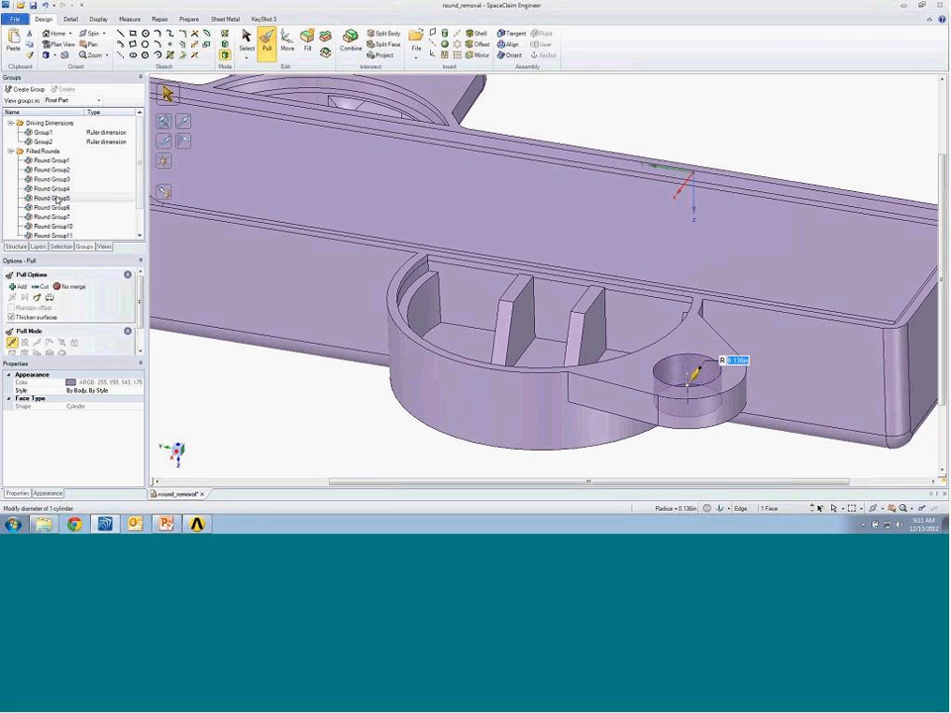
click(563, 116)
Save the model on the Desktop as a SpaceClaim file named block, replacing the existing file.
mouse_move(585, 128)
right_down()
mouse_move(583, 92)
mouse_move(586, 256)
right_up()
middle_drag(586, 256, 637, 354)
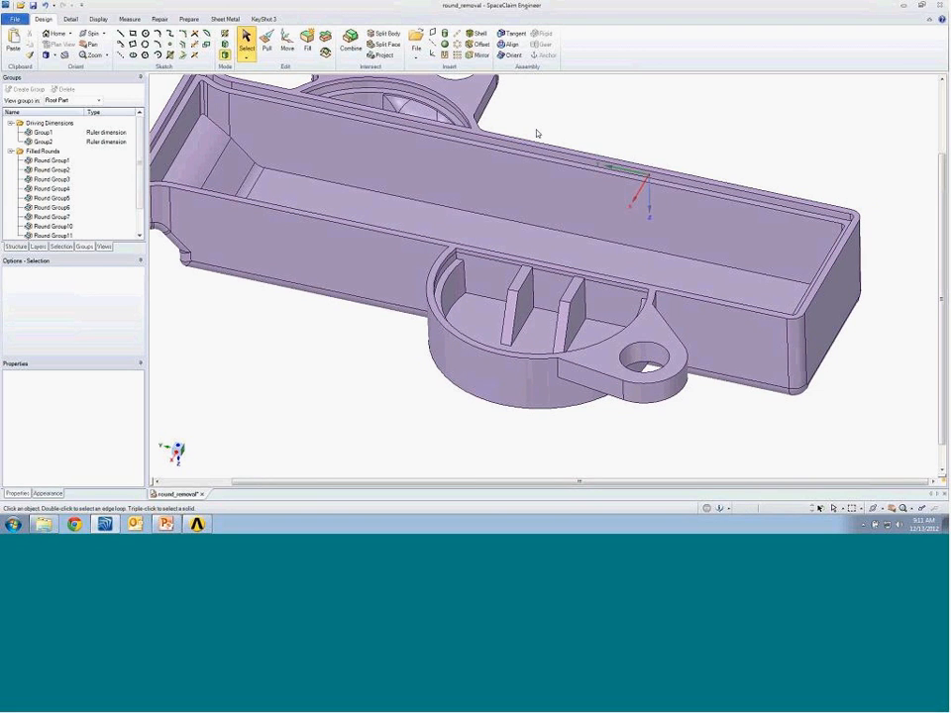
click(15, 20)
click(33, 102)
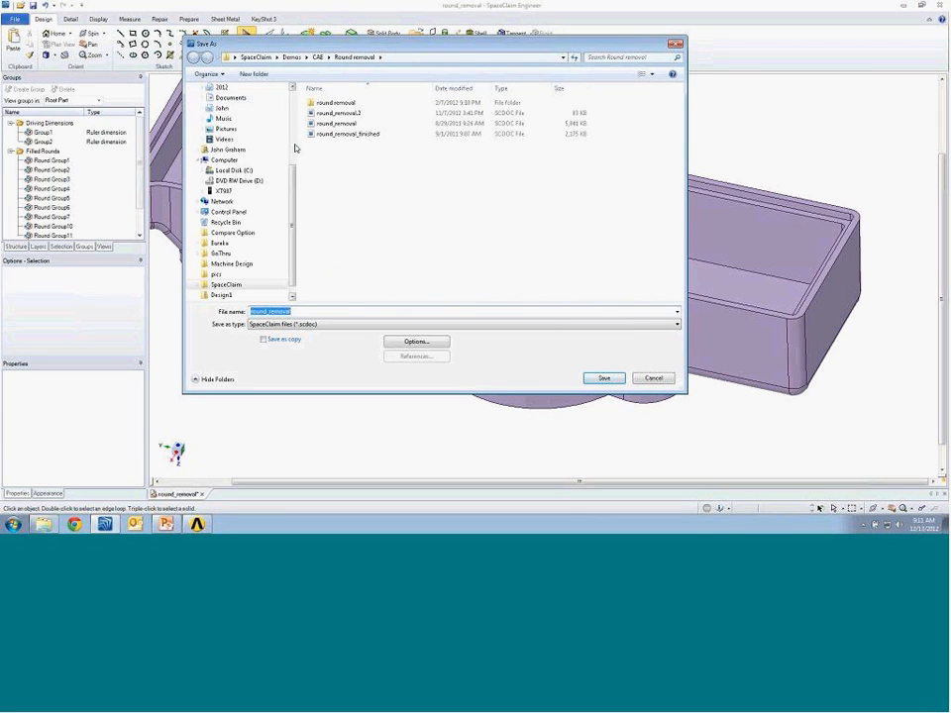
scroll(295, 148, up, 5)
click(222, 112)
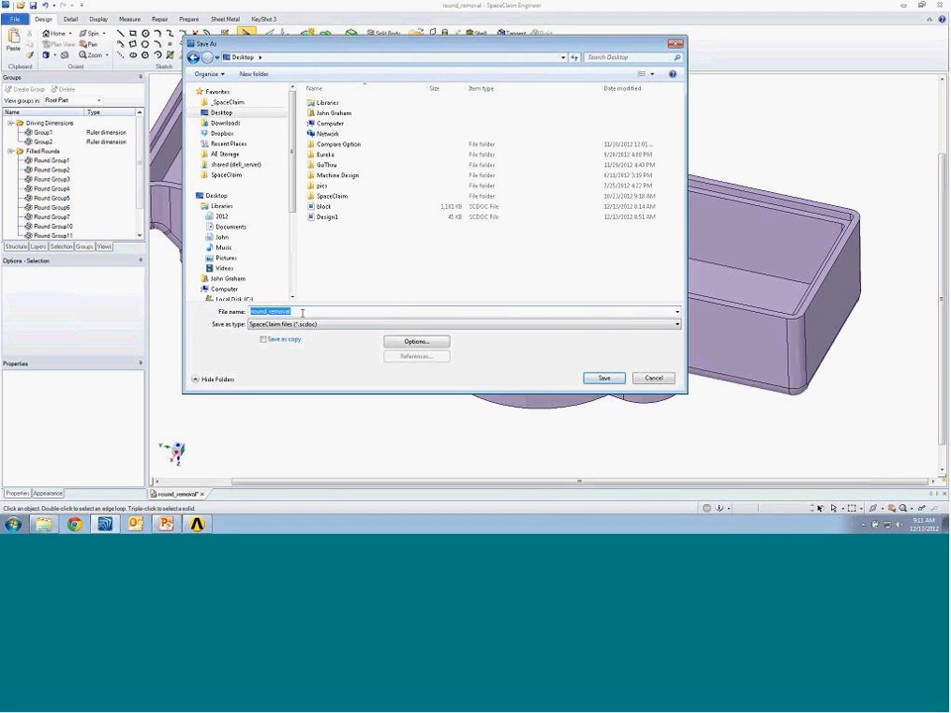
click(335, 207)
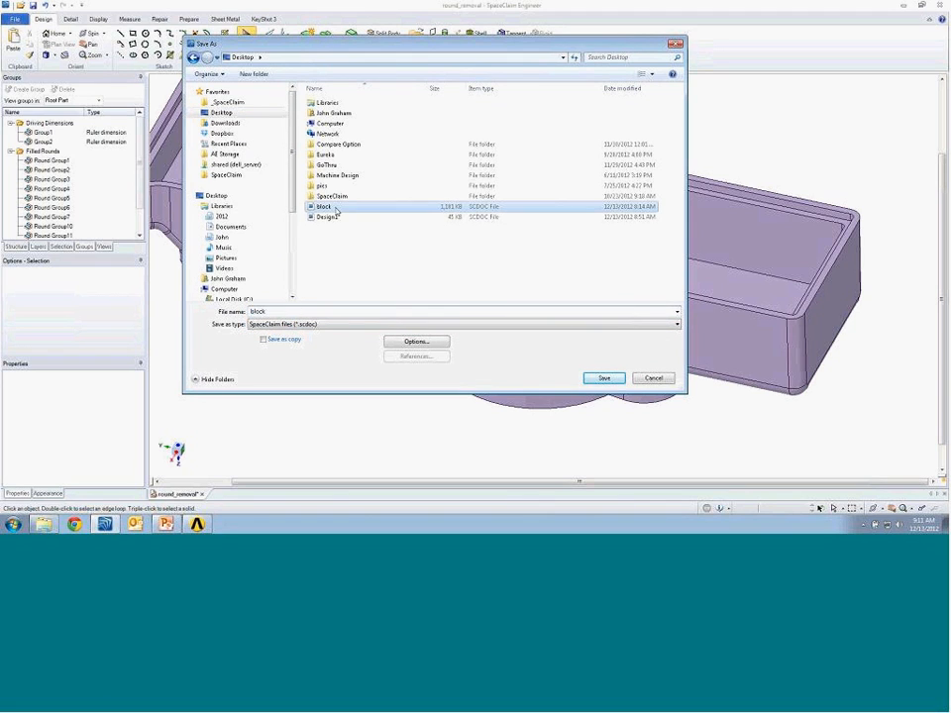
click(602, 378)
click(465, 295)
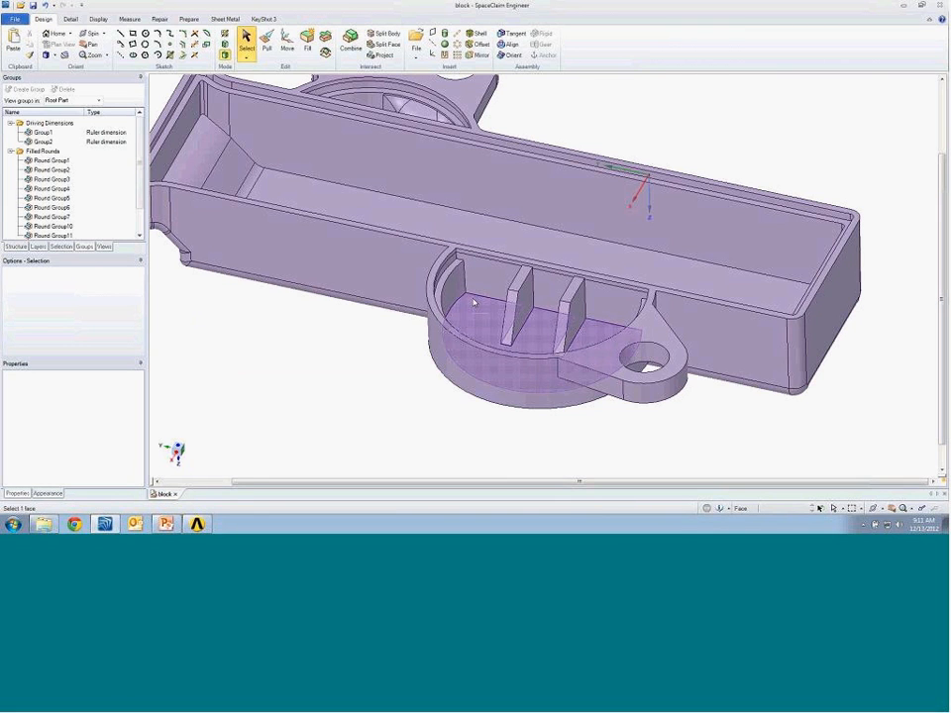
Start the ANSYS 14.0 Workbench link and switch to the unsaved Workbench project.
click(188, 19)
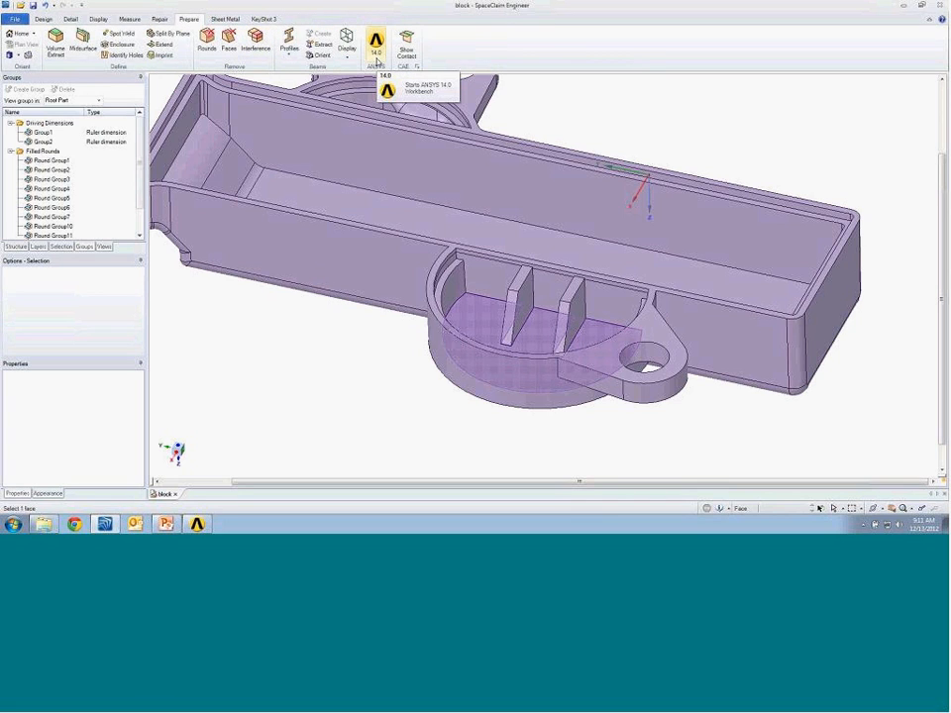
click(377, 59)
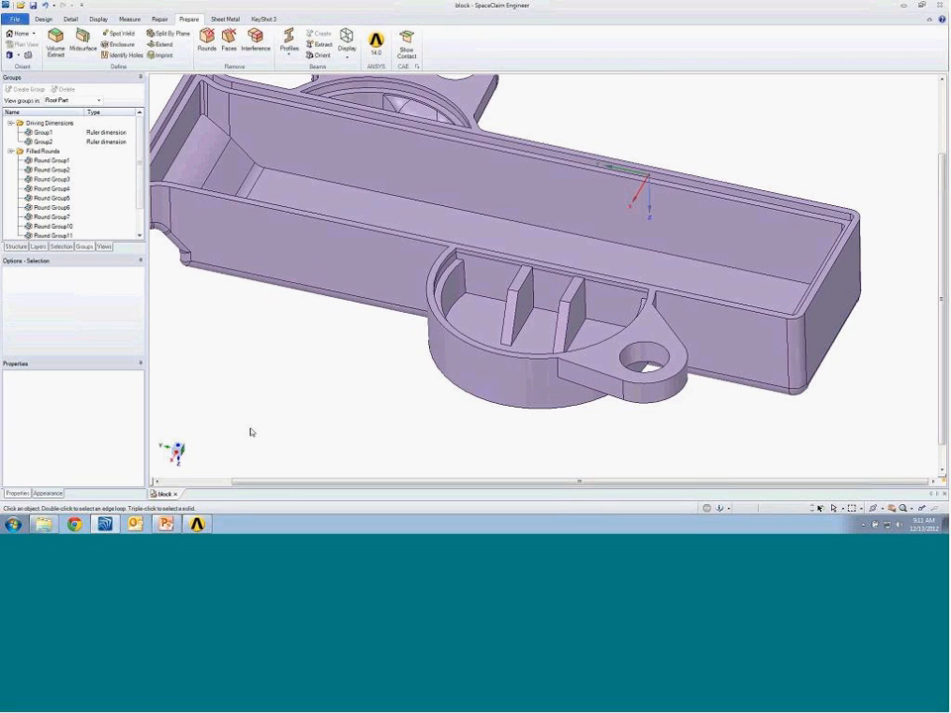
mouse_move(198, 525)
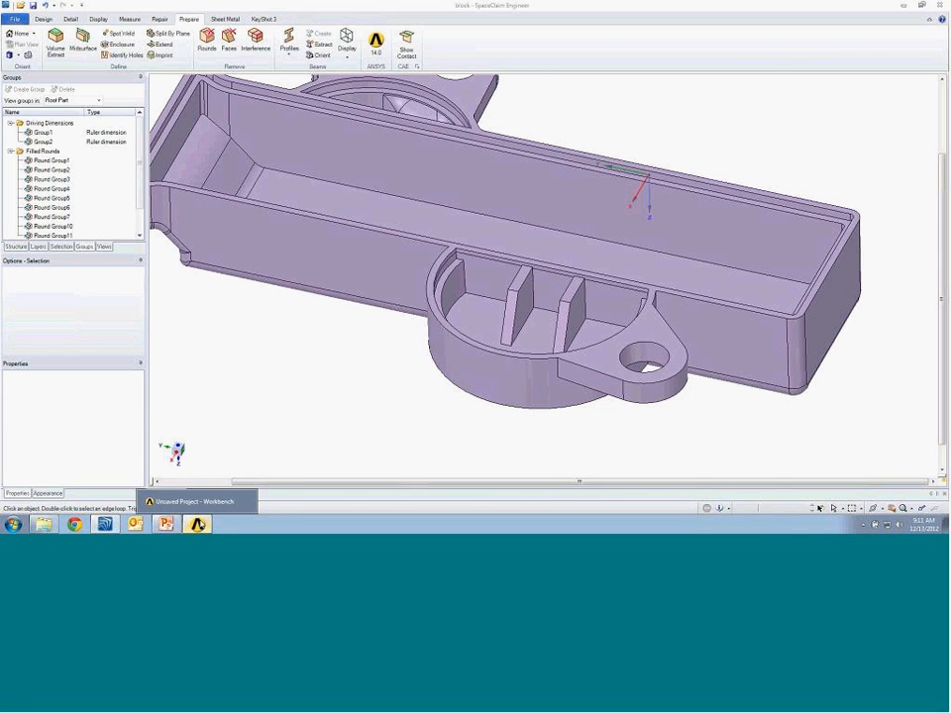
click(193, 502)
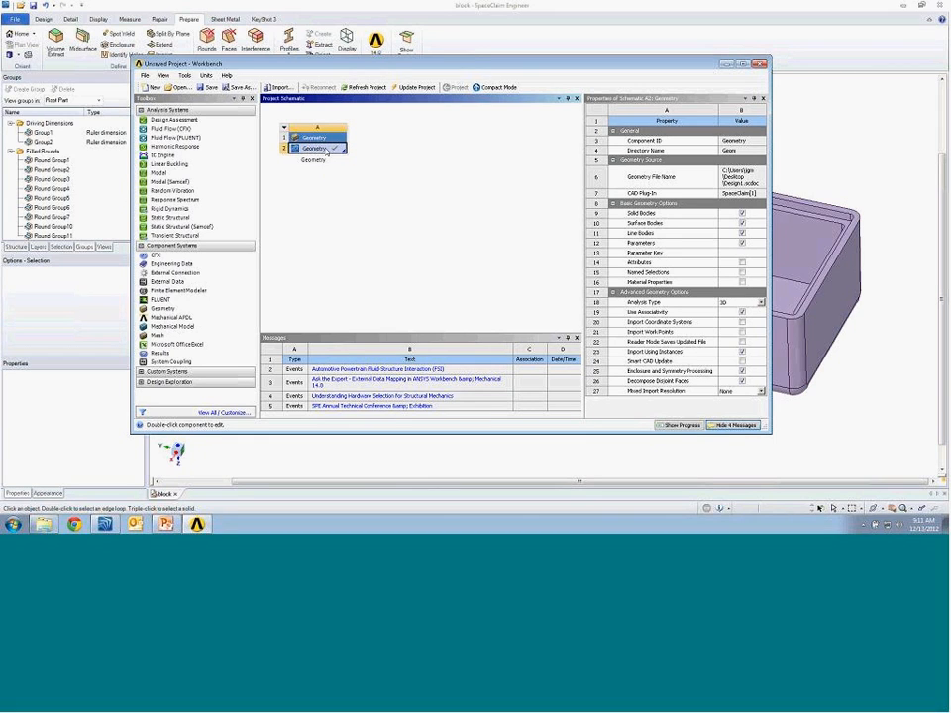
Replace the source file of the Geometry component with block.scdoc.
right_click(327, 148)
mouse_move(355, 166)
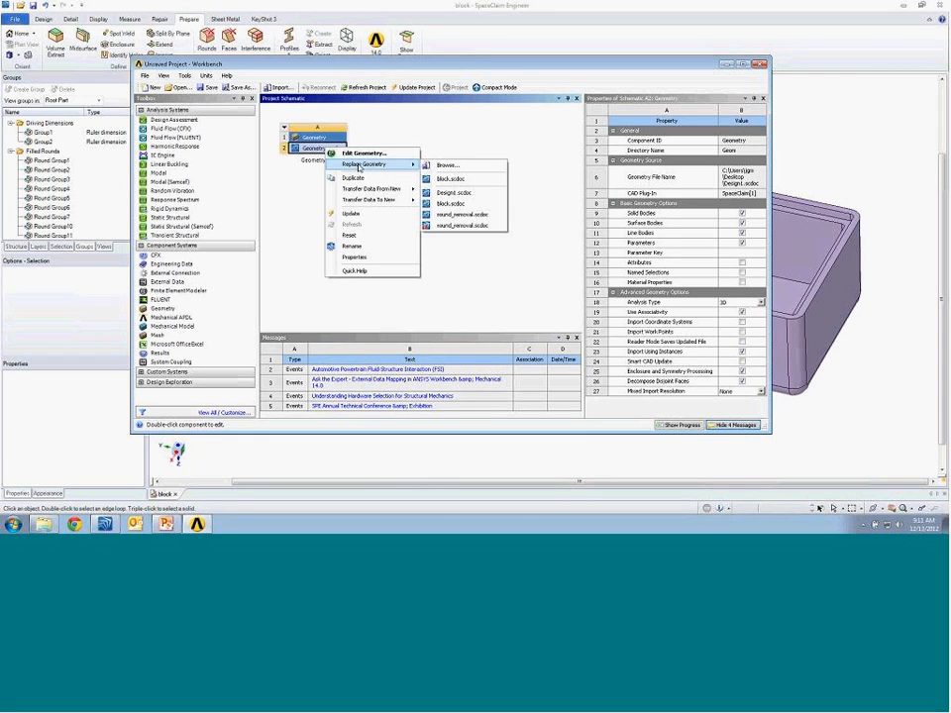
click(443, 180)
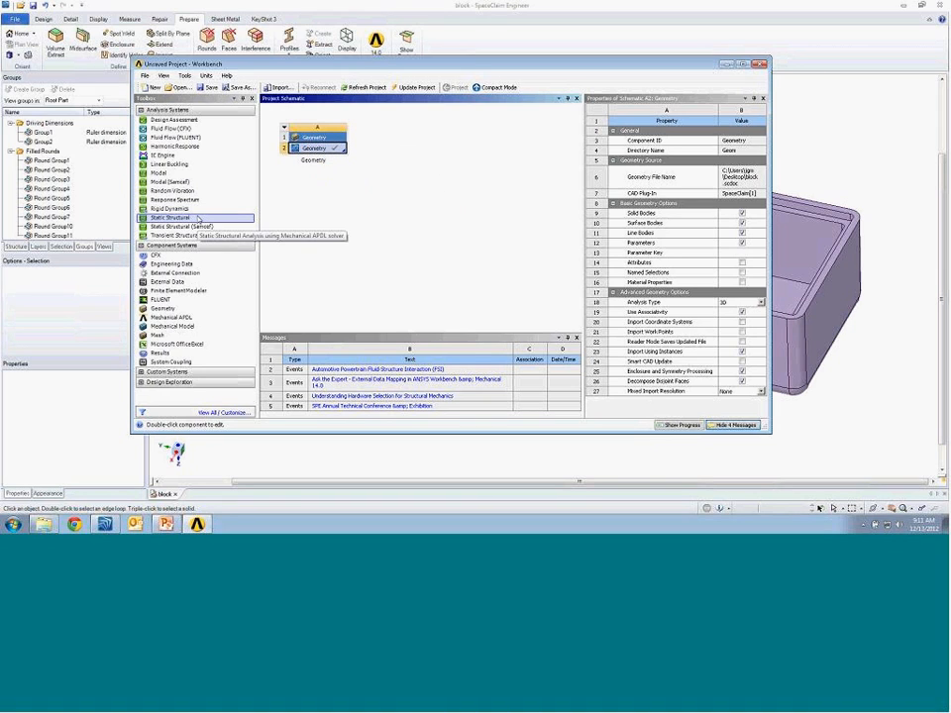
Add a Static Structural system linked to the Geometry component and open its Model for editing in Mechanical.
drag(200, 217, 331, 151)
click(419, 171)
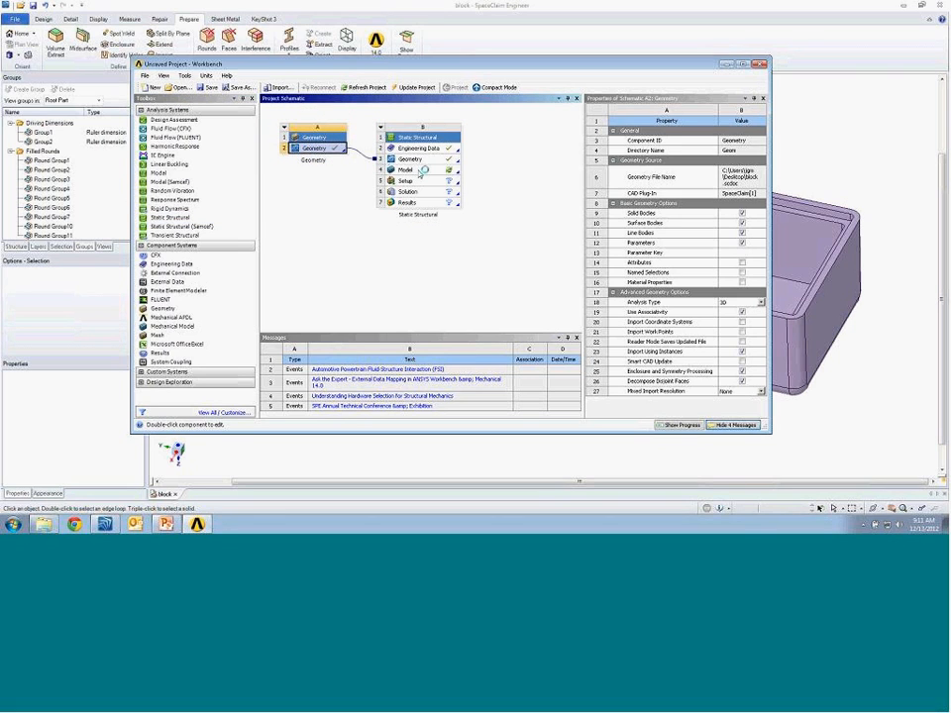
right_click(421, 179)
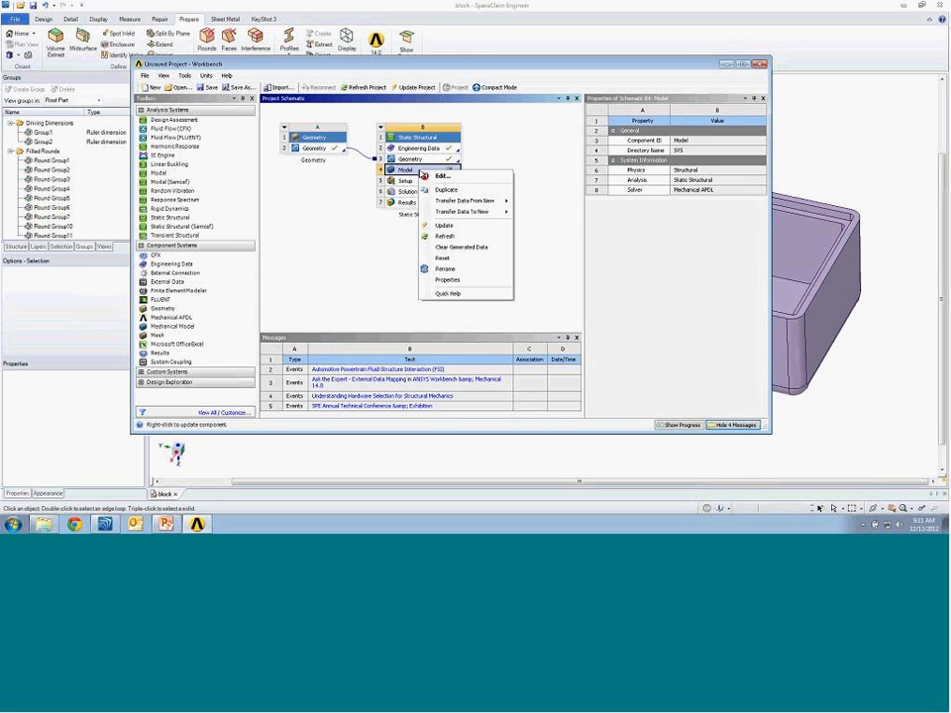
click(438, 174)
right_click(437, 171)
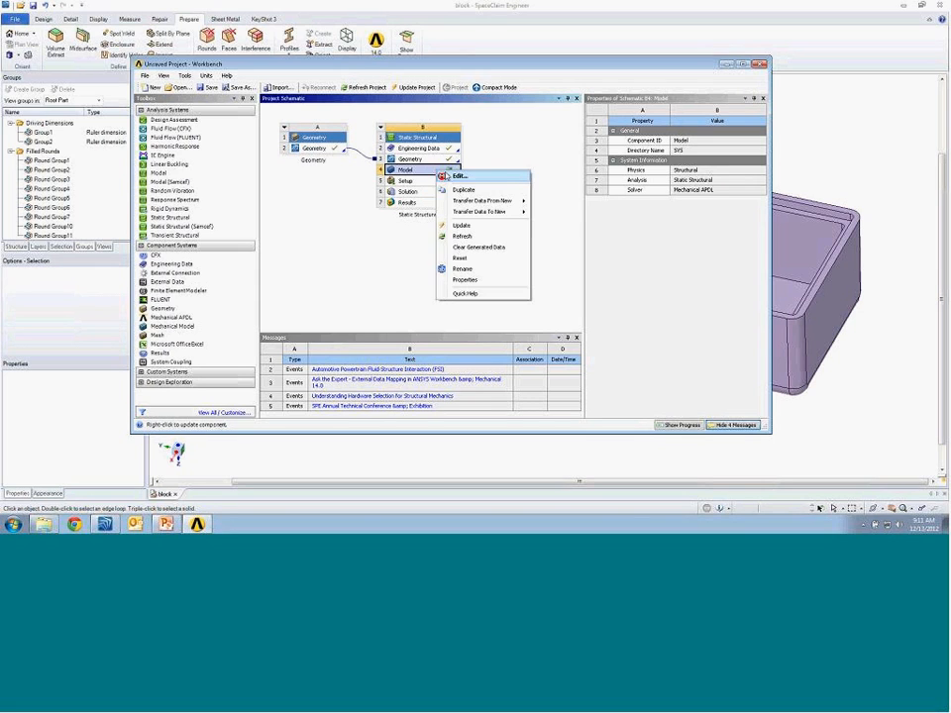
click(453, 178)
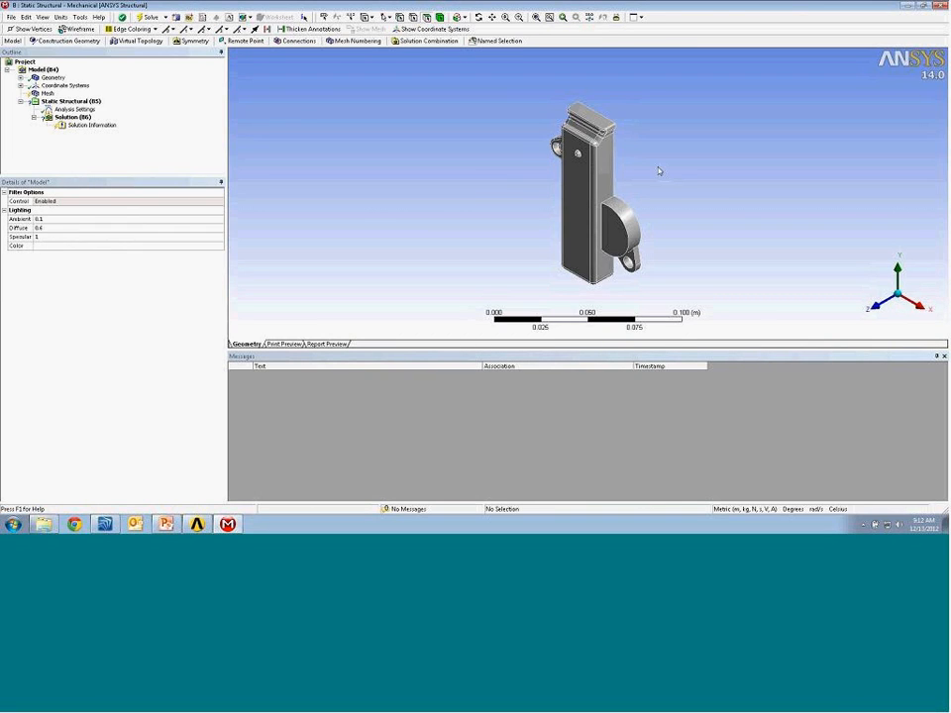
Inspect the imported housing's geometry details and flag the CAD parameter Group1 as a Workbench parameter.
middle_drag(650, 171, 415, 62)
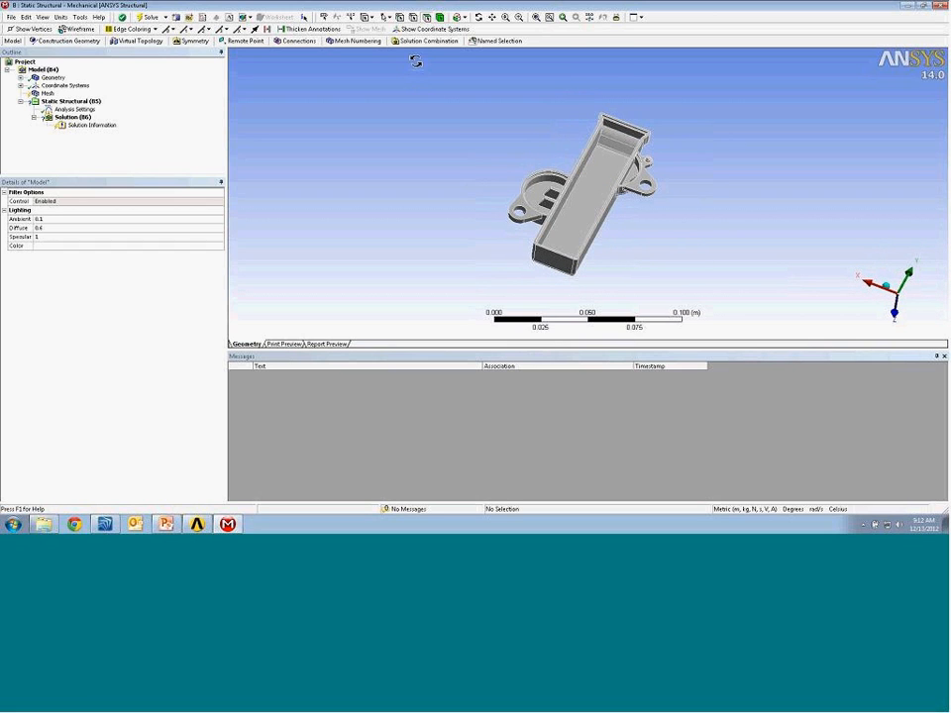
click(47, 78)
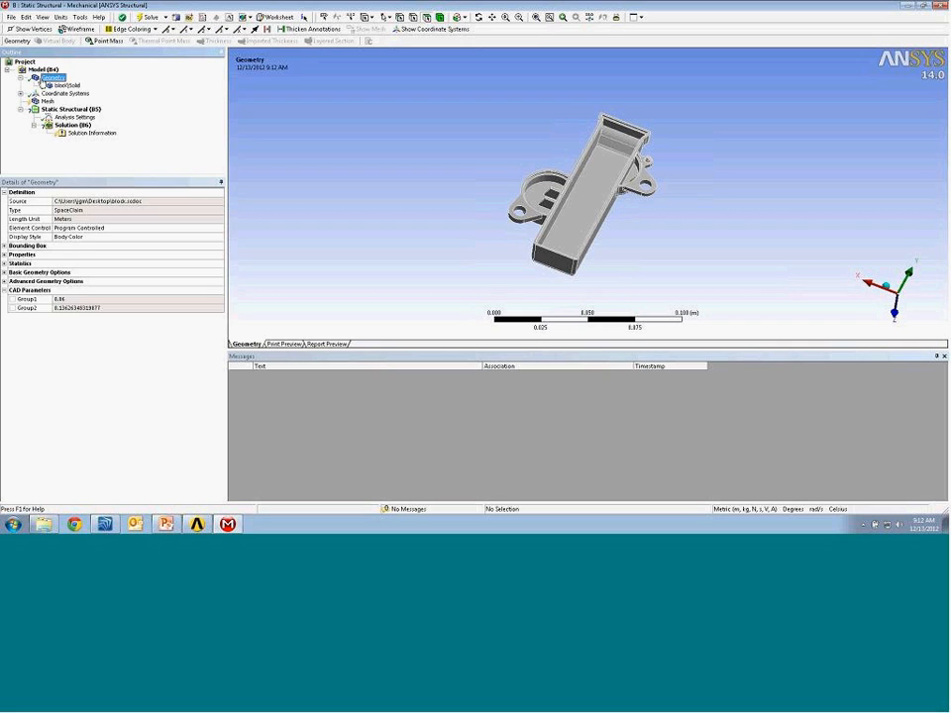
click(12, 302)
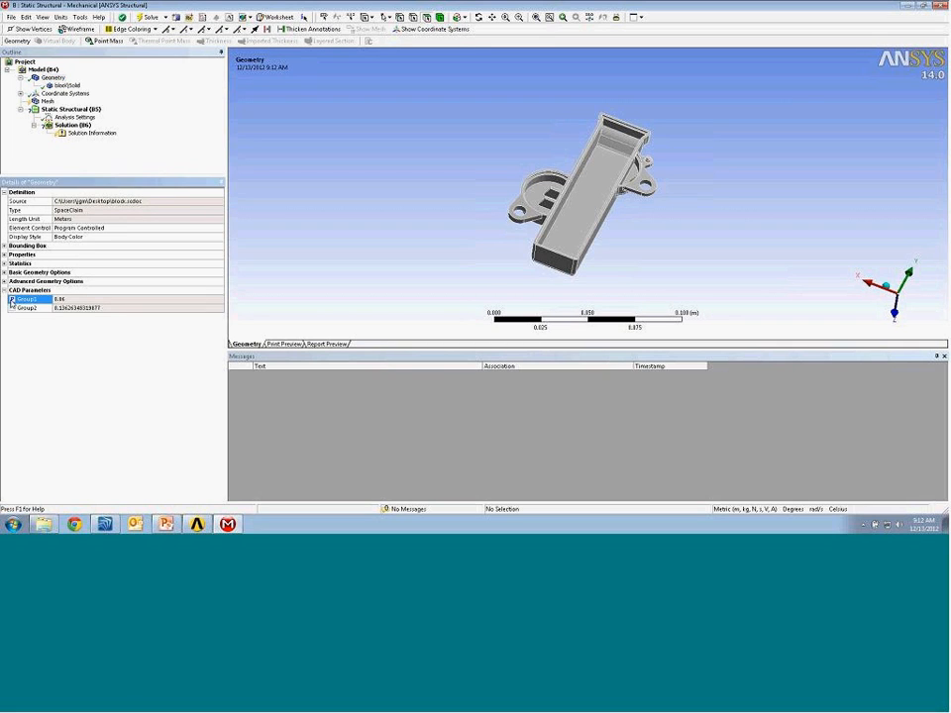
Flag the CAD parameter Group2 as a Workbench parameter and open the project's Parameter Set in Workbench.
click(12, 309)
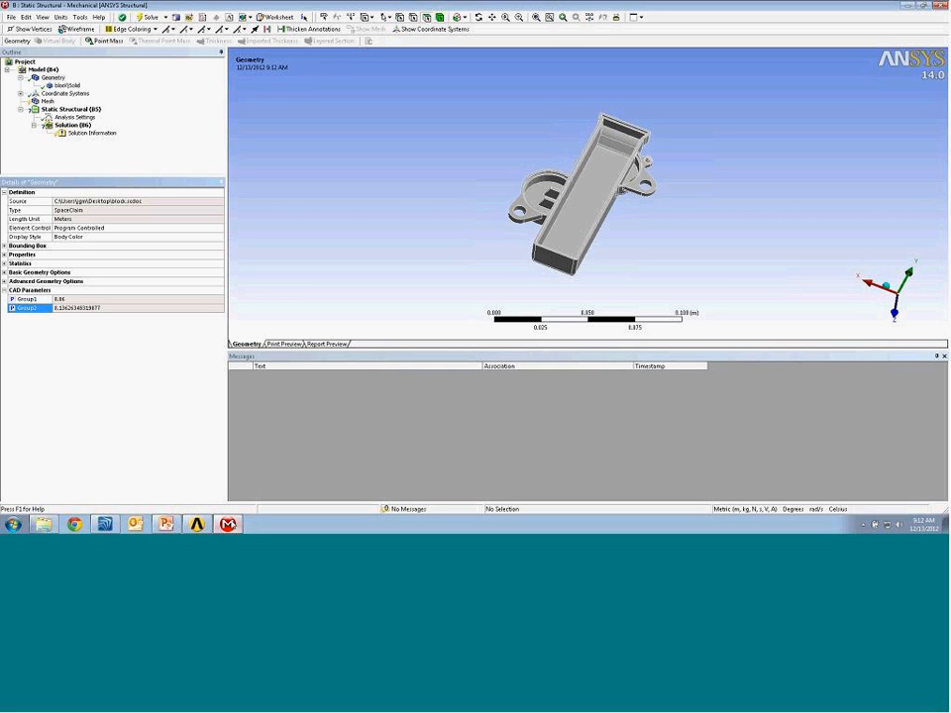
click(198, 524)
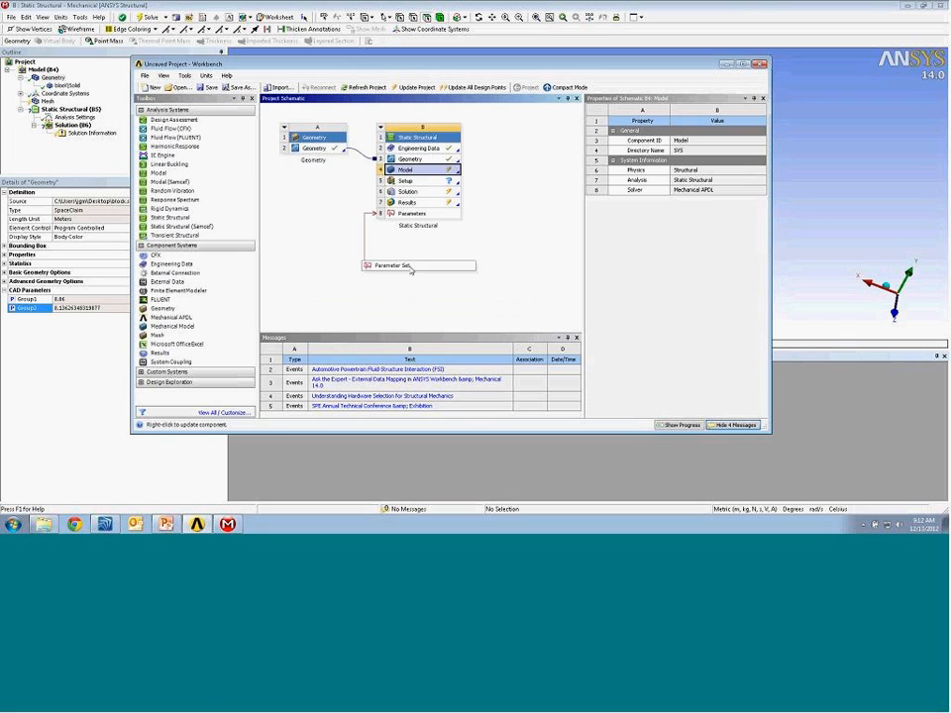
double_click(409, 266)
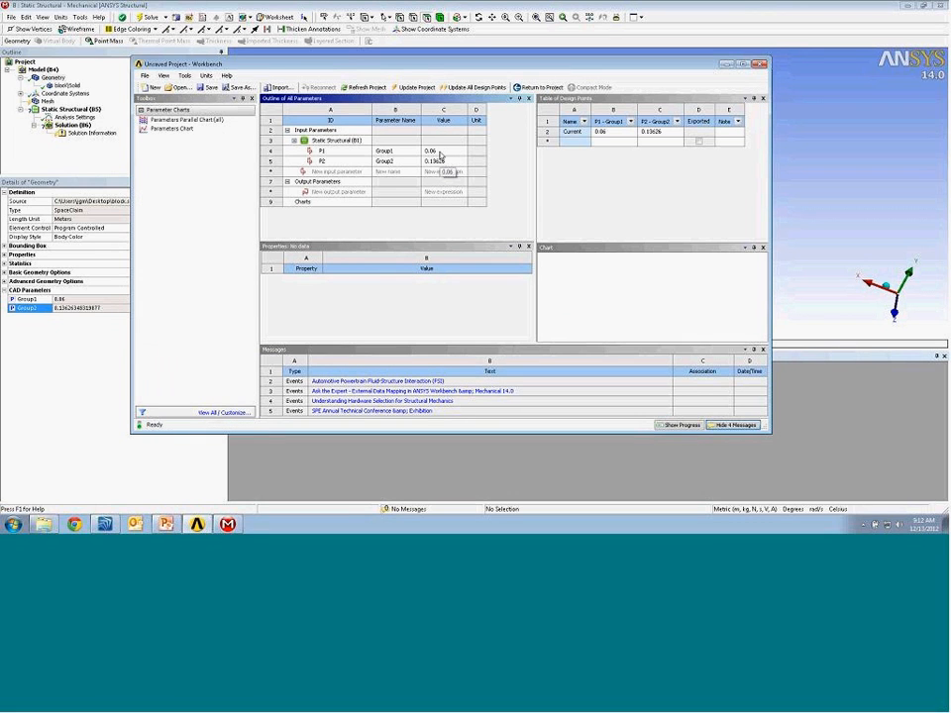
Set parameter Group1 to 0.02 and Group2 to 0.05, and update the project.
click(441, 152)
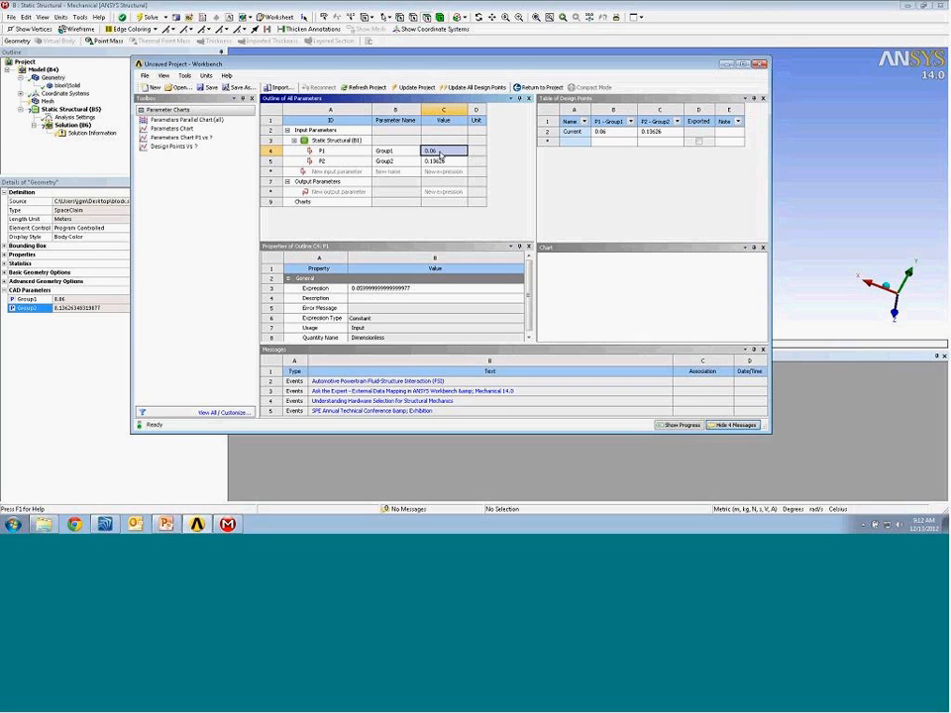
text(.02)
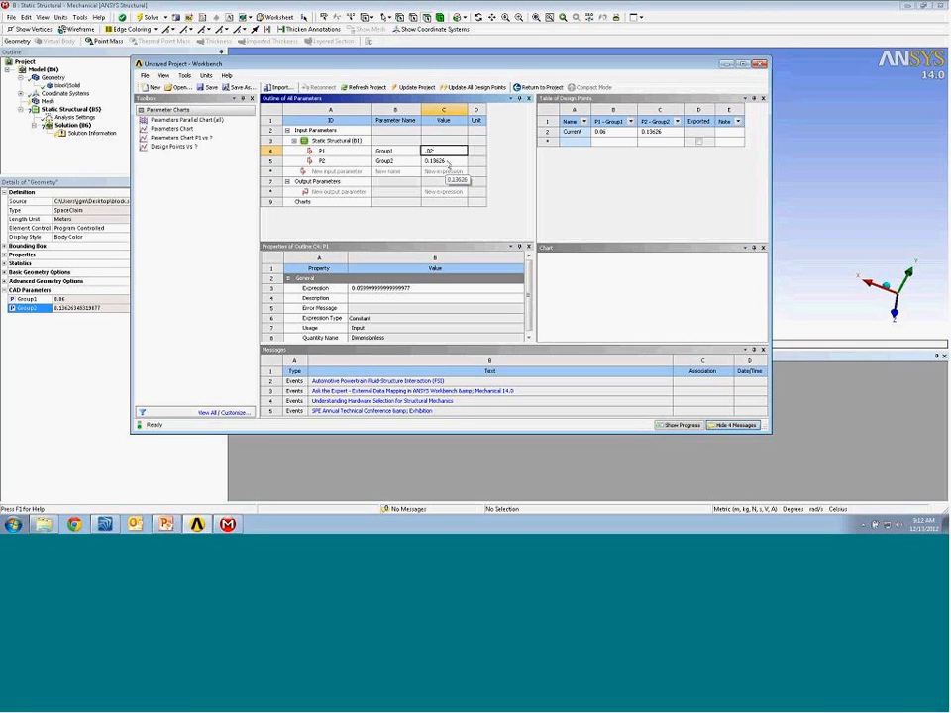
click(446, 165)
text(.05)
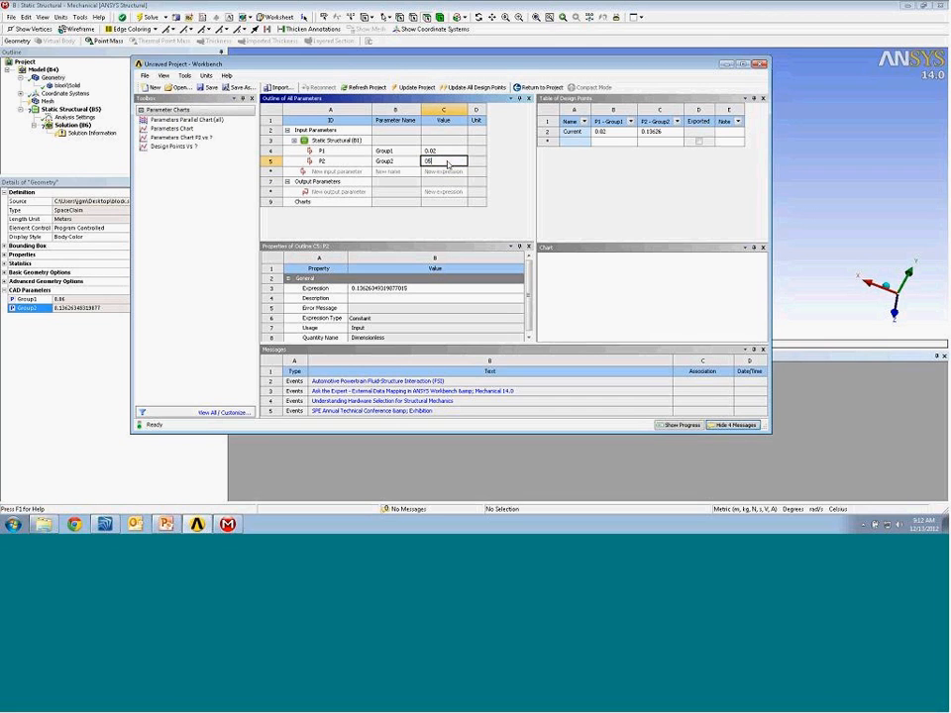
key(Return)
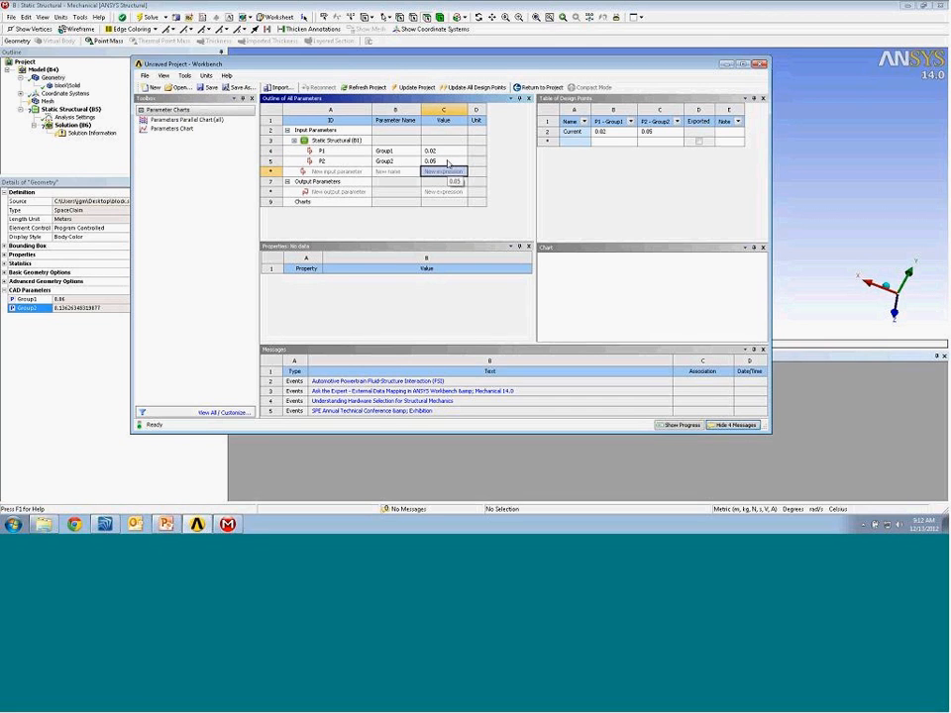
click(416, 87)
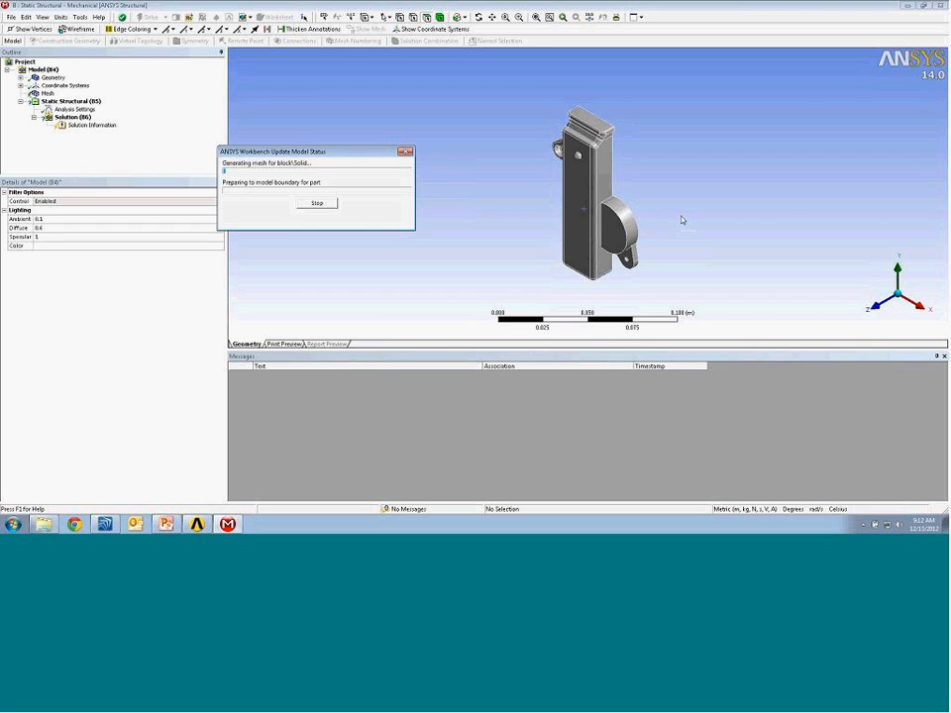
Examine the ribs and the lug hole of the updated housing in Mechanical.
middle_drag(682, 220, 517, 222)
scroll(585, 233, down, 2)
scroll(584, 232, up, 2)
scroll(606, 278, up, 7)
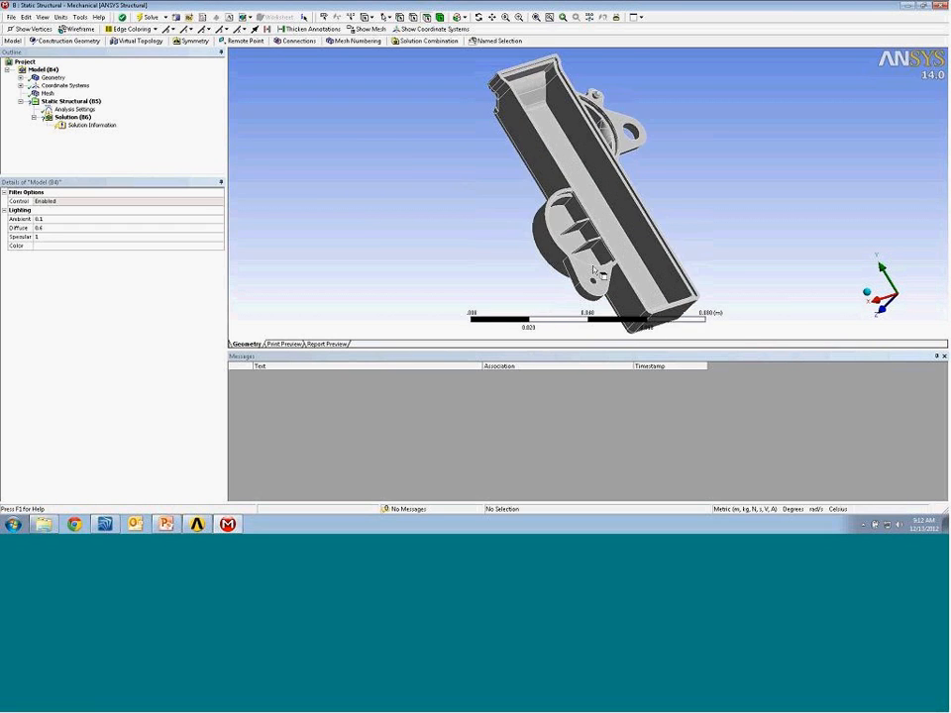
ctrl+middle_drag(607, 277, 552, 167)
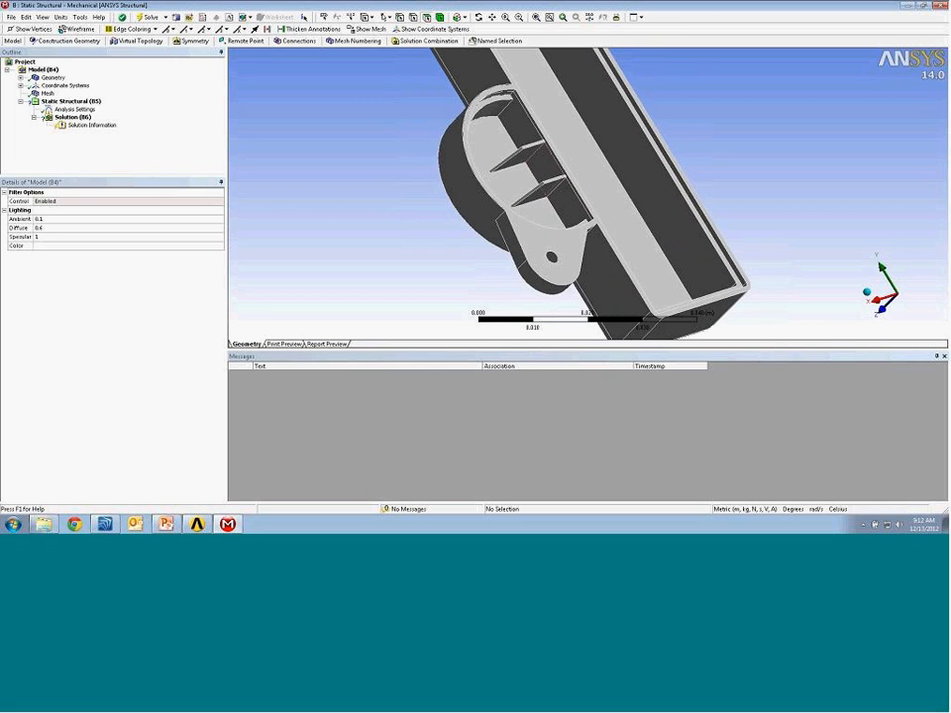
Switch to SpaceClaim, clear the hole selection, and compare the block model's ribs and hole with the geometry in Mechanical.
click(106, 524)
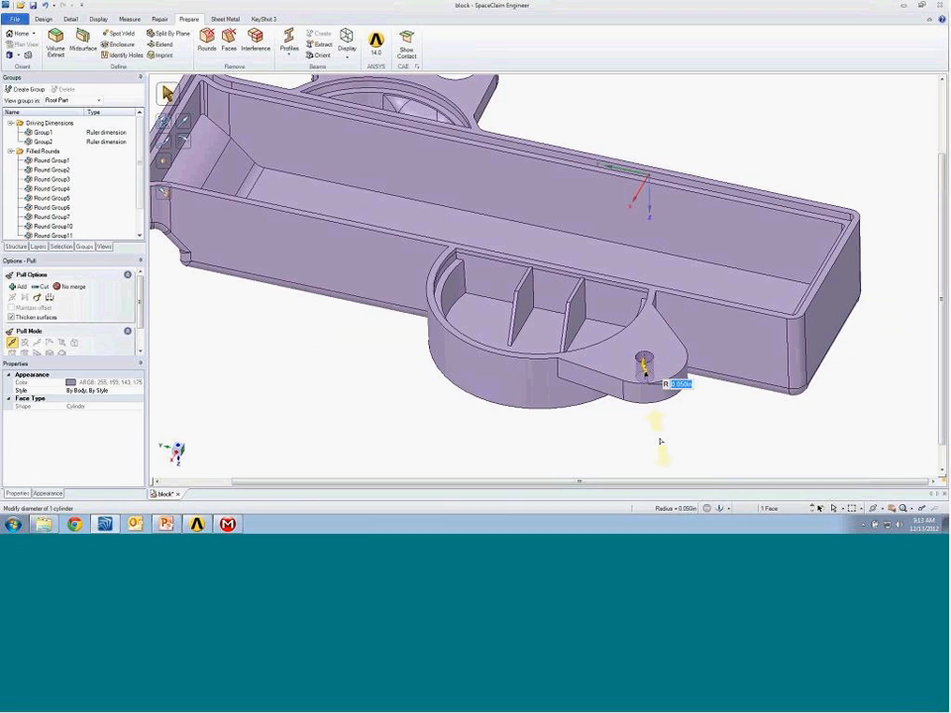
click(661, 441)
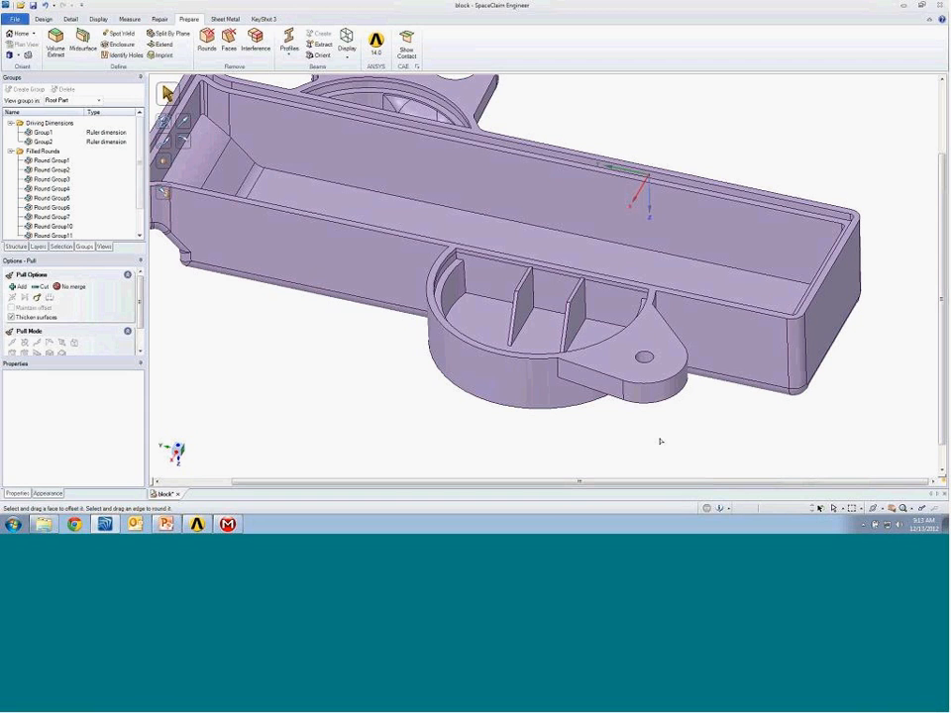
scroll(660, 441, down, 4)
scroll(660, 442, down, 2)
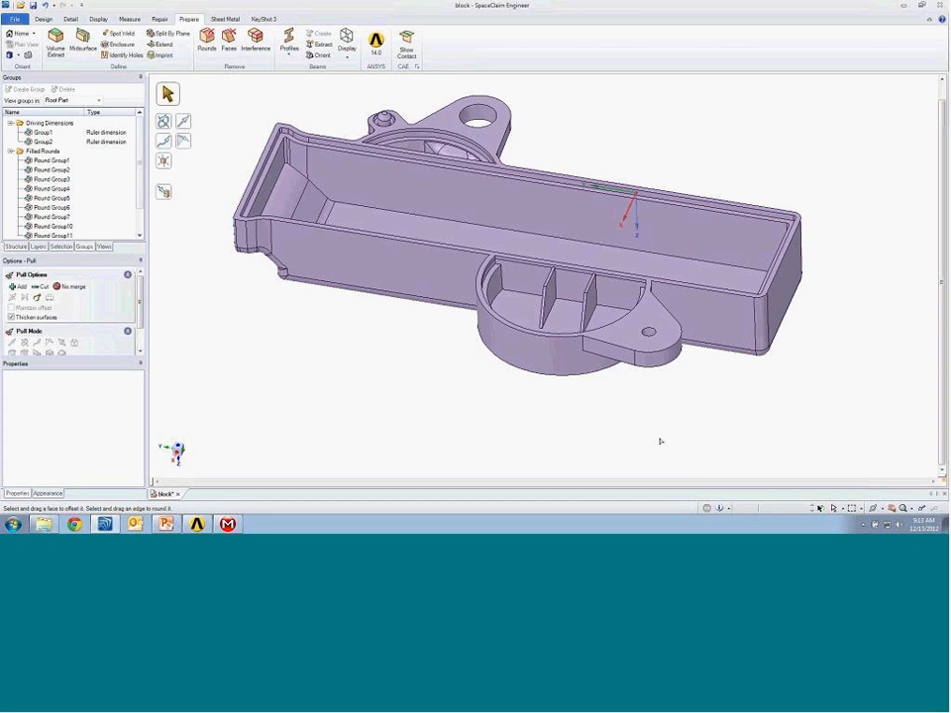
middle_drag(660, 442, 723, 436)
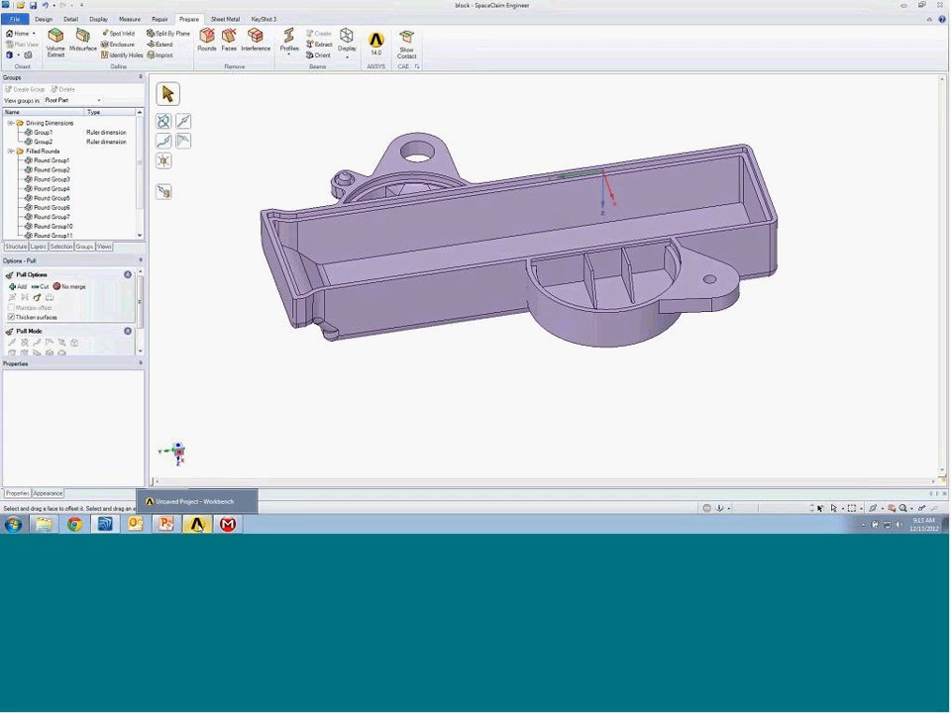
click(198, 525)
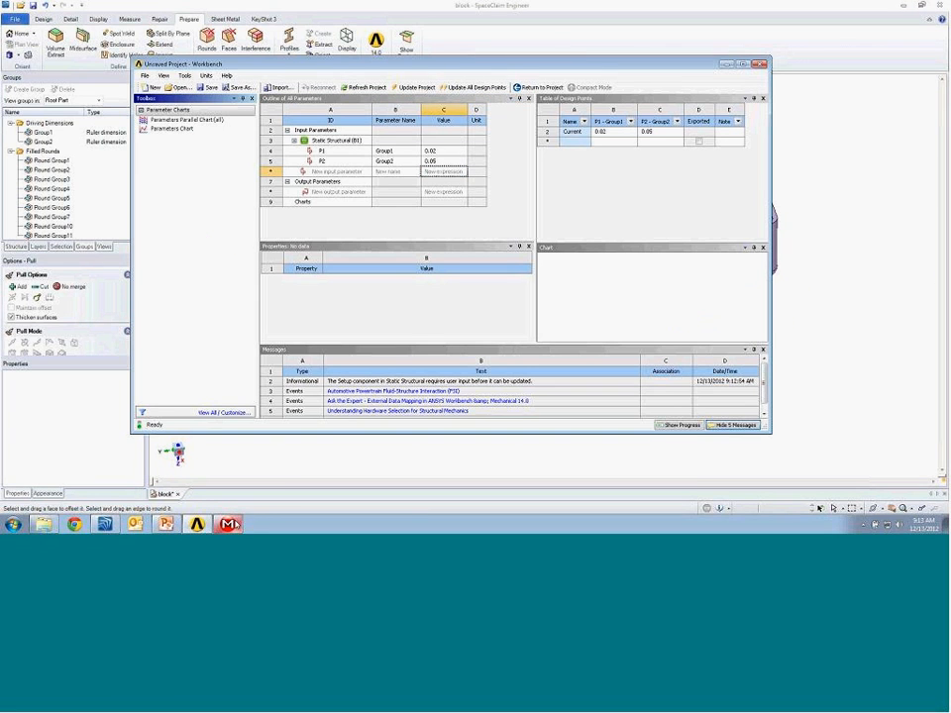
click(228, 524)
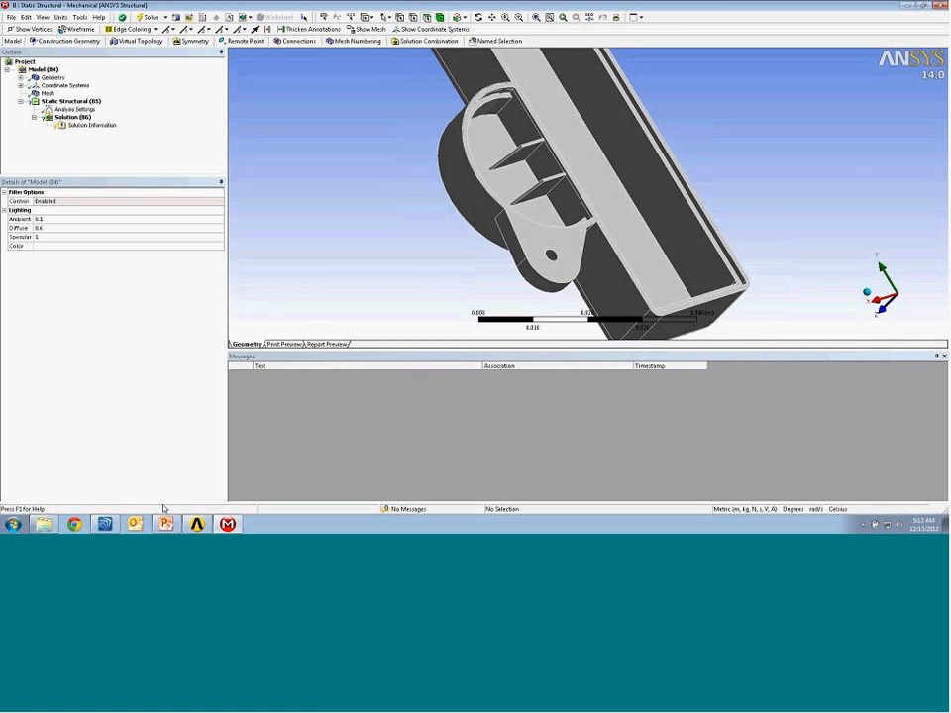
click(104, 524)
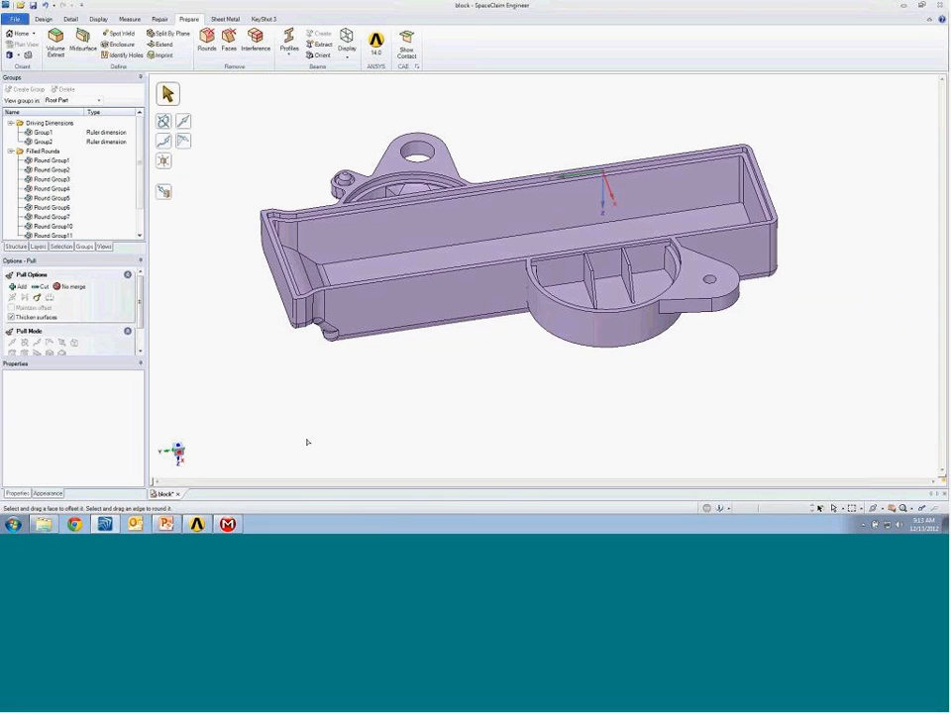
Open the aftertreatment.4 model in SpaceClaim from the aftertreatment folder under Volume Extract.
mouse_move(44, 524)
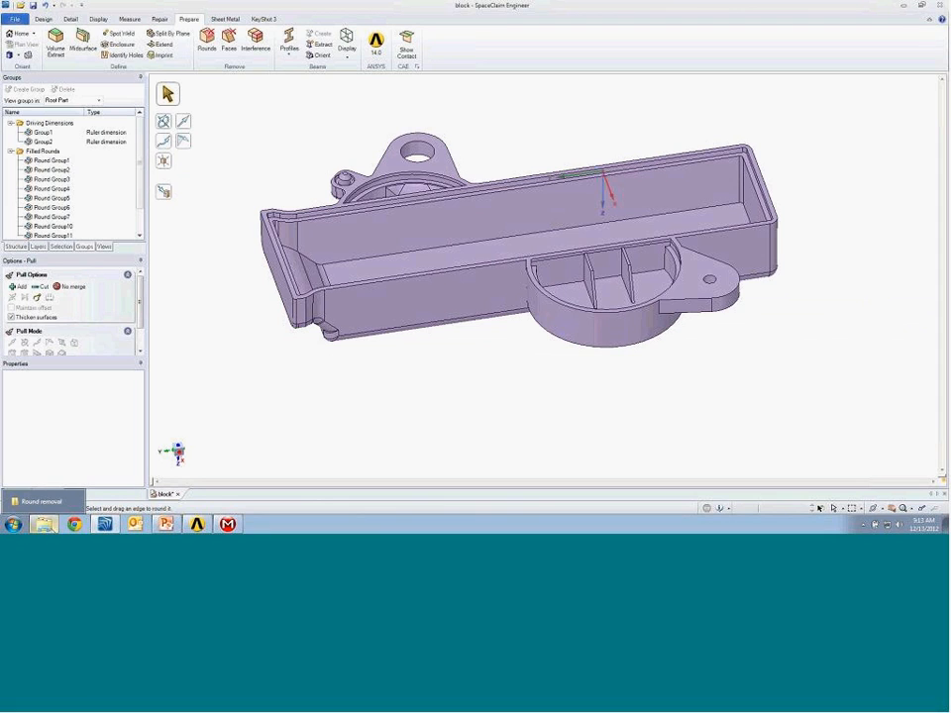
click(48, 502)
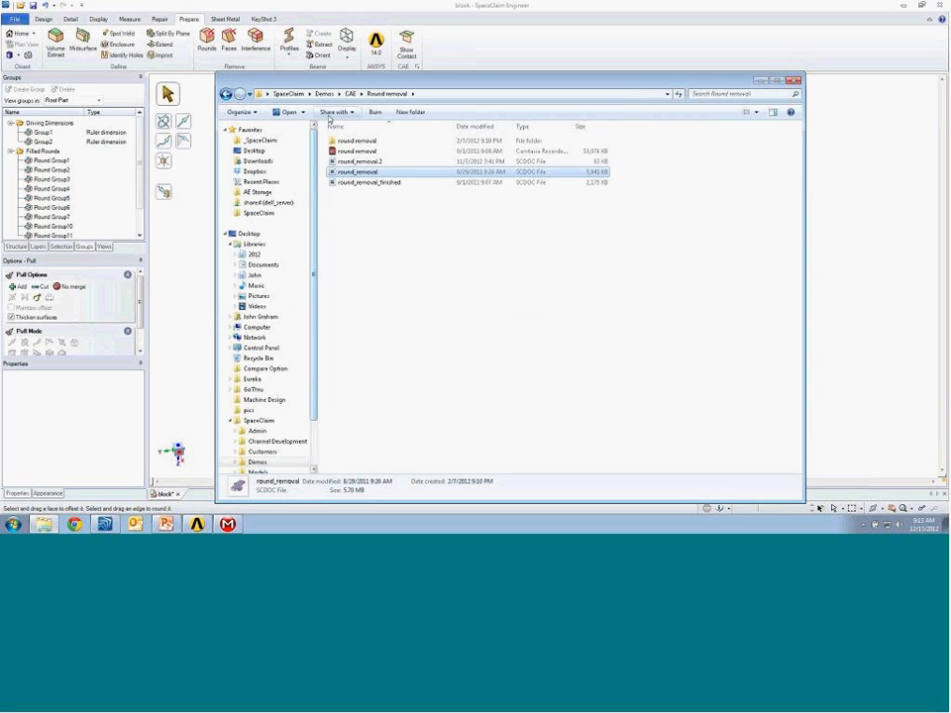
click(351, 95)
double_click(357, 184)
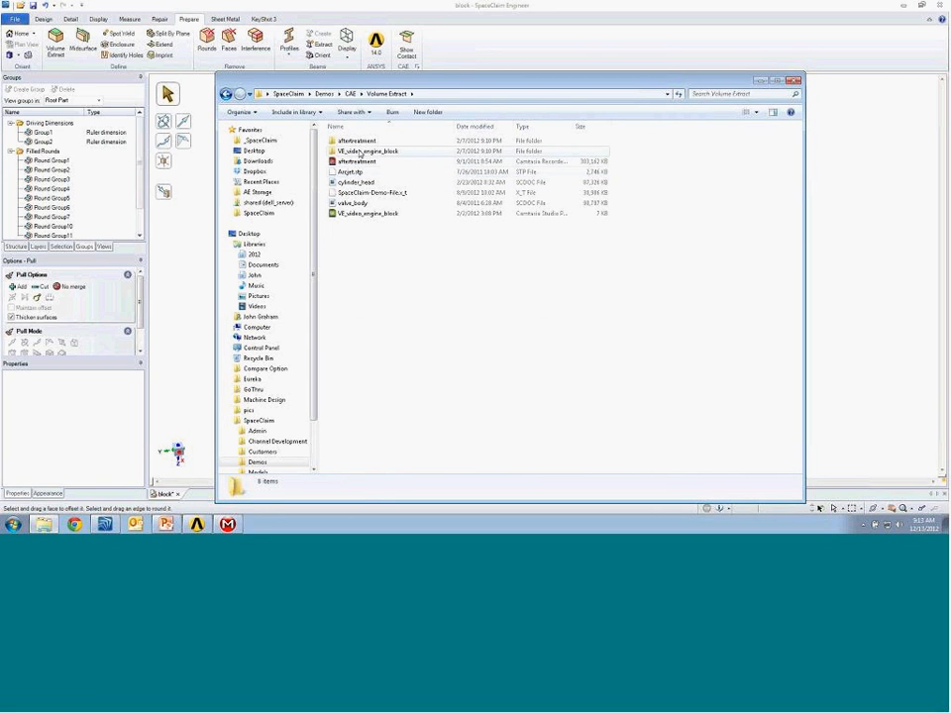
double_click(357, 140)
drag(369, 182, 564, 46)
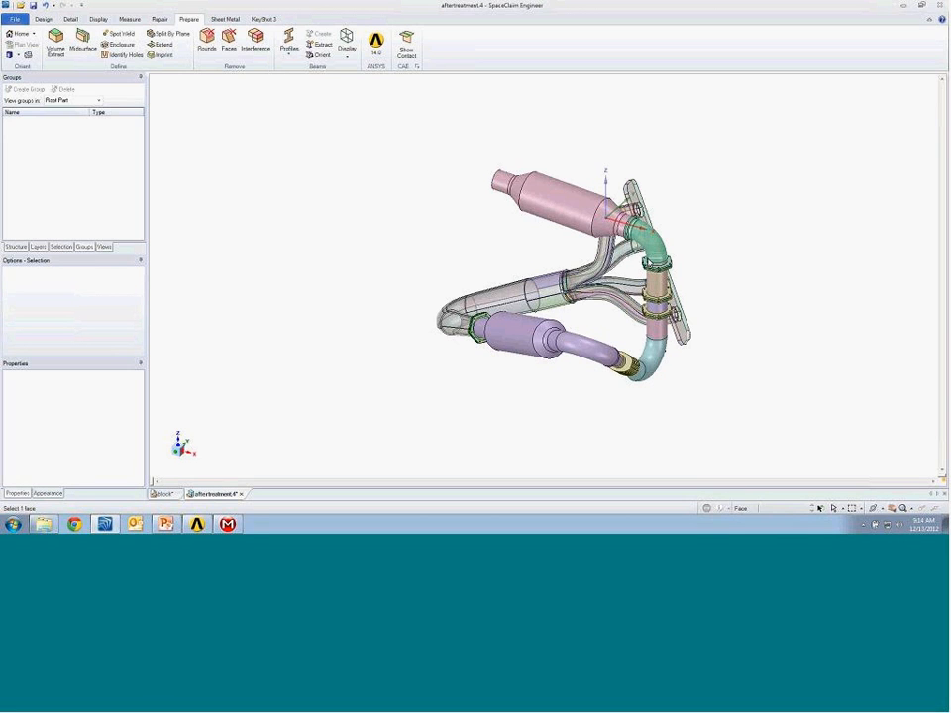
Identify the transparent exhaust manifold in the structure tree and open its component, Component23, in a separate window.
middle_drag(678, 266, 695, 283)
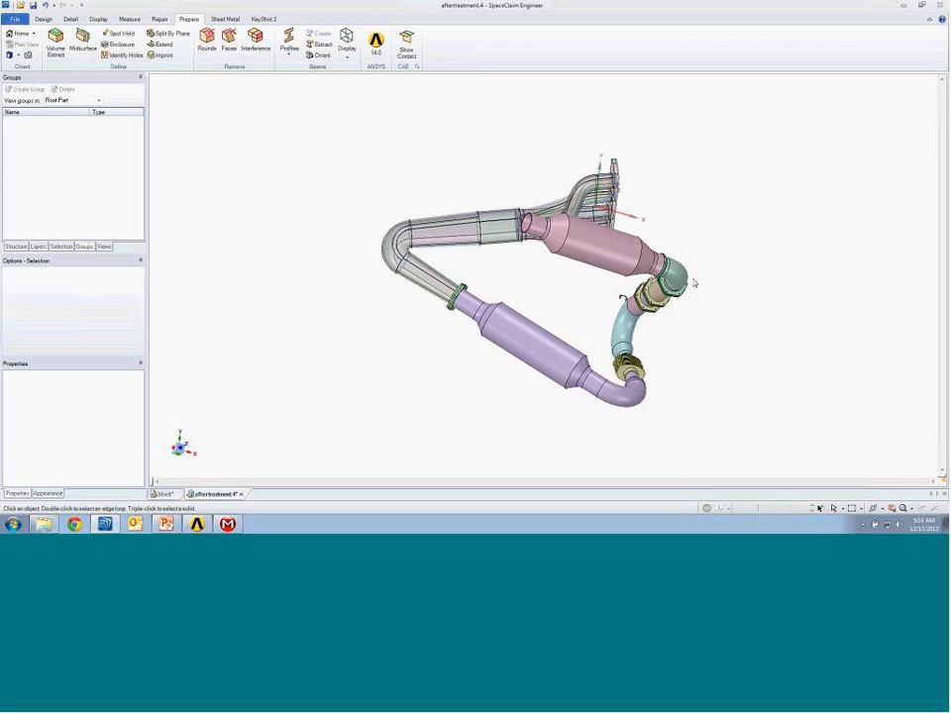
click(16, 248)
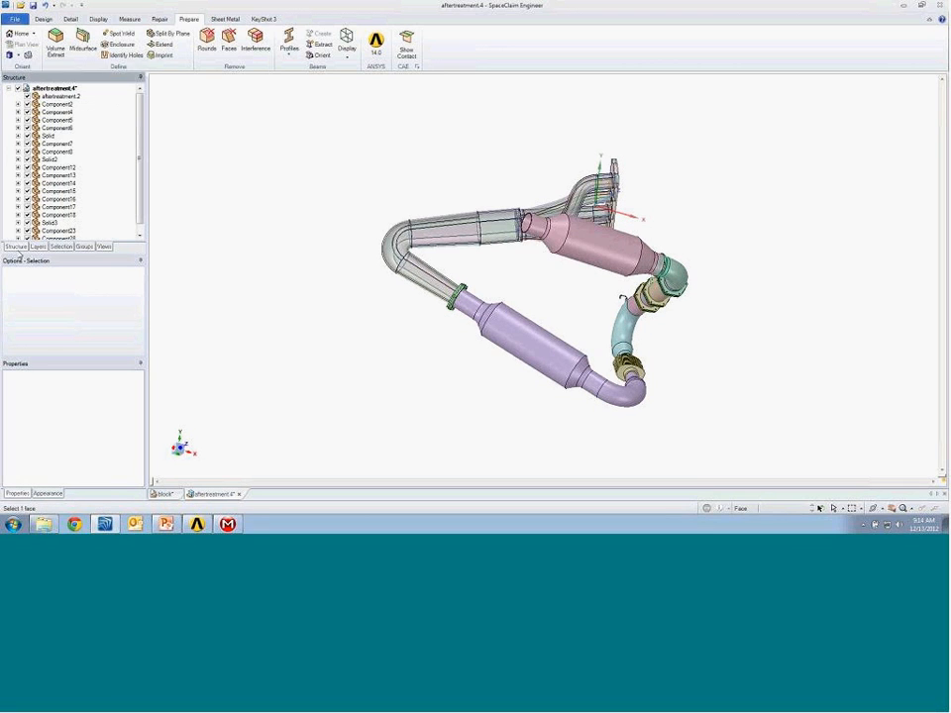
middle_drag(581, 144, 585, 144)
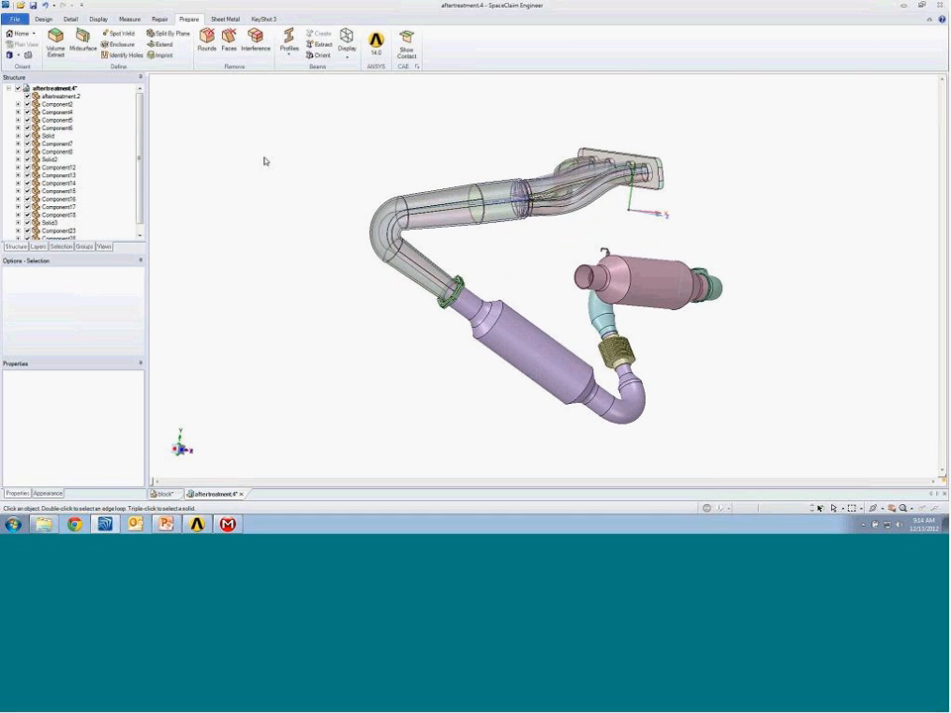
drag(140, 172, 144, 185)
click(505, 212)
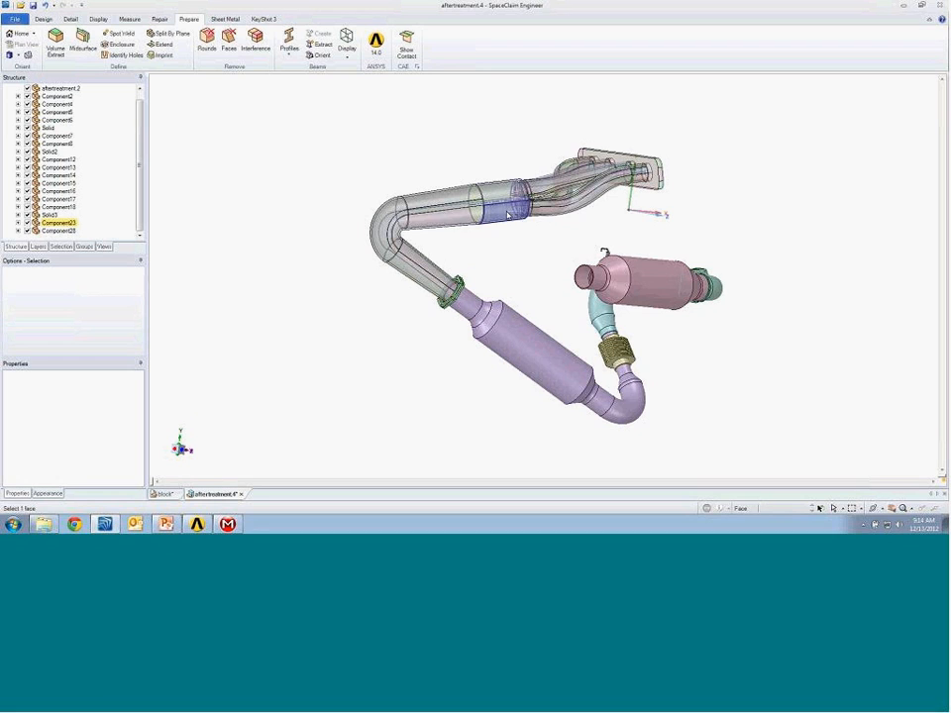
click(165, 227)
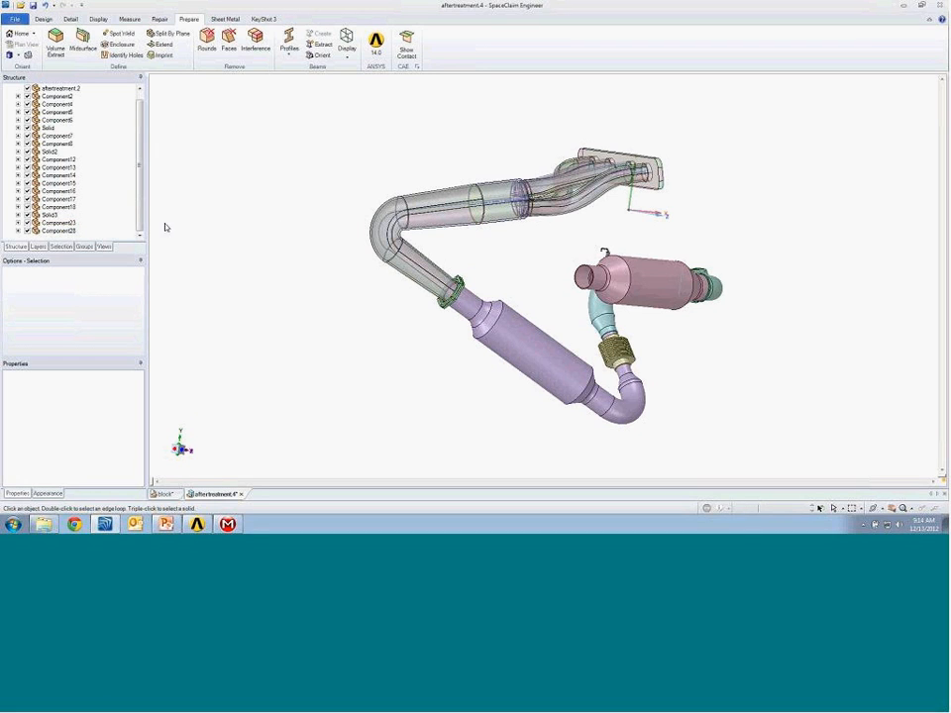
right_click(65, 224)
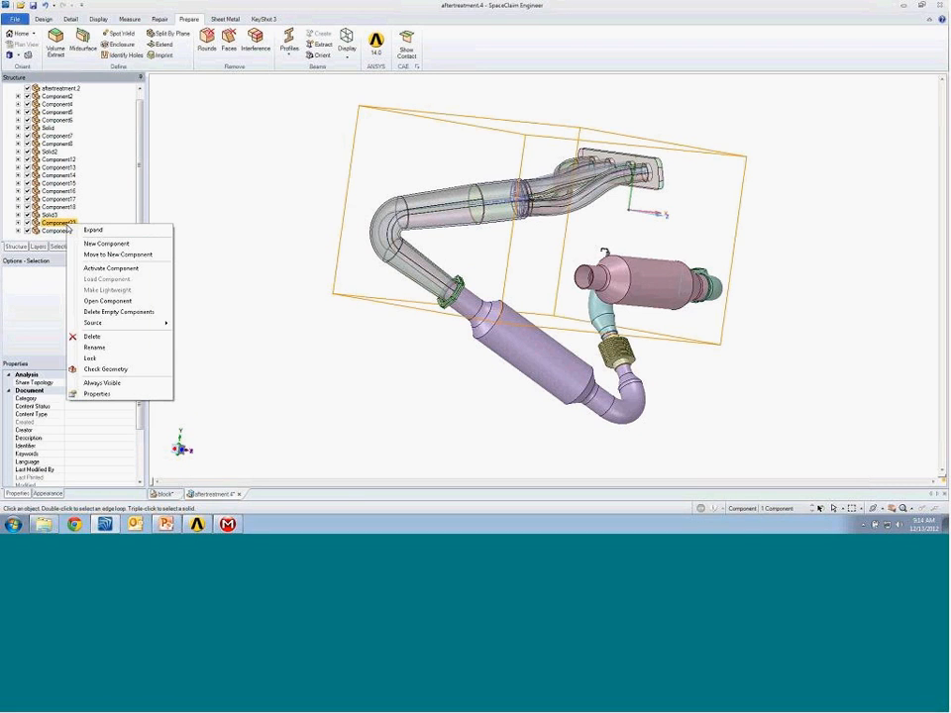
click(105, 301)
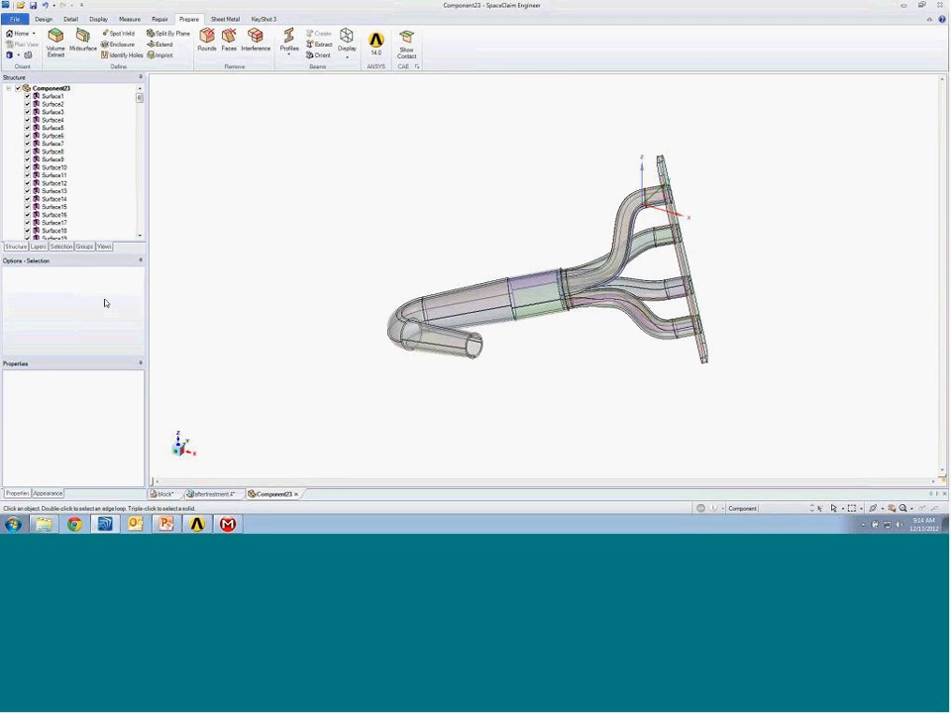
Stitch all the separate surfaces of Component23 together with the Stitch repair tool.
drag(140, 97, 140, 232)
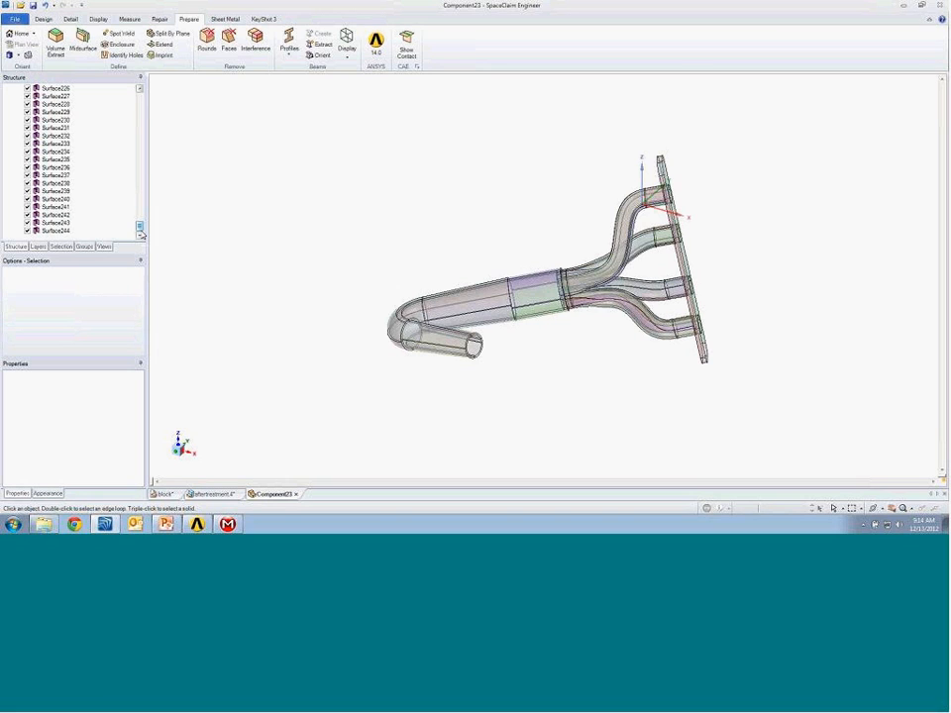
click(159, 20)
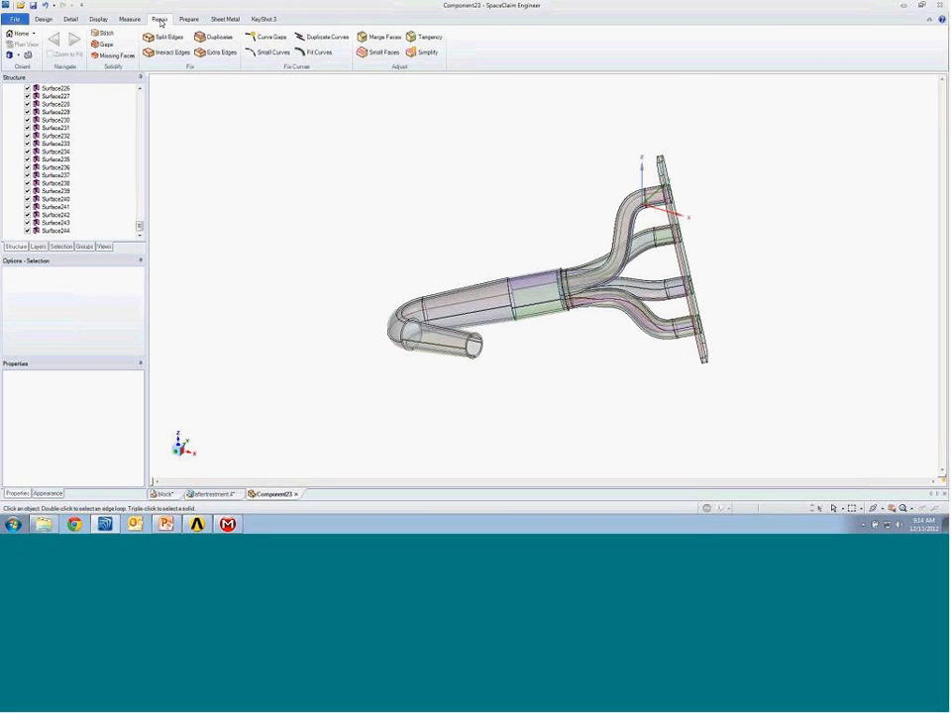
mouse_move(576, 202)
middle_down()
mouse_move(551, 212)
mouse_move(565, 206)
middle_up()
click(128, 38)
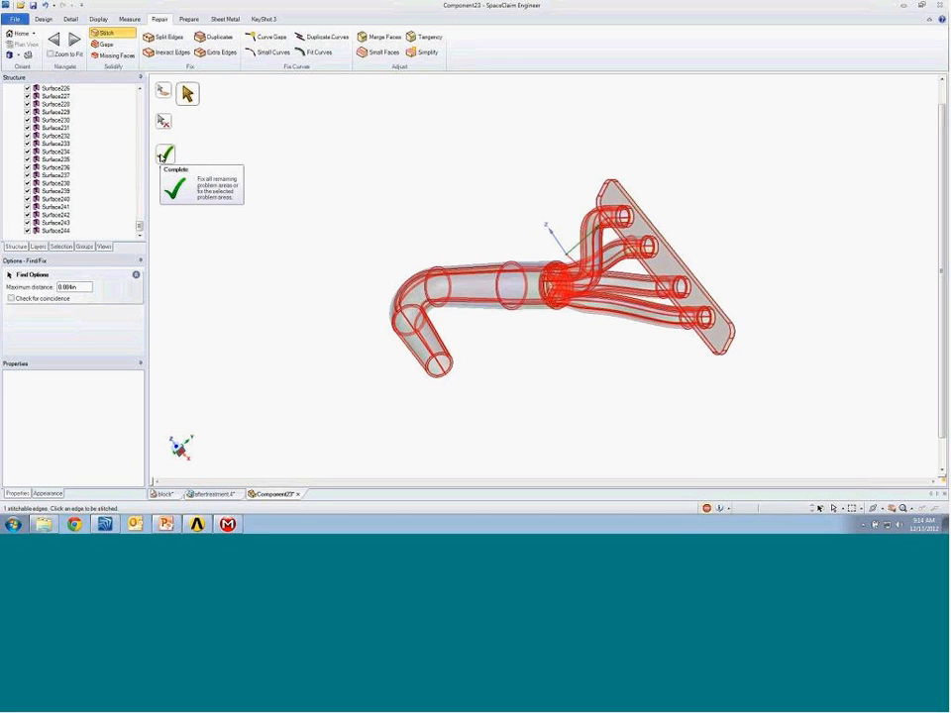
click(163, 155)
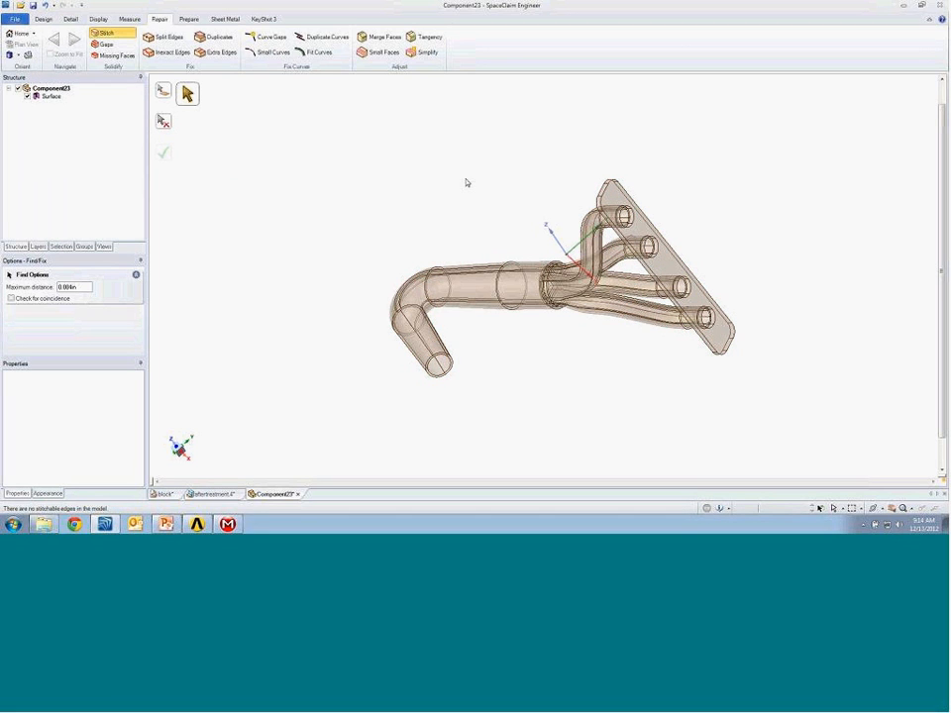
Find the gap between Component23's surfaces with the Gaps repair tool and close it near the flange end of the pipe.
middle_drag(477, 180, 475, 182)
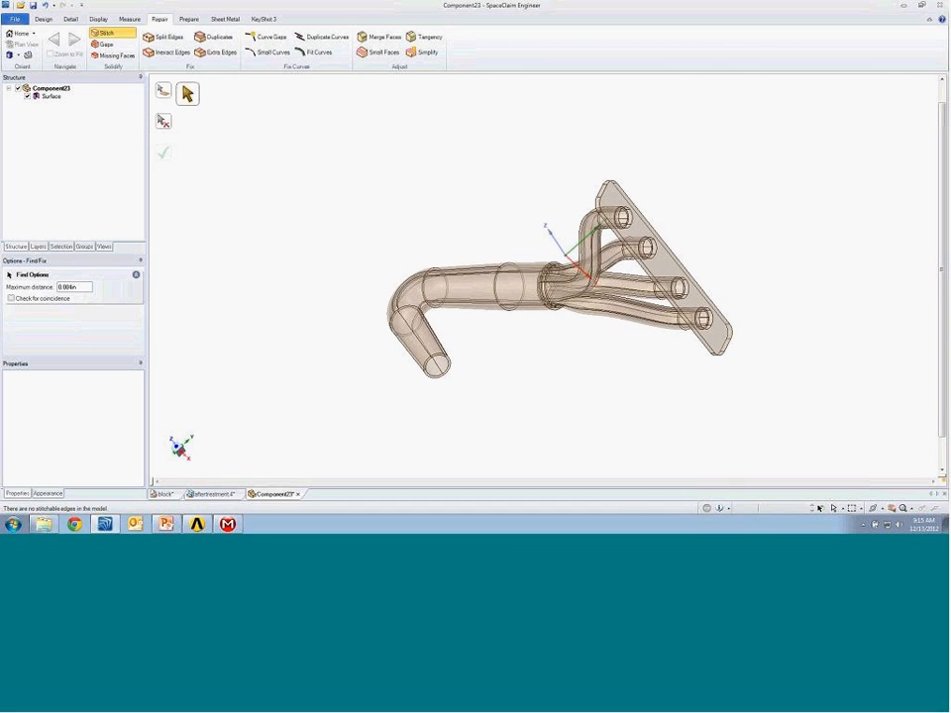
click(103, 45)
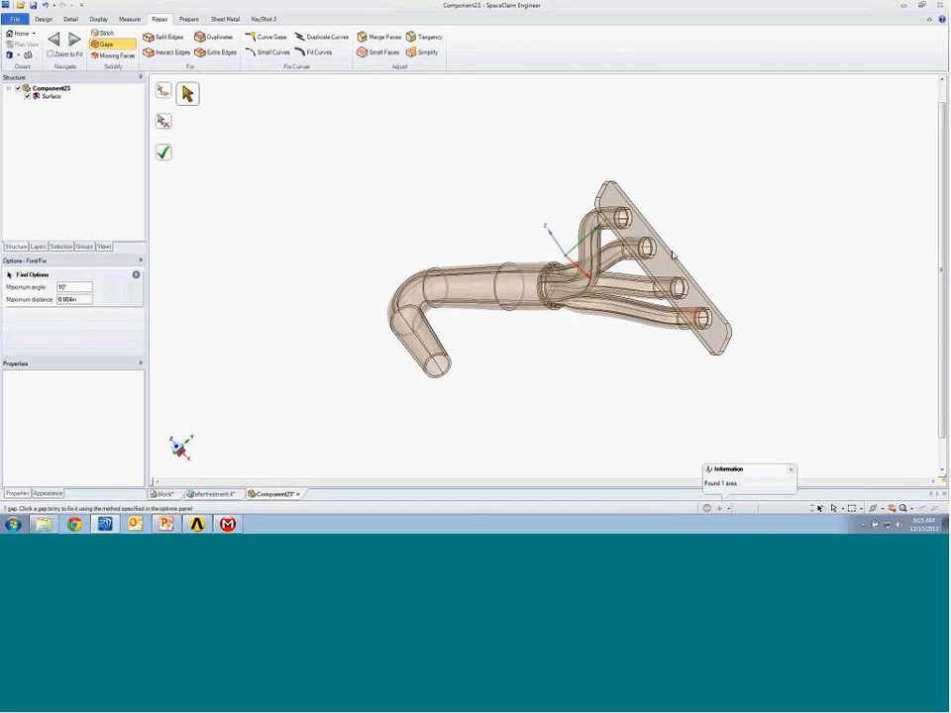
mouse_move(728, 298)
shift+middle_down()
mouse_move(634, 235)
mouse_move(608, 263)
mouse_move(617, 443)
shift+middle_up()
ctrl+middle_drag(579, 287, 575, 397)
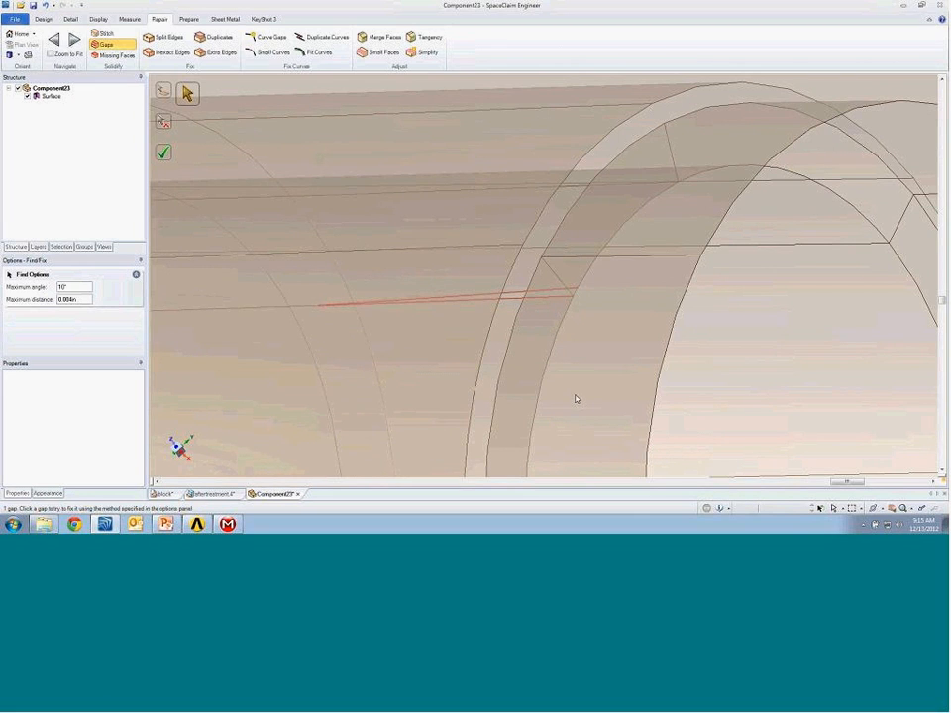
click(562, 301)
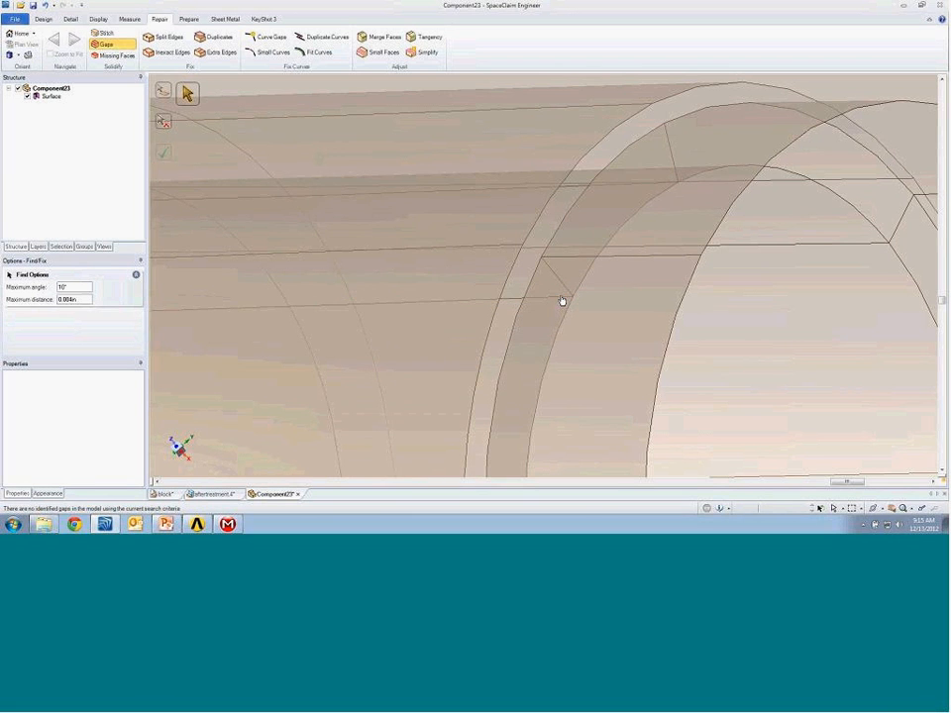
scroll(550, 314, down, 3)
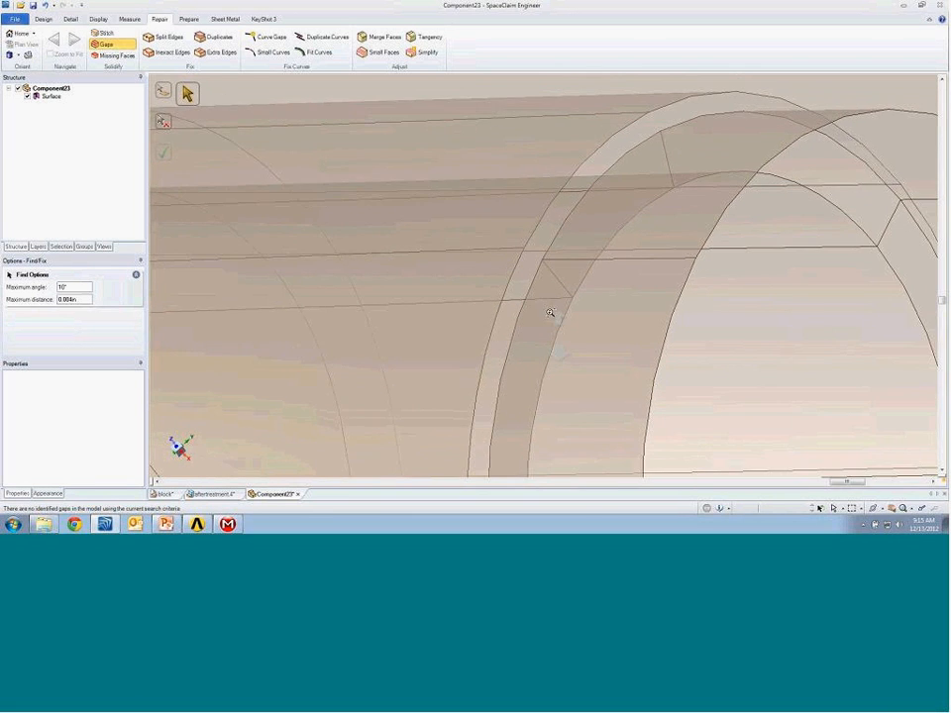
scroll(540, 277, down, 10)
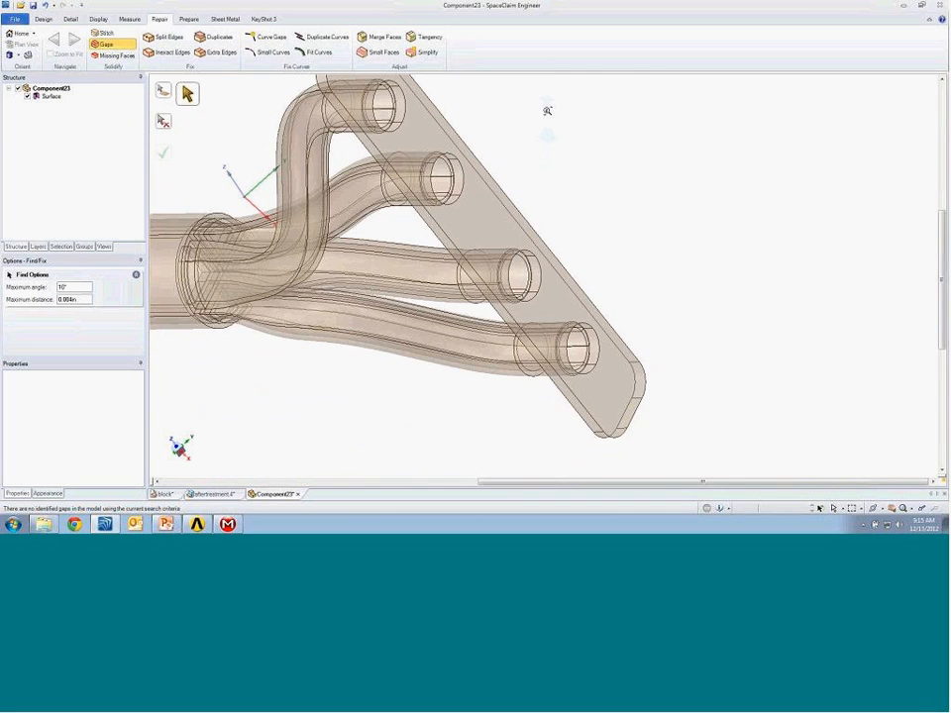
Fix all missing faces of Component23 with the Missing Faces tool, using the Patch option.
click(114, 56)
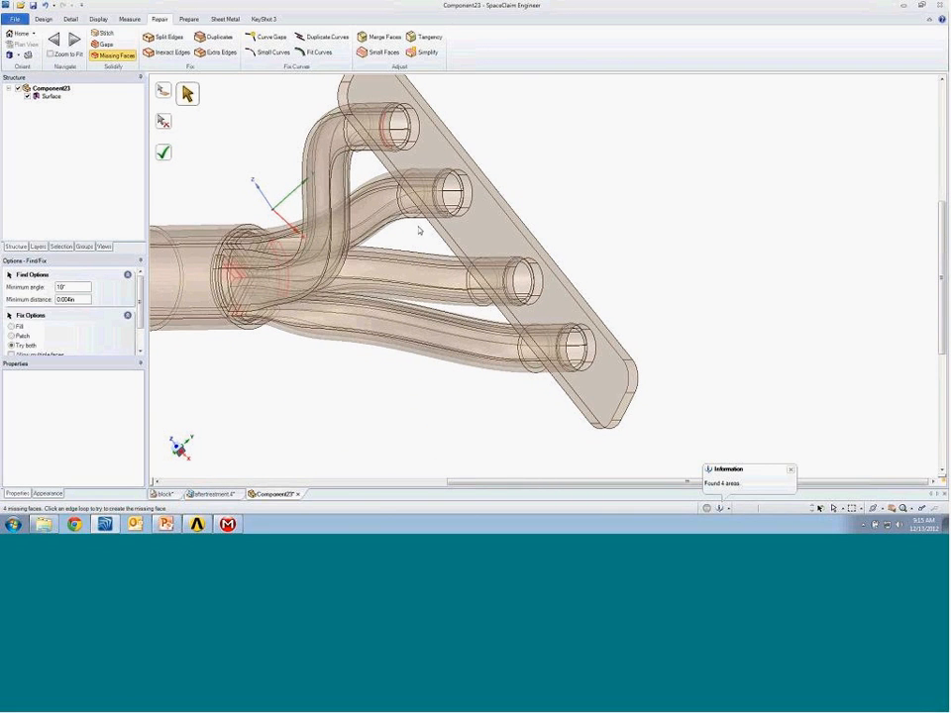
scroll(408, 315, down, 3)
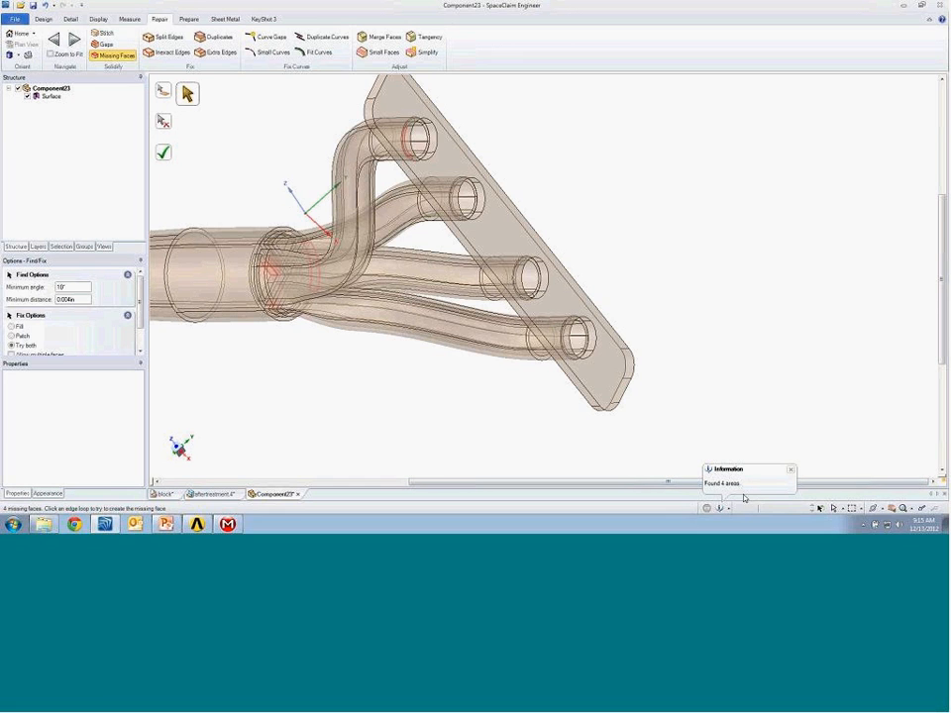
scroll(639, 170, down, 2)
click(12, 337)
middle_drag(294, 216, 310, 195)
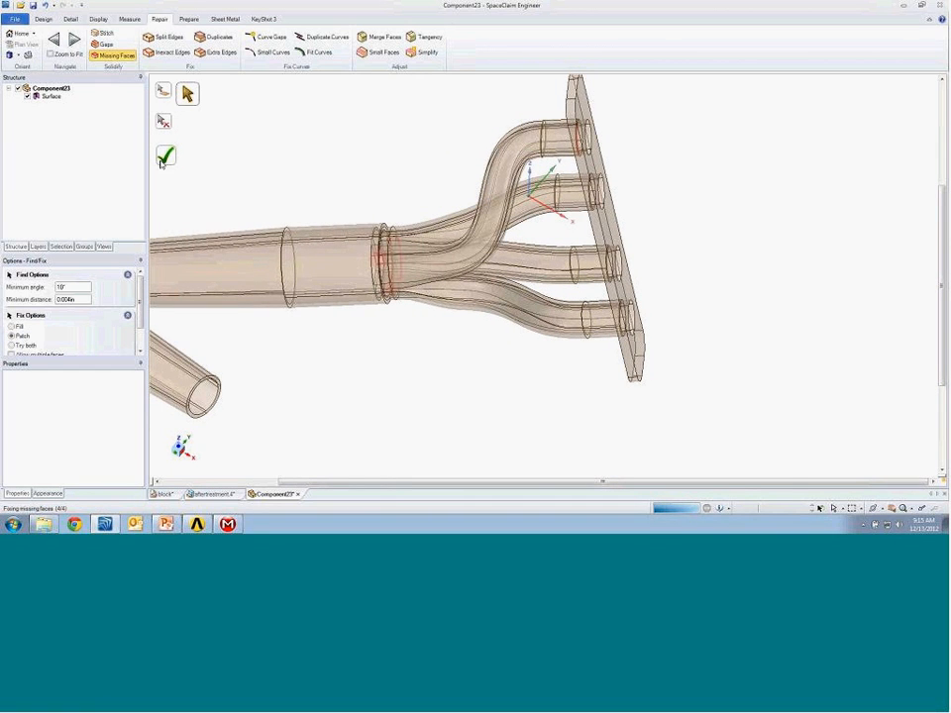
click(166, 156)
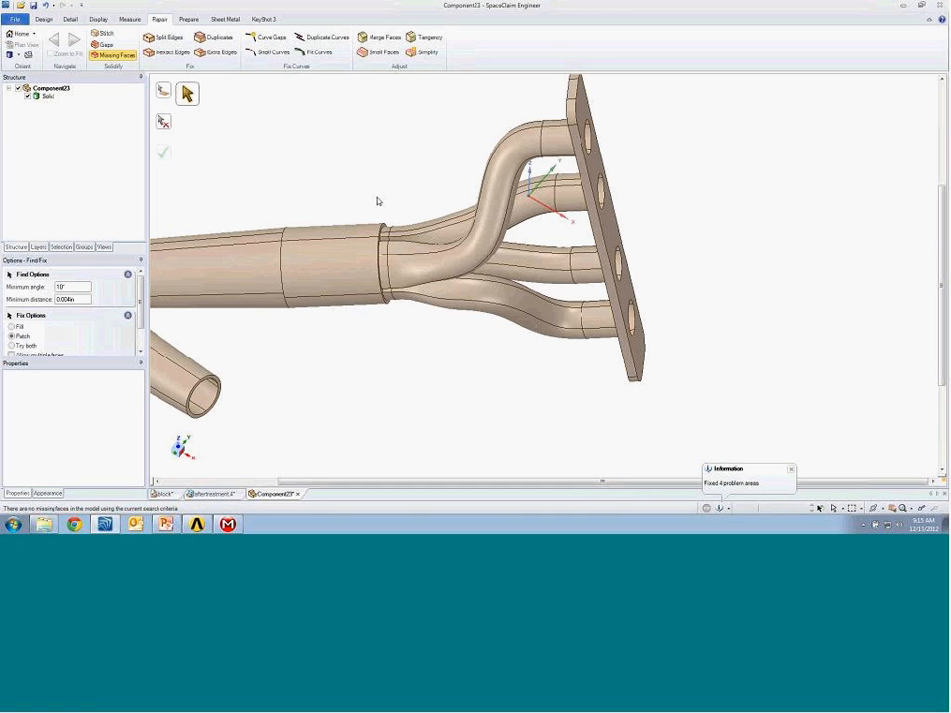
key(Escape)
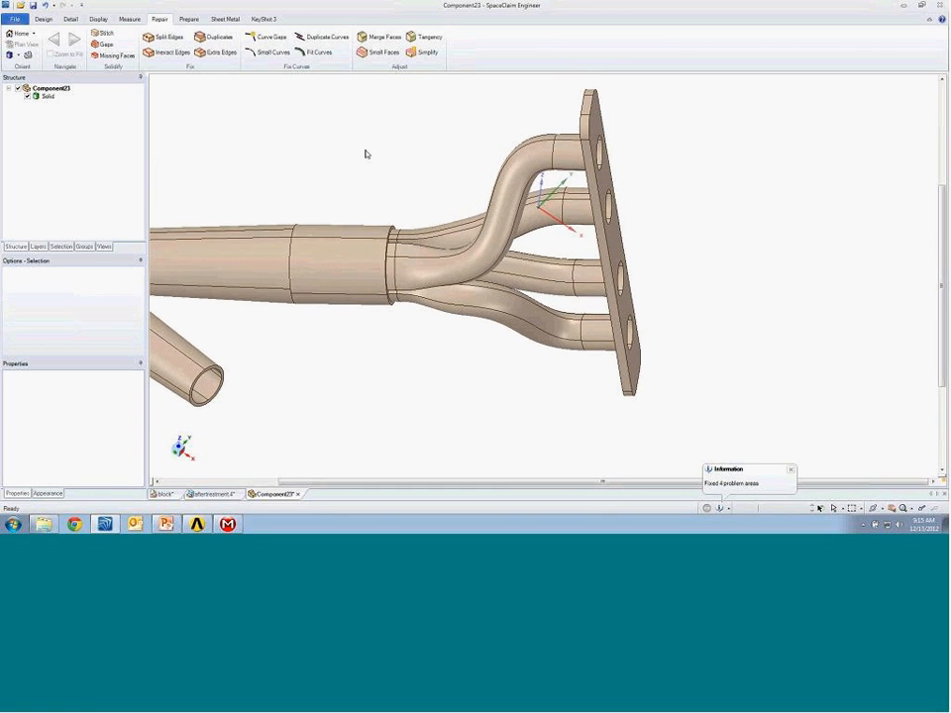
Try offsetting the flange plate's outer face with the Pull tool and undo the change.
click(44, 19)
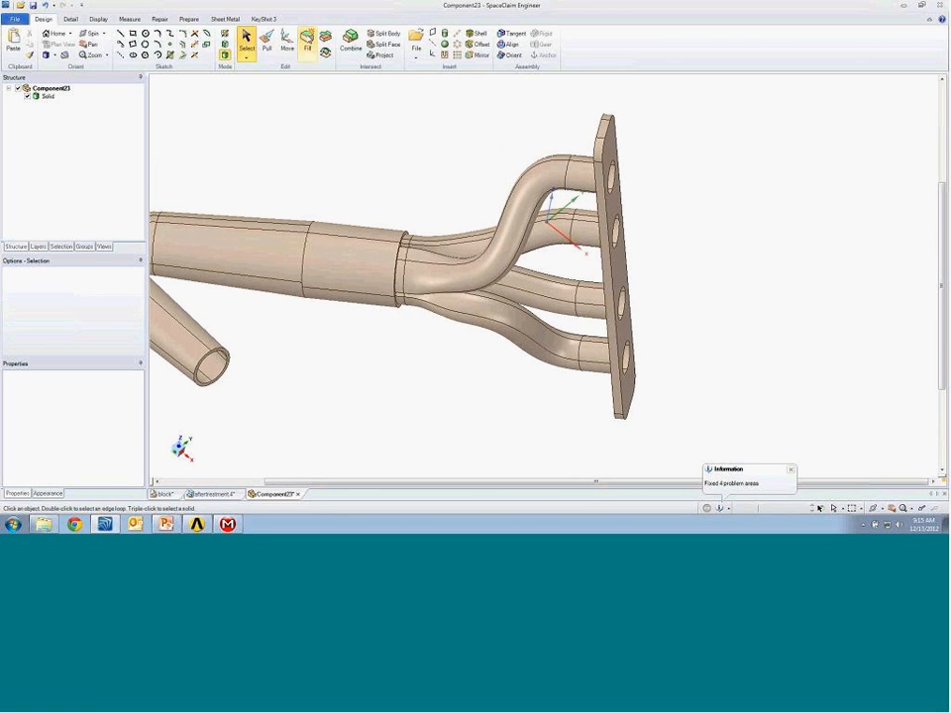
click(268, 42)
middle_drag(694, 121, 661, 126)
click(603, 154)
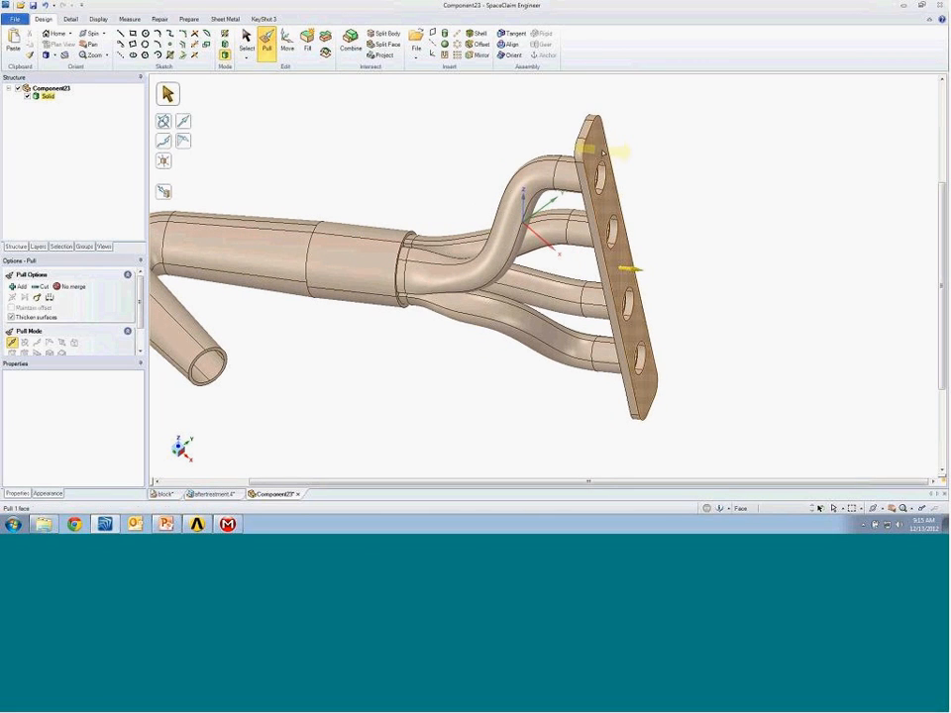
drag(639, 166, 644, 171)
key(ctrl+z)
click(652, 196)
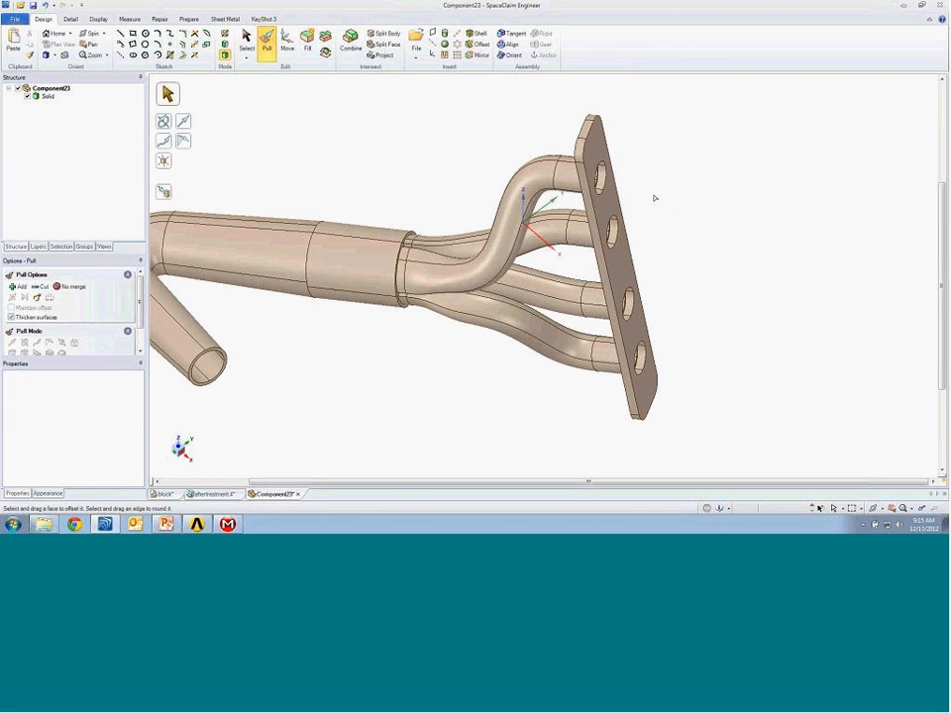
Split the manifold body along the flange plate's pipe-side face, separating the plate from the pipes.
middle_drag(610, 192, 674, 266)
click(675, 268)
key(s)
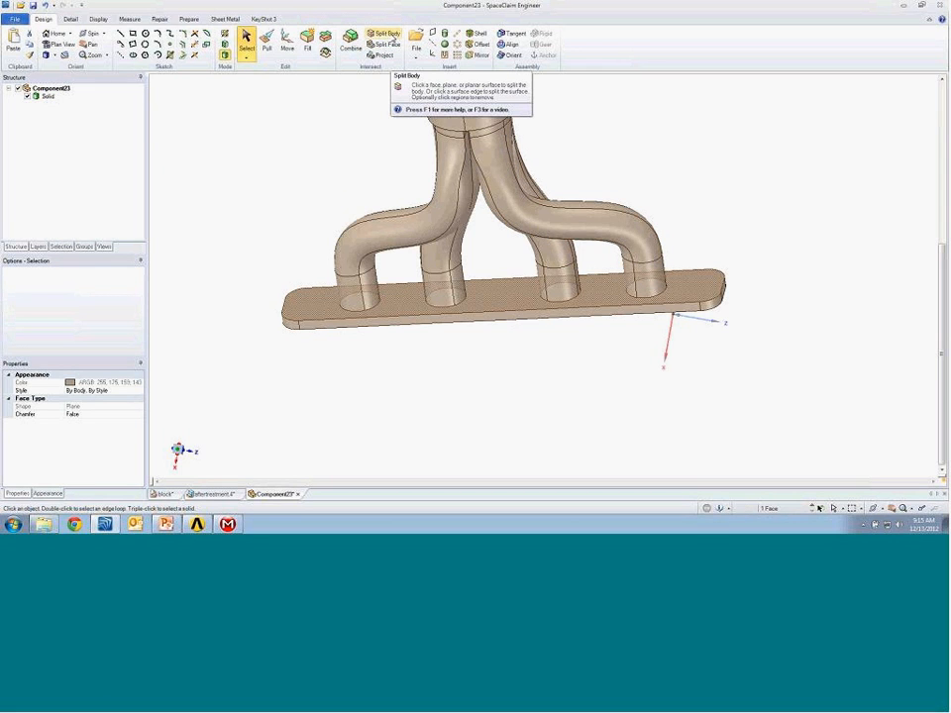
click(386, 34)
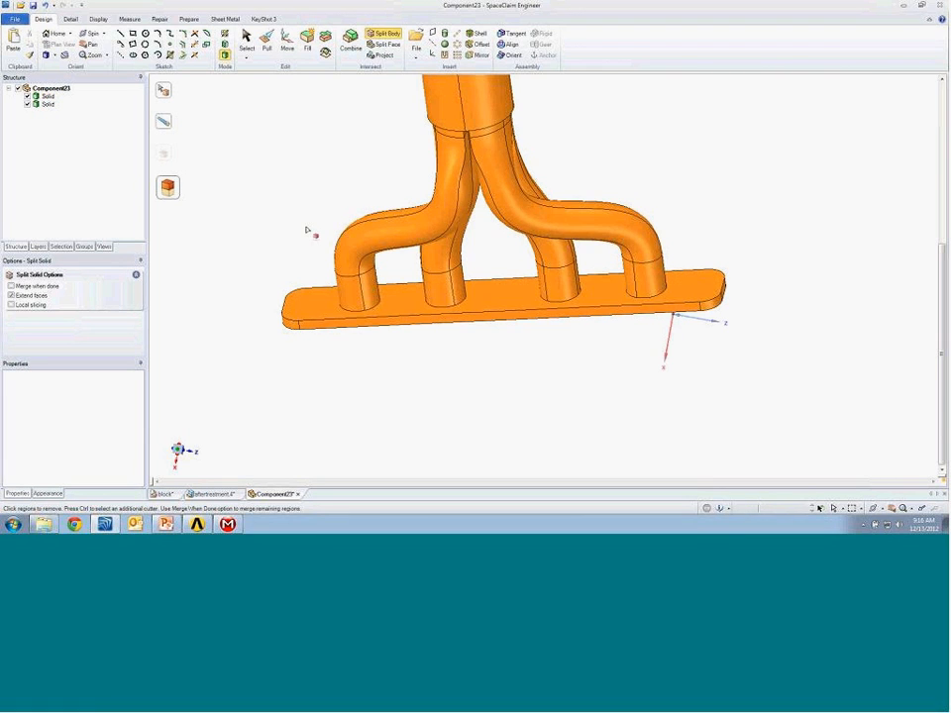
key(Escape)
Hide the pipe body to examine the separated flange plate's face around its four holes.
click(30, 104)
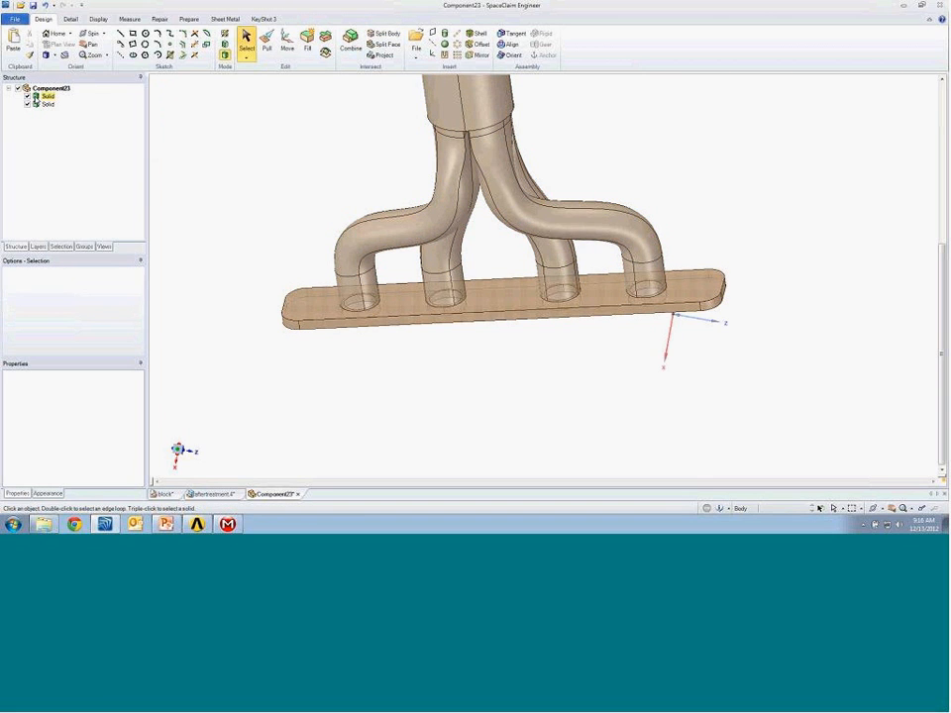
click(29, 106)
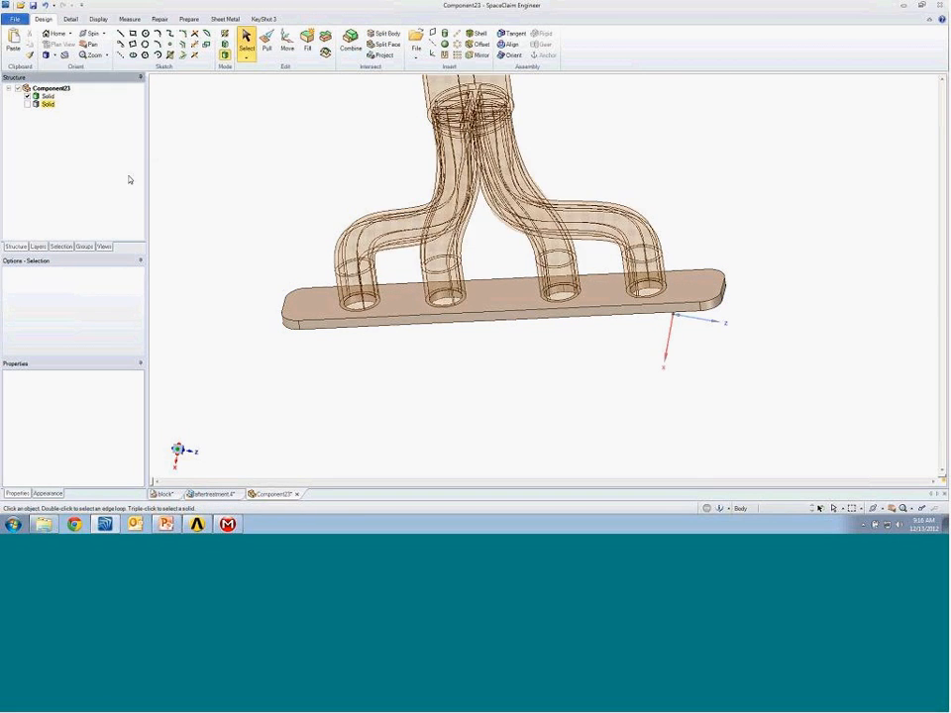
scroll(390, 301, up, 5)
scroll(392, 304, up, 2)
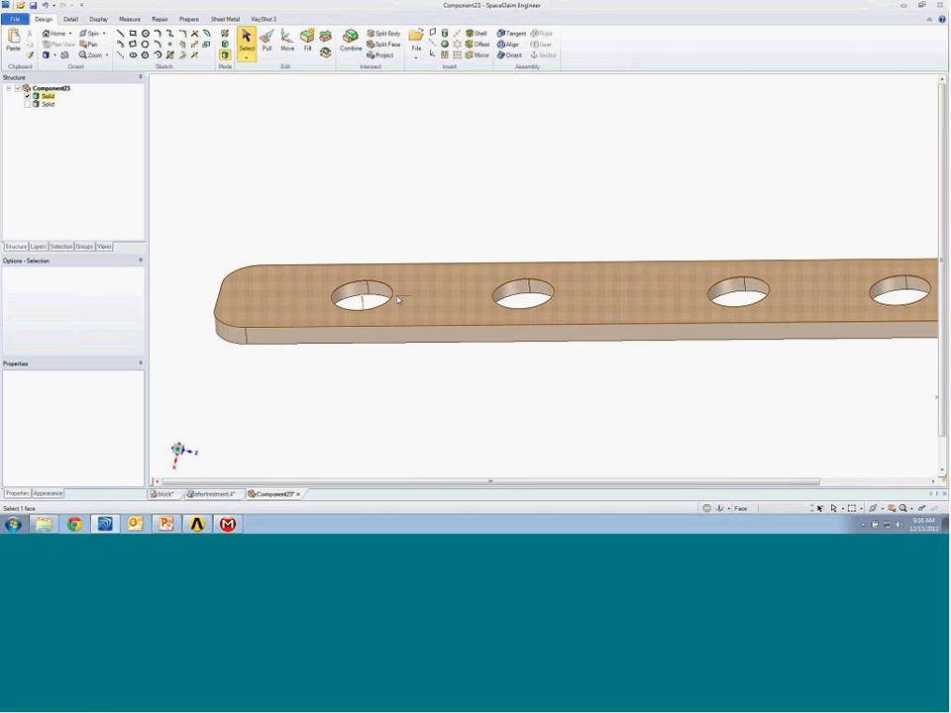
Show the pipe body again and imprint all coincident pipe edges onto the flange plate.
click(189, 19)
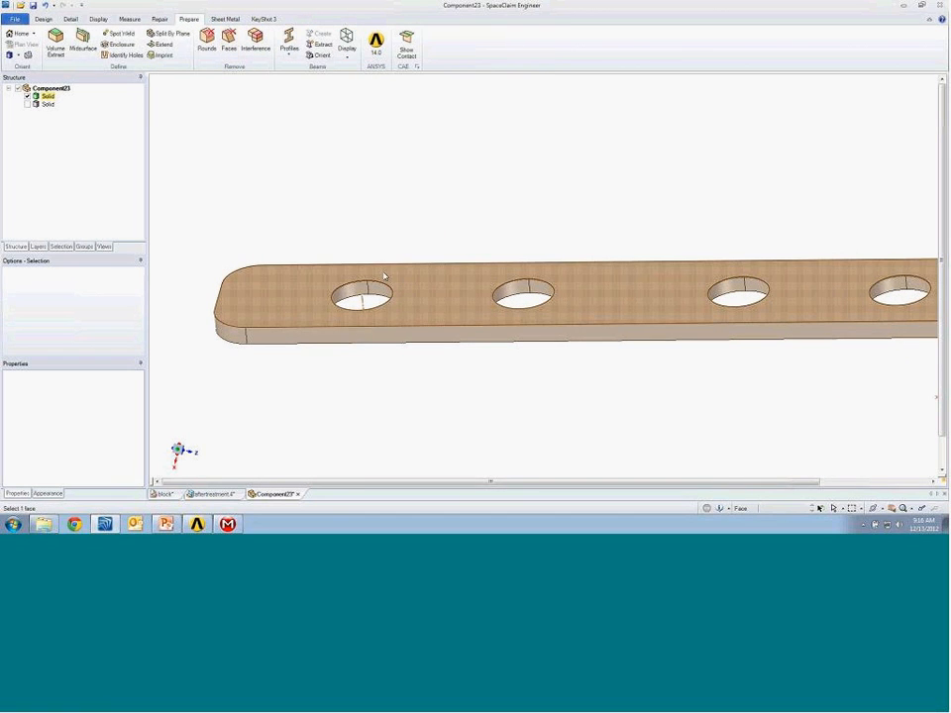
click(29, 105)
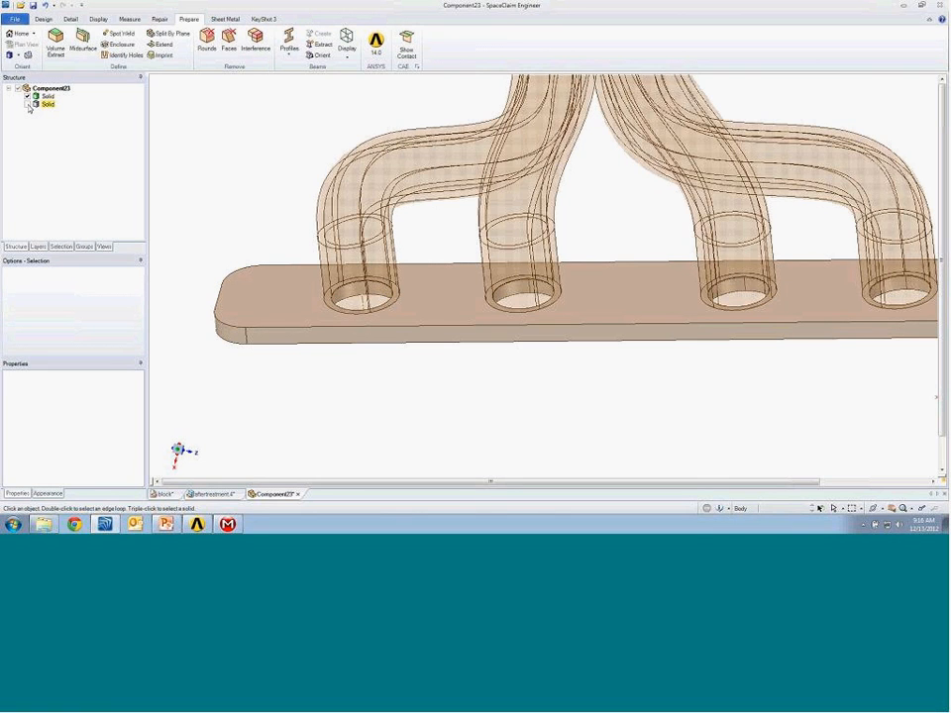
click(153, 56)
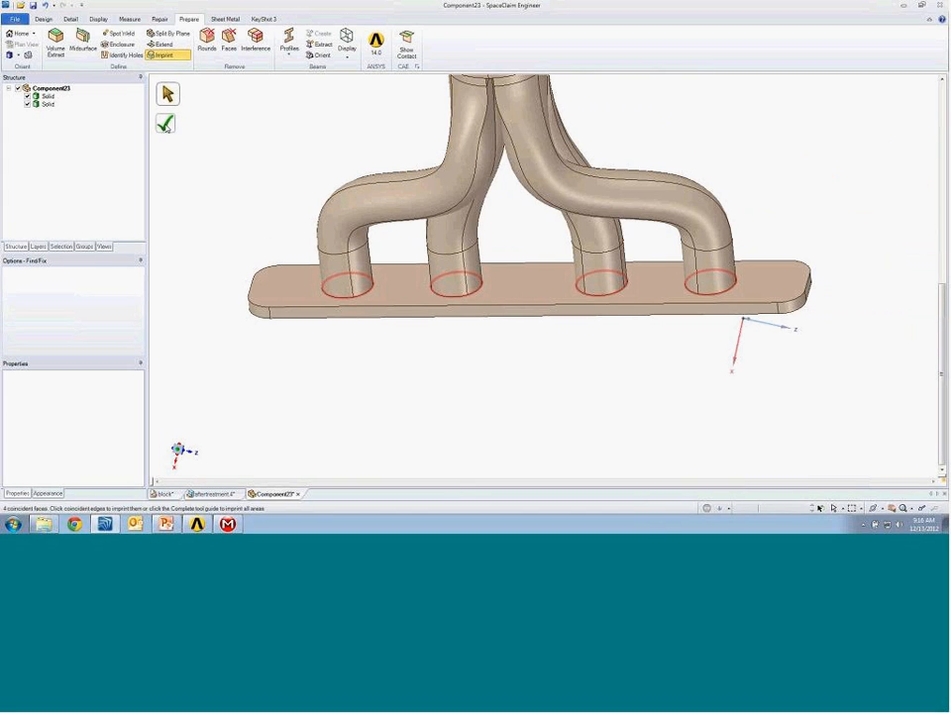
click(164, 124)
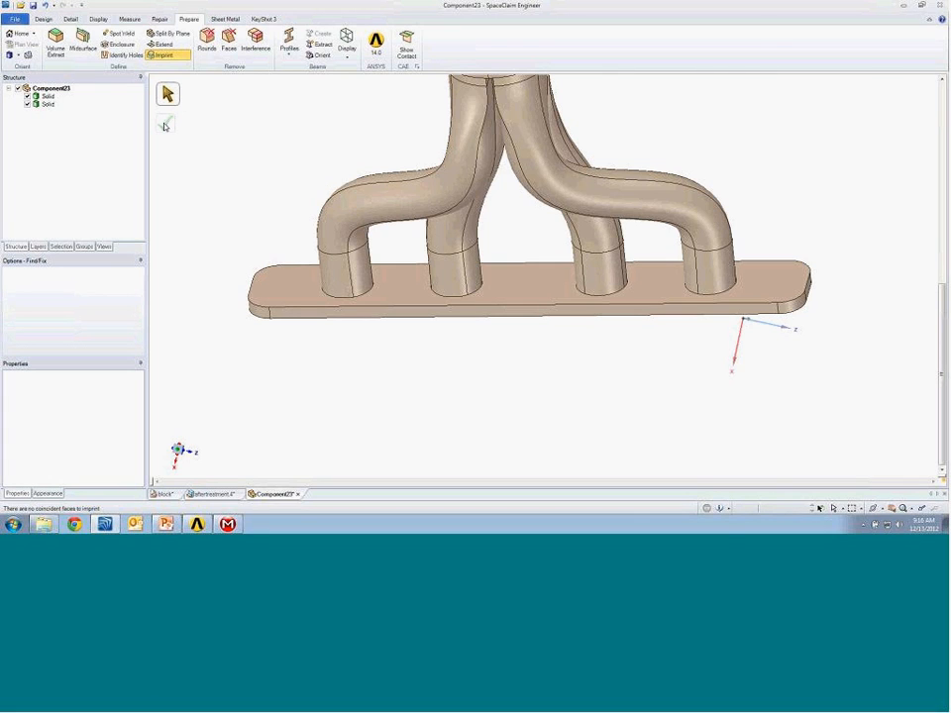
Examine the imprints around the flange holes with the pipe body hidden, show the body again and leave the Imprint tool.
click(28, 104)
scroll(493, 229, up, 2)
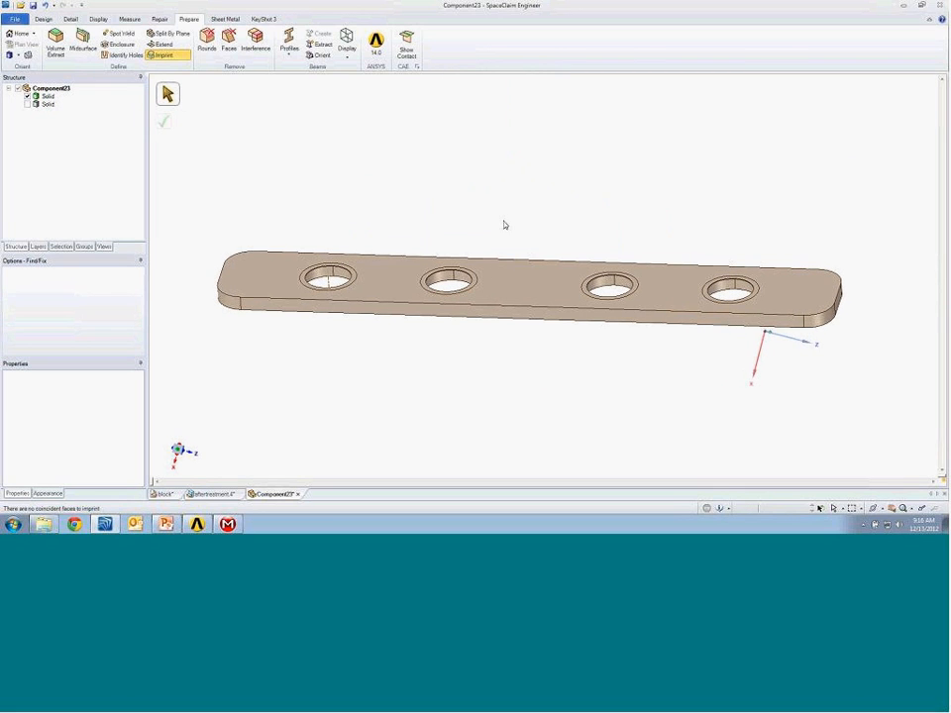
click(27, 104)
middle_drag(752, 180, 503, 194)
key(Escape)
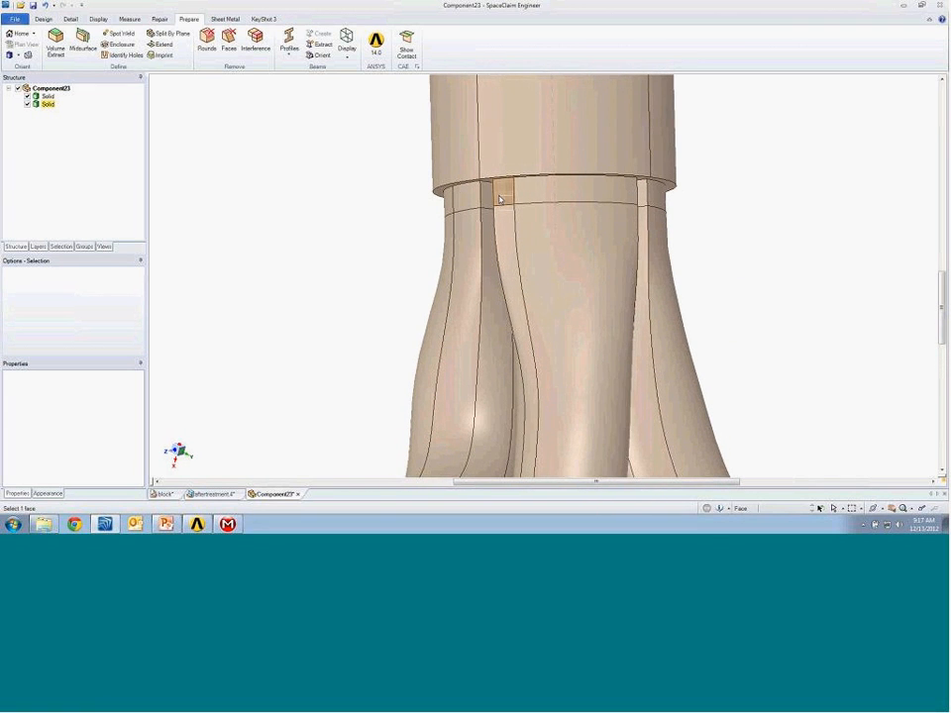
Merge the narrow face and its wider neighbour just below the manifold's collar into a single face.
click(513, 195)
ctrl+click(507, 197)
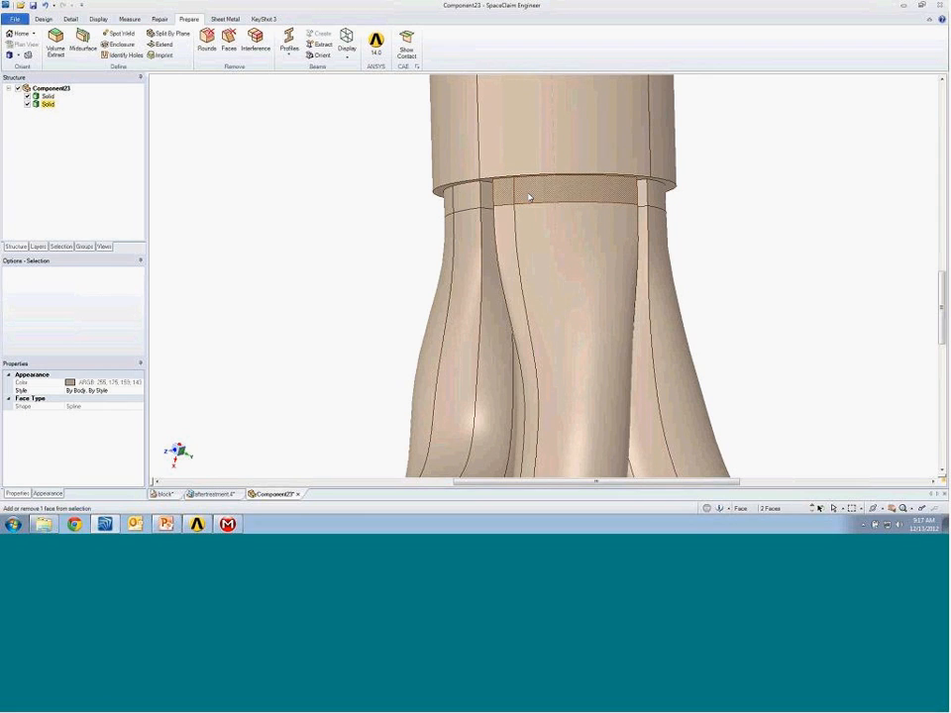
click(164, 19)
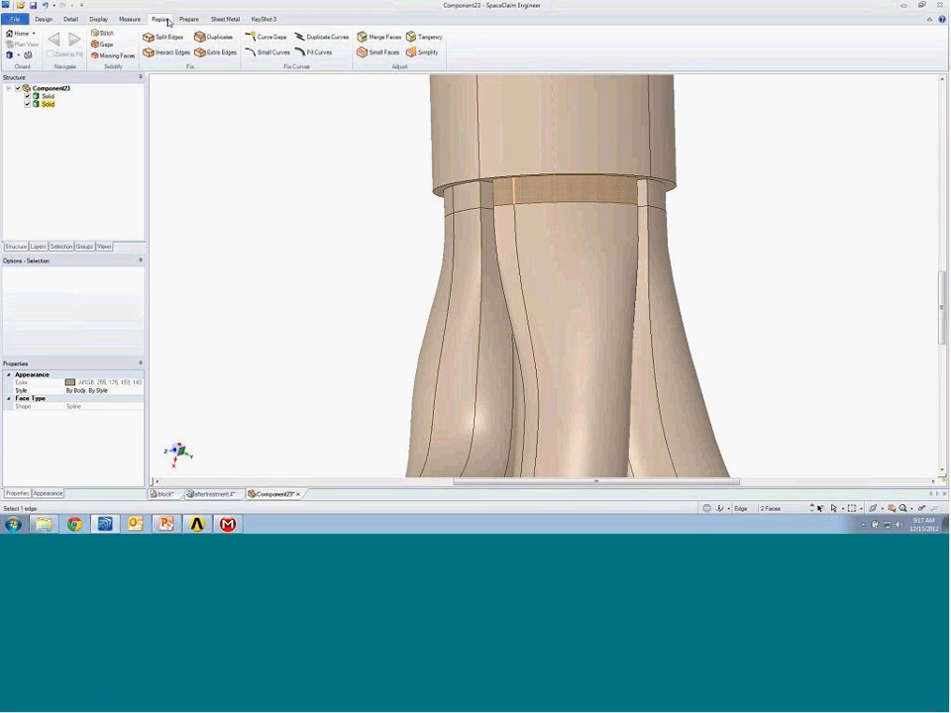
click(387, 40)
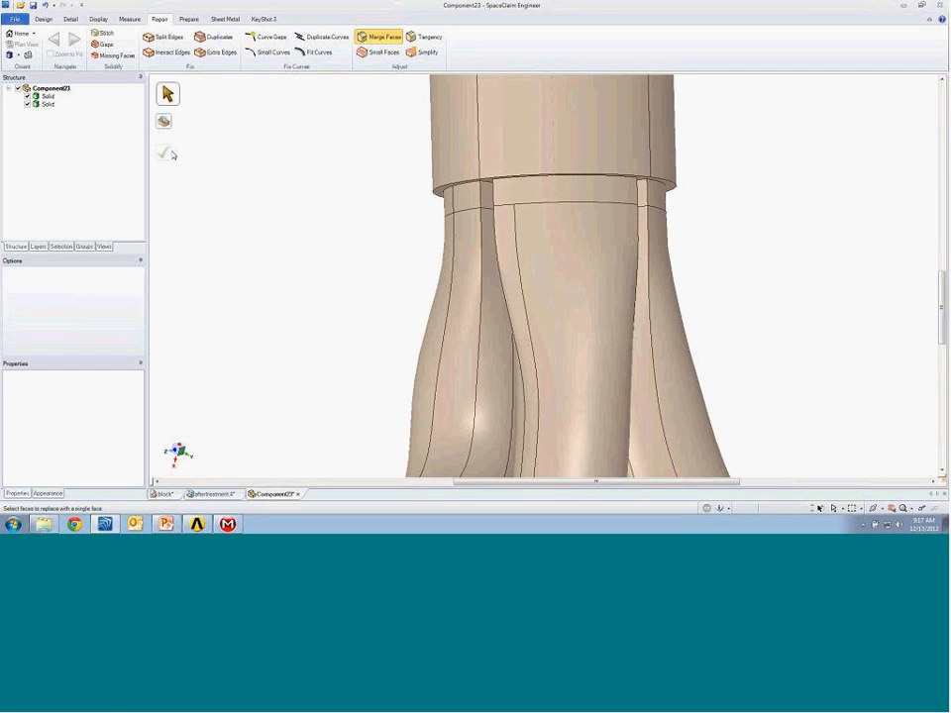
key(Escape)
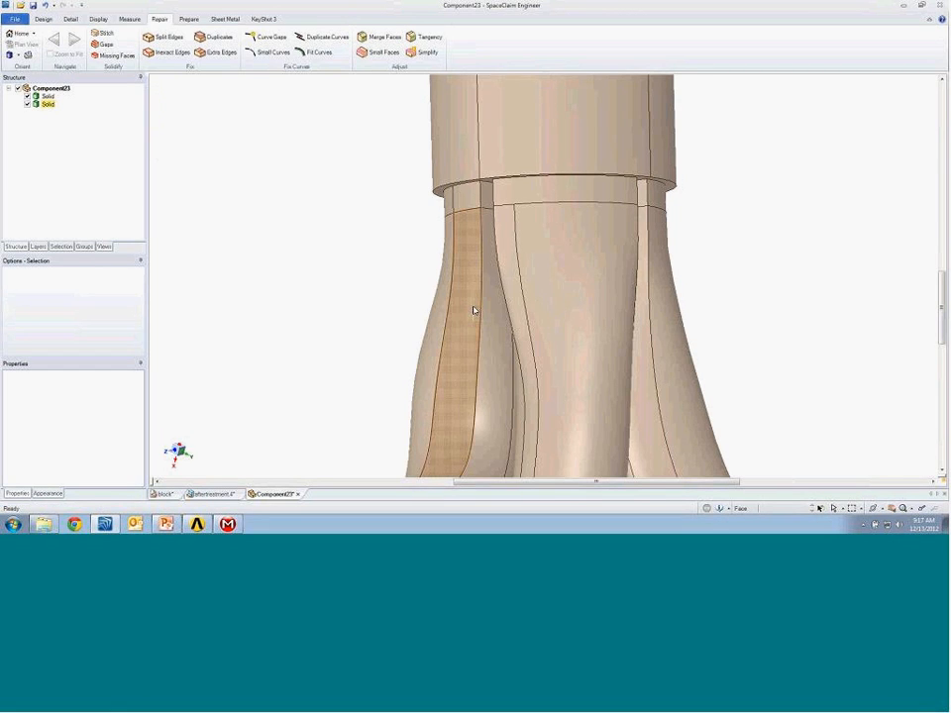
Clear the face selection and close the Component23 window to return to the aftertreatment.4 assembly.
click(473, 310)
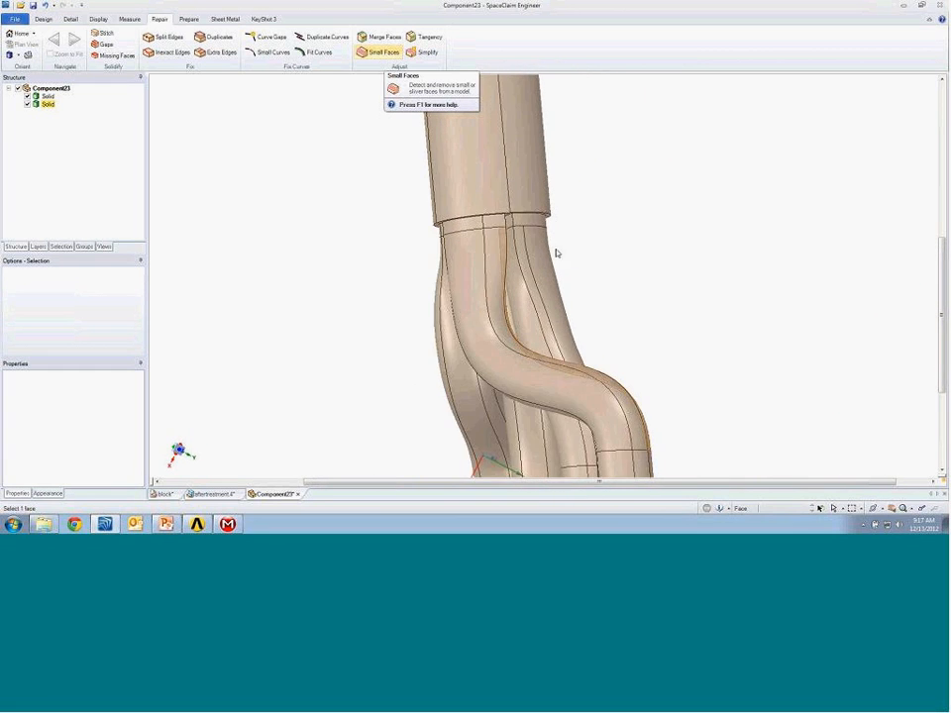
click(655, 305)
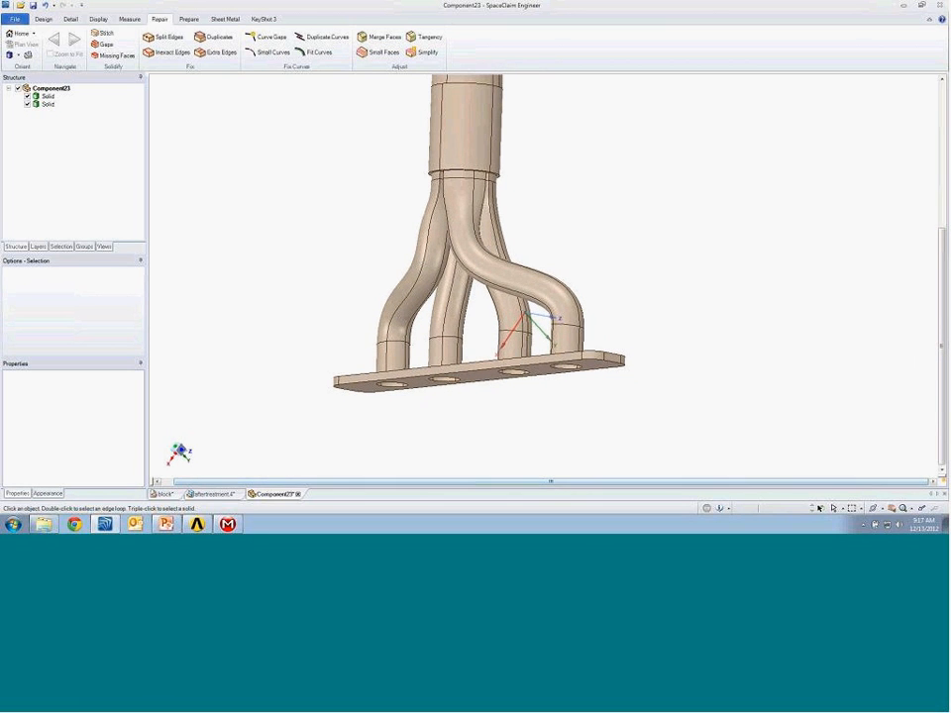
click(298, 495)
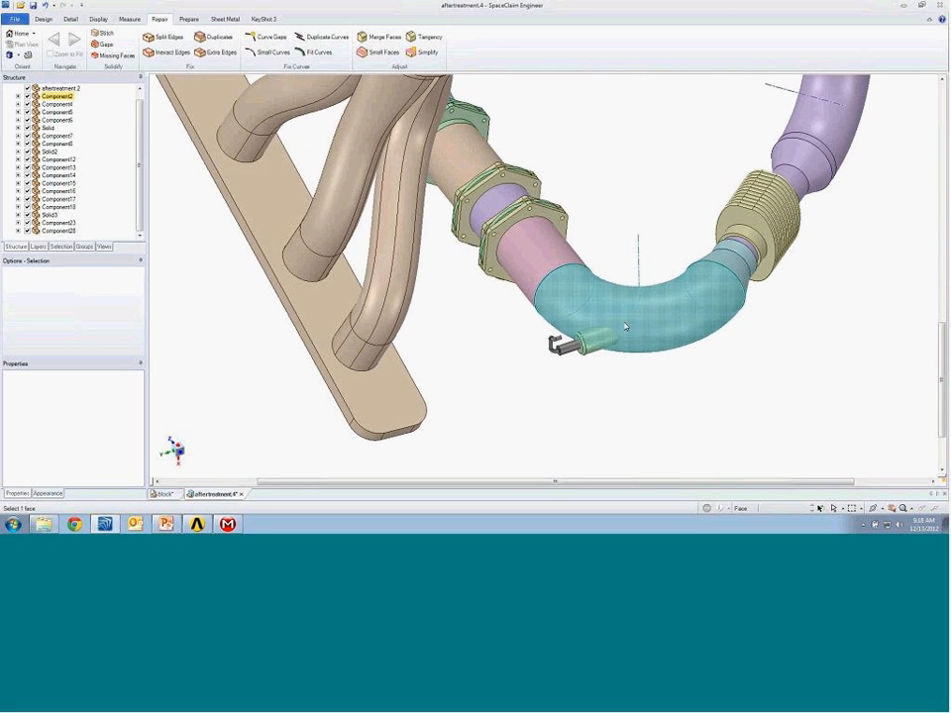
Hide the four bodies of the small fitting mounted on the curved turquoise pipe.
drag(536, 378, 672, 285)
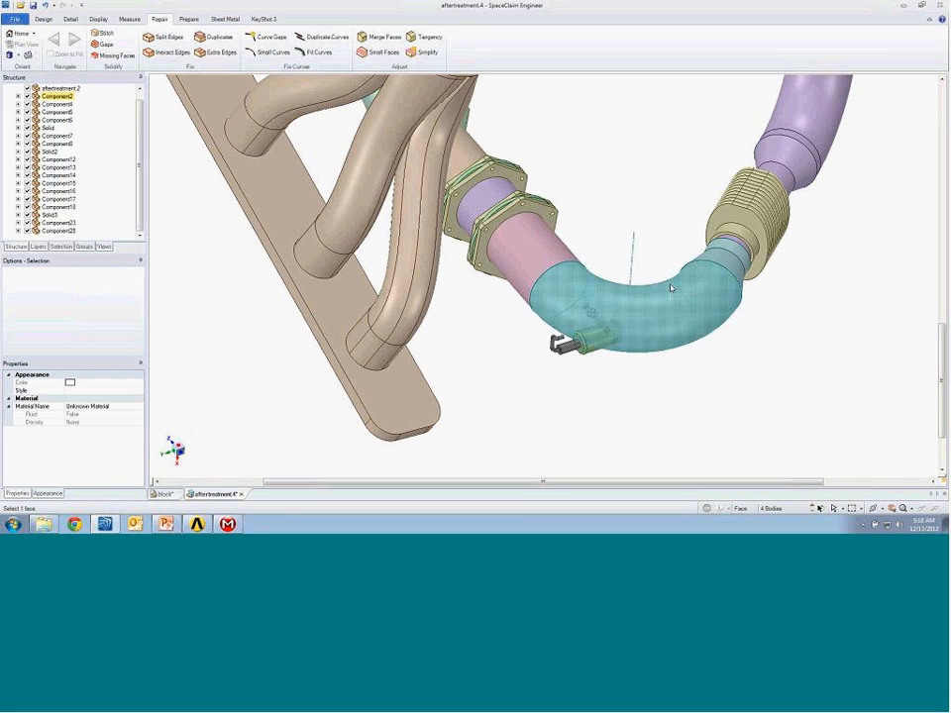
right_click(608, 175)
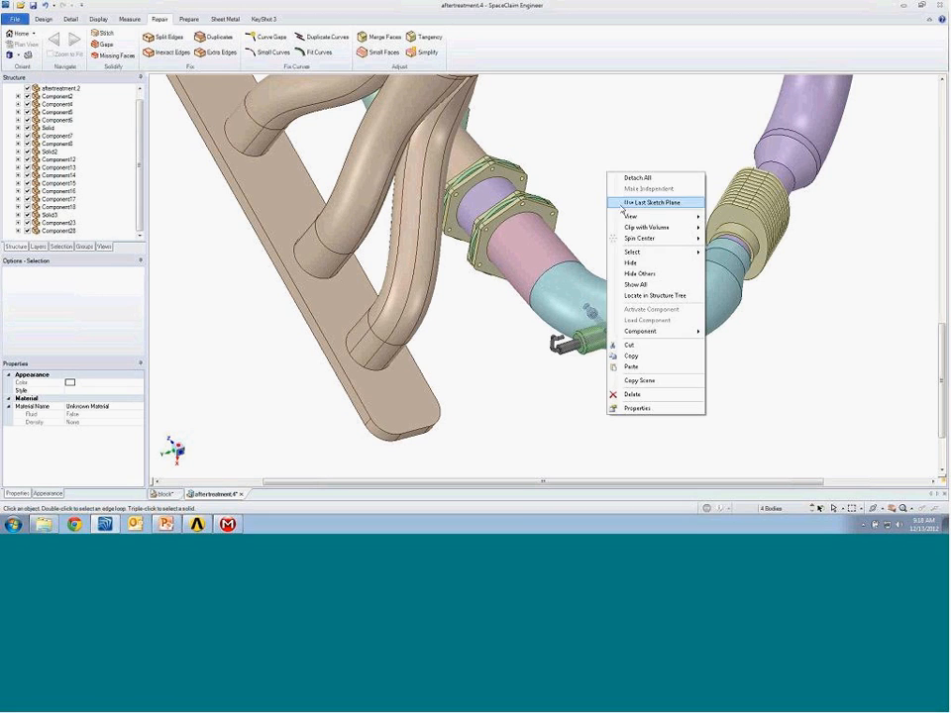
click(630, 263)
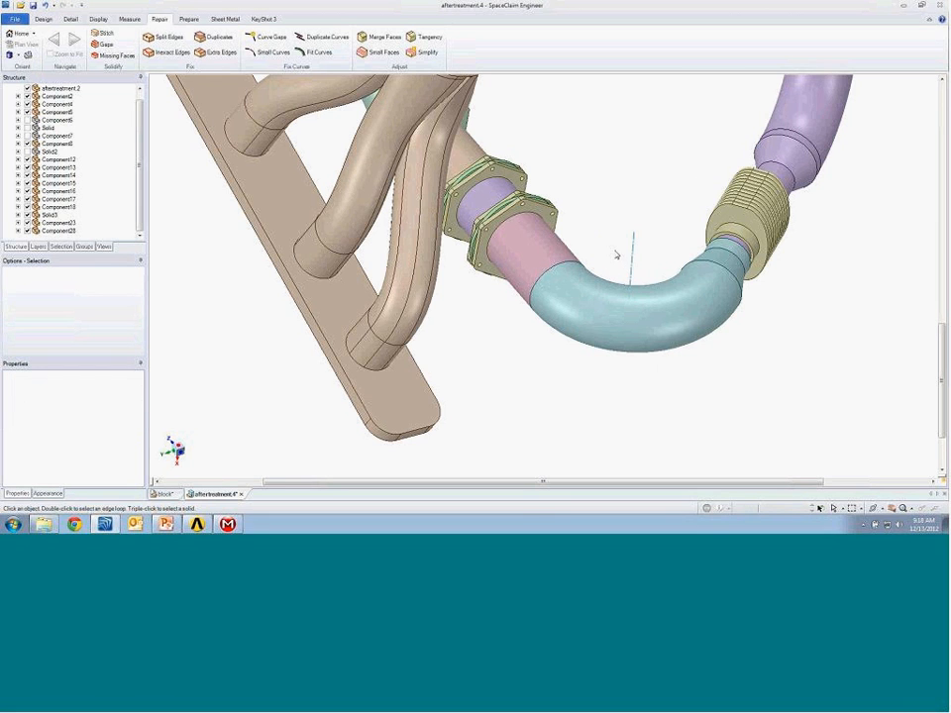
Section the assembly along the axis of the pink muffler's neck, through its joint with the green elbow.
scroll(616, 254, down, 5)
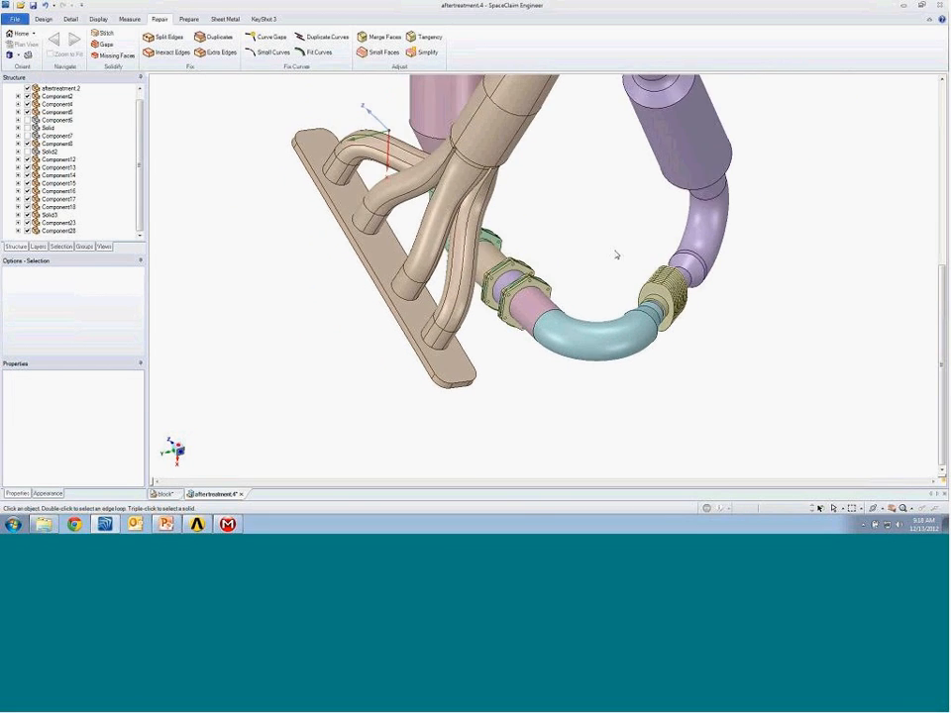
middle_drag(616, 254, 553, 284)
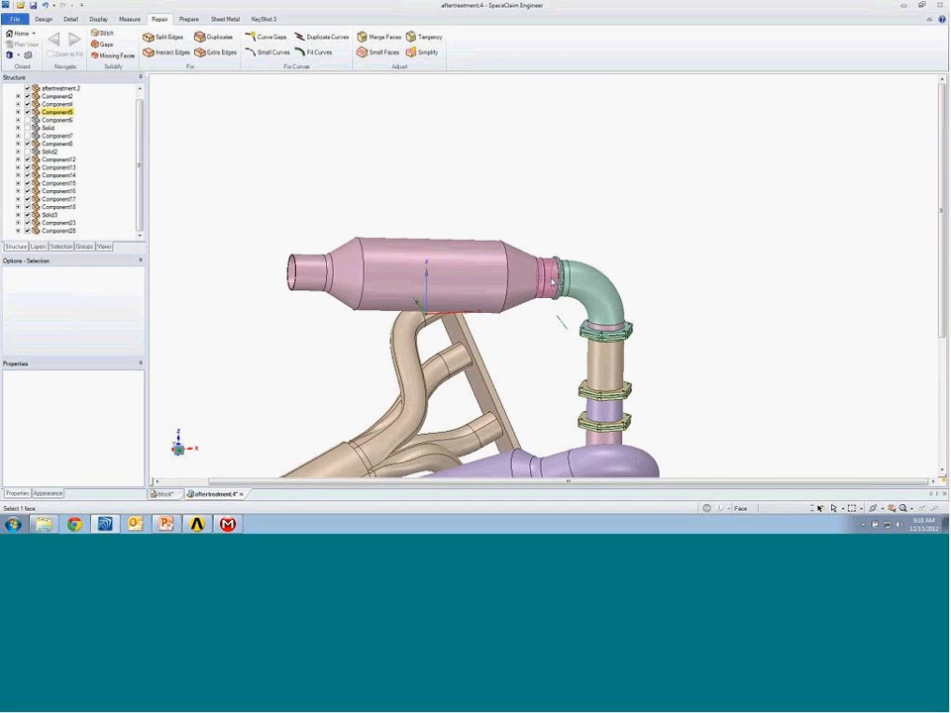
click(553, 283)
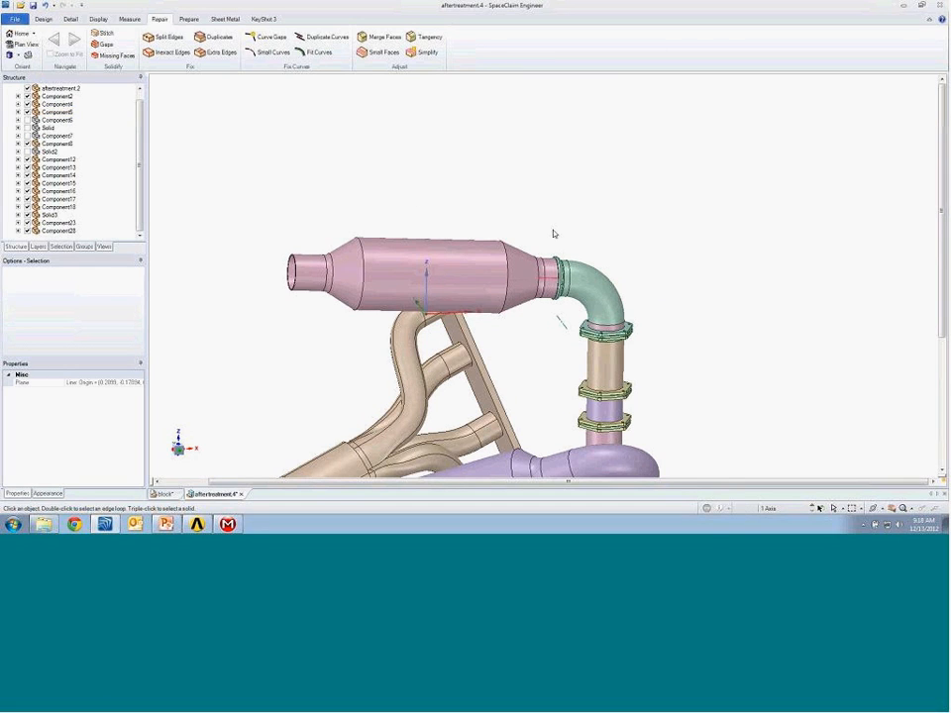
key(k)
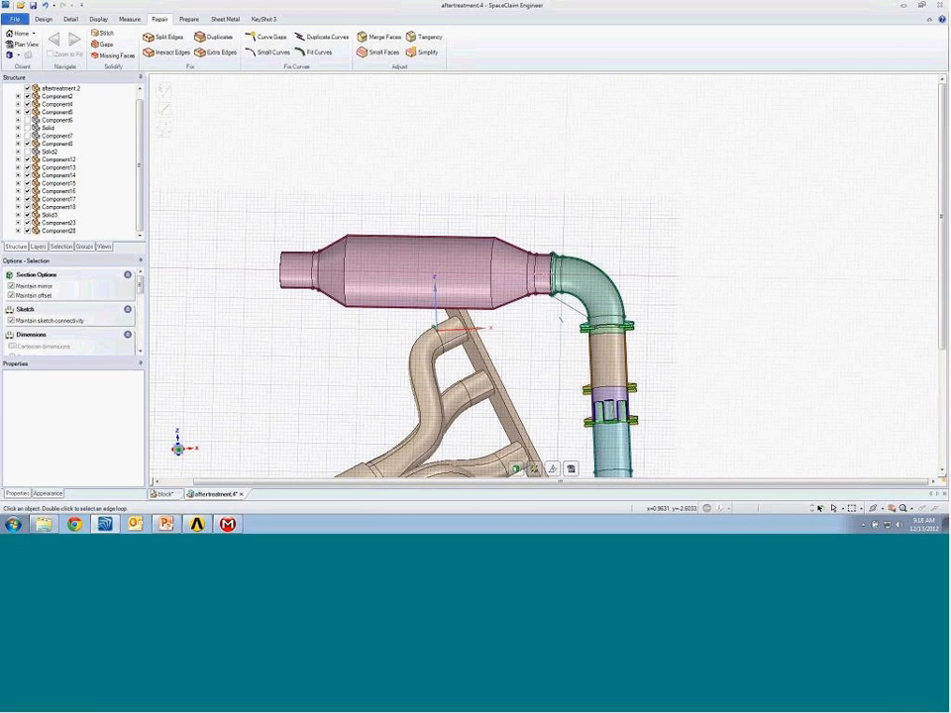
scroll(543, 379, up, 3)
scroll(543, 379, up, 4)
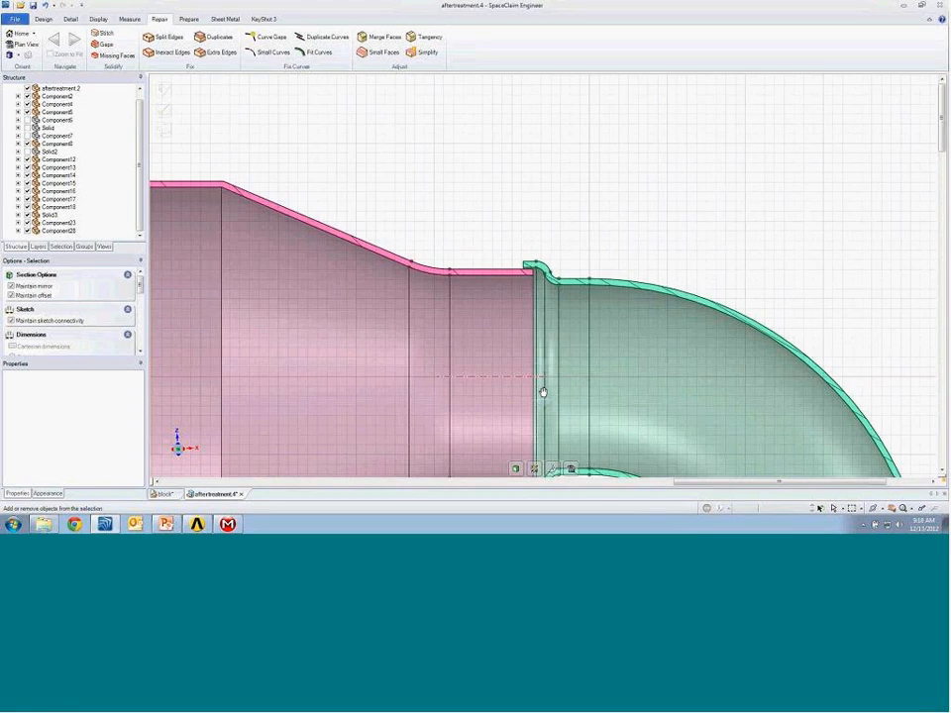
scroll(530, 297, down, 2)
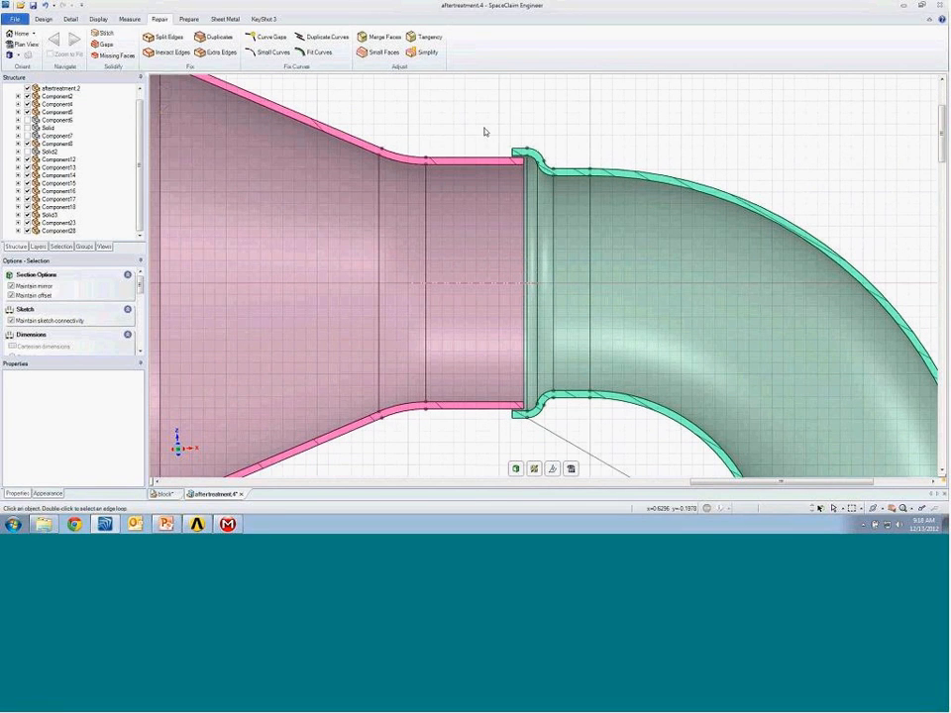
Pull the end face of the pink muffler's neck about 0.175 in into the green elbow to close the gap.
click(44, 19)
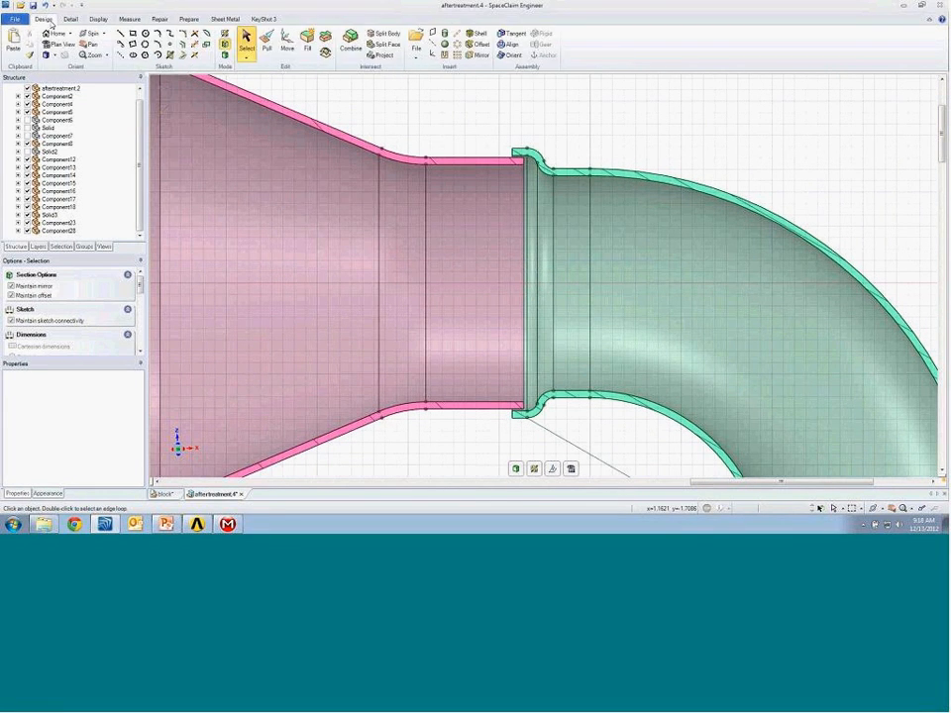
click(267, 42)
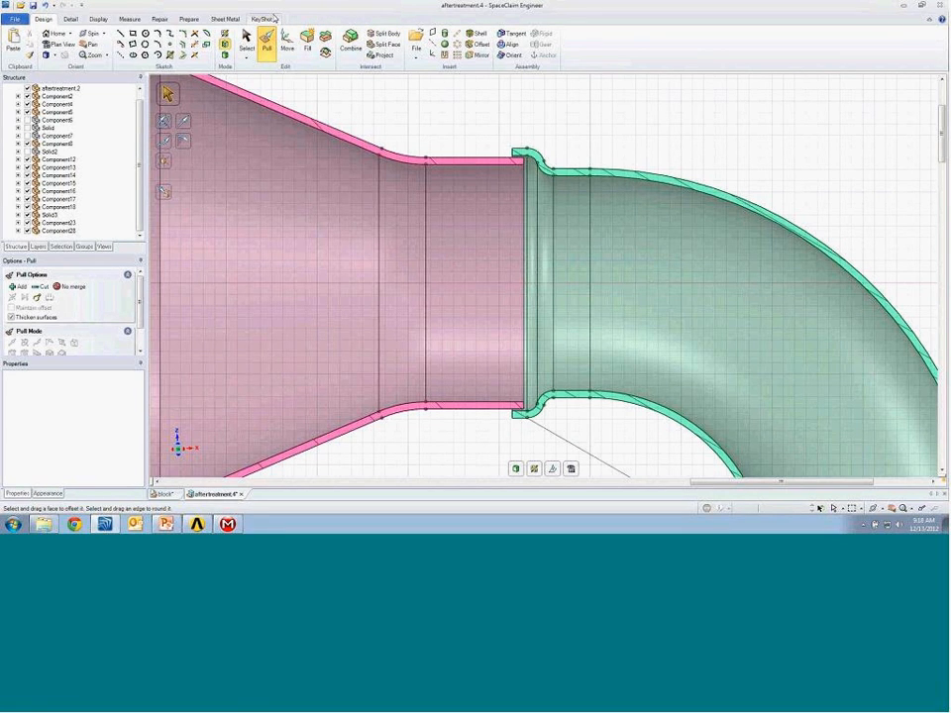
click(523, 150)
click(525, 160)
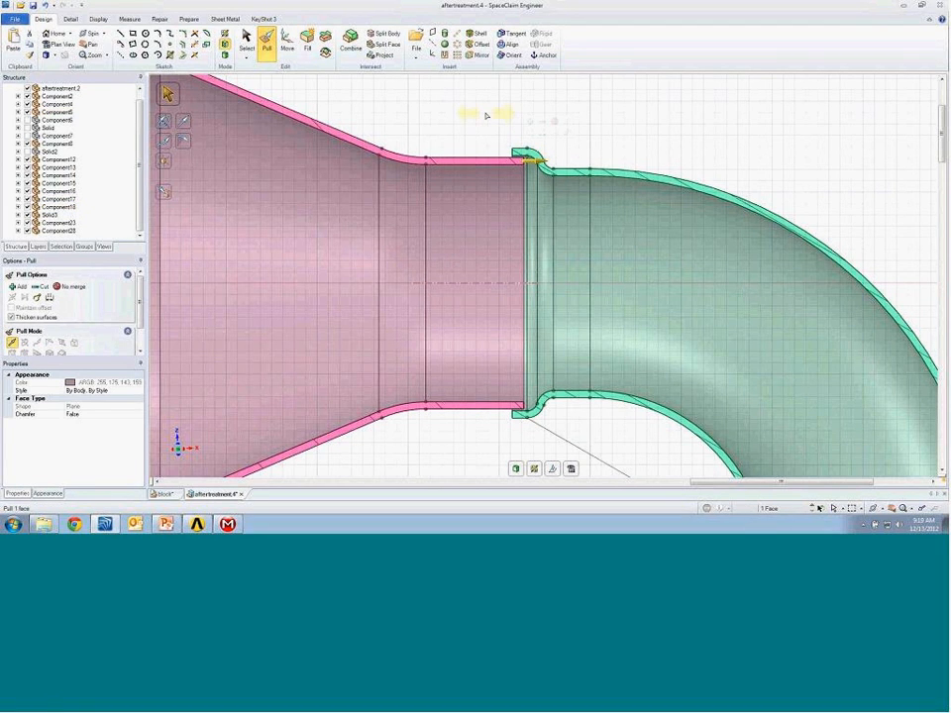
drag(485, 116, 504, 122)
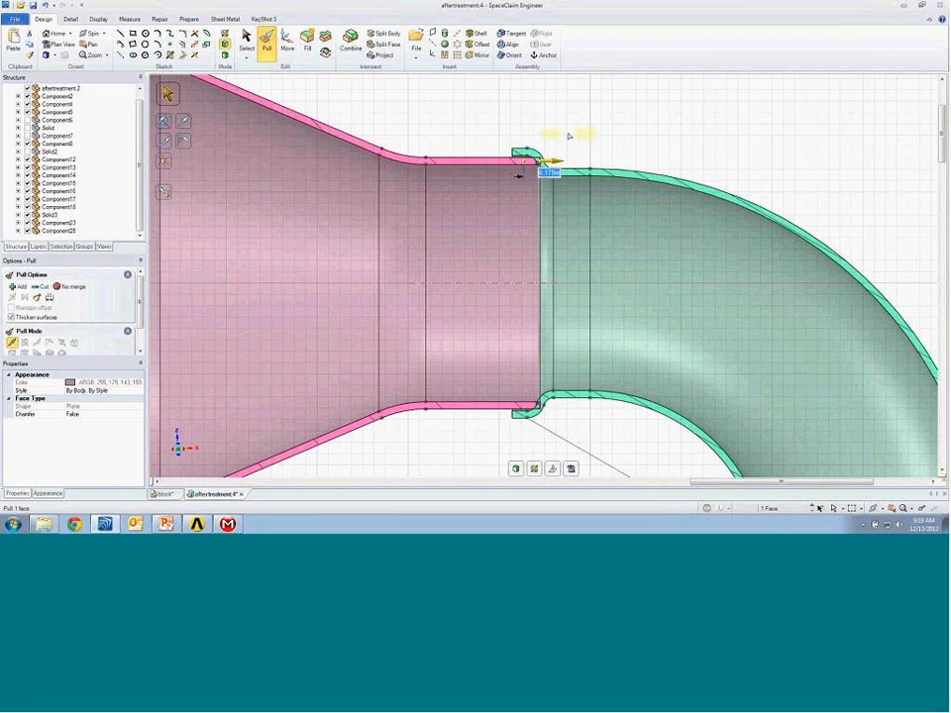
drag(568, 136, 571, 139)
Leave this section and section the assembly along the axis of the purple pipe inside the bellows, through its joint with the turquoise pipe.
ctrl+middle_drag(581, 214, 562, 72)
click(642, 322)
shift+middle_drag(617, 238, 547, 259)
shift+middle_drag(365, 292, 535, 162)
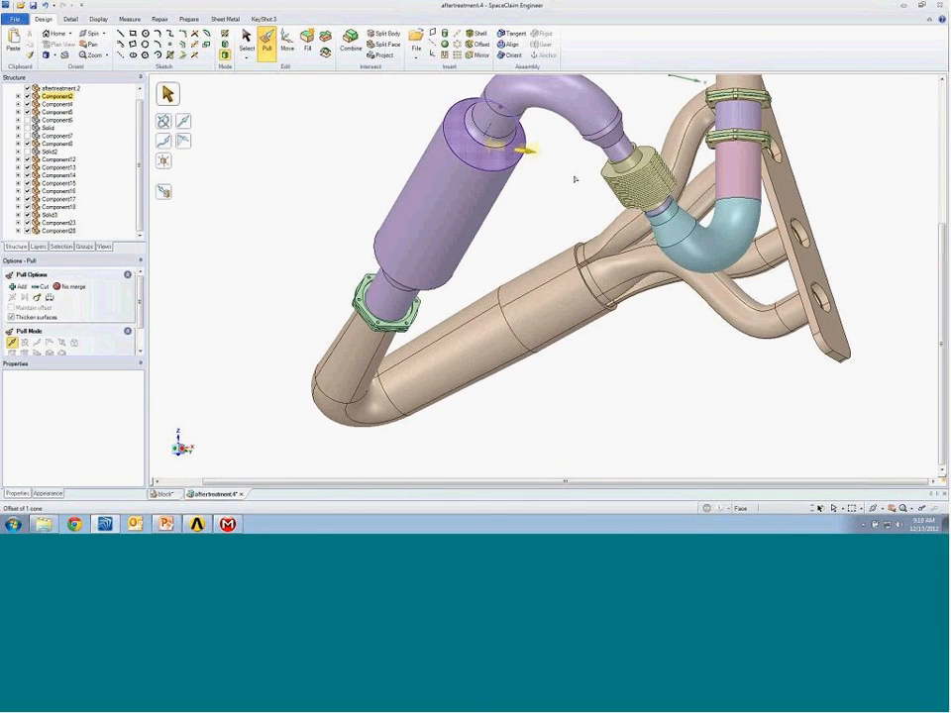
click(616, 147)
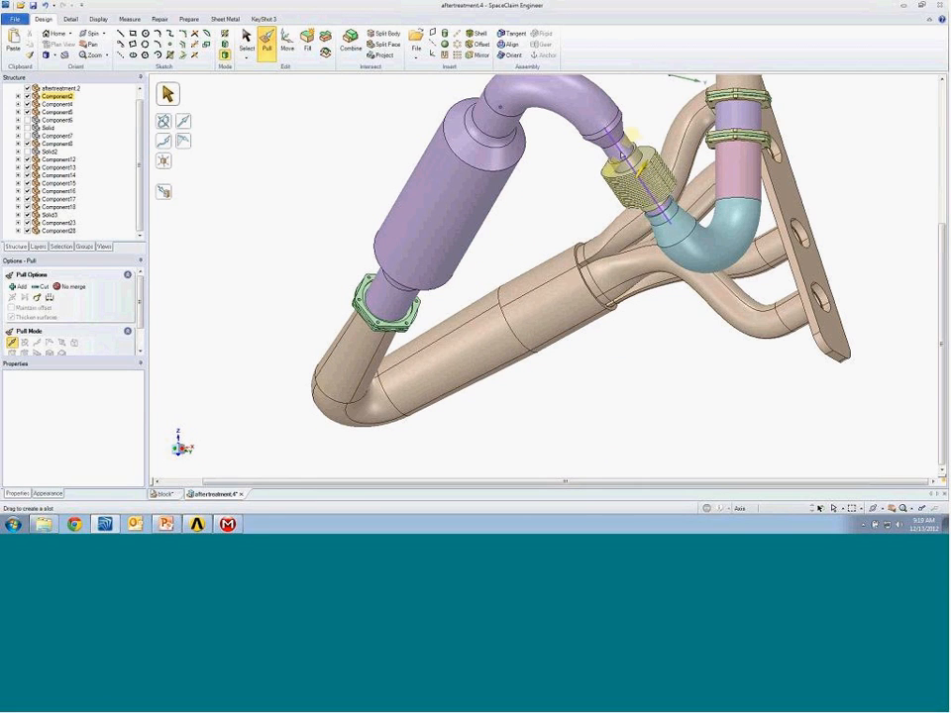
click(621, 152)
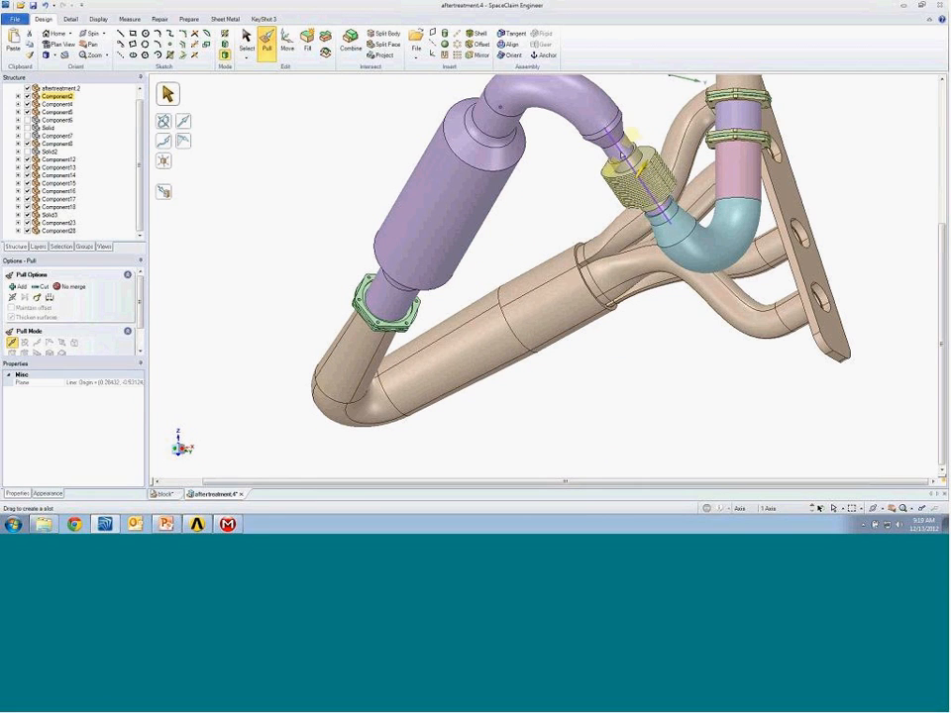
key(x)
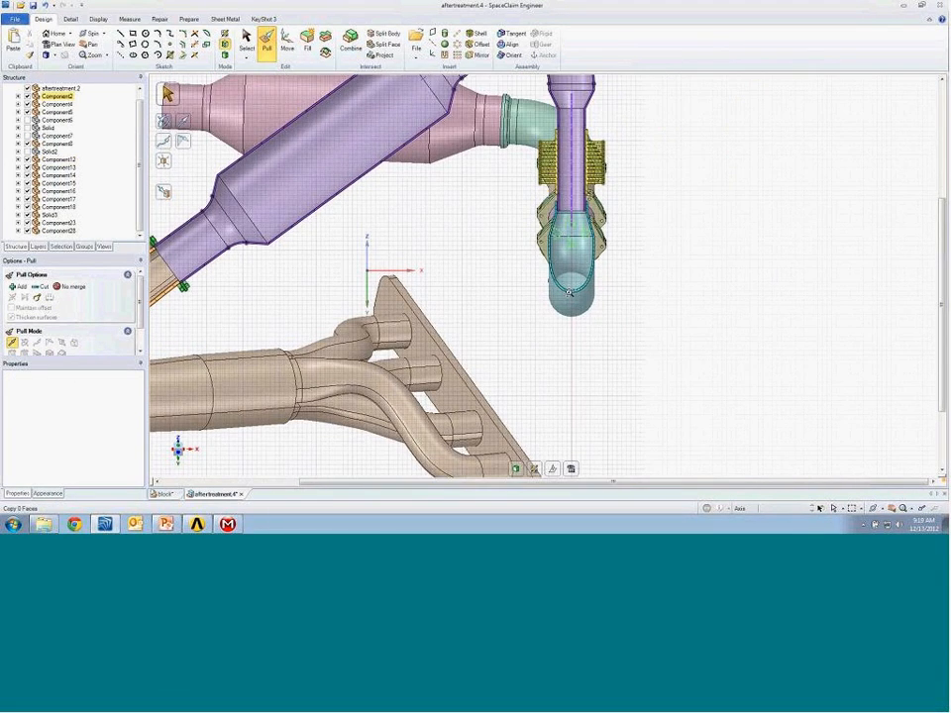
mouse_move(528, 140)
mouse_down()
mouse_move(528, 201)
mouse_move(515, 226)
mouse_move(495, 206)
mouse_move(489, 156)
mouse_move(409, 127)
mouse_up()
key(Escape)
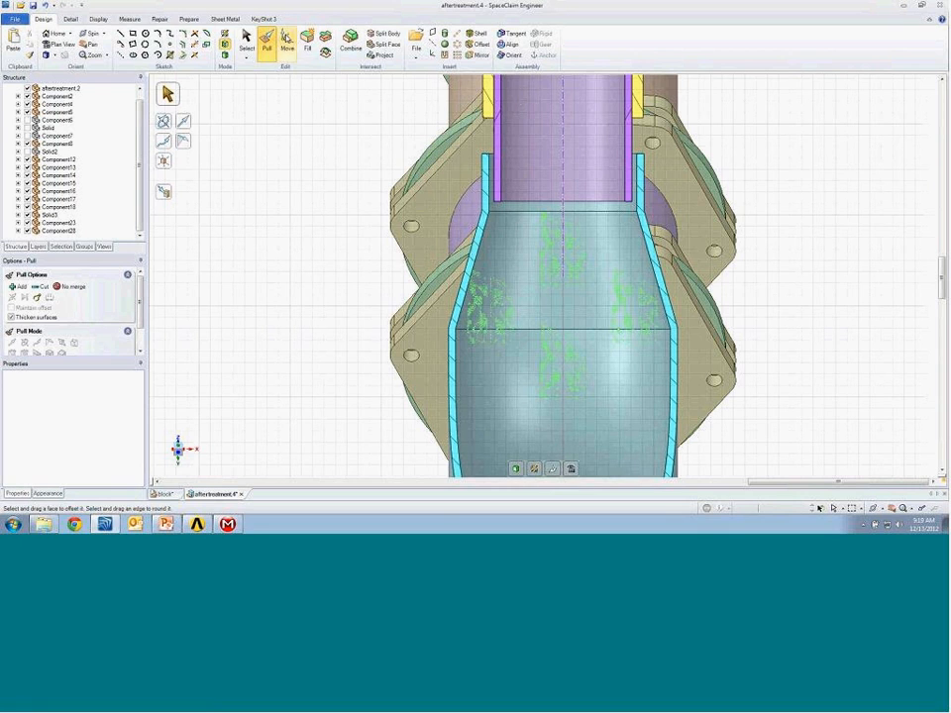
Extrude the purple pipe's outer end edge about 0.174 in back along the pipe wall with the Extrude Edge option.
click(624, 142)
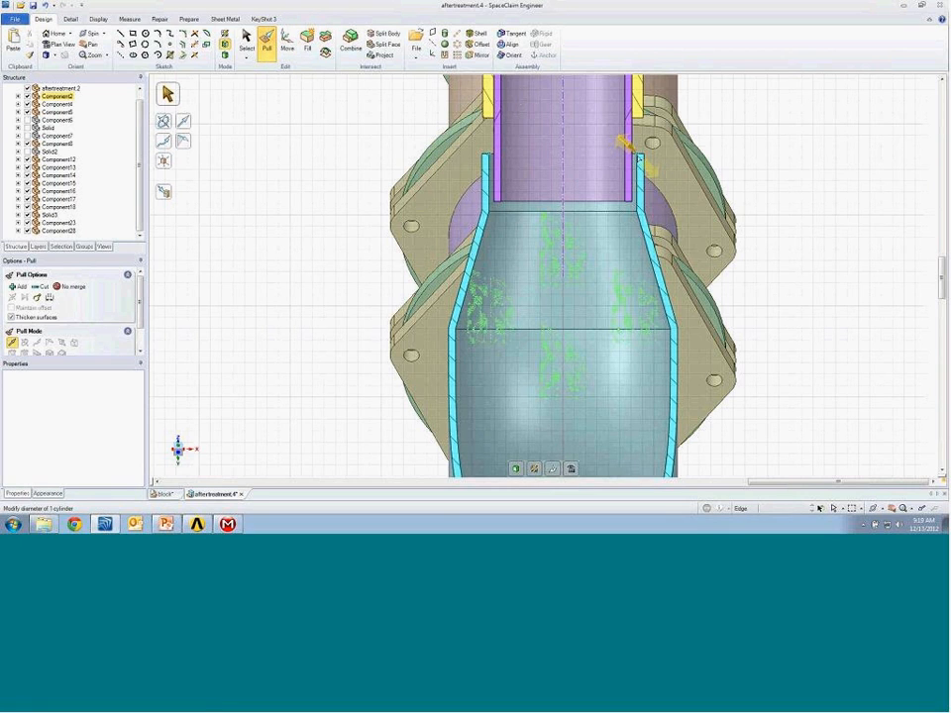
click(642, 210)
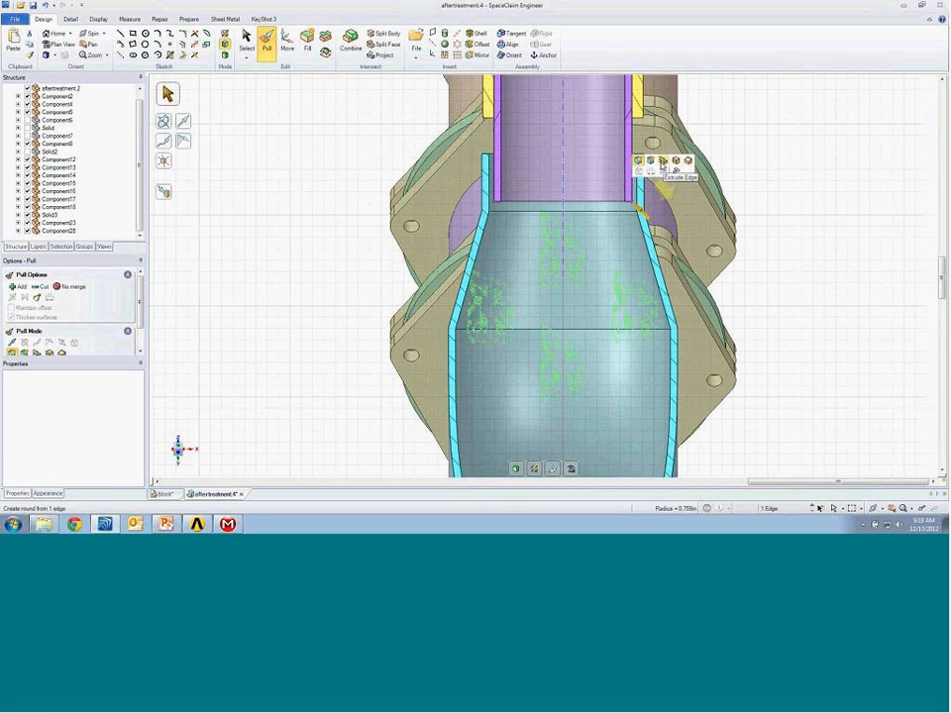
click(661, 165)
mouse_move(758, 207)
mouse_down()
mouse_move(757, 220)
mouse_move(752, 186)
mouse_up()
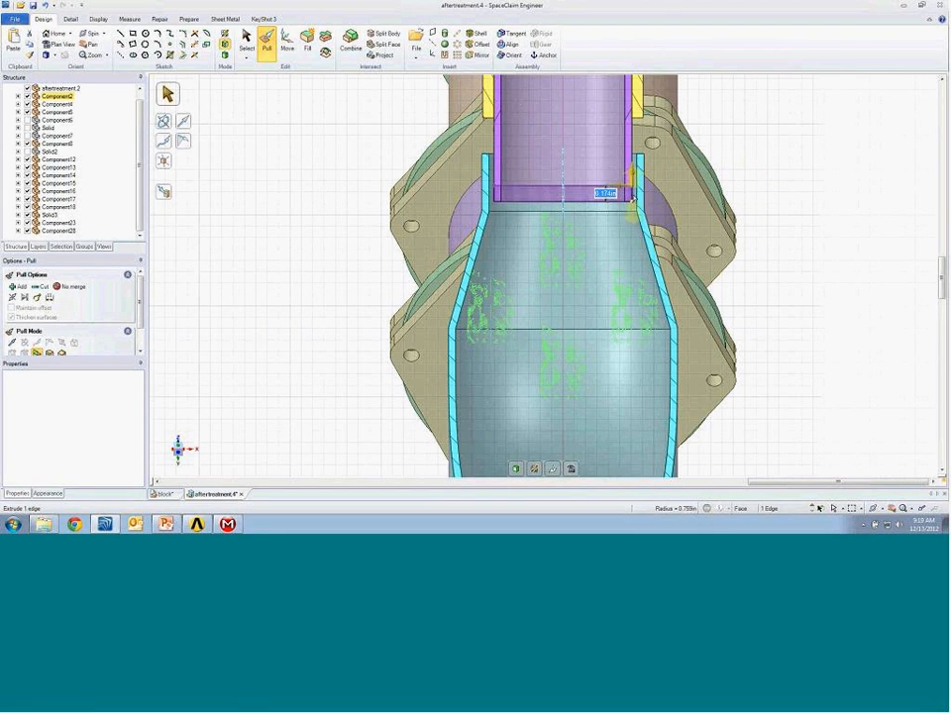
Thicken the extruded band about 0.076 in outward to bridge the gap between the purple and turquoise pipes.
click(626, 194)
drag(744, 168, 750, 168)
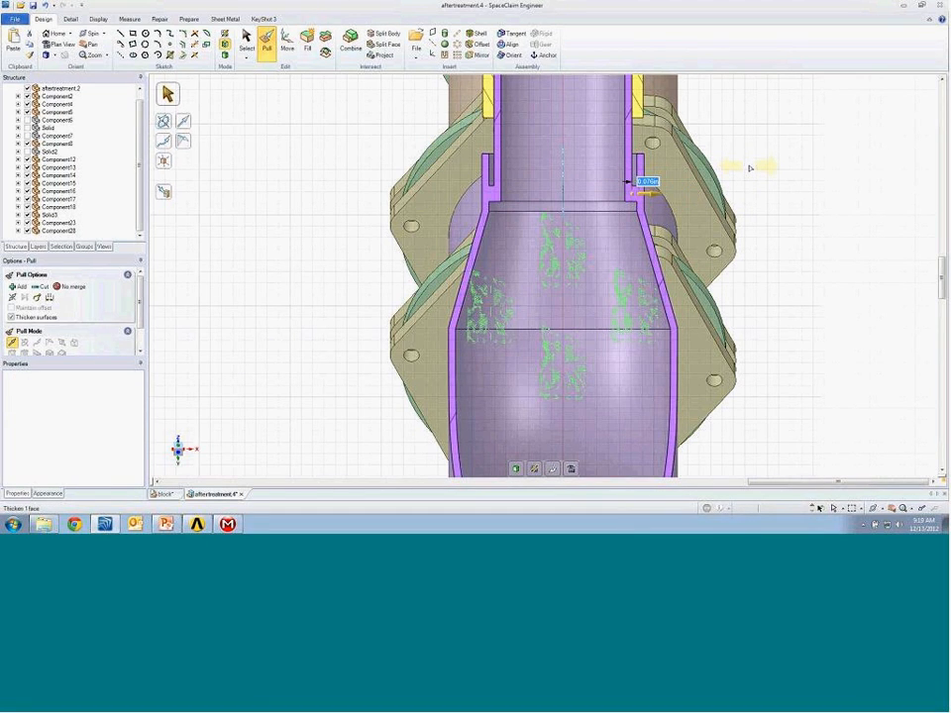
click(750, 169)
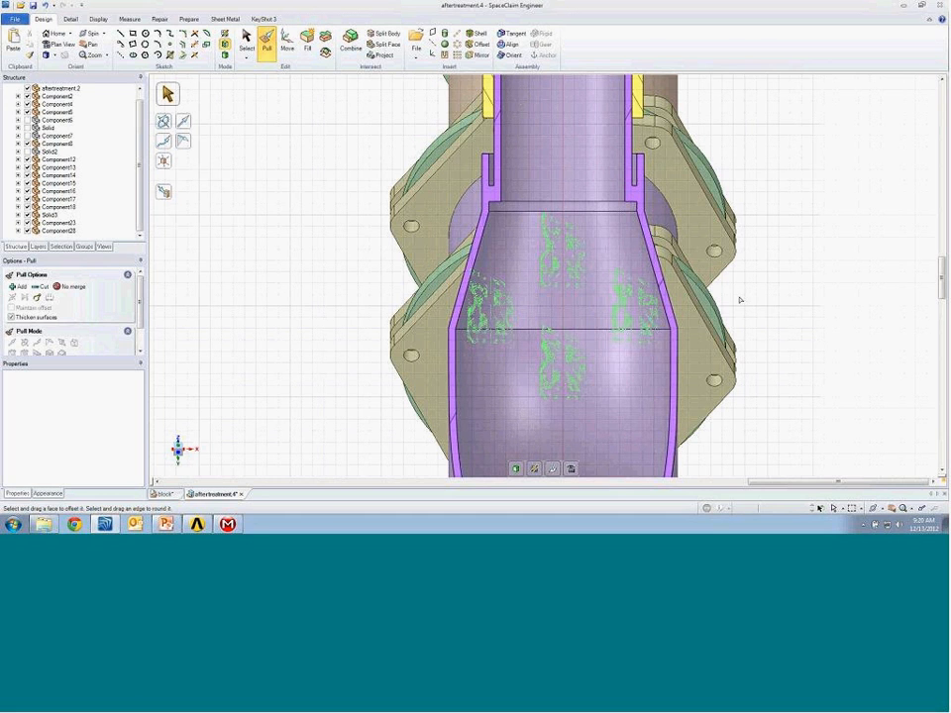
Return to 3D mode with the Select tool active and bring the whole aftertreatment assembly into view.
scroll(706, 233, down, 2)
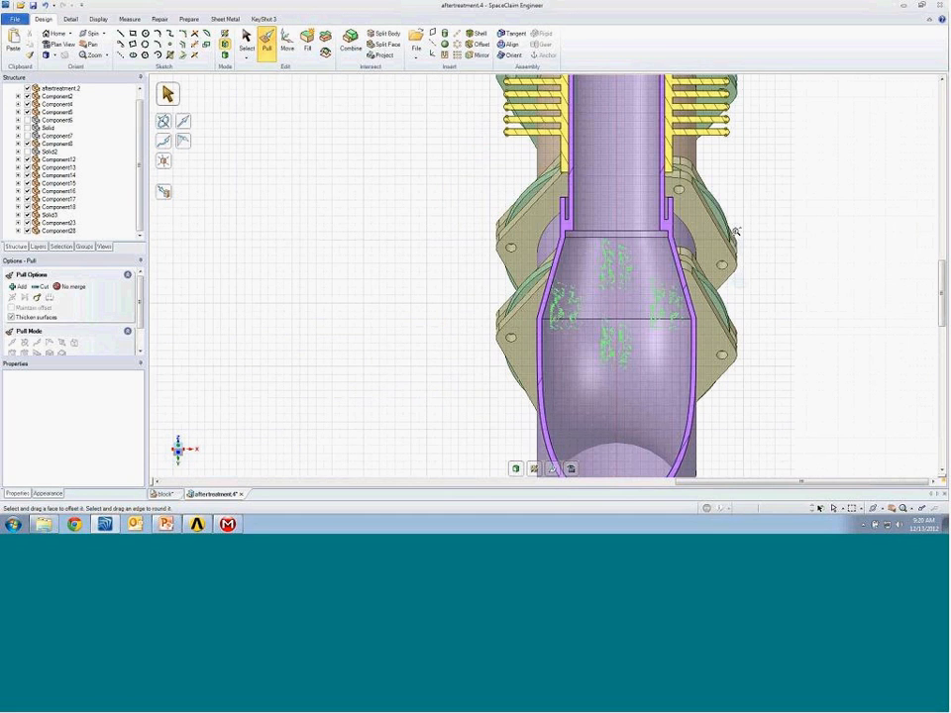
scroll(706, 232, down, 4)
middle_drag(707, 232, 493, 212)
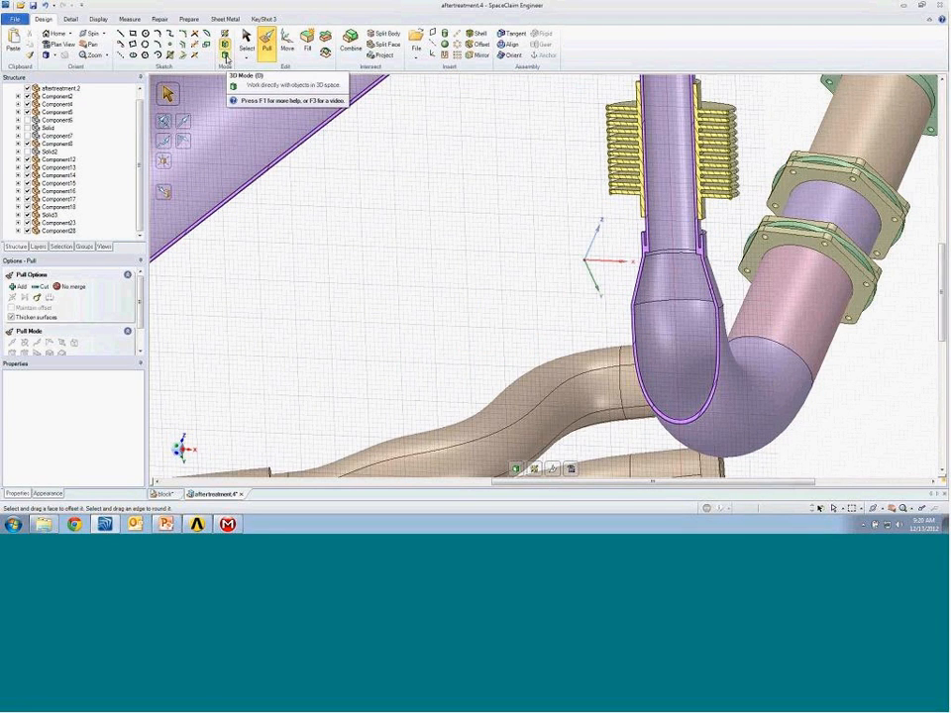
click(226, 57)
key(s)
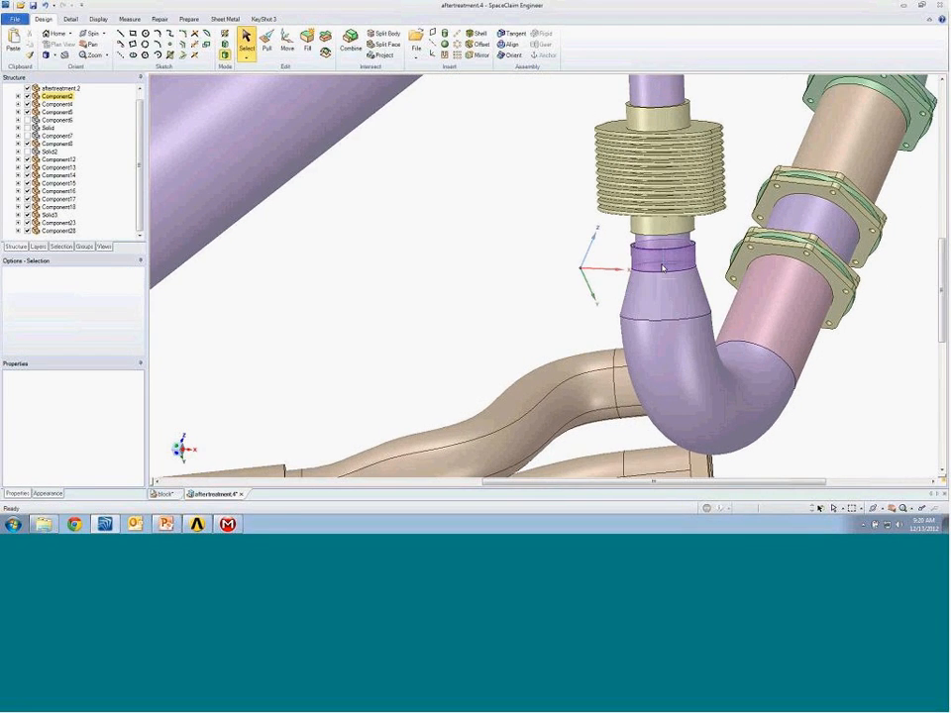
scroll(663, 267, down, 2)
scroll(648, 292, down, 3)
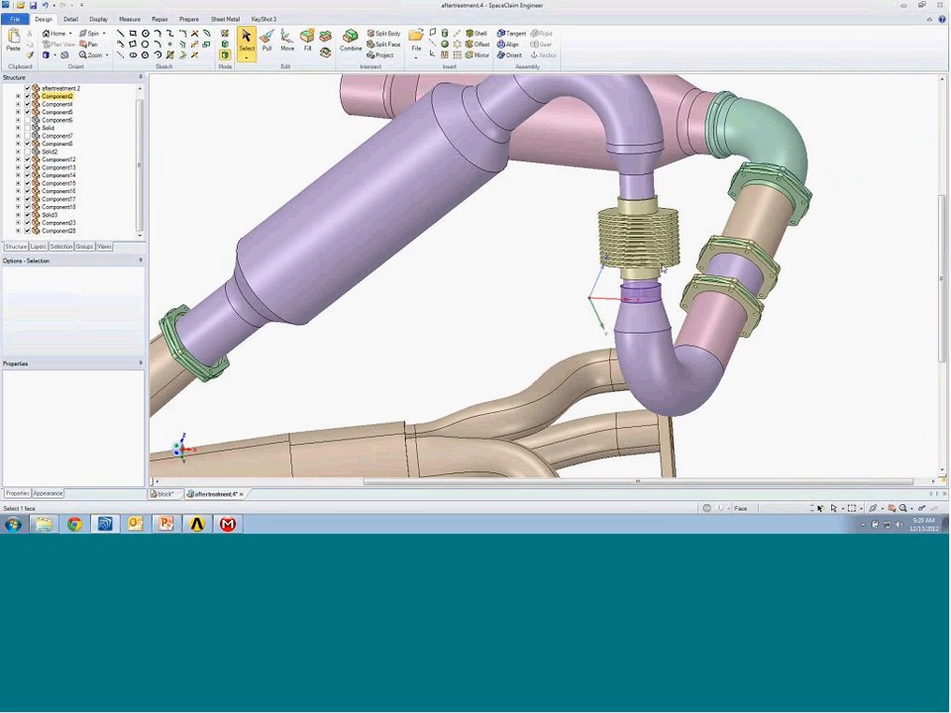
scroll(644, 245, down, 5)
middle_drag(654, 226, 612, 240)
middle_drag(690, 225, 649, 206)
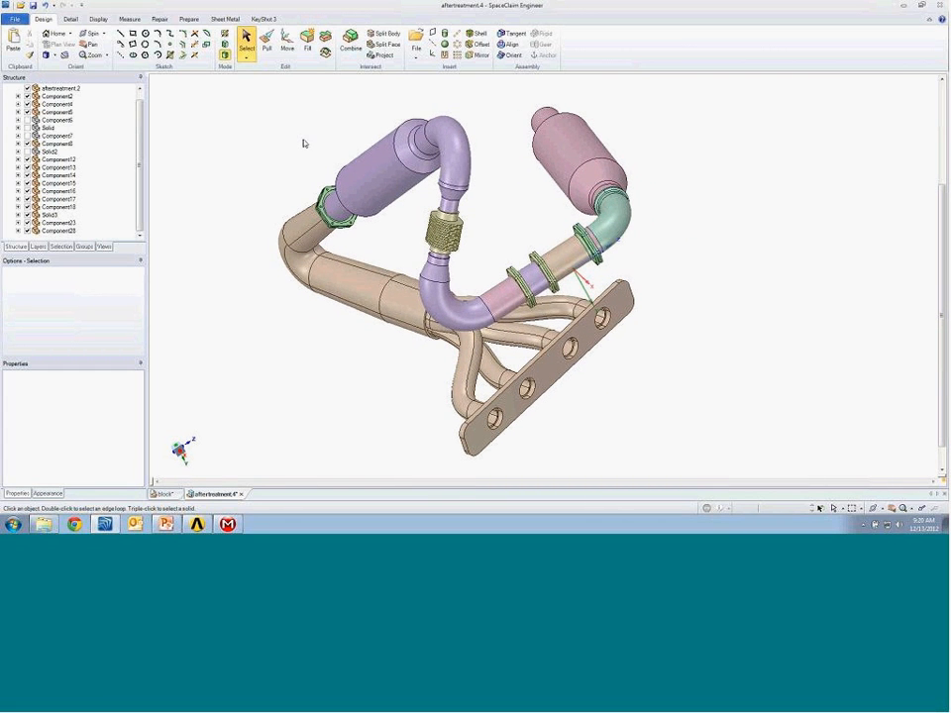
Start Volume Extract and select the pink muffler's ring-shaped end face and the manifold flange's flat face as enclosing faces.
click(183, 20)
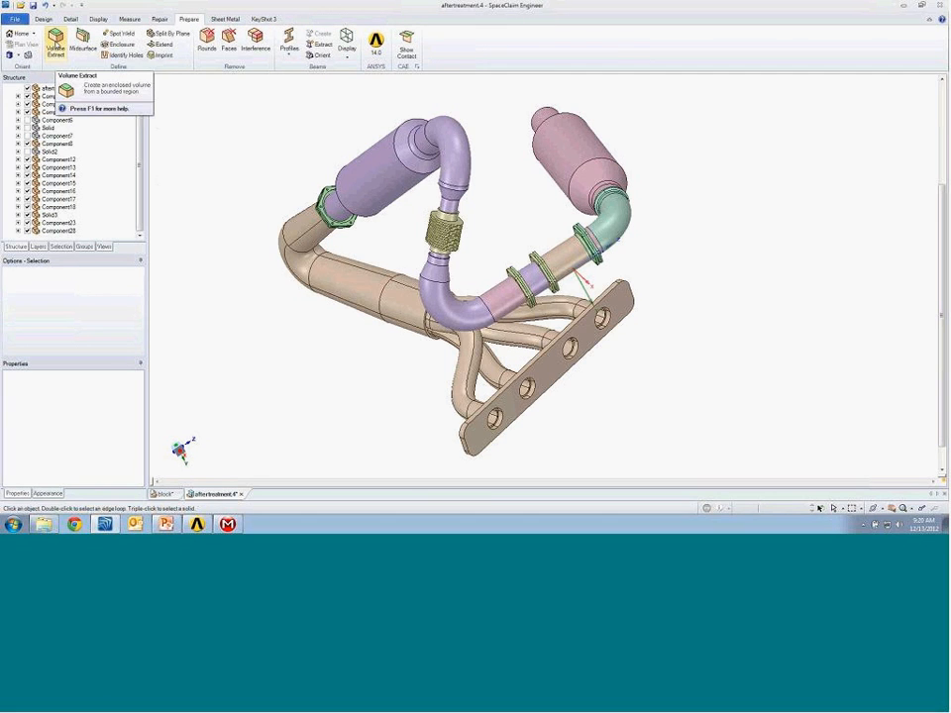
click(55, 44)
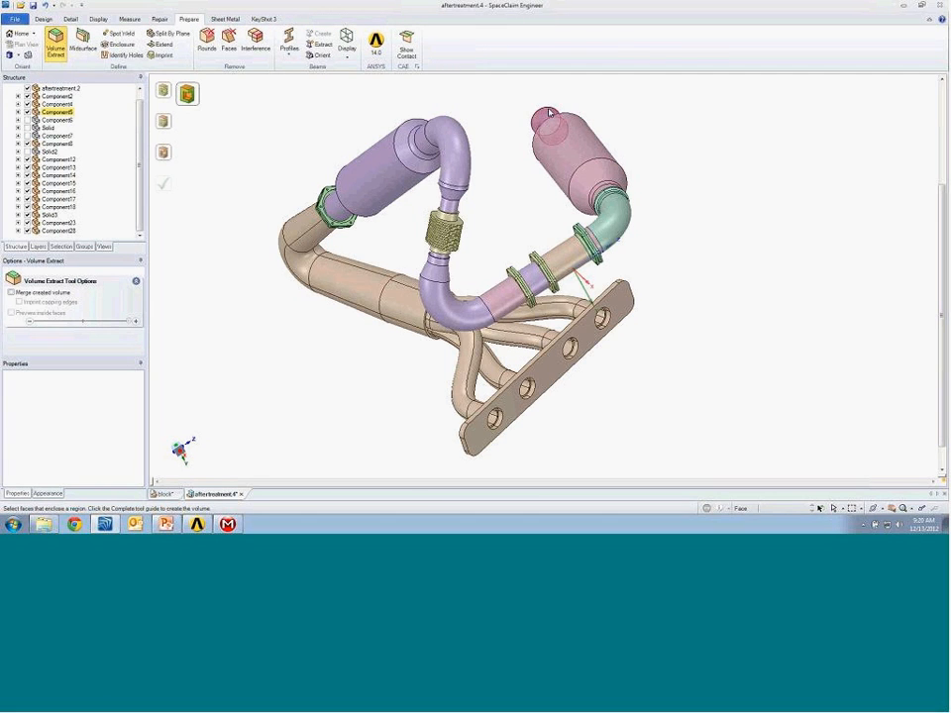
scroll(549, 112, up, 5)
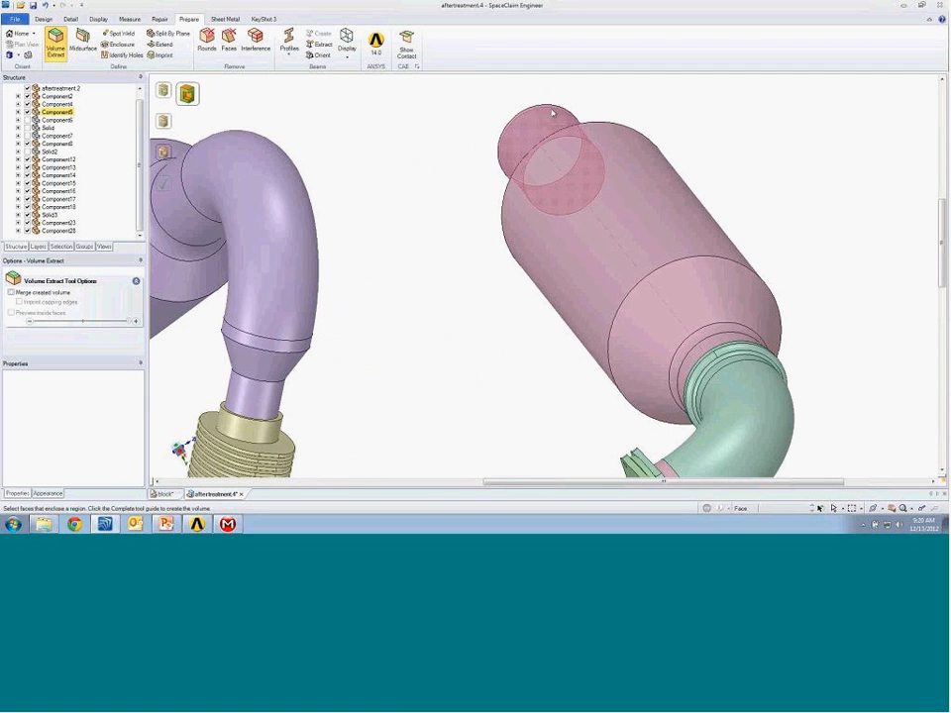
scroll(550, 114, up, 3)
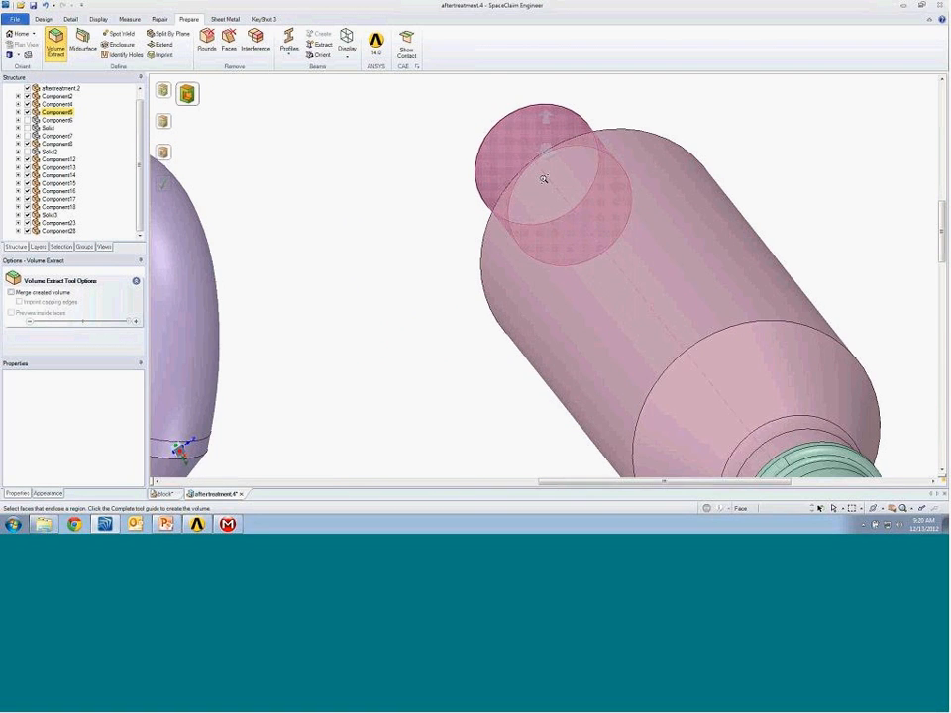
scroll(545, 124, up, 2)
click(545, 109)
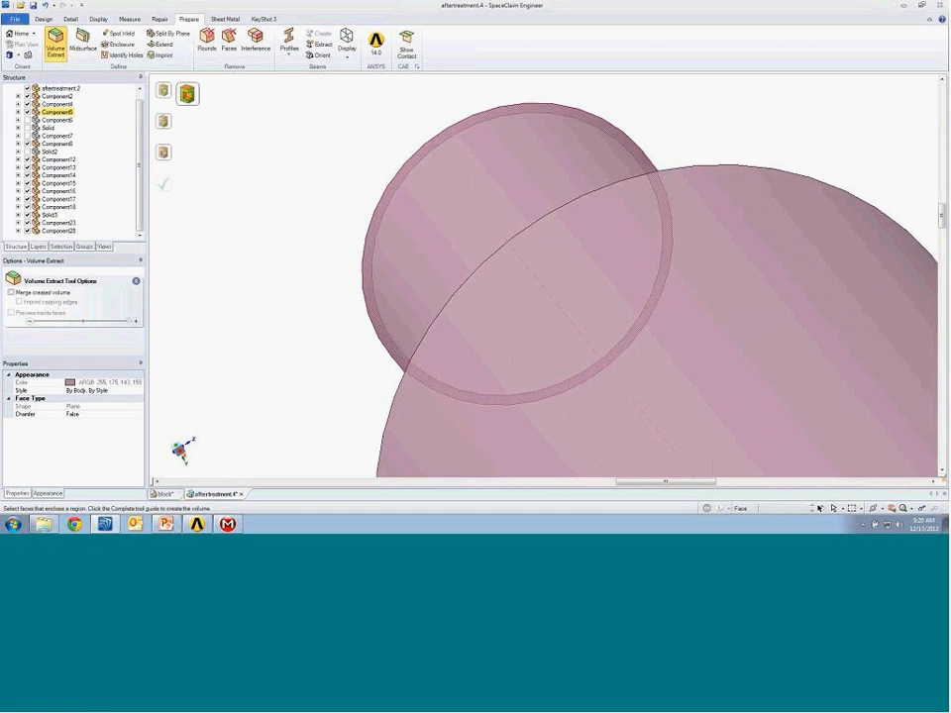
scroll(342, 323, down, 6)
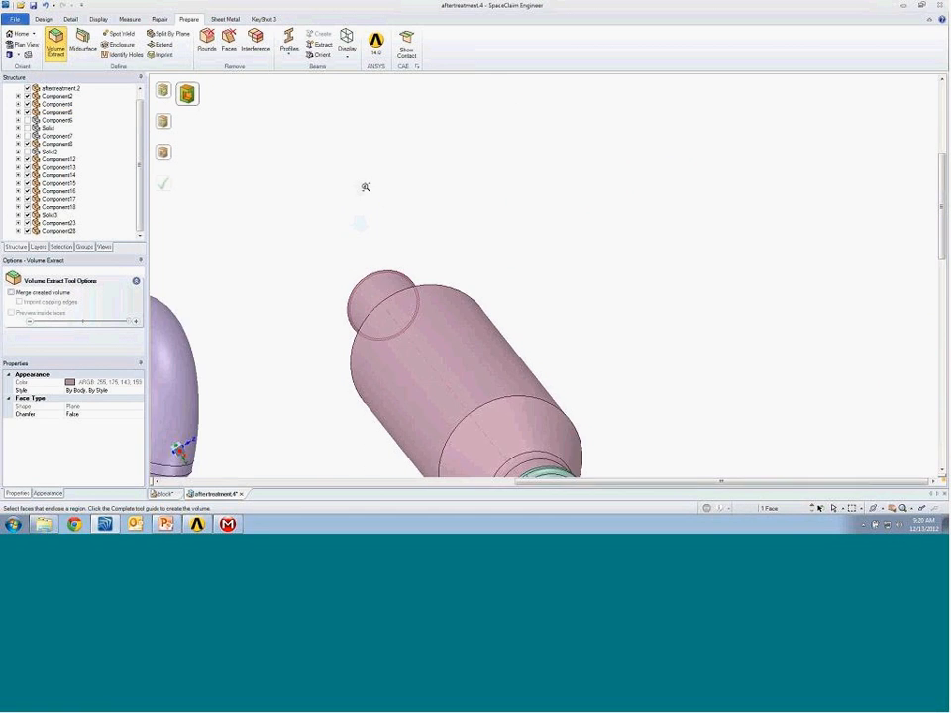
scroll(436, 297, down, 4)
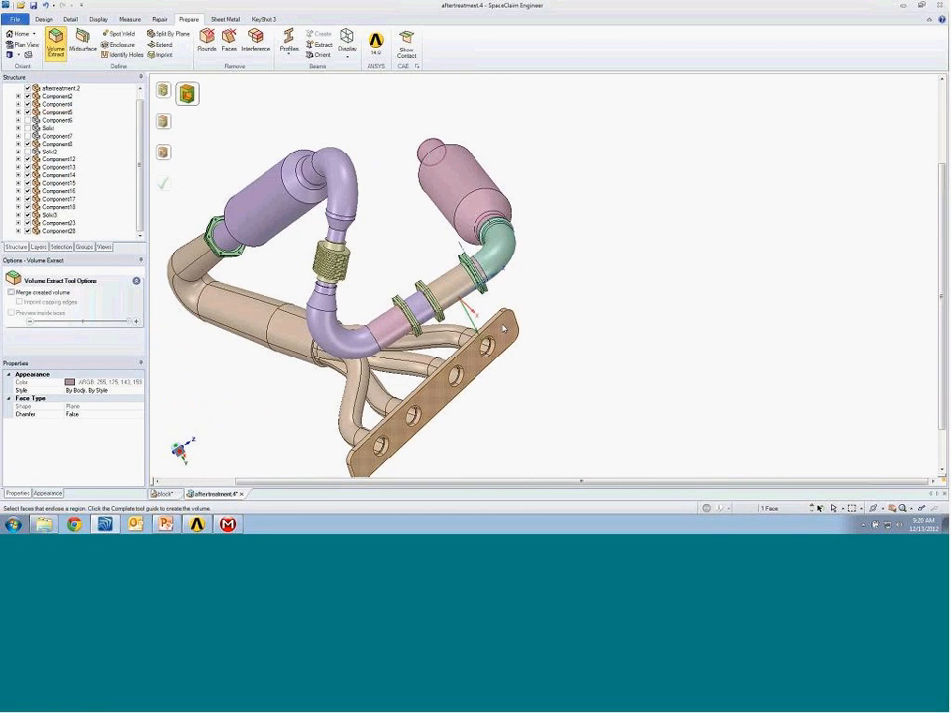
ctrl+click(503, 329)
Pick the inner wall of the flange hole nearest the green elbow as the face inside the volume.
scroll(511, 319, up, 5)
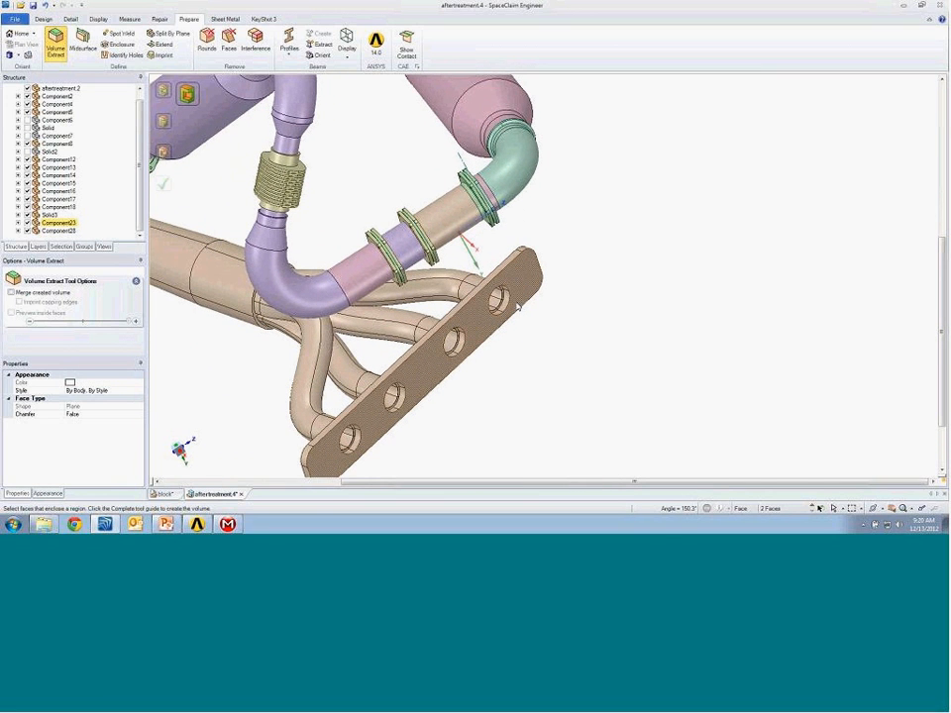
alt+click(499, 296)
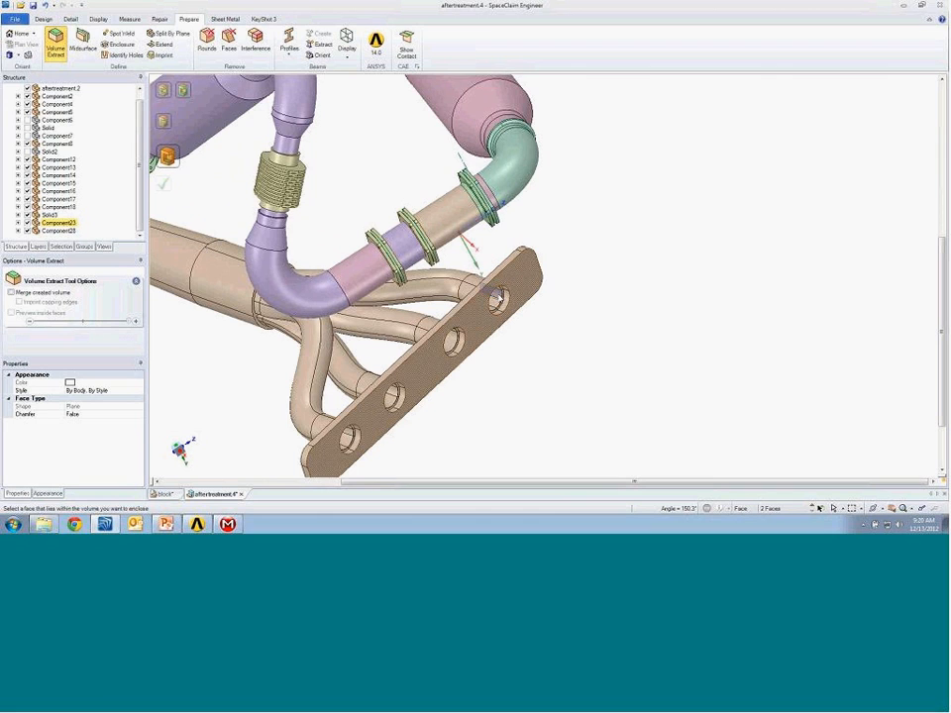
scroll(505, 338, down, 4)
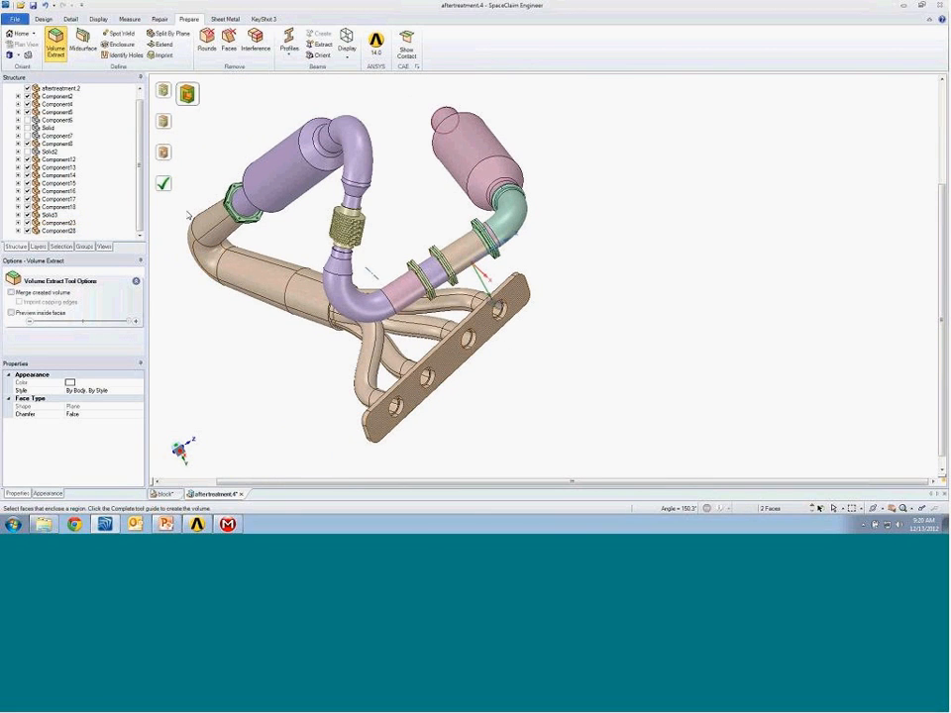
Complete the volume extraction and hide all other bodies to isolate the extracted fluid volume.
click(165, 186)
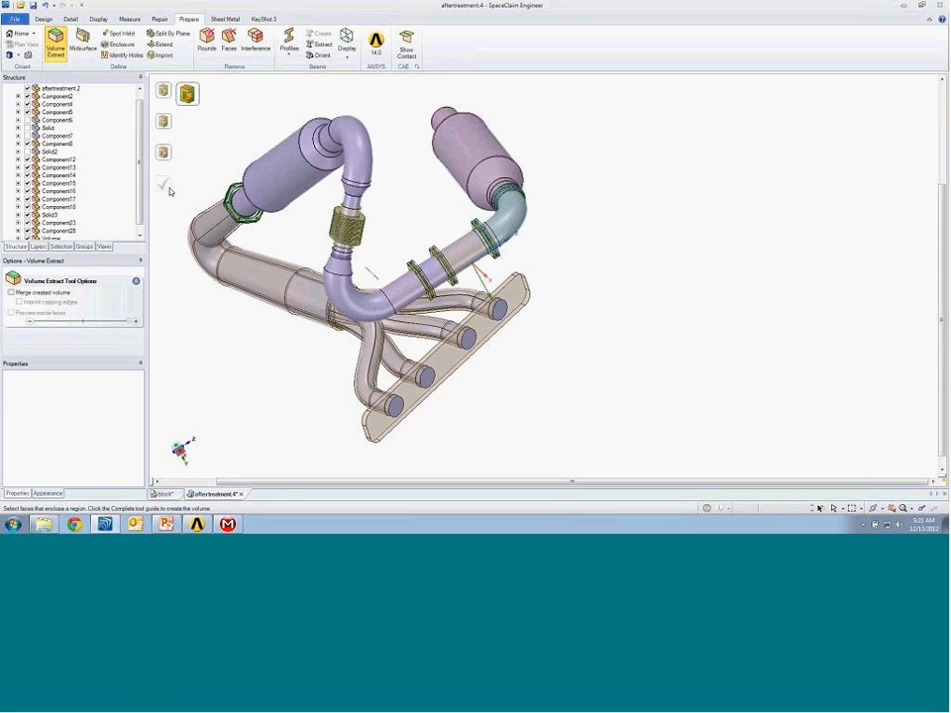
click(163, 186)
right_click(501, 312)
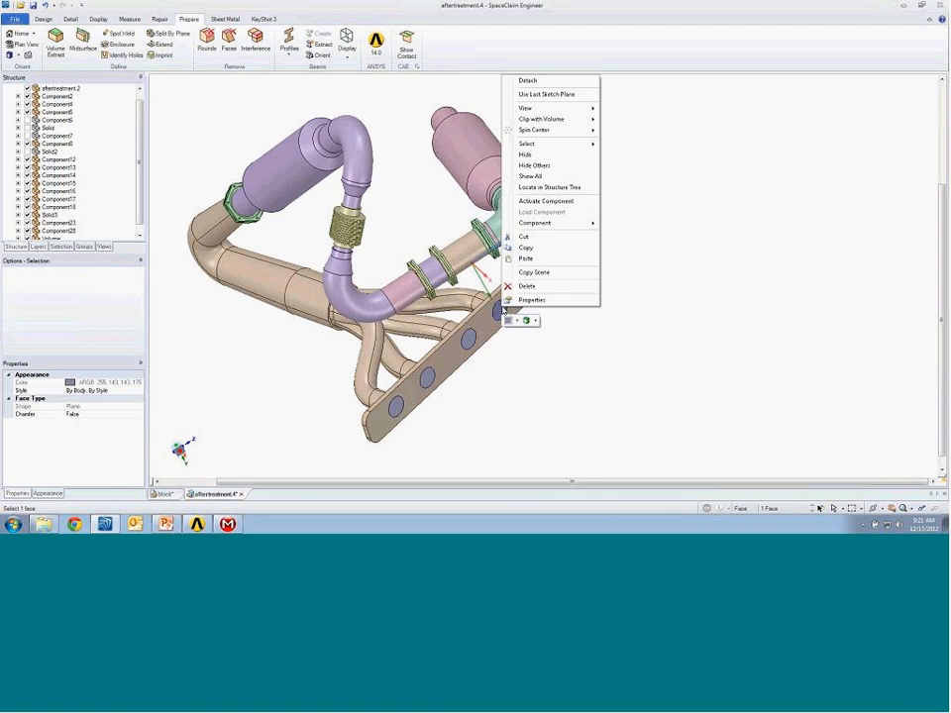
click(530, 164)
middle_drag(548, 195, 592, 182)
Select the upper muffler section's faces on the fluid volume and rotate them with Move about an anchor near the adjoining elbow.
drag(429, 113, 535, 237)
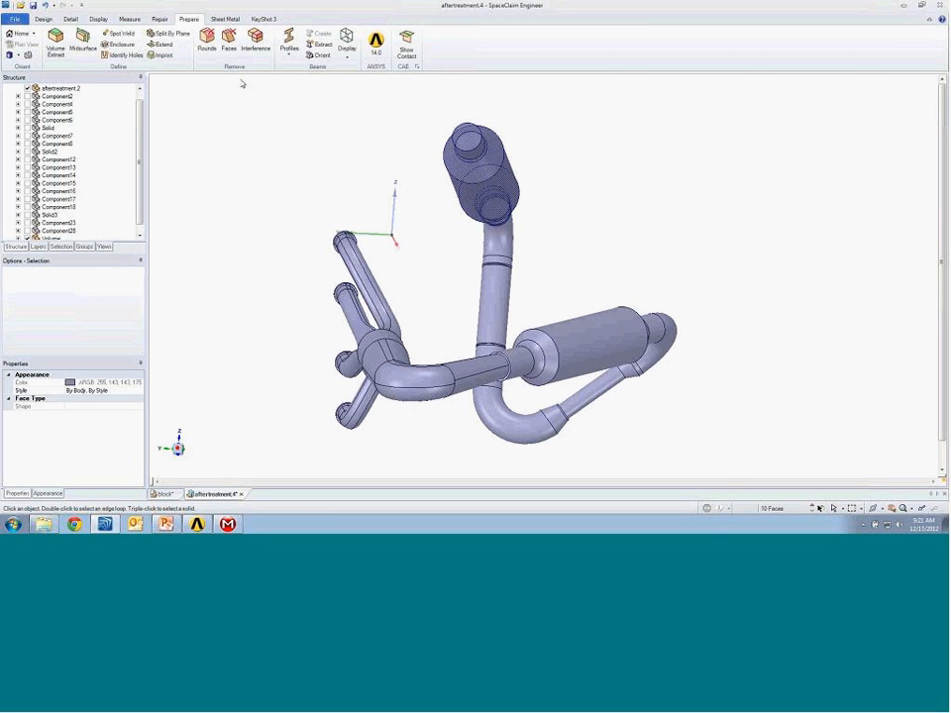
click(43, 19)
click(286, 42)
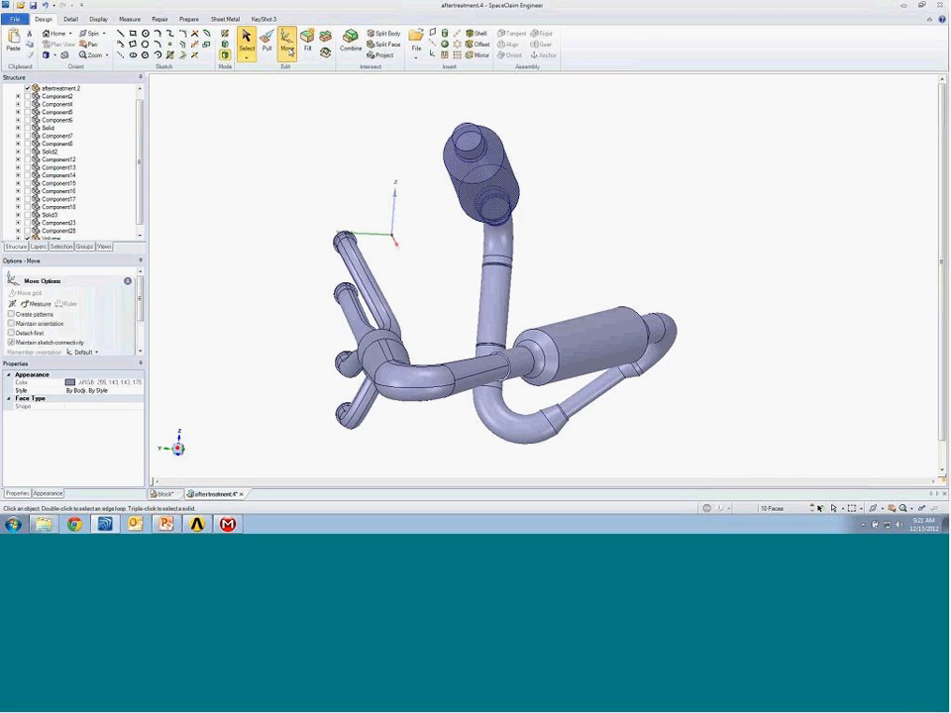
middle_drag(436, 195, 495, 201)
drag(466, 180, 545, 227)
middle_drag(545, 227, 533, 236)
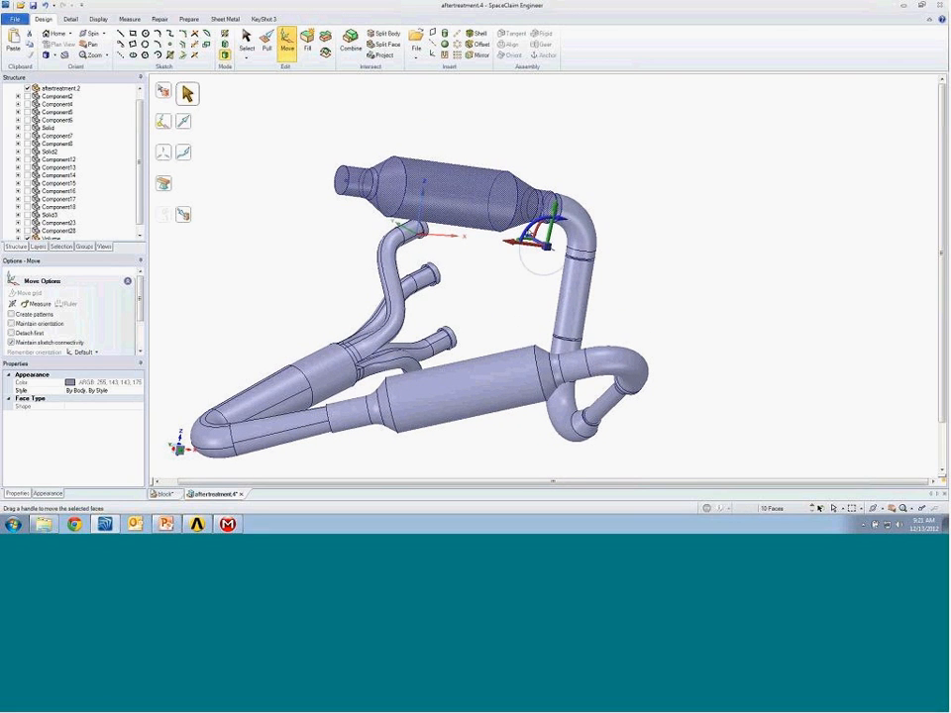
drag(533, 237, 499, 243)
click(646, 228)
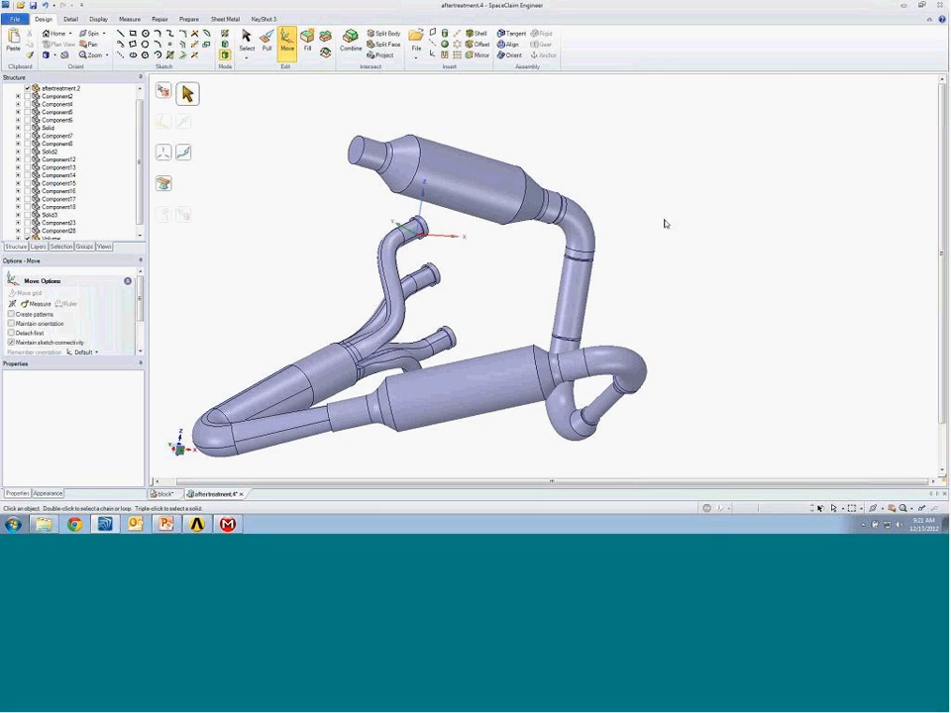
middle_drag(665, 223, 666, 224)
scroll(665, 224, down, 1)
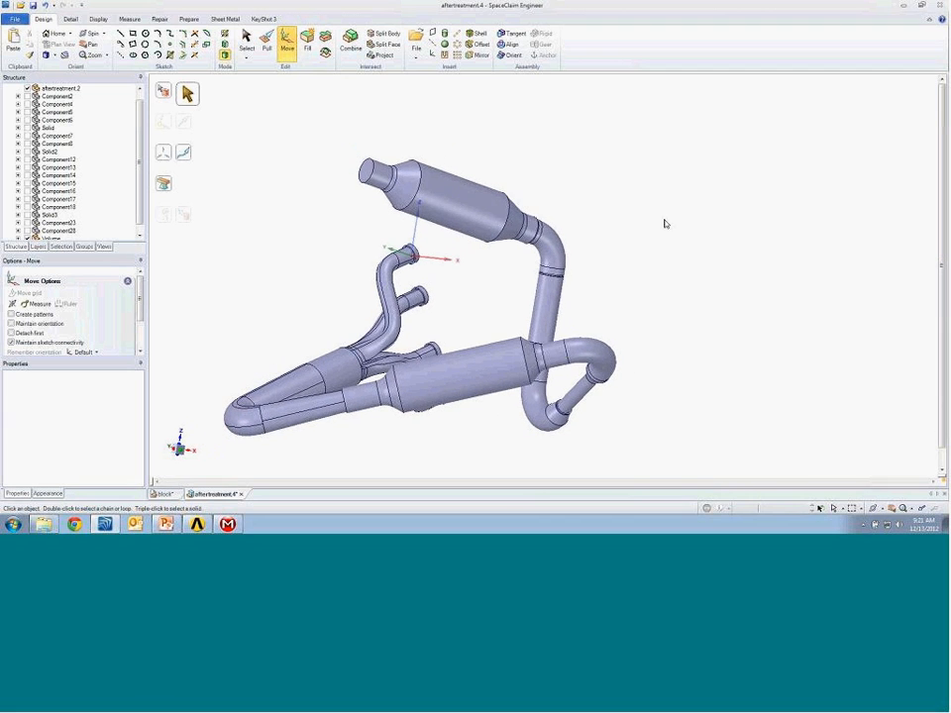
middle_drag(666, 224, 666, 223)
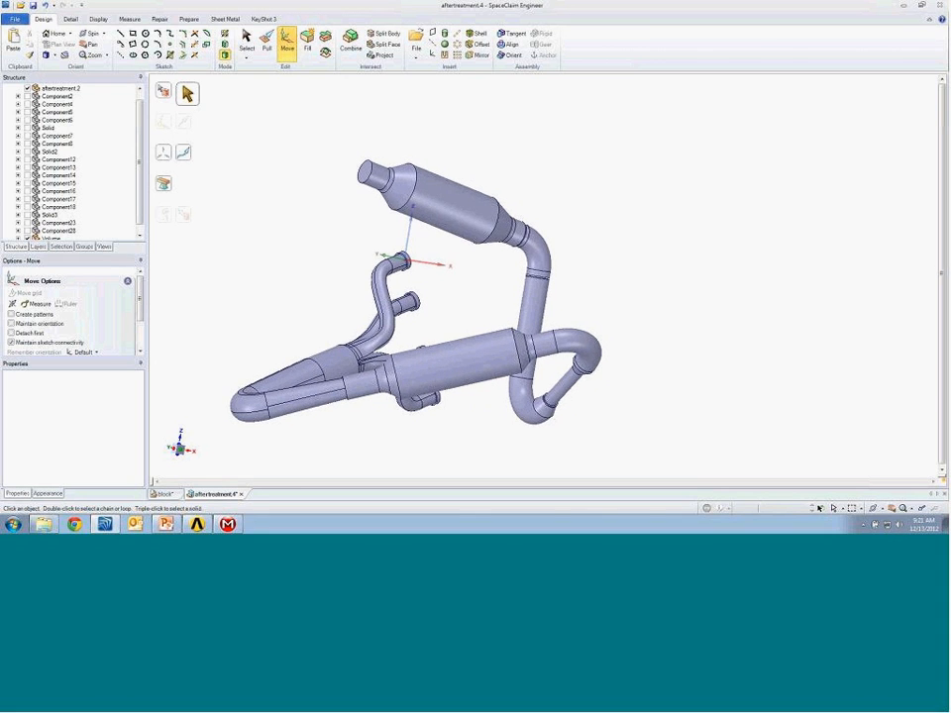
scroll(665, 224, down, 3)
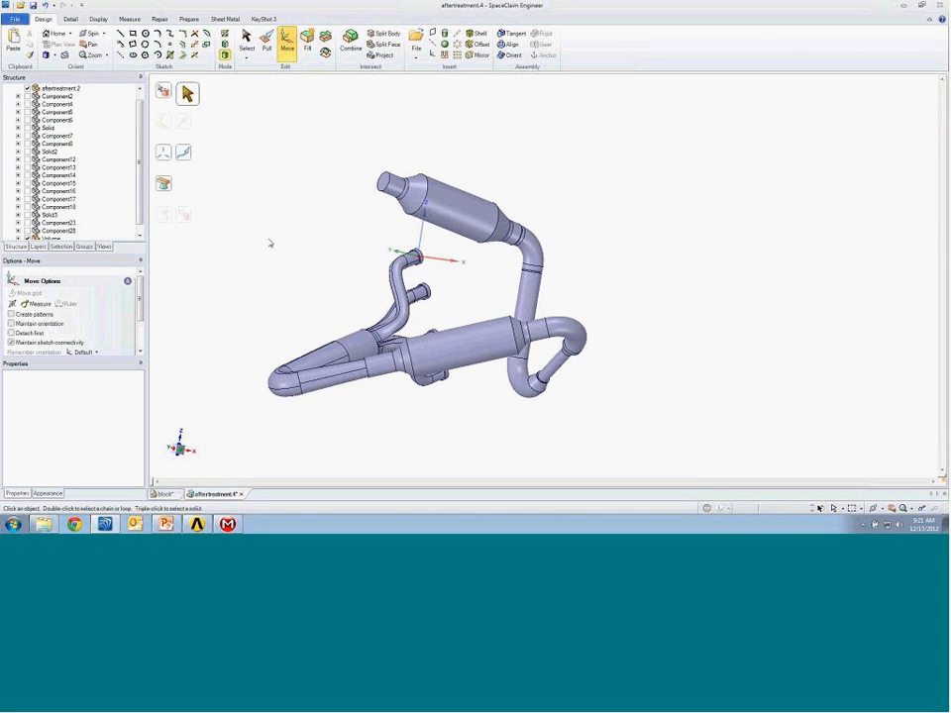
Open the column_support model from the CAE demos folder.
mouse_move(53, 526)
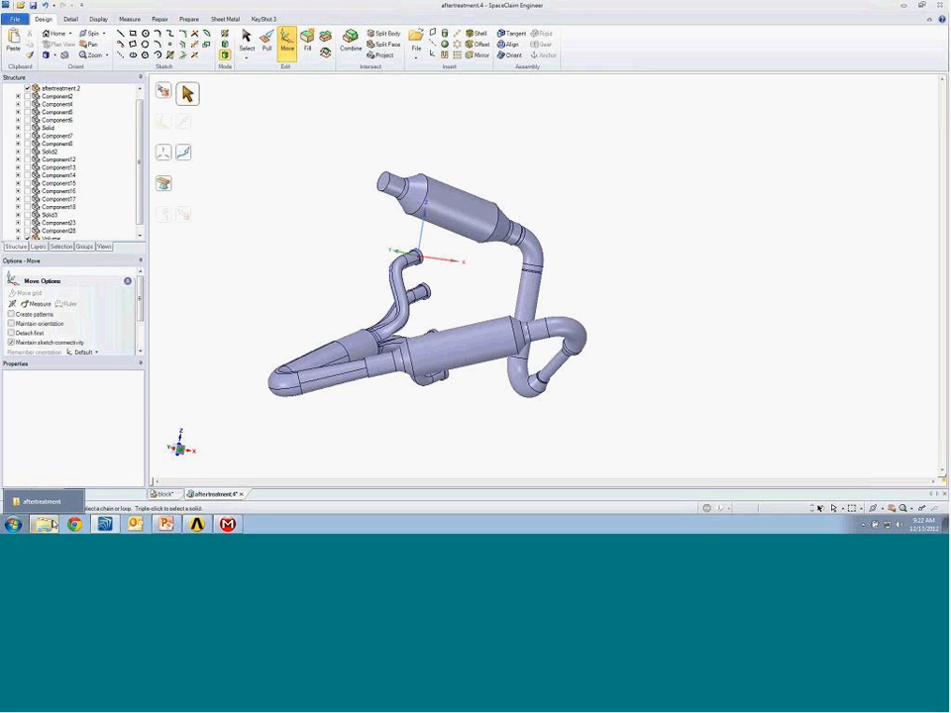
click(45, 501)
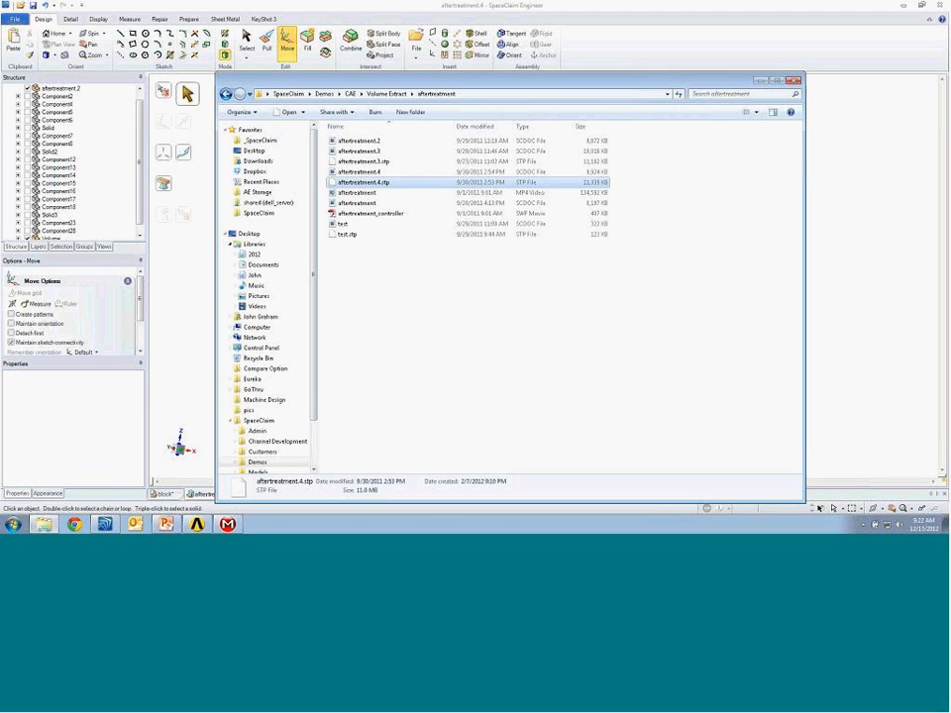
click(348, 95)
double_click(347, 141)
drag(360, 161, 702, 41)
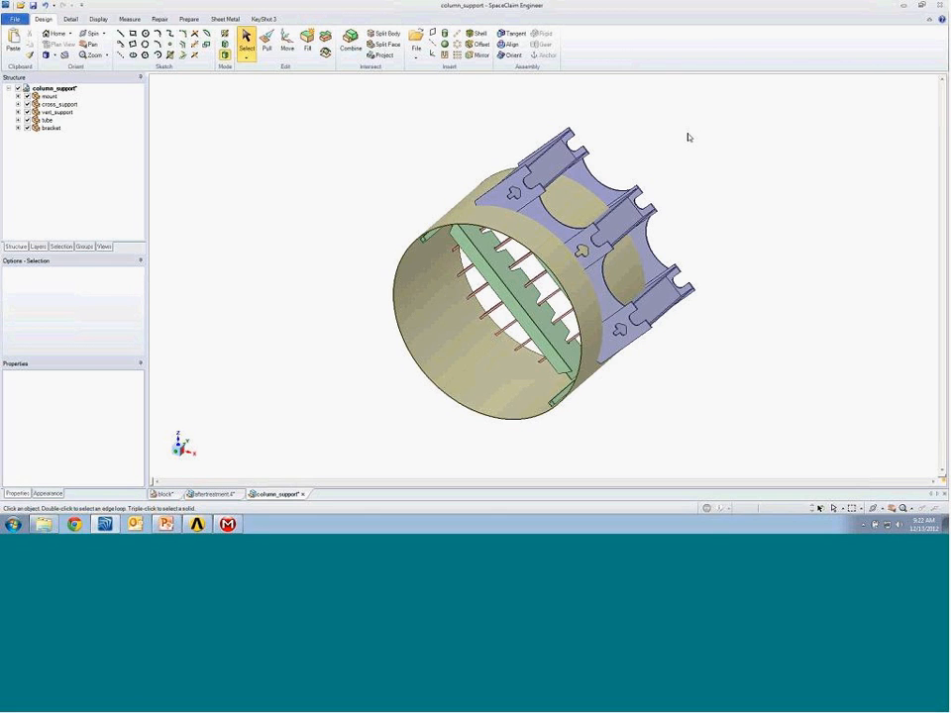
Create a midsurface of the large cylindrical tube with the Midsurface tool.
middle_drag(689, 137, 683, 151)
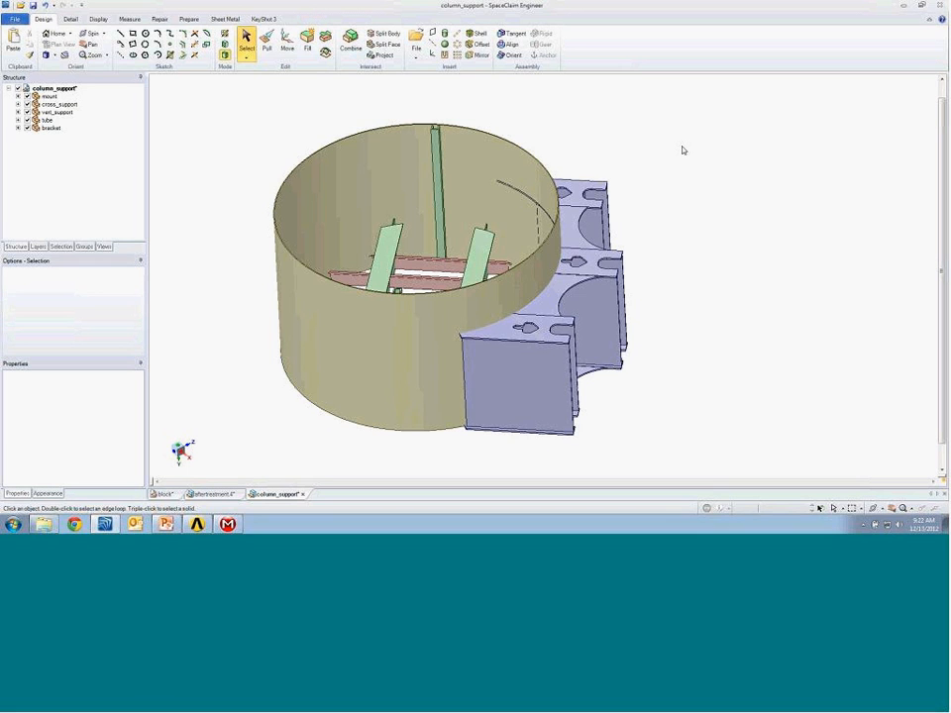
mouse_move(683, 150)
middle_down()
mouse_move(679, 168)
mouse_move(648, 177)
mouse_move(362, 77)
middle_up()
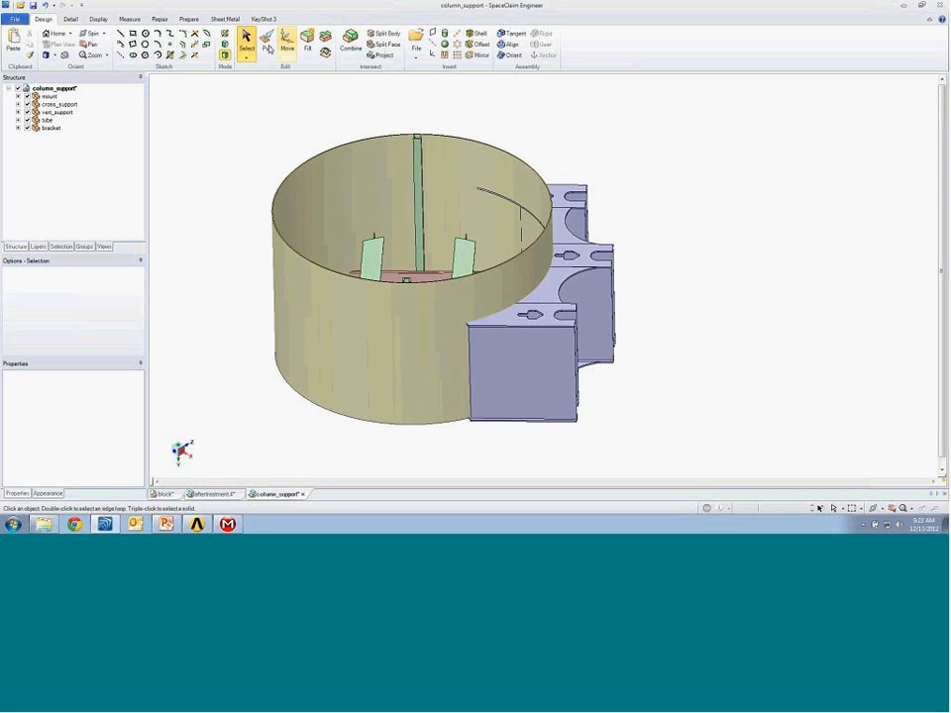
click(189, 19)
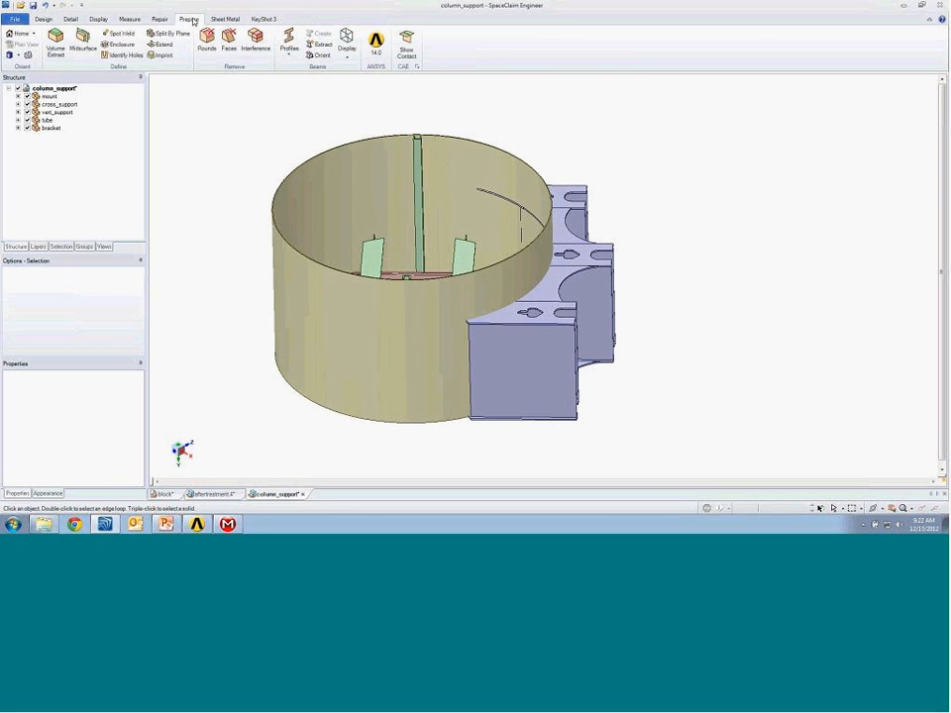
click(88, 47)
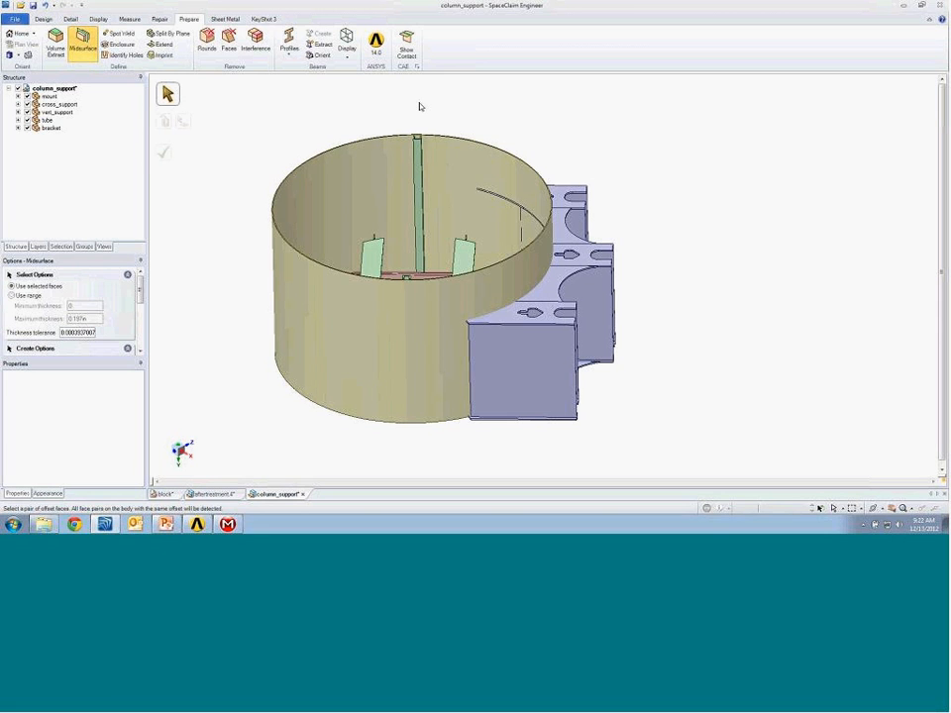
click(458, 134)
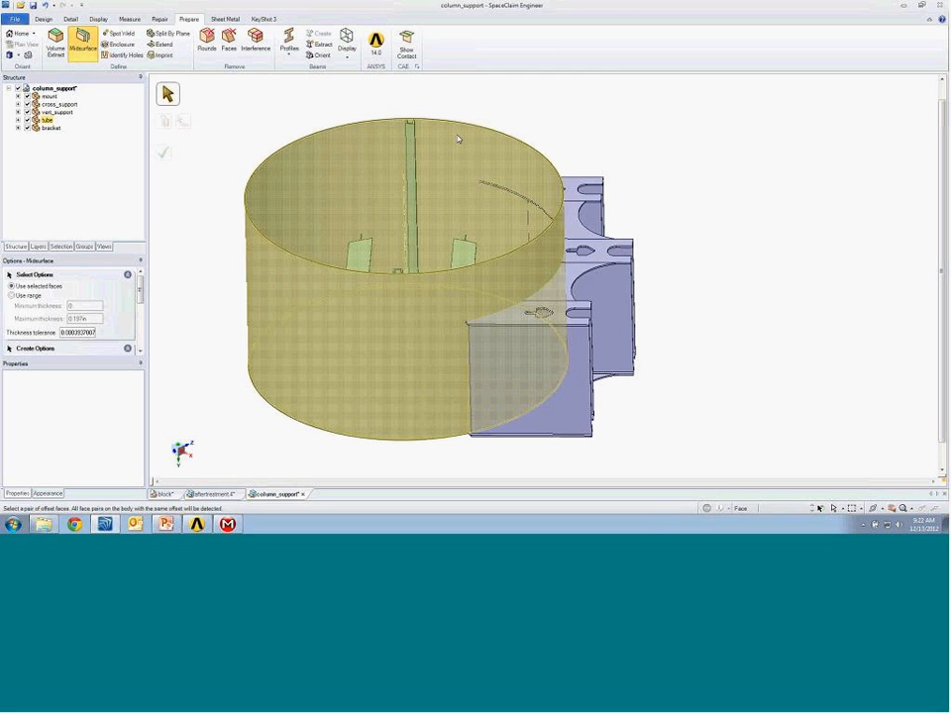
click(458, 141)
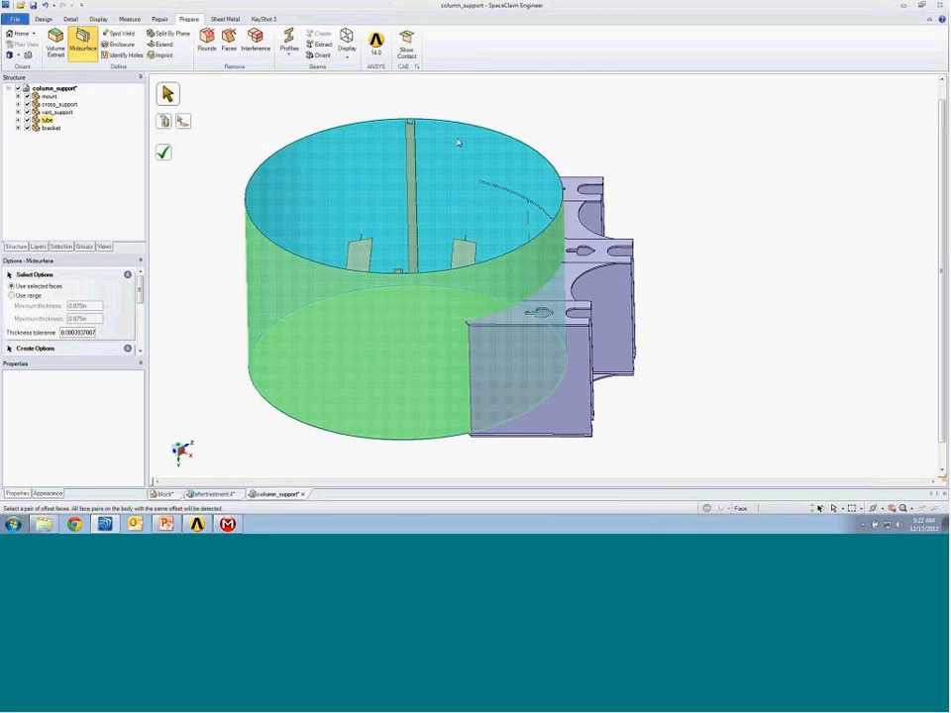
click(166, 154)
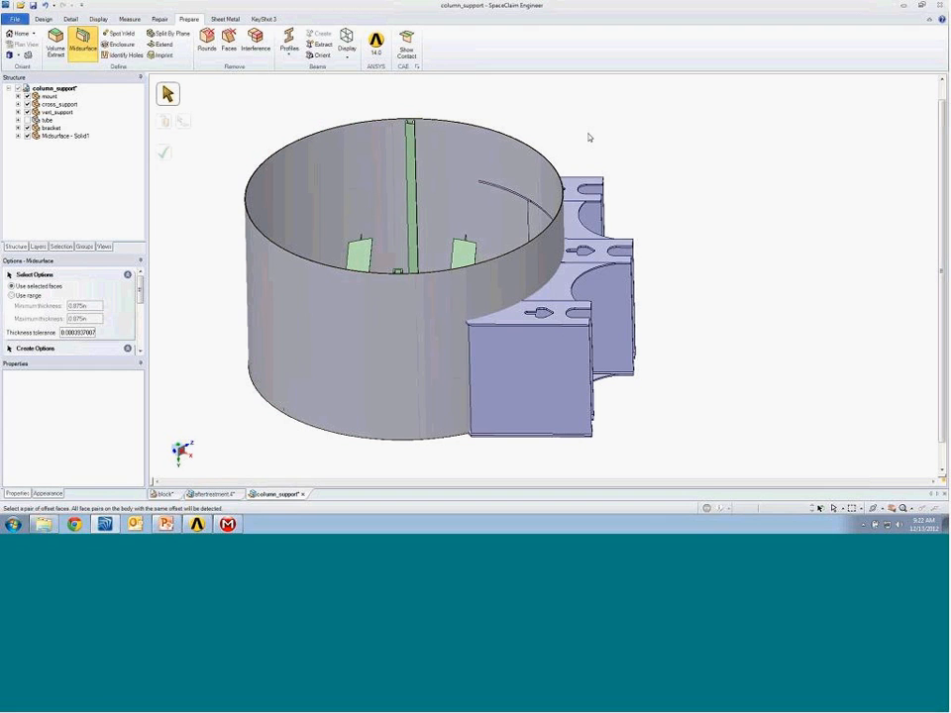
Switch Midsurface to range detection with a minimum thickness of 0.5 in and a maximum of 2 in.
mouse_move(632, 143)
middle_down()
mouse_move(634, 131)
mouse_move(632, 138)
middle_up()
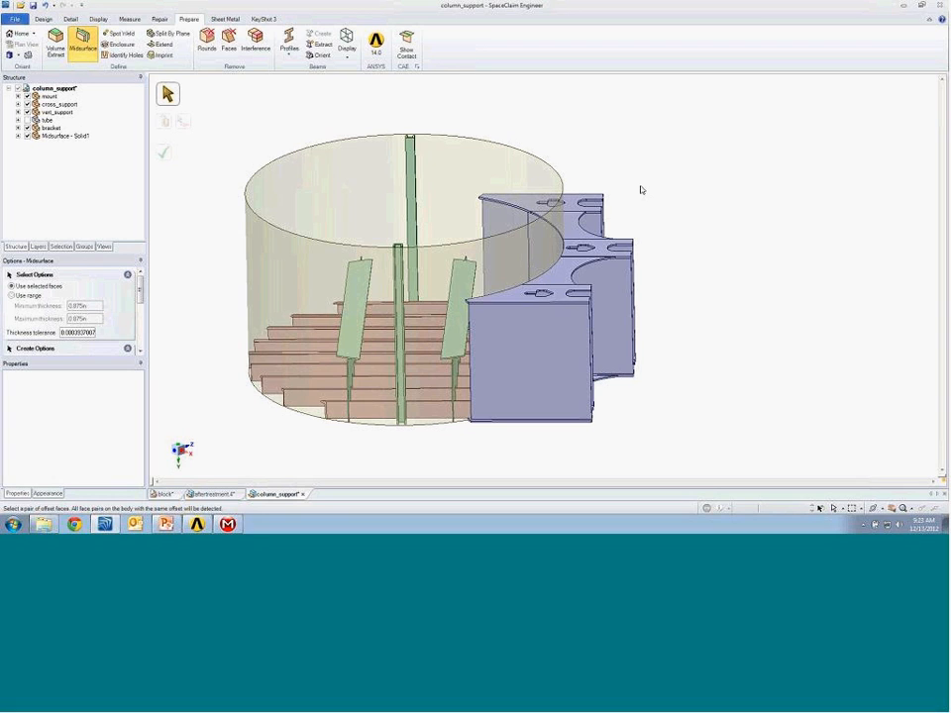
click(85, 54)
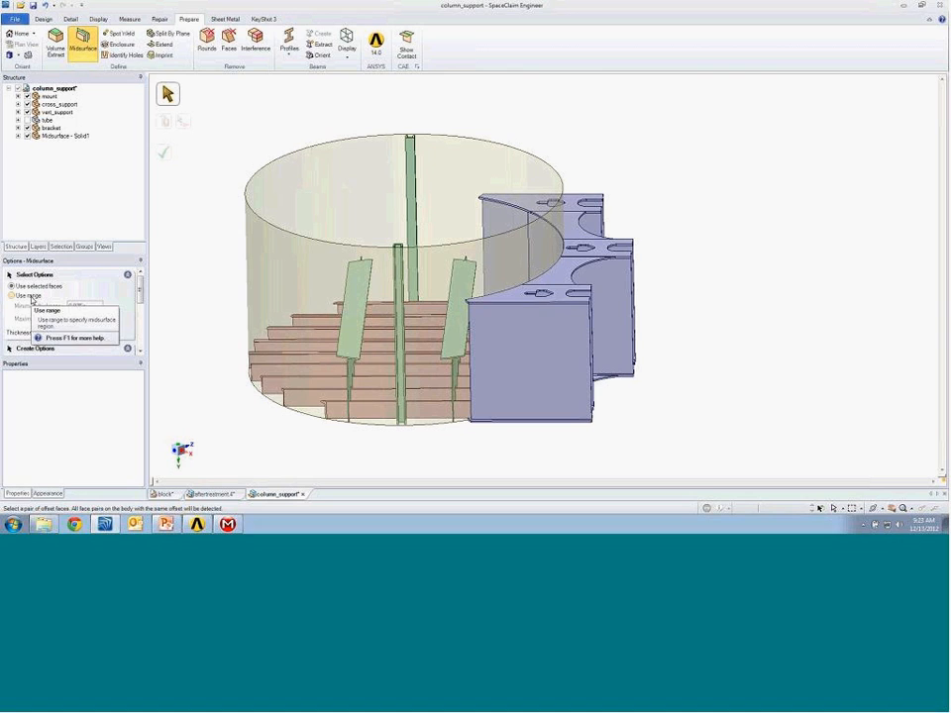
click(13, 295)
key(Tab)
text(5)
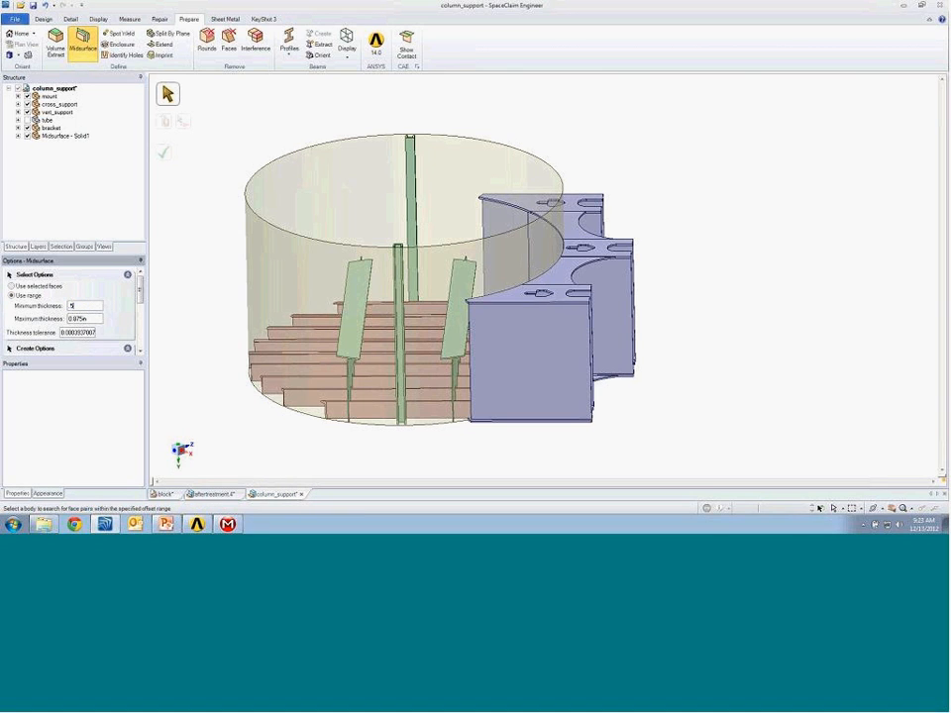
key(Tab)
text(2)
key(Tab)
Box-select the blue mount plates beside the tube and create their midsurfaces.
middle_drag(651, 204, 682, 164)
drag(681, 165, 580, 423)
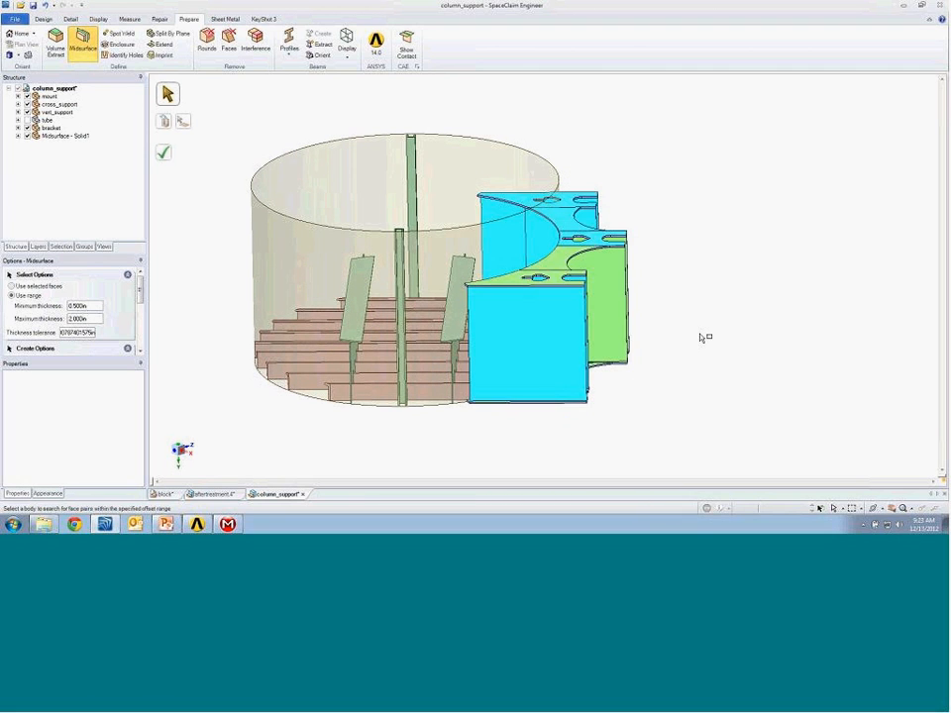
middle_drag(699, 338, 701, 336)
click(167, 159)
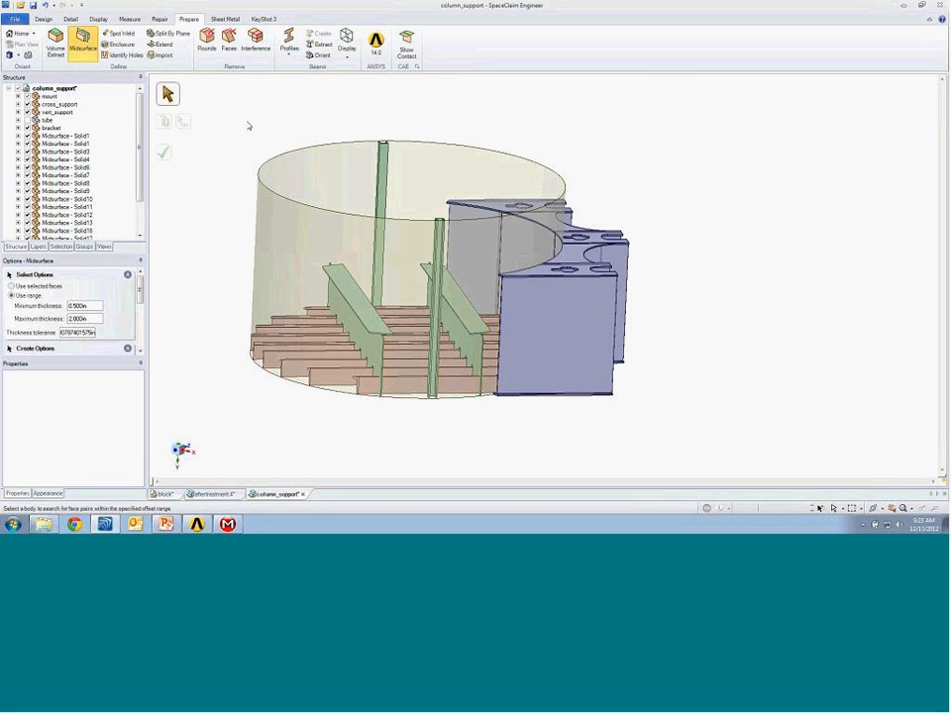
Create midsurfaces for the remaining mount plates and the two angled brackets inside the tube.
middle_drag(656, 236, 653, 266)
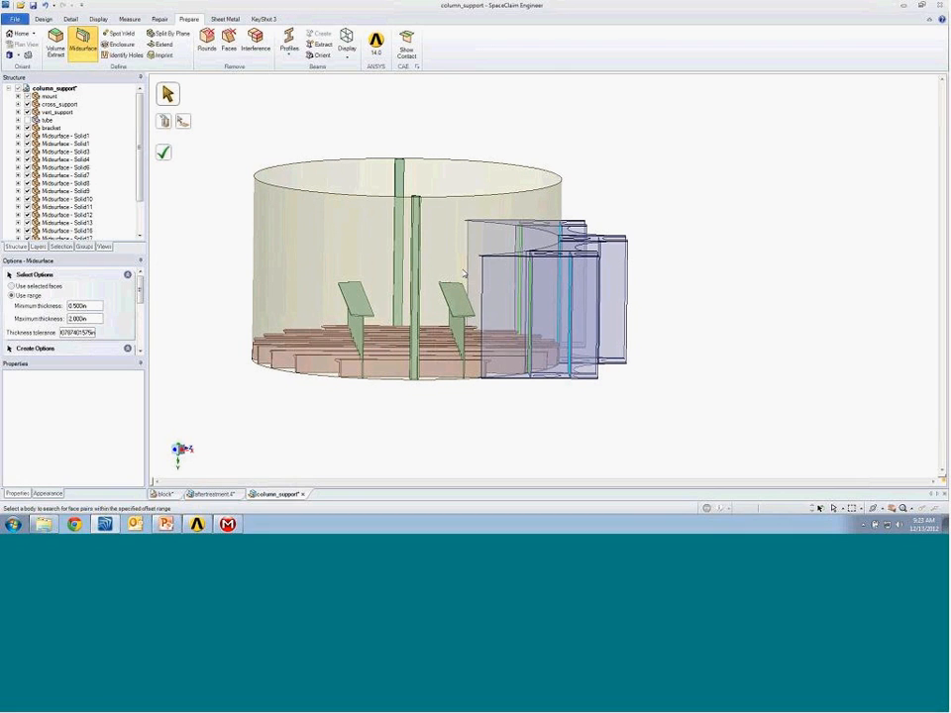
click(442, 318)
click(351, 305)
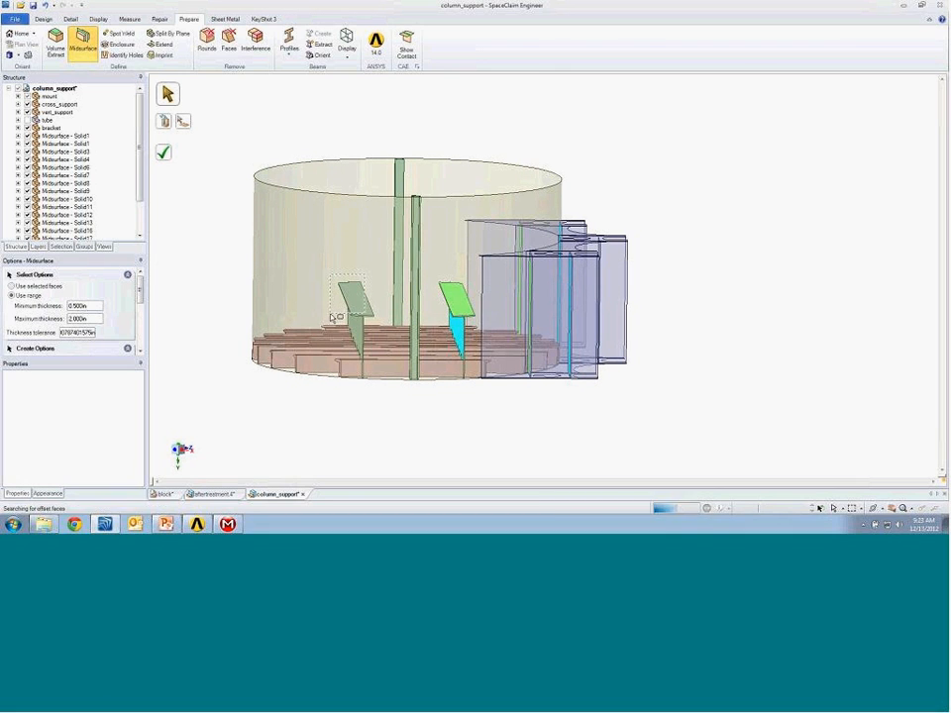
click(166, 155)
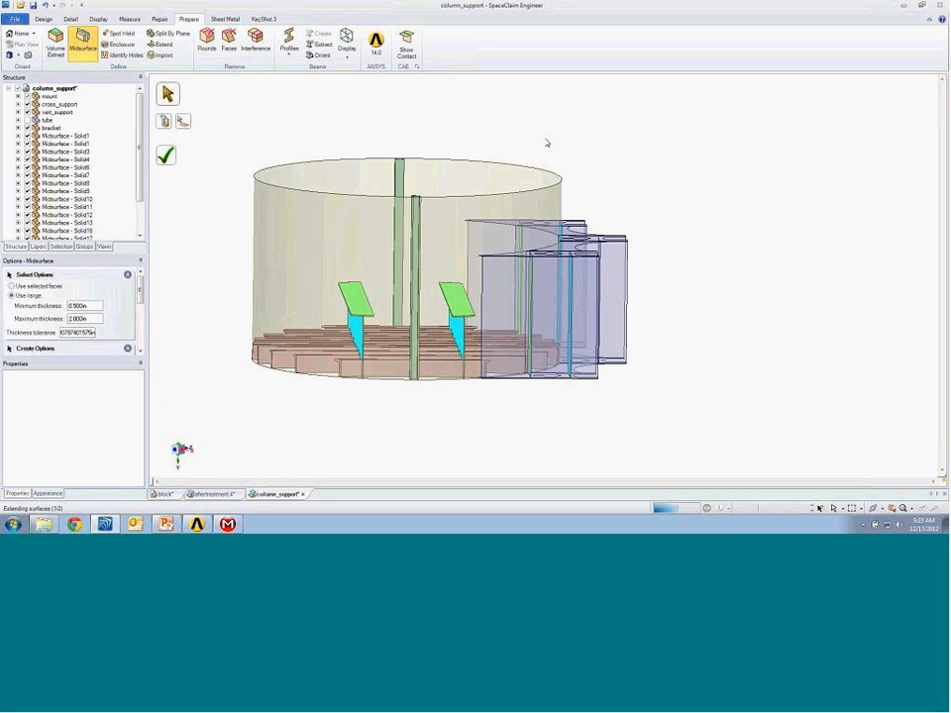
Move all the Midsurface components together into one new component and collapse its Midsurface - Solid6 entry.
middle_drag(549, 142, 611, 149)
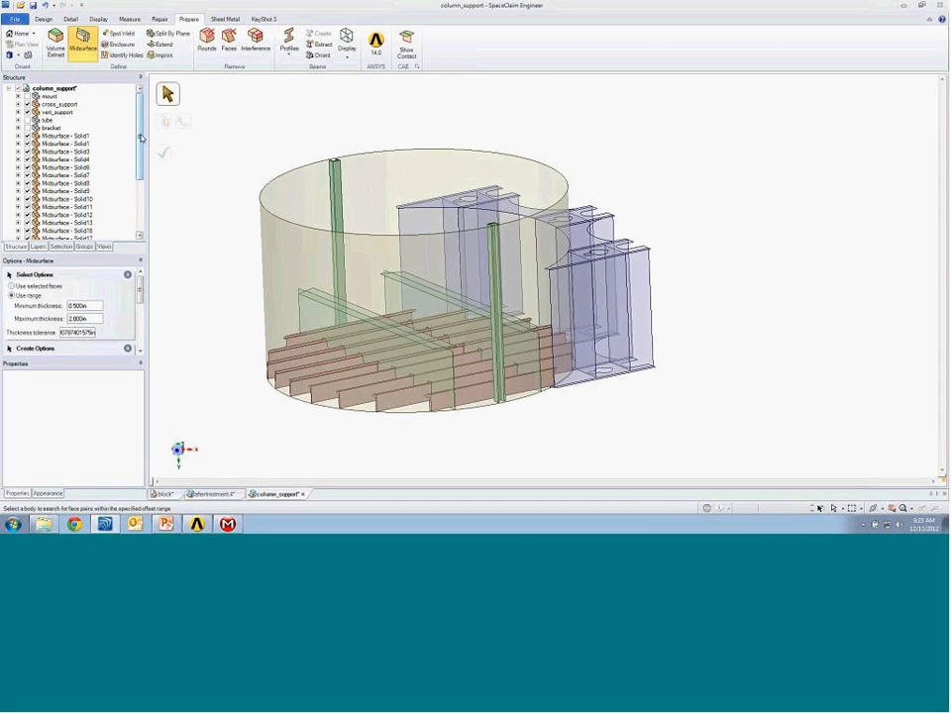
click(117, 135)
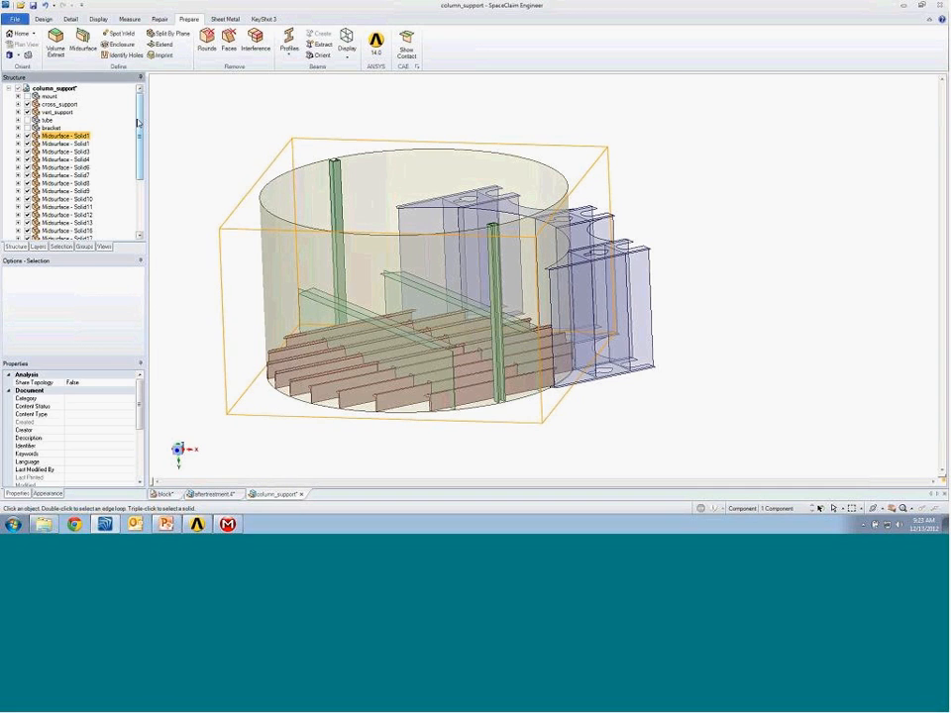
drag(139, 122, 133, 180)
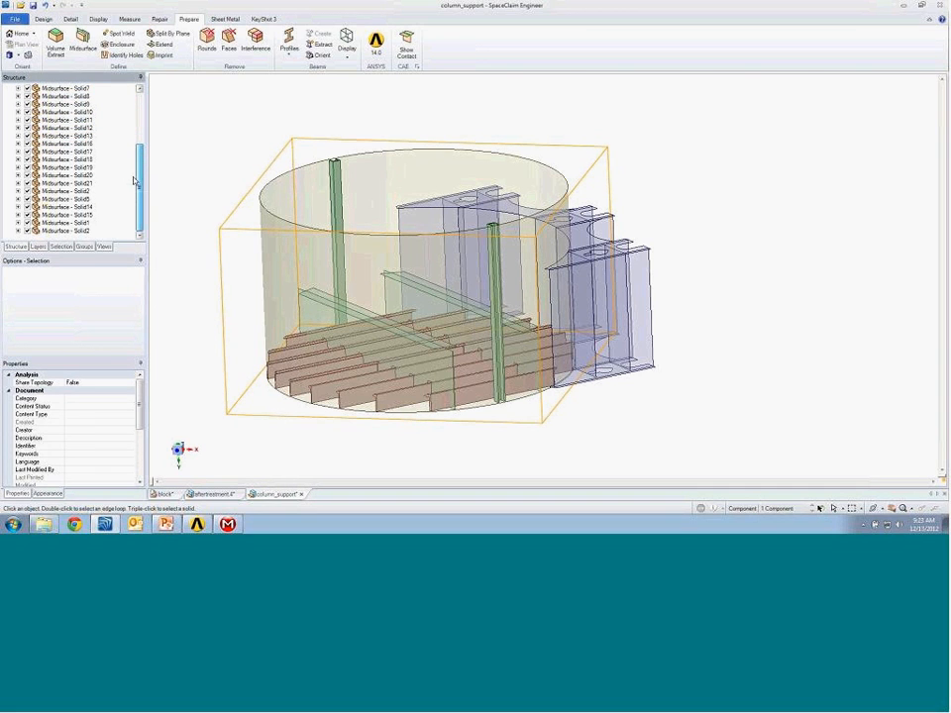
shift+click(51, 231)
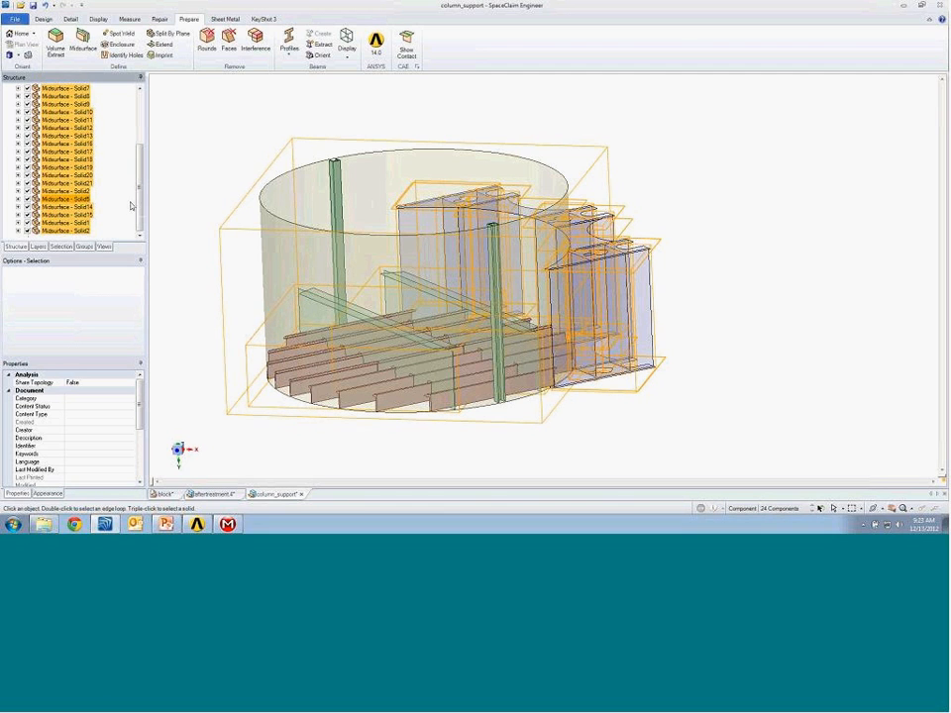
mouse_move(138, 195)
mouse_down()
mouse_move(140, 148)
mouse_move(142, 196)
mouse_up()
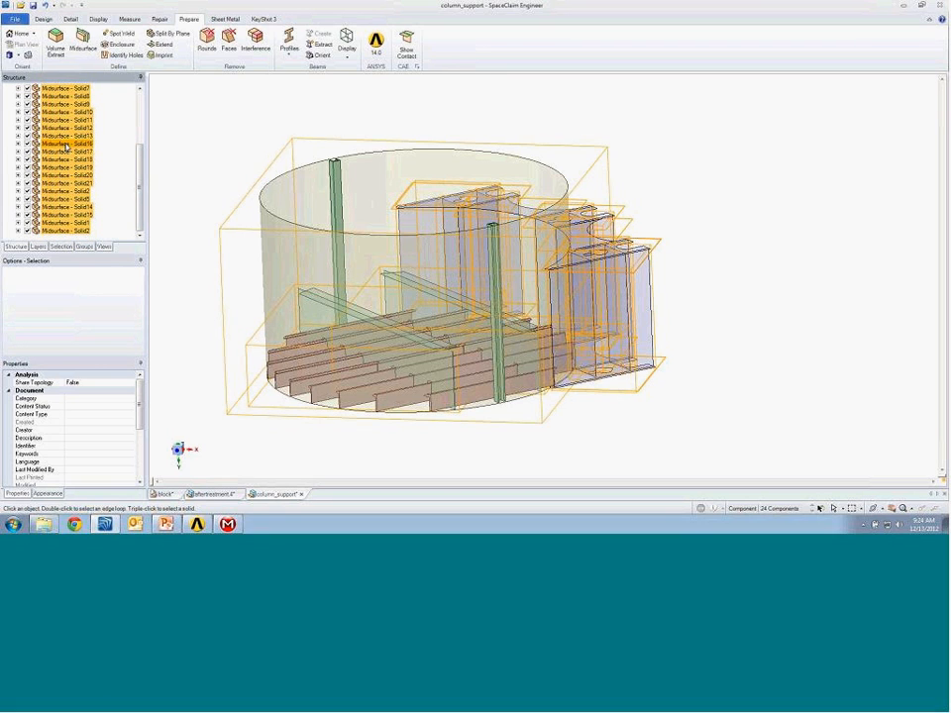
right_click(65, 146)
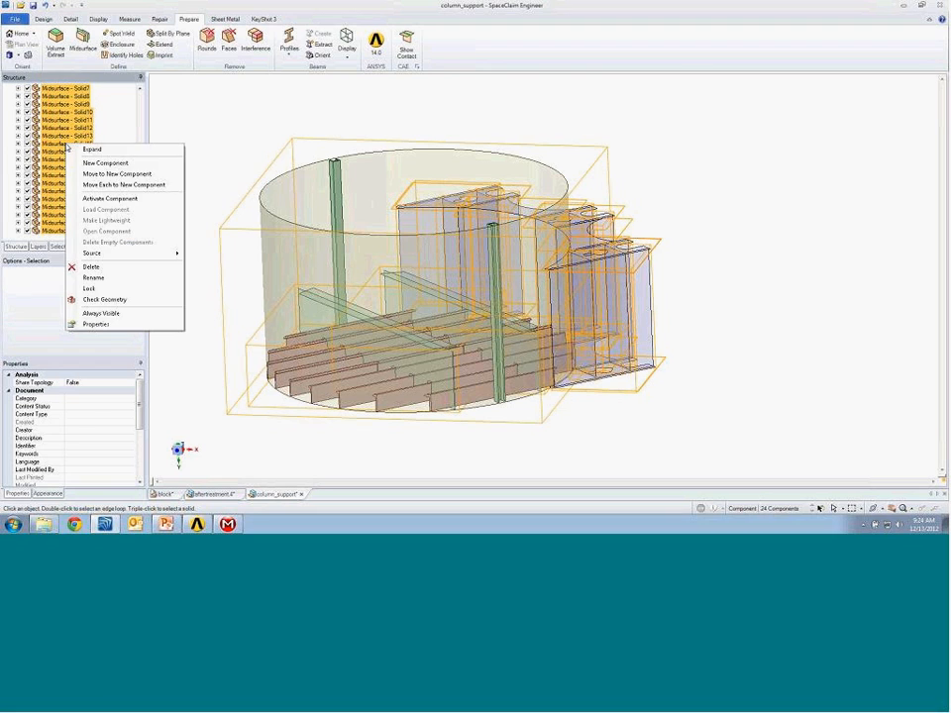
click(122, 175)
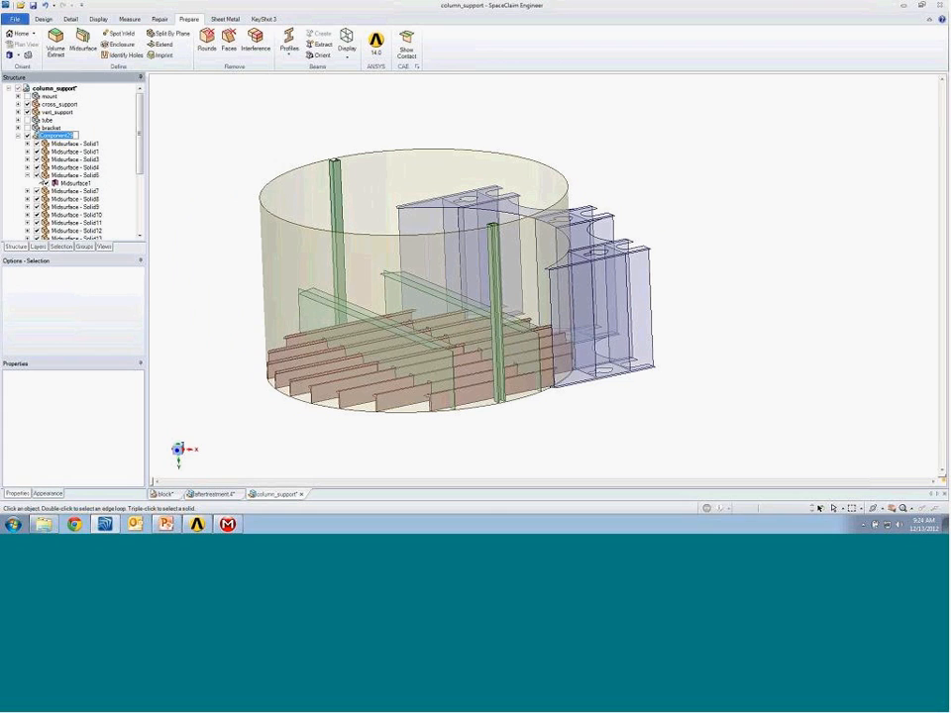
click(28, 178)
click(28, 176)
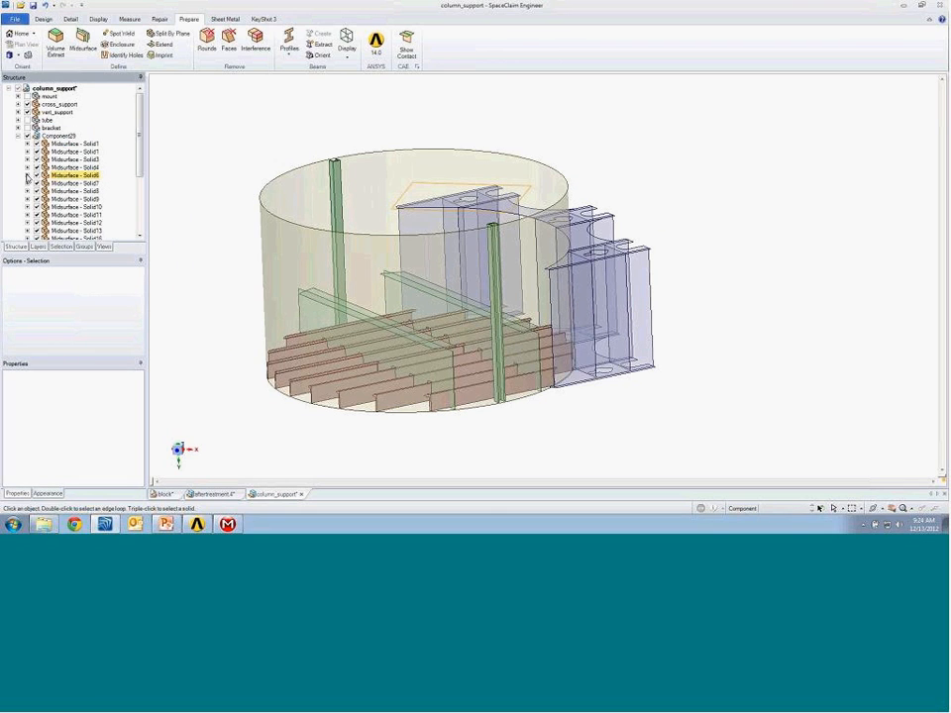
Rename the new component holding all the midsurfaces as midsurfaces, and hide and collapse it.
click(49, 136)
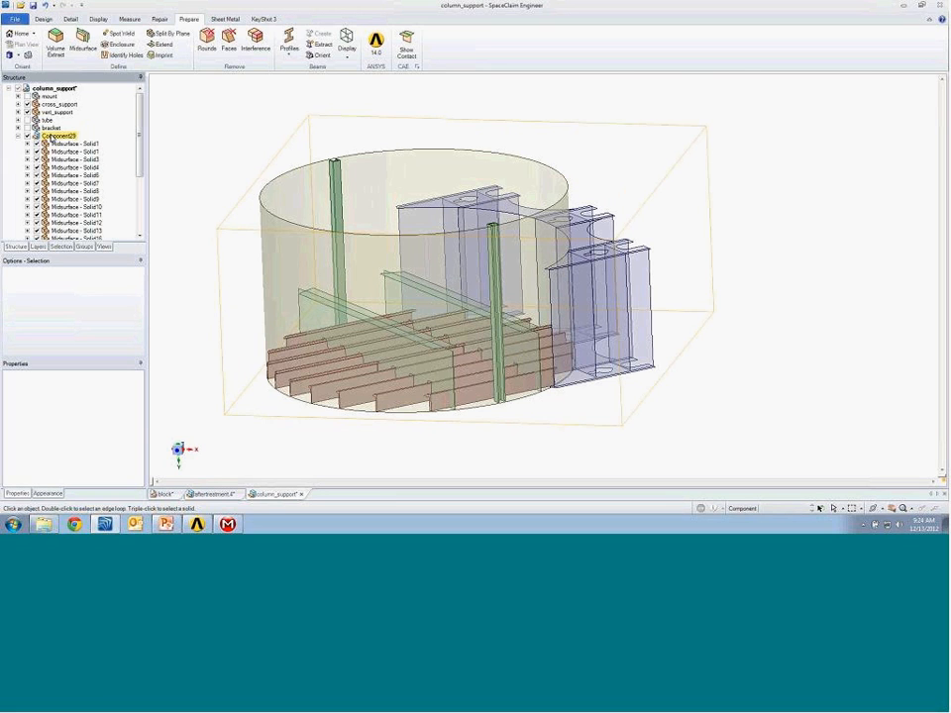
click(50, 136)
right_click(51, 136)
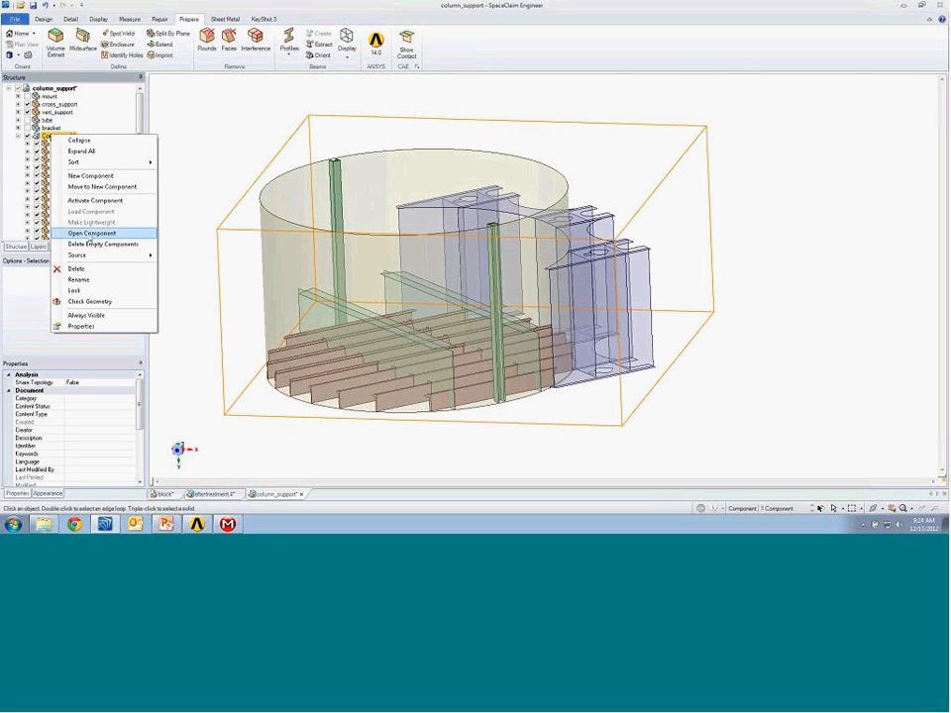
click(94, 281)
text(midsurfa)
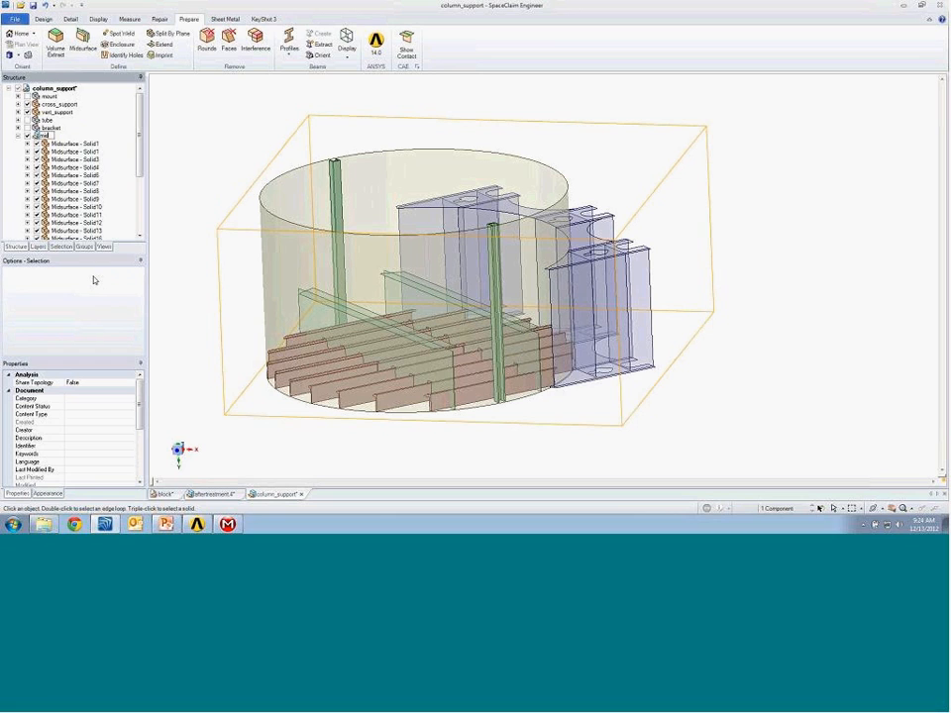
text(ces)
click(27, 136)
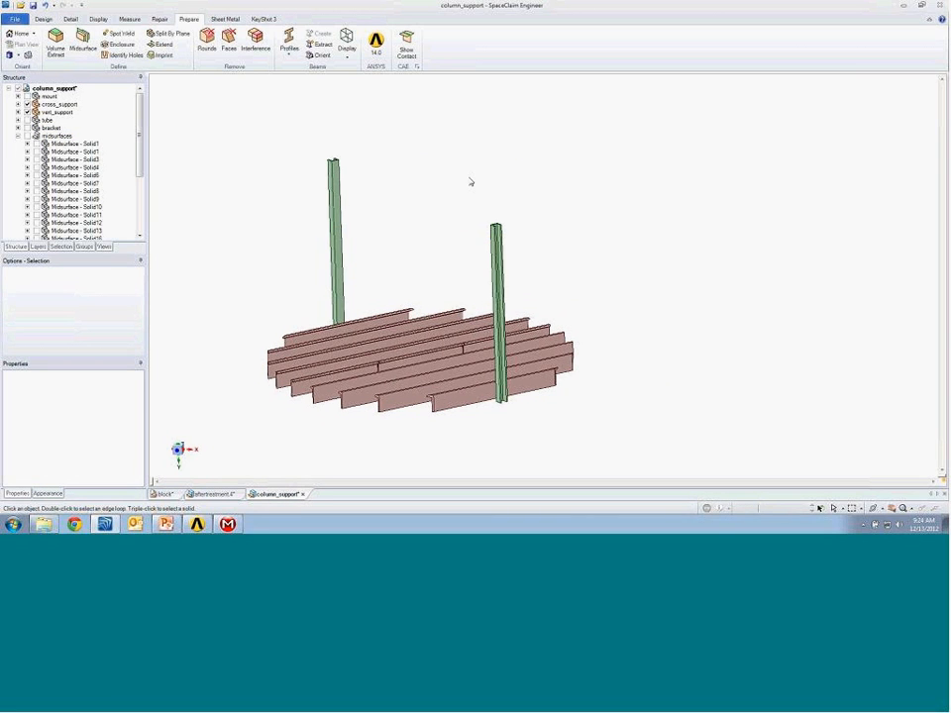
click(18, 135)
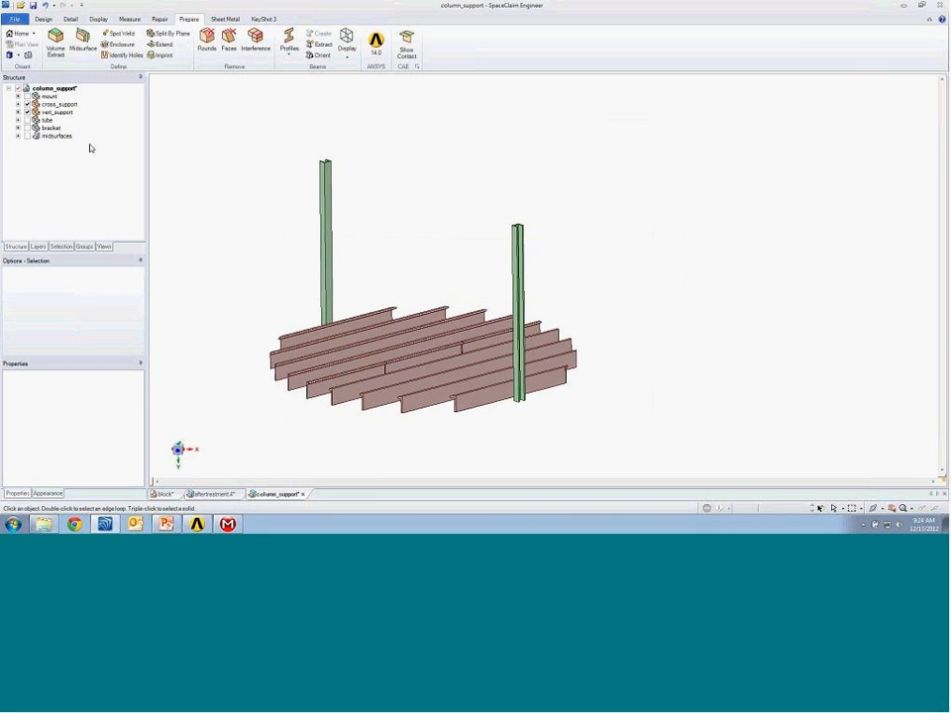
Extract beams from all the cross_support and vert_support solids at once.
middle_drag(552, 192, 464, 168)
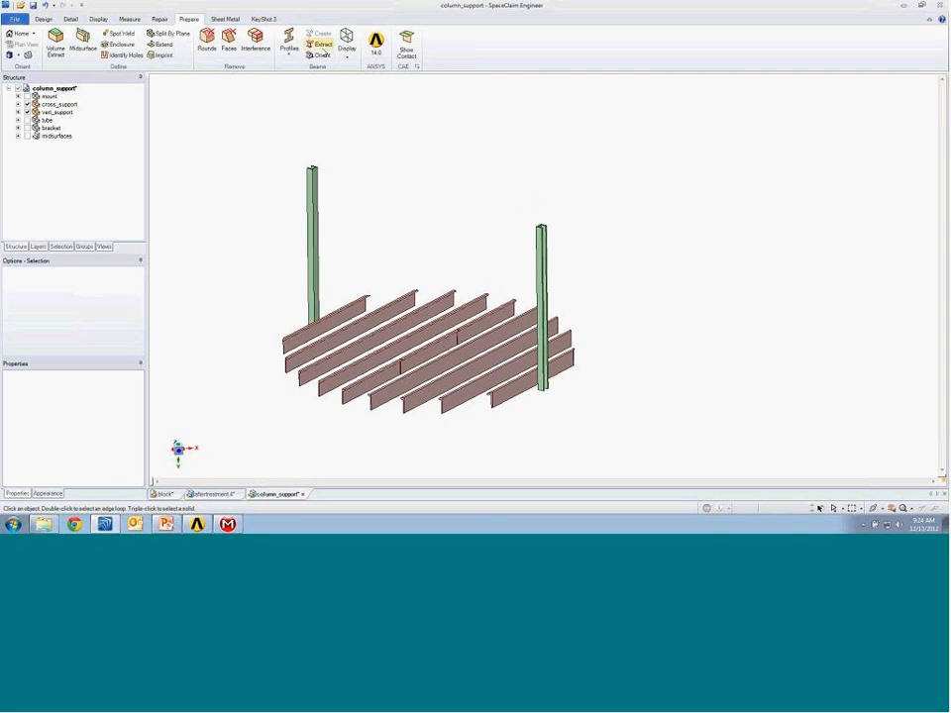
click(323, 46)
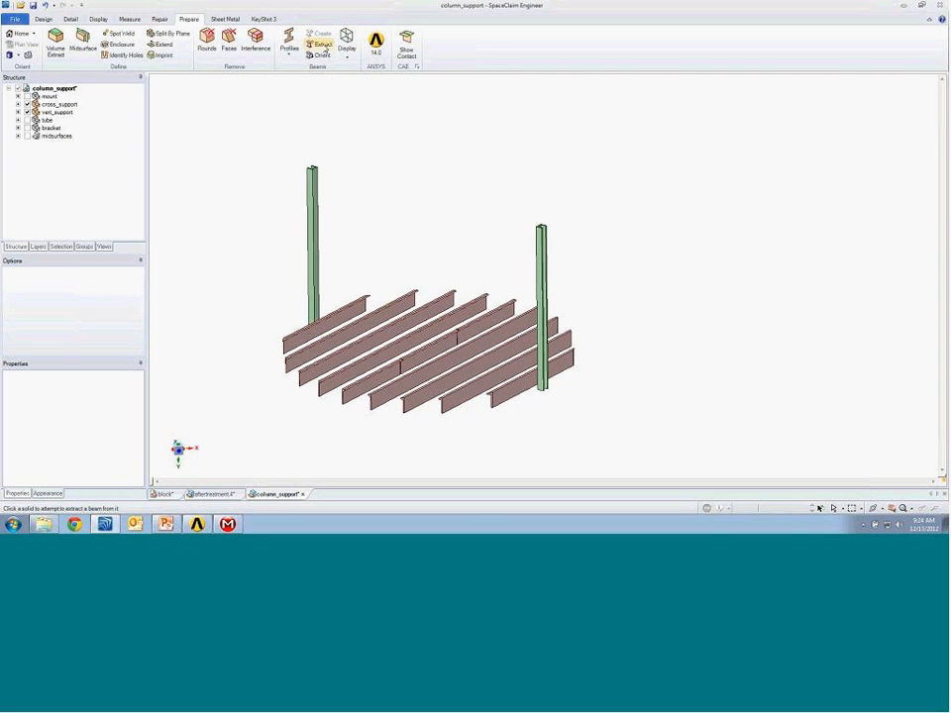
middle_drag(389, 158, 397, 167)
drag(573, 192, 253, 420)
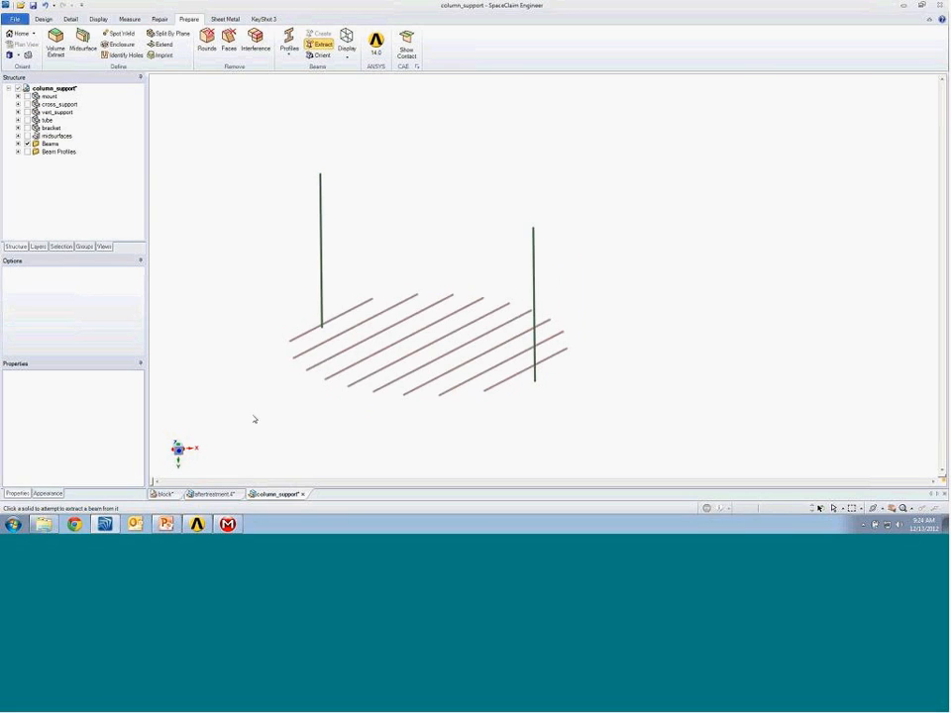
Switch the beam display to Solid Beams.
click(347, 52)
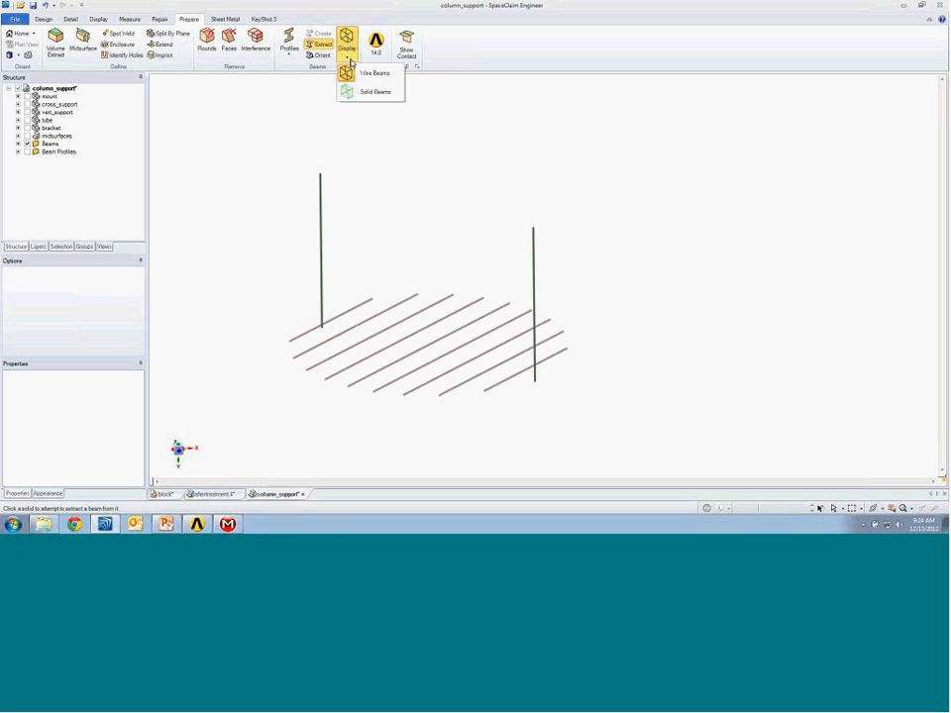
click(375, 93)
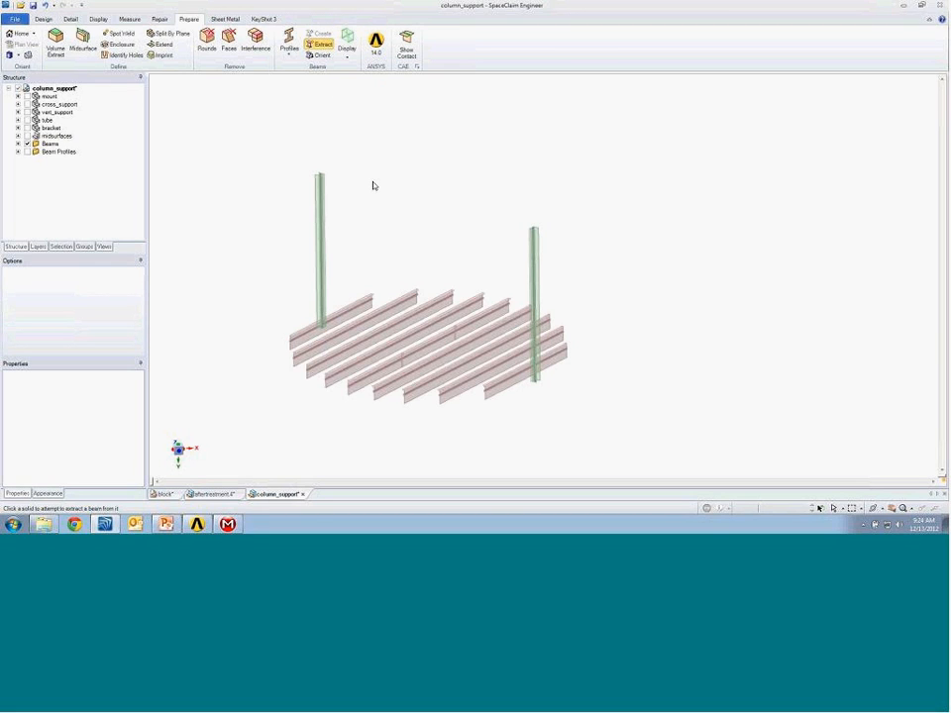
scroll(375, 185, up, 1)
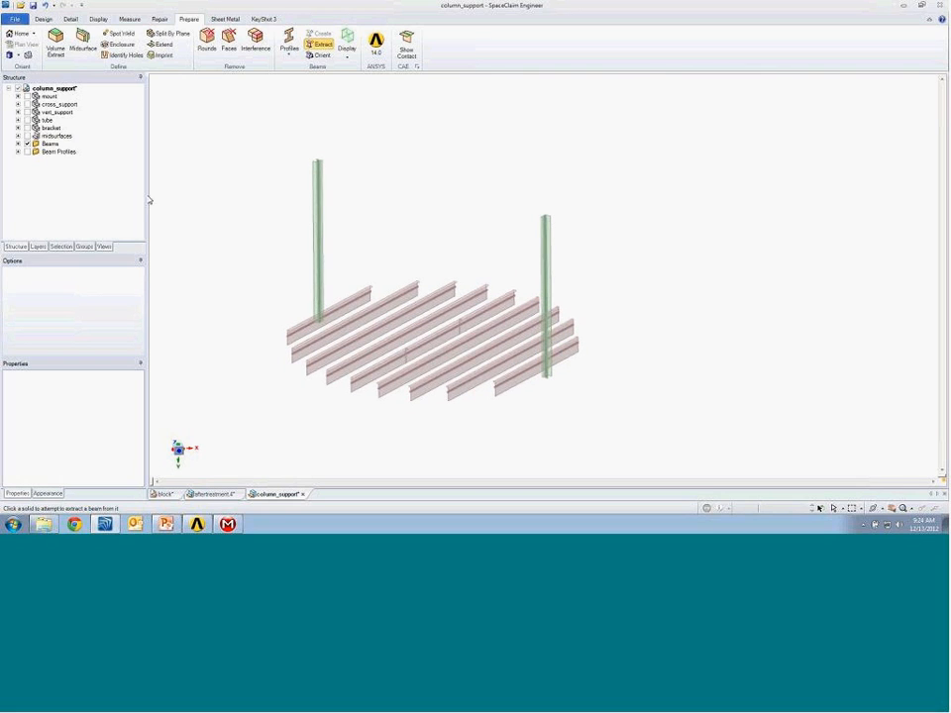
Check the section properties of Extracted Profile1 under Beam Profiles and open that profile for editing.
click(18, 151)
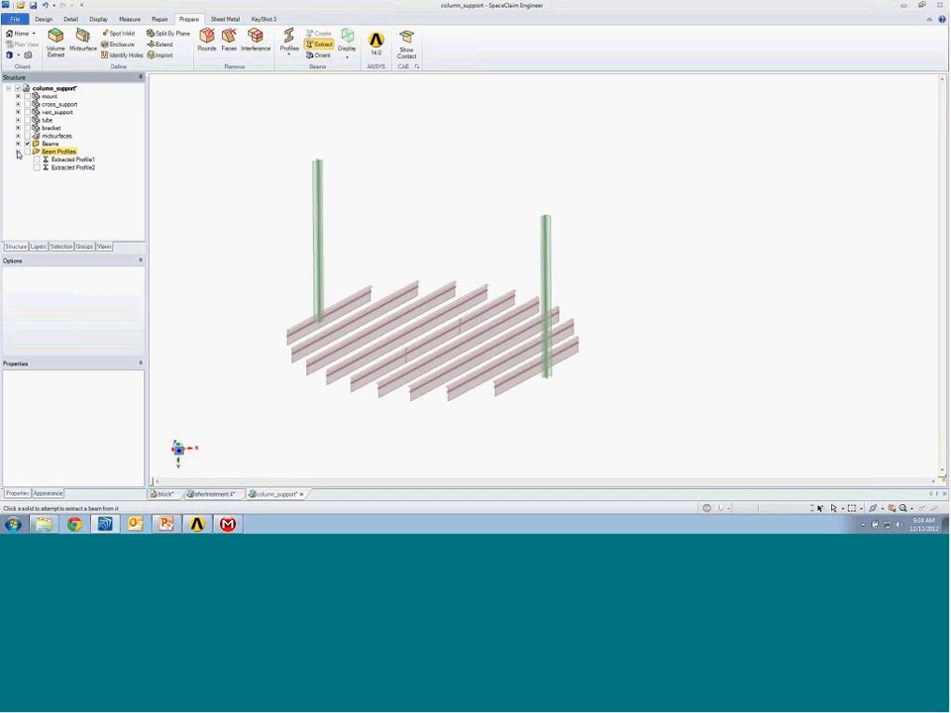
click(69, 167)
click(70, 159)
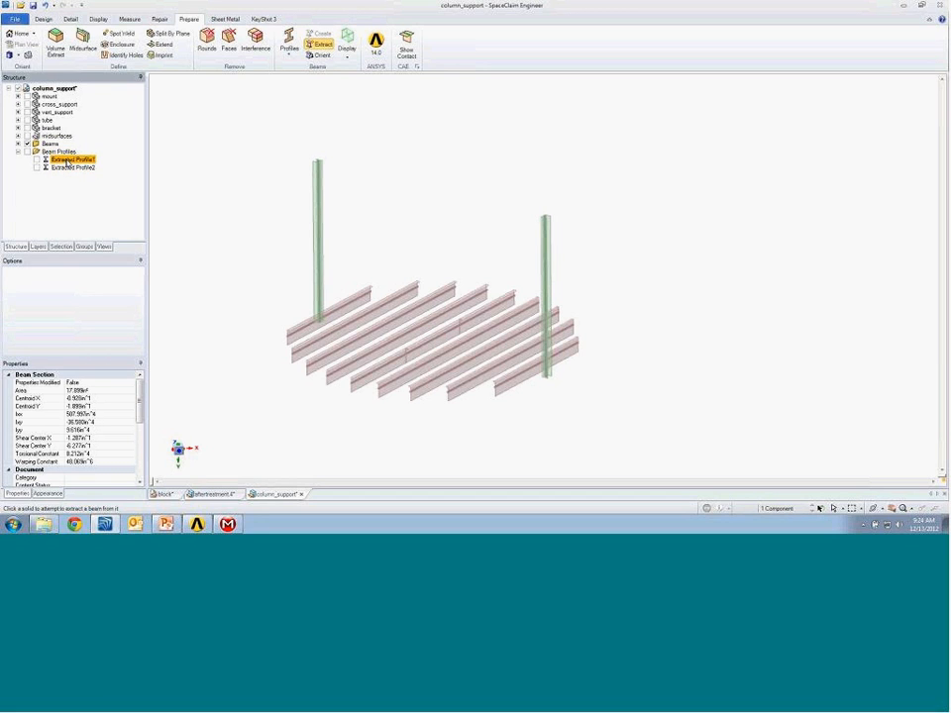
right_click(70, 159)
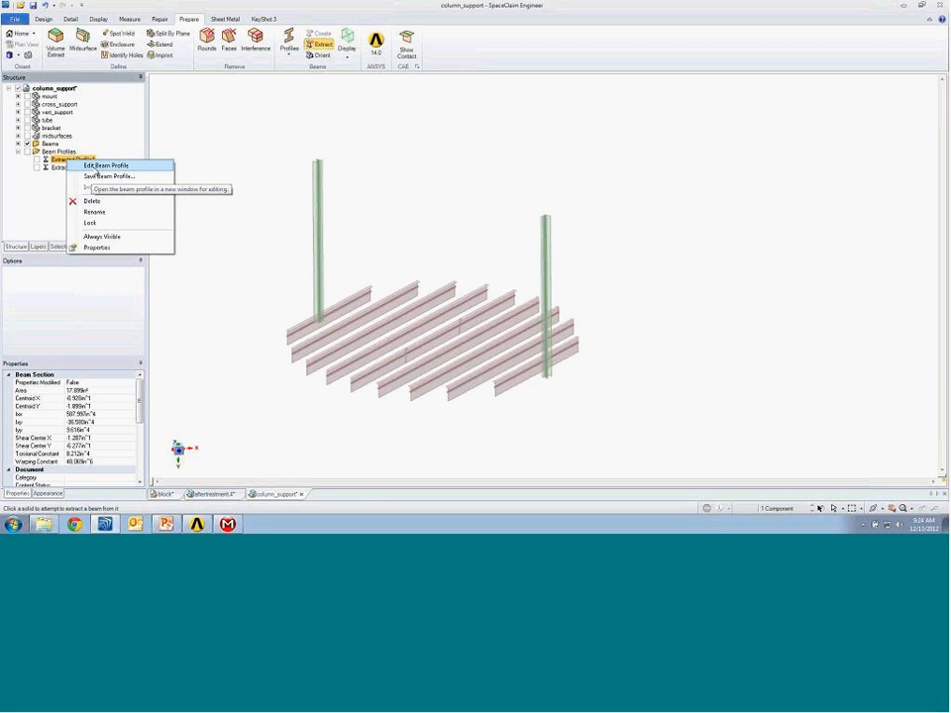
click(99, 167)
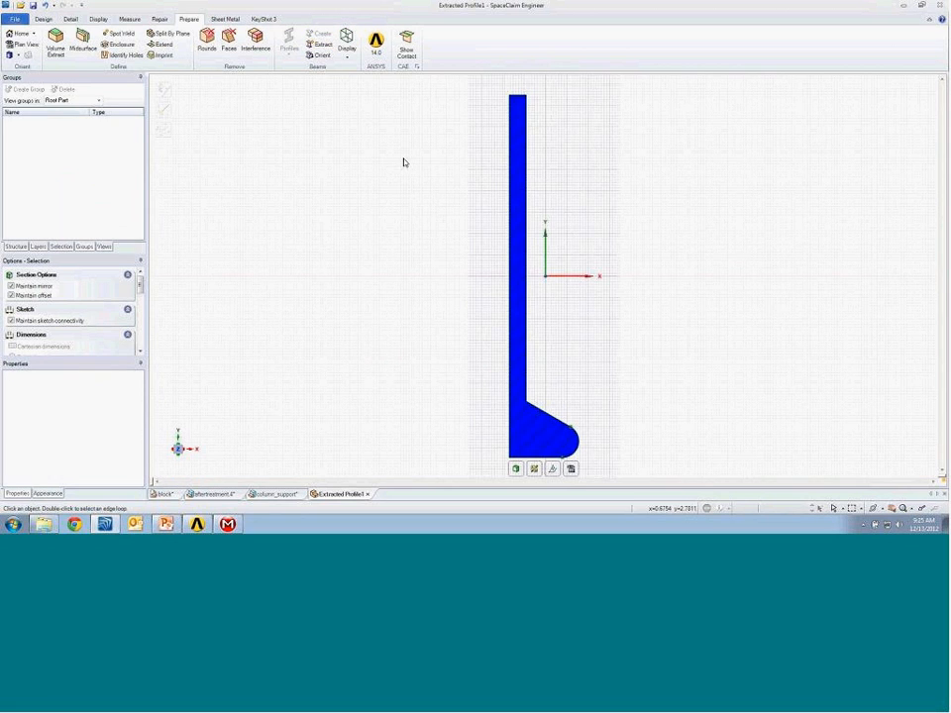
Try changing the web thickness by pulling the long straight side of the beam profile, and close the profile window.
click(44, 20)
click(265, 41)
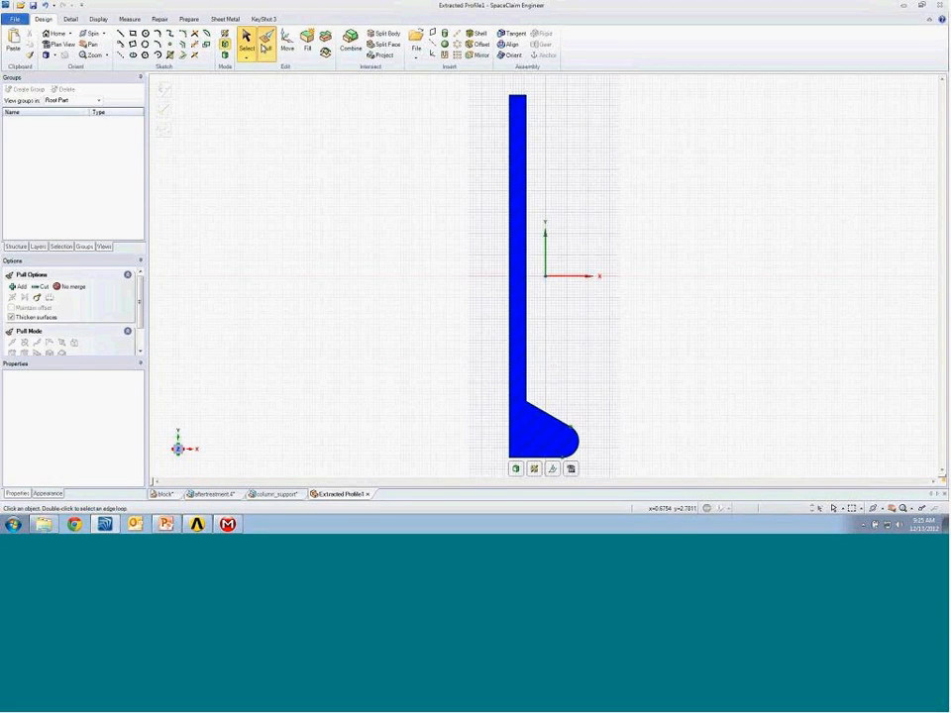
click(504, 132)
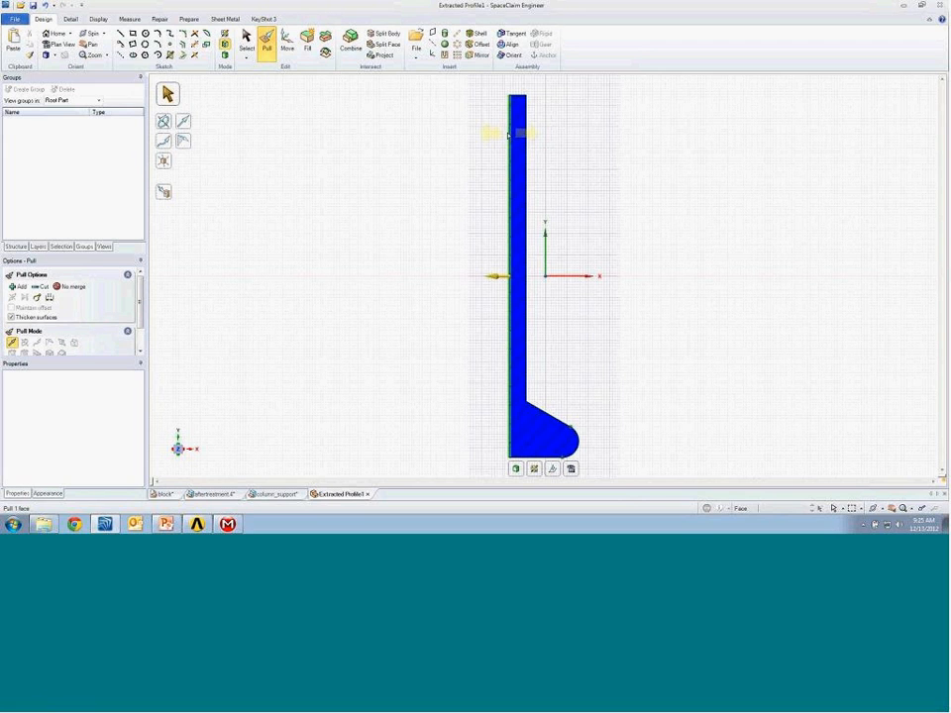
drag(487, 132, 495, 159)
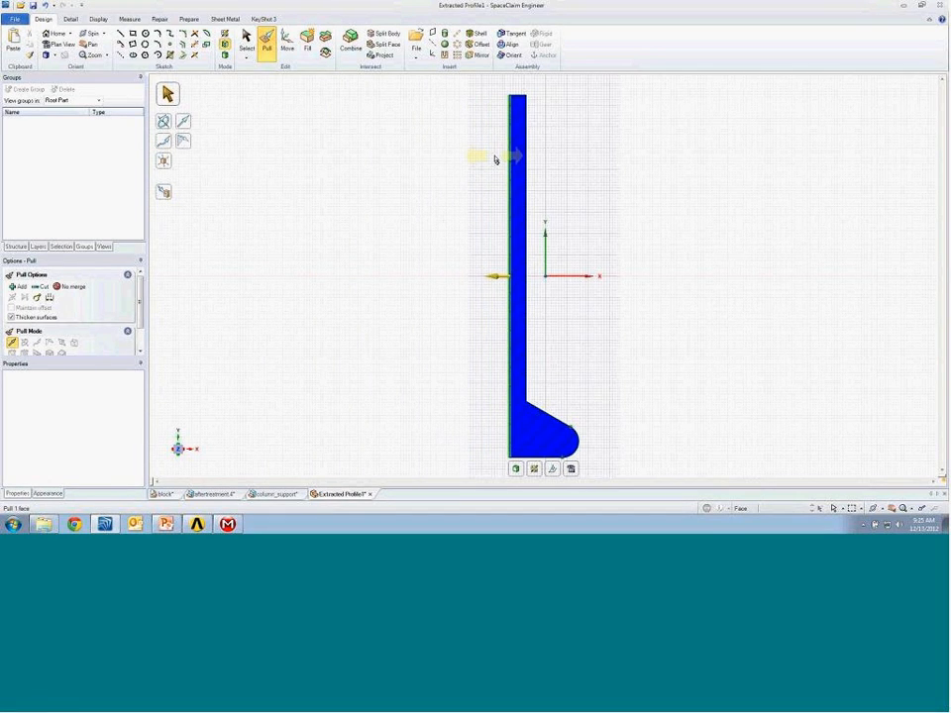
click(385, 393)
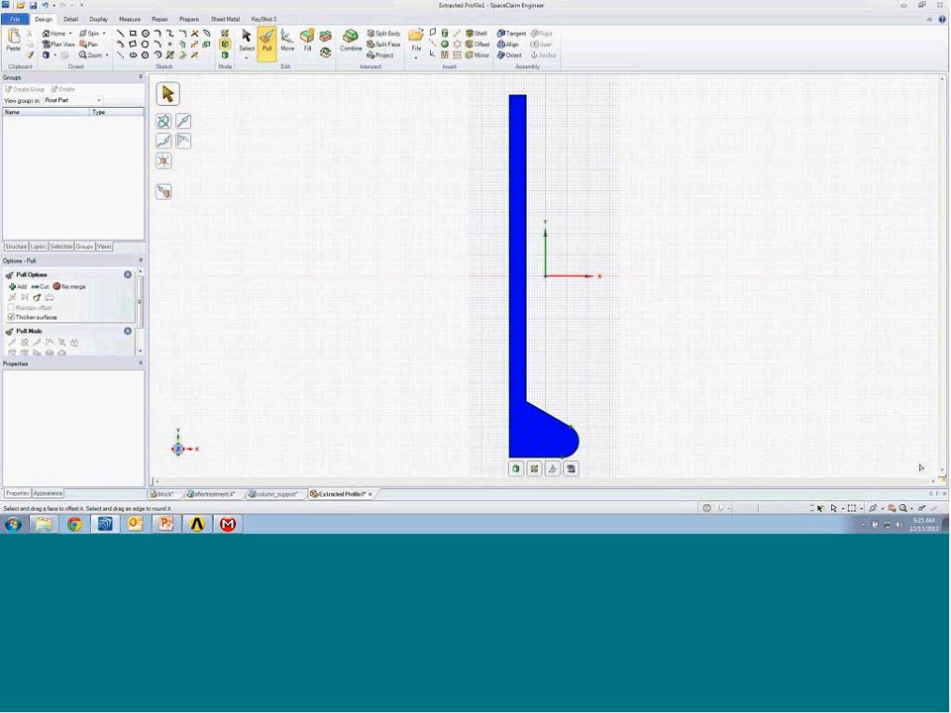
click(371, 494)
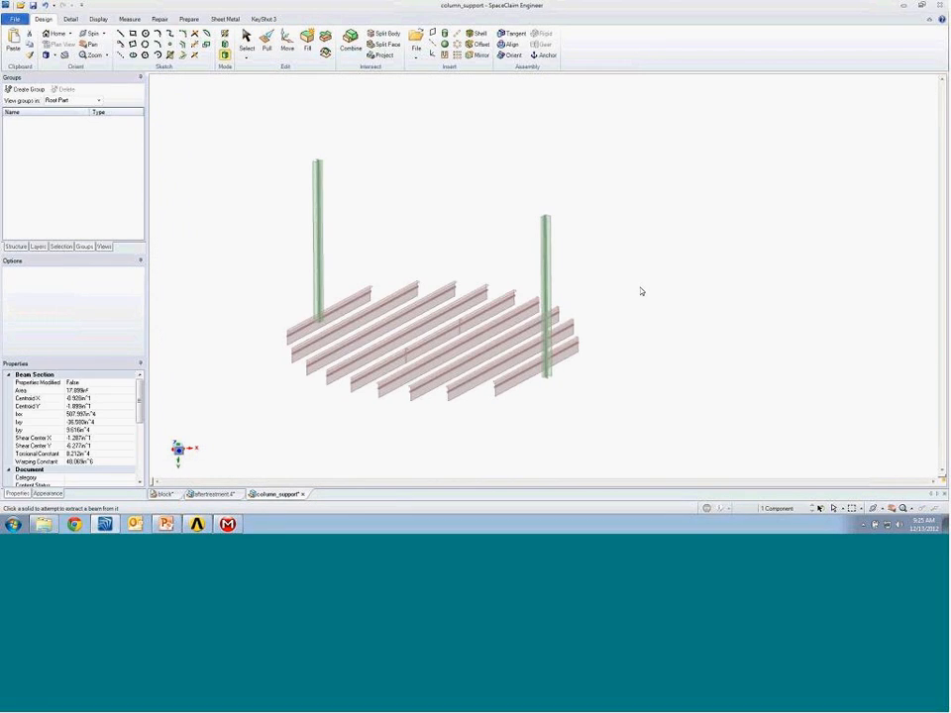
Show the midsurfaces component again together with the extracted beams.
click(641, 290)
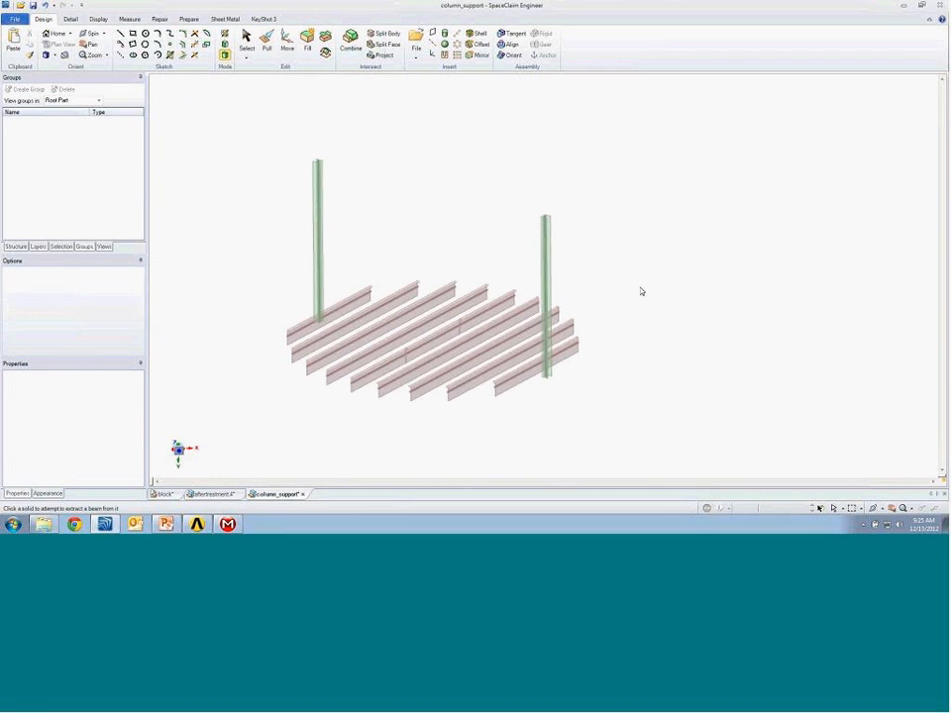
click(13, 247)
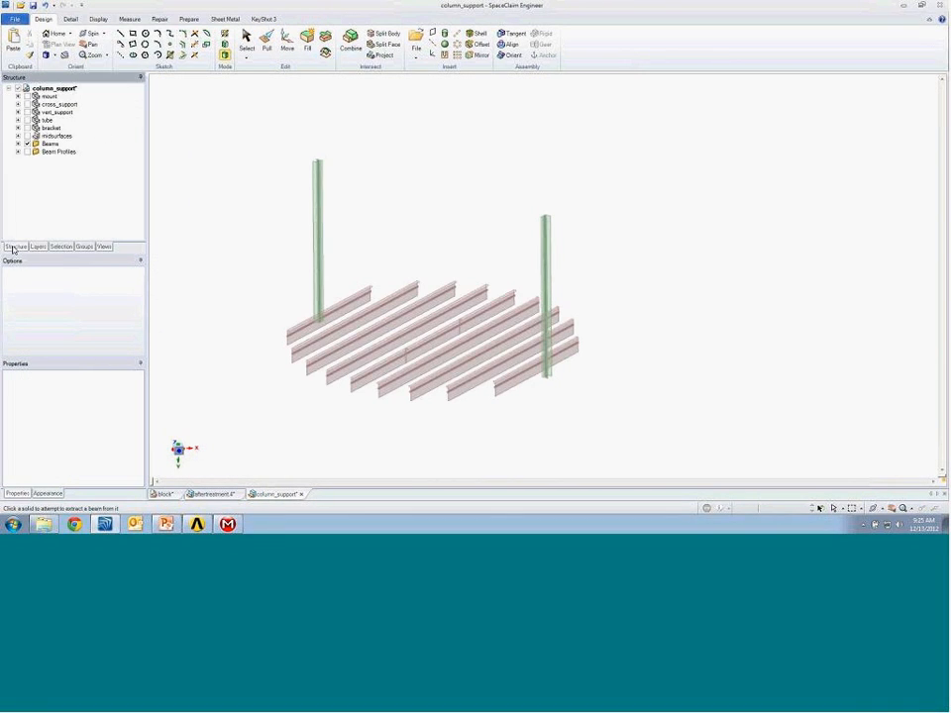
click(26, 135)
key(Escape)
middle_drag(645, 146, 644, 146)
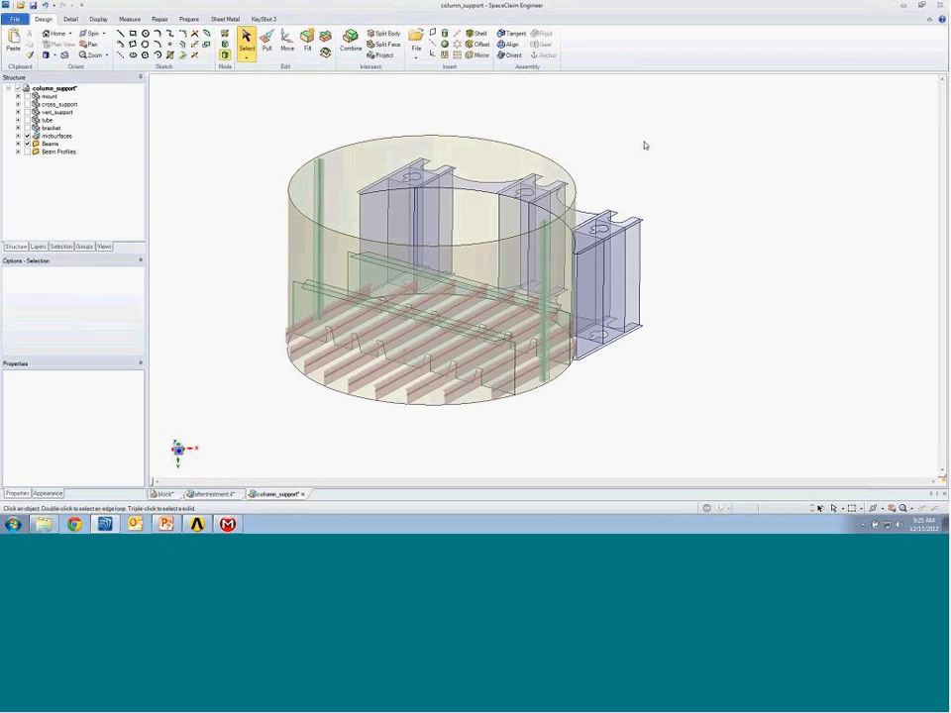
middle_drag(645, 146, 652, 159)
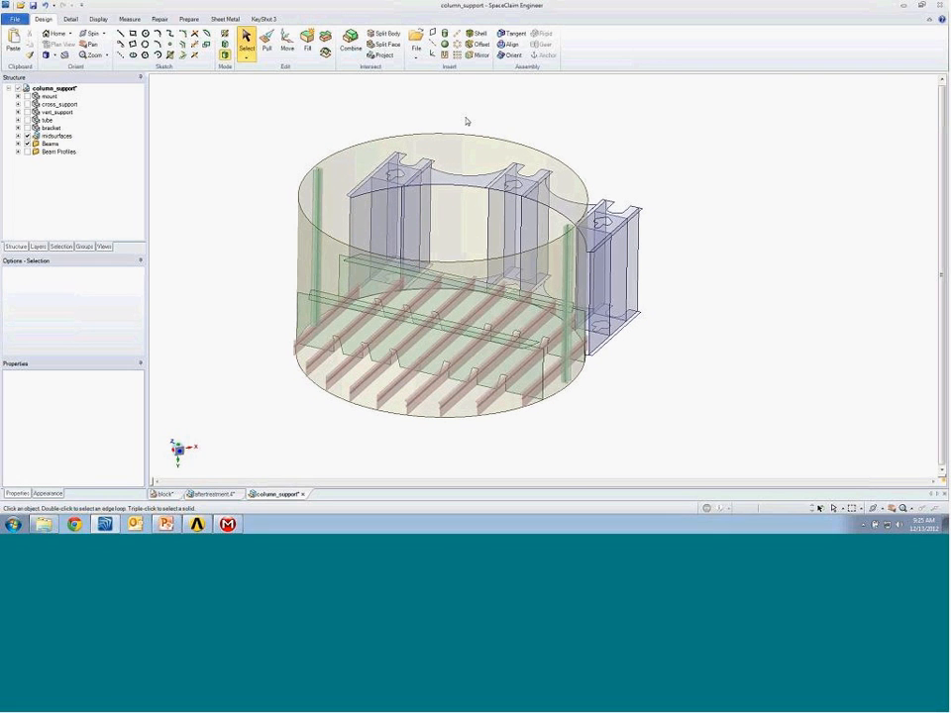
click(269, 49)
click(582, 176)
mouse_move(669, 188)
mouse_down()
mouse_move(673, 159)
mouse_move(665, 243)
mouse_move(661, 175)
mouse_up()
click(664, 181)
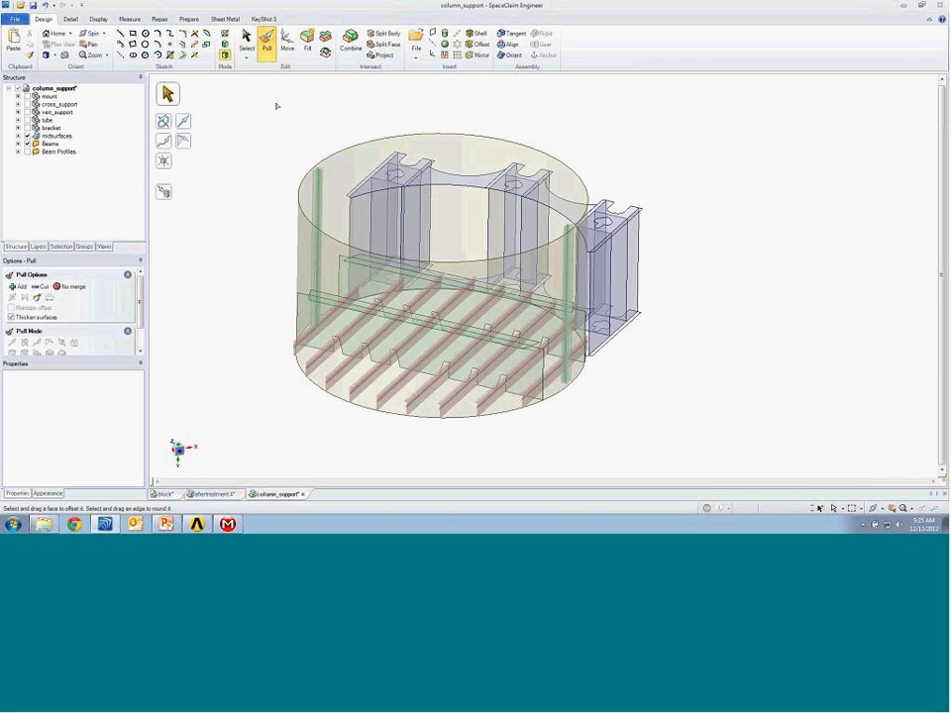
Box-select the notch edges along the lower edge of the front green bracket midsurface and fill them.
middle_drag(277, 106, 329, 411)
key(s)
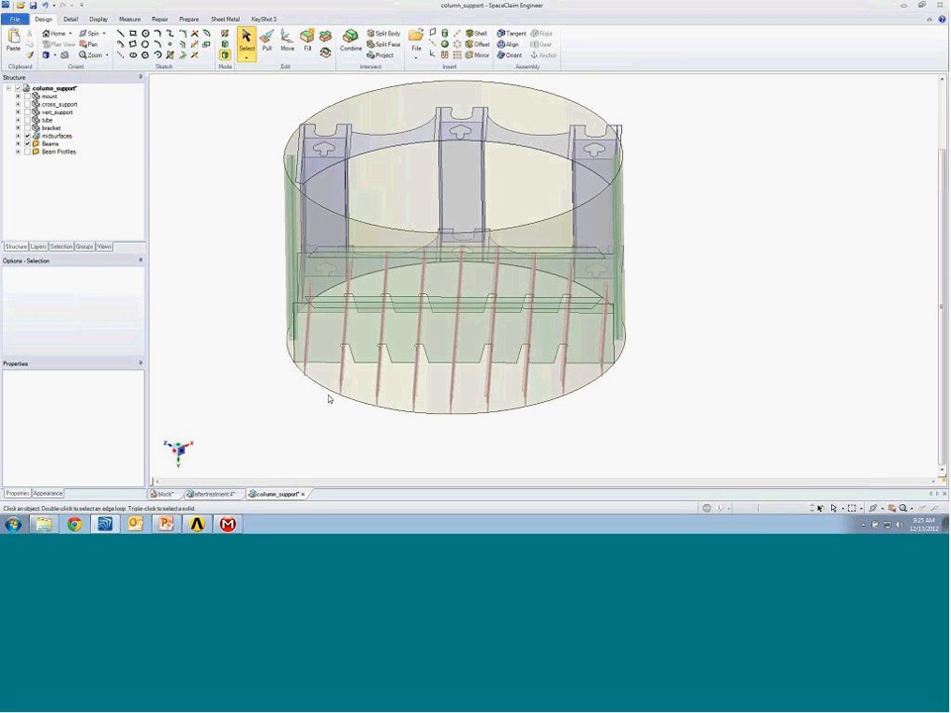
click(331, 373)
drag(331, 372, 581, 338)
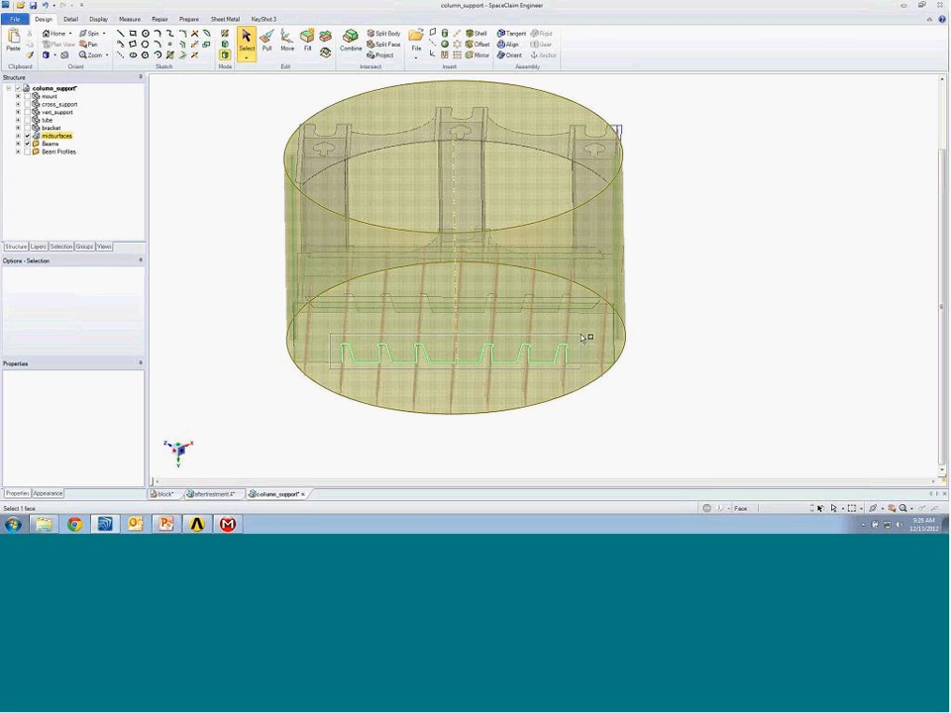
drag(581, 338, 581, 337)
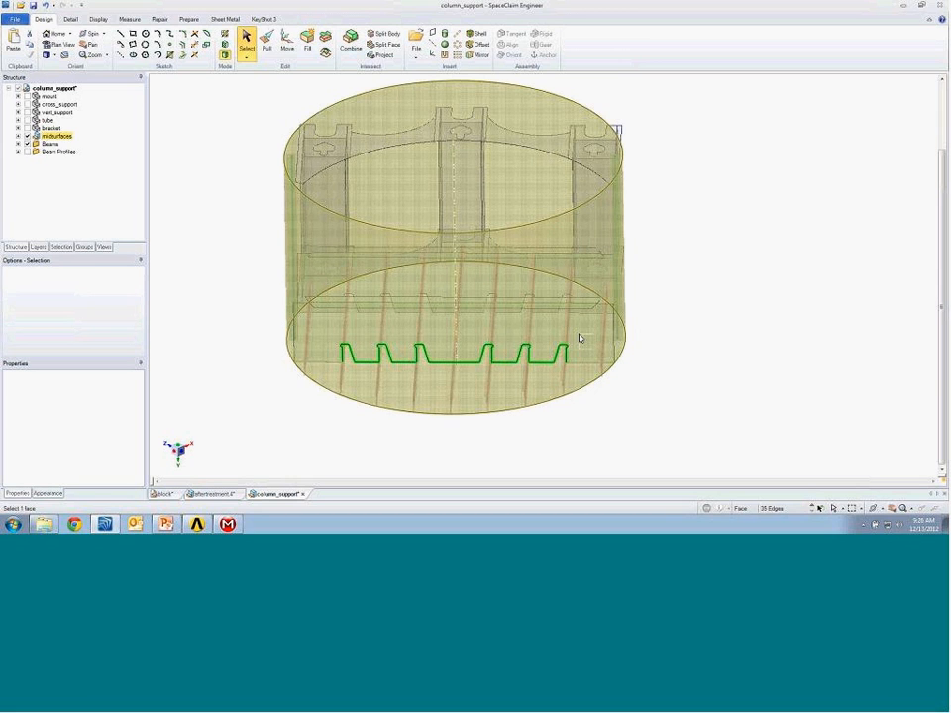
click(313, 58)
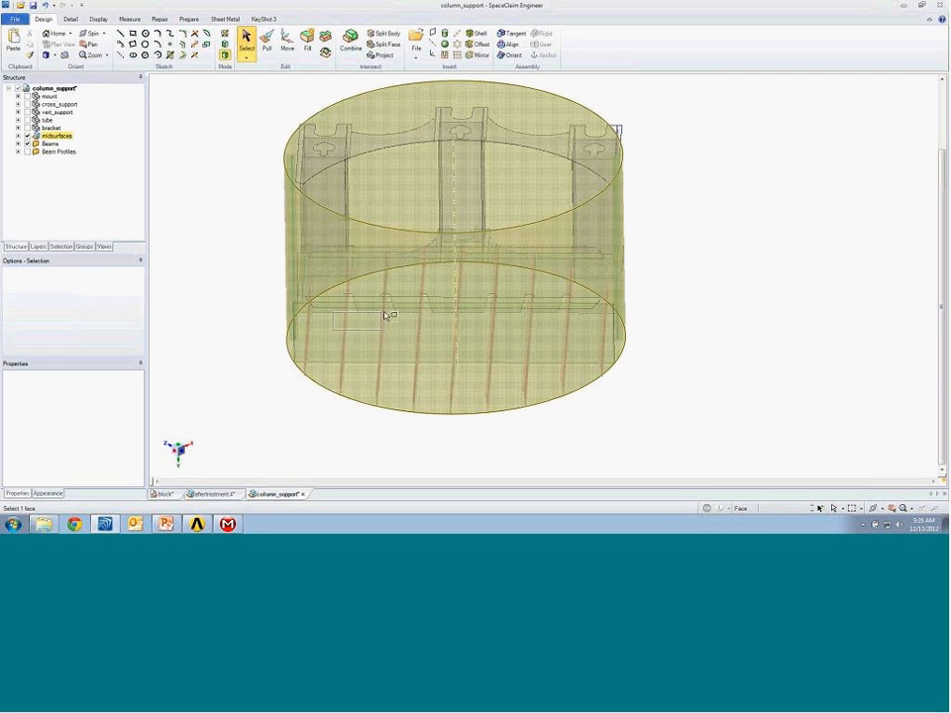
Select the notch edges of the rear green bracket midsurface and remove the notches with Fill.
click(580, 289)
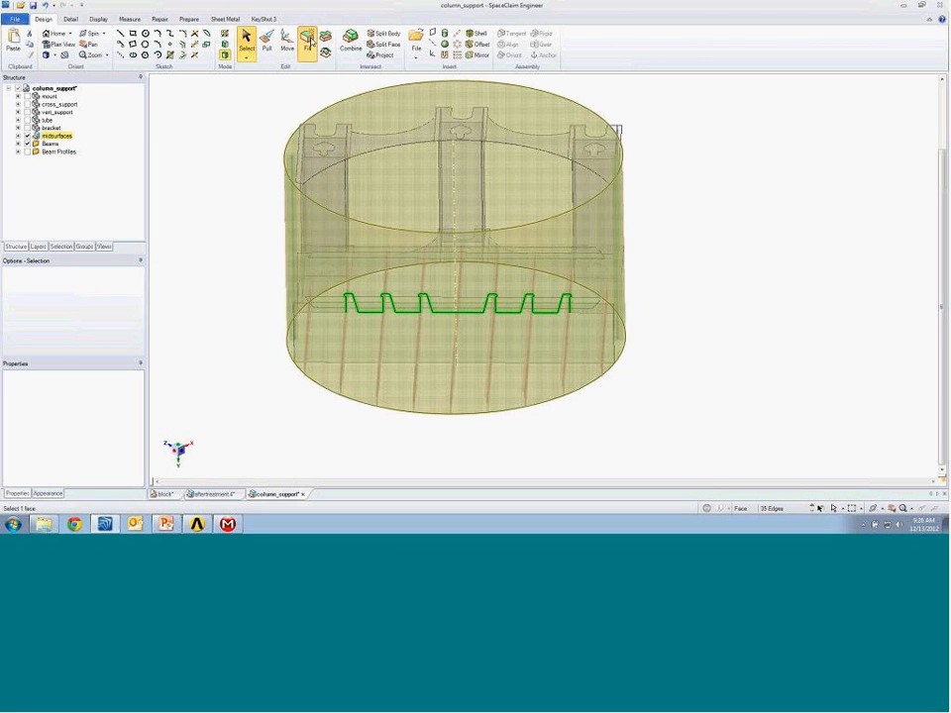
click(308, 40)
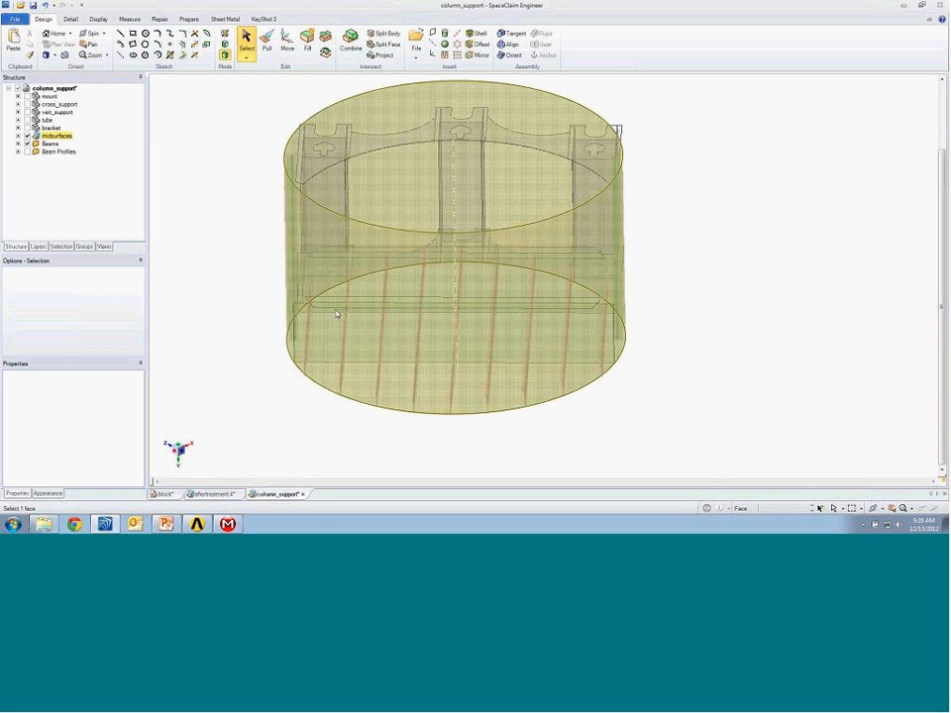
middle_drag(481, 327, 299, 115)
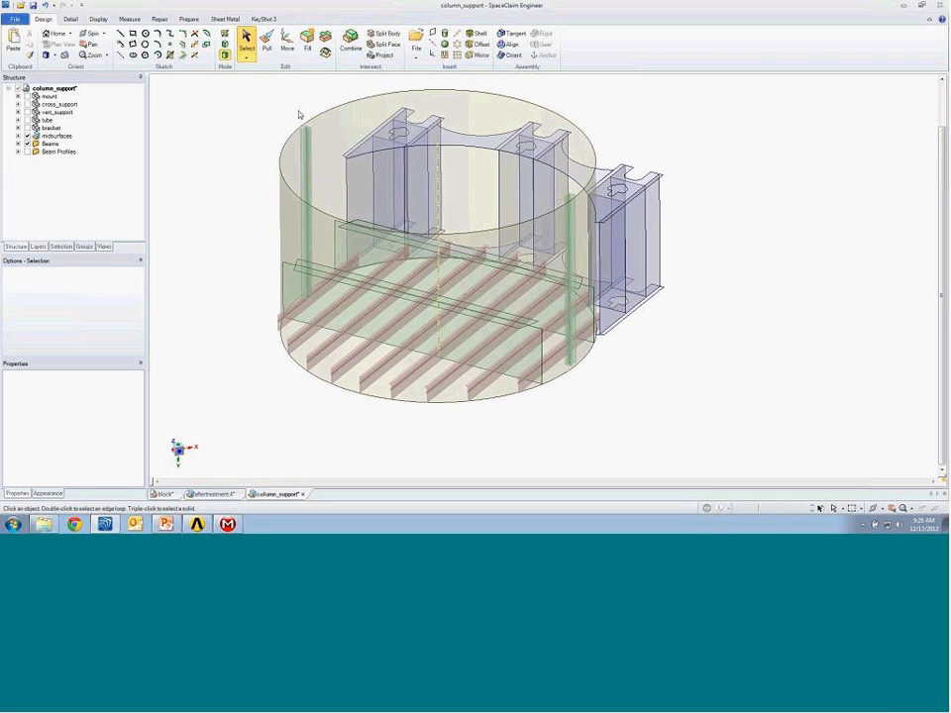
Start Extend and search for gaps between the beams and midsurfaces with a maximum distance of 4 in.
middle_drag(581, 158, 586, 245)
click(570, 124)
scroll(586, 246, up, 8)
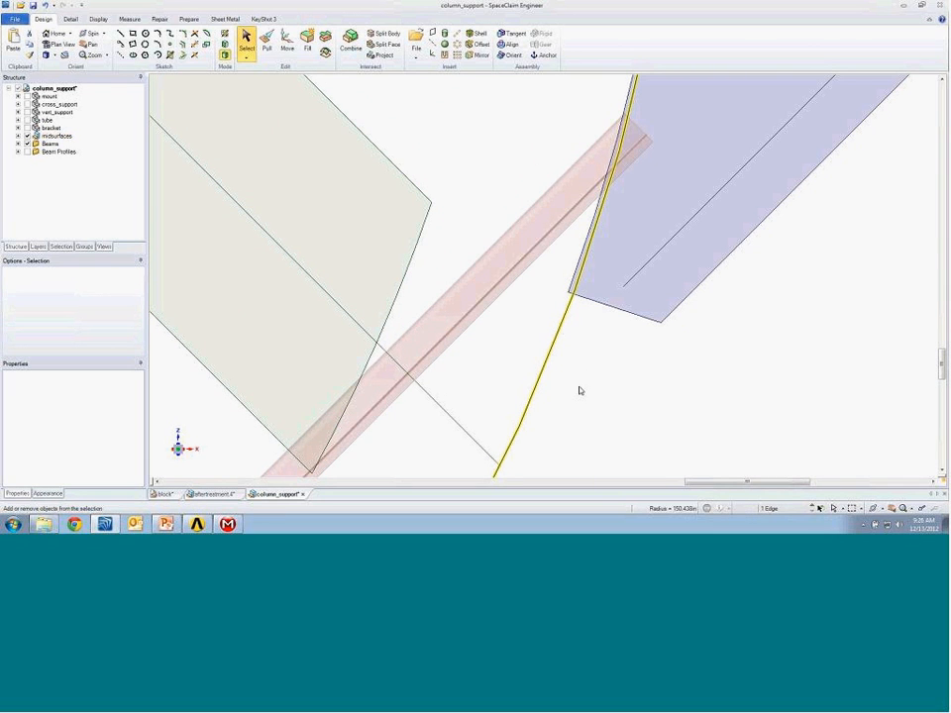
middle_drag(578, 387, 586, 308)
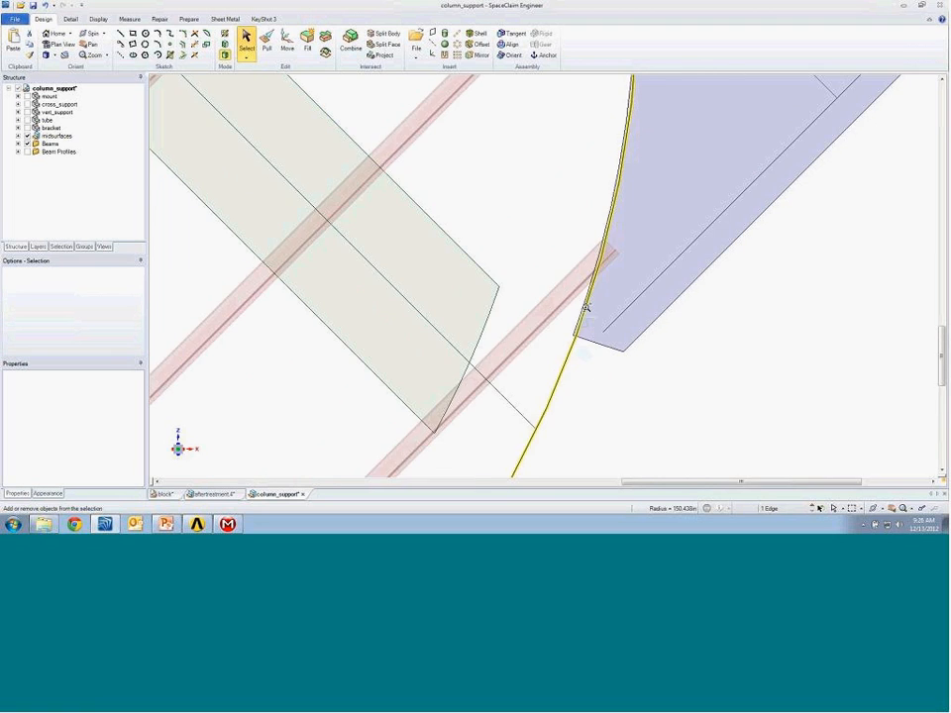
key(v)
click(188, 19)
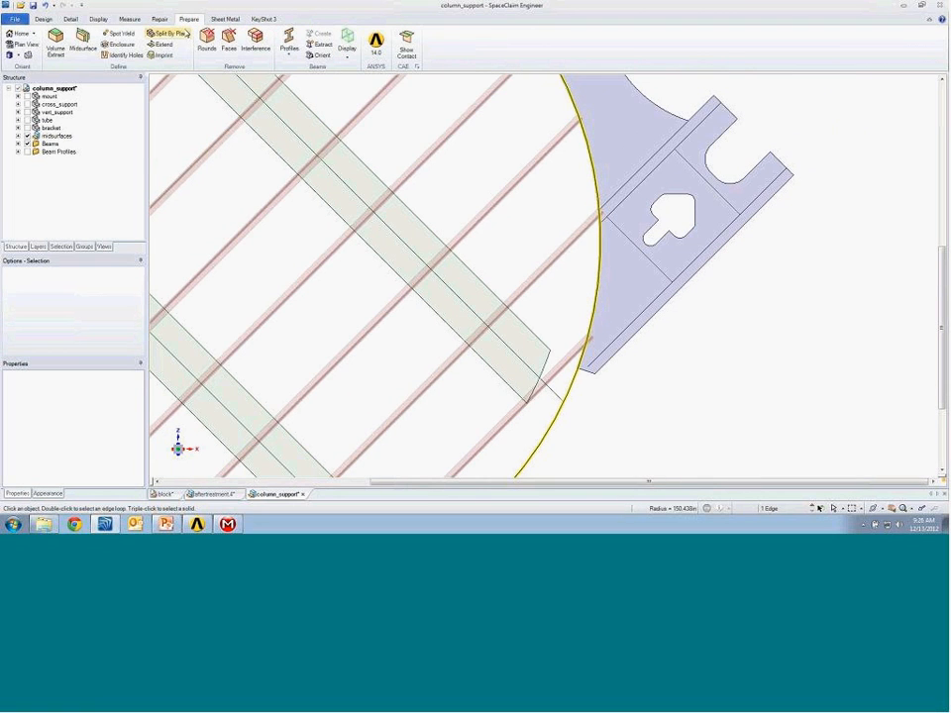
click(160, 43)
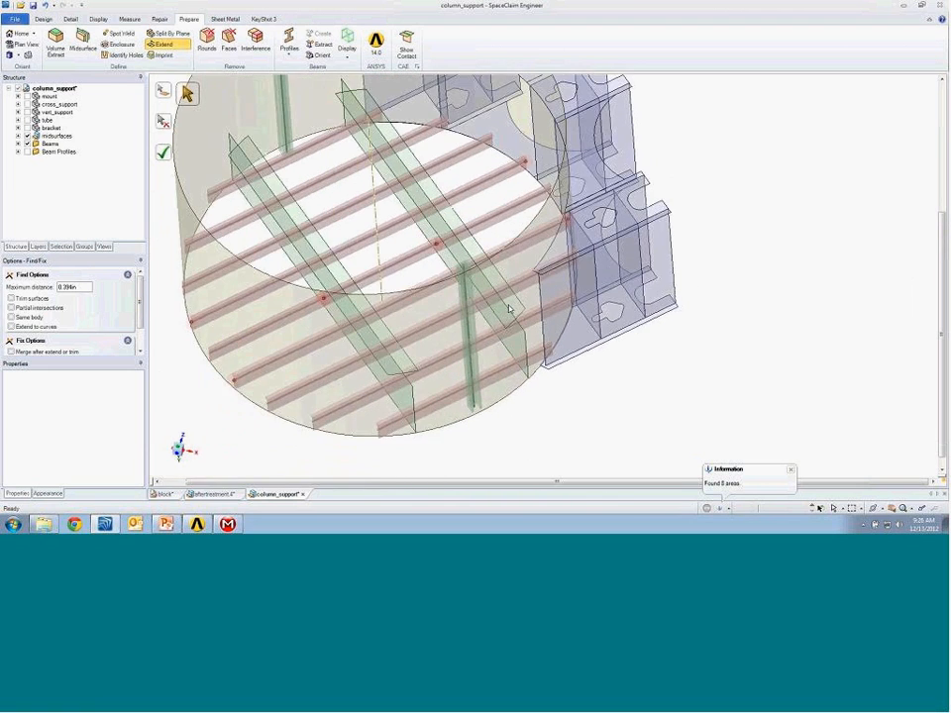
double_click(77, 287)
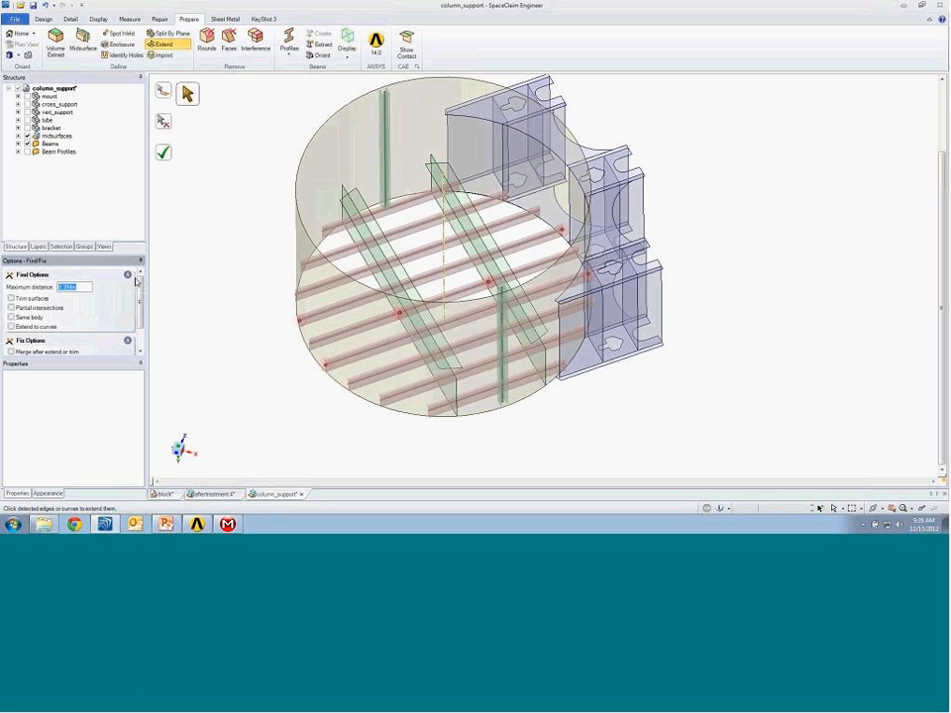
text(4)
key(Return)
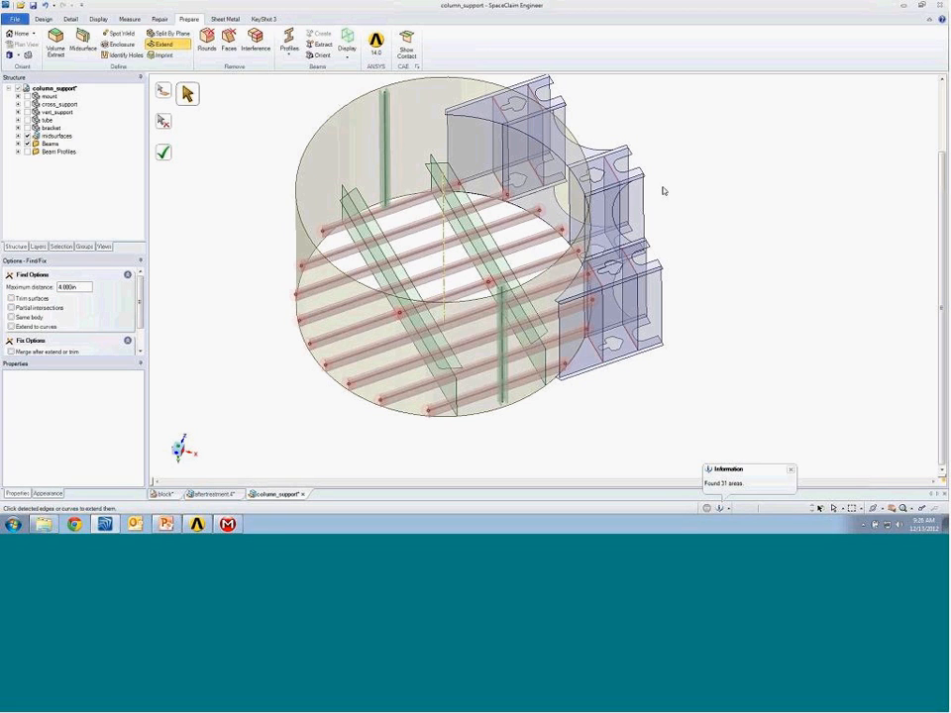
Extend the detected ends of the two outermost floor beams to the cylindrical wall individually.
middle_drag(664, 191, 497, 277)
ctrl+middle_drag(359, 378, 335, 523)
click(369, 373)
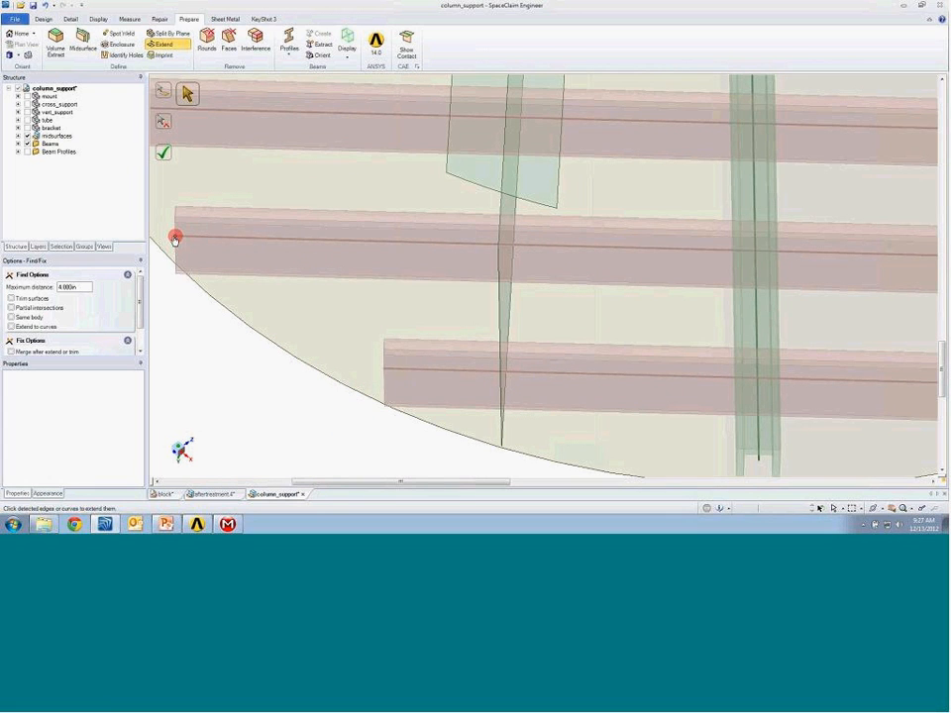
click(175, 239)
ctrl+middle_drag(269, 403, 293, 262)
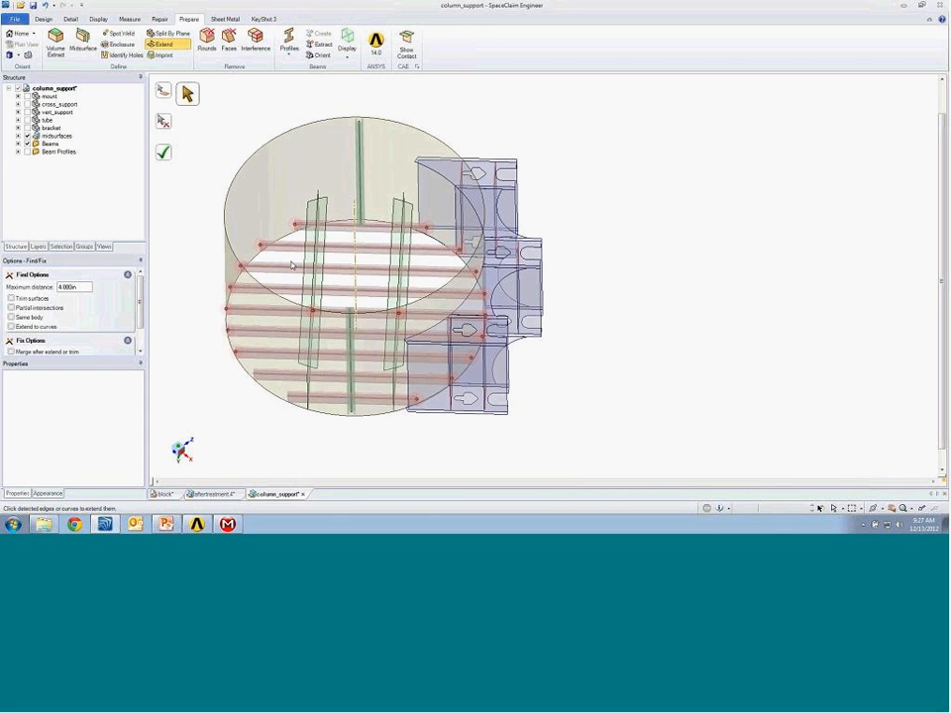
Extend the detected plate edge near the upper corner of the rear mount midsurface to the adjoining plate.
middle_drag(511, 241, 544, 215)
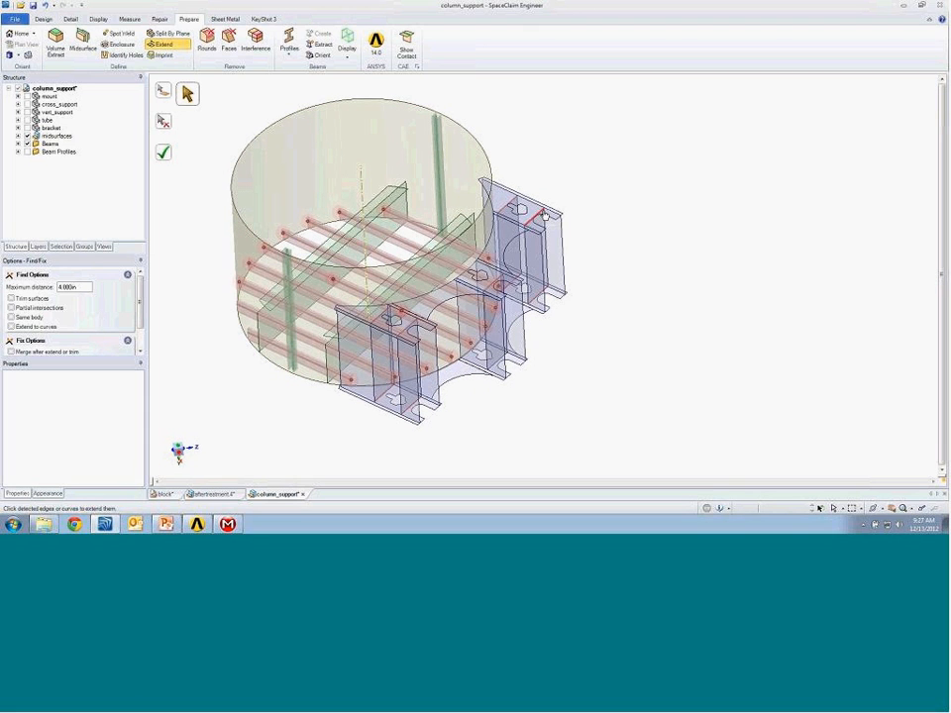
ctrl+middle_drag(526, 224, 513, 435)
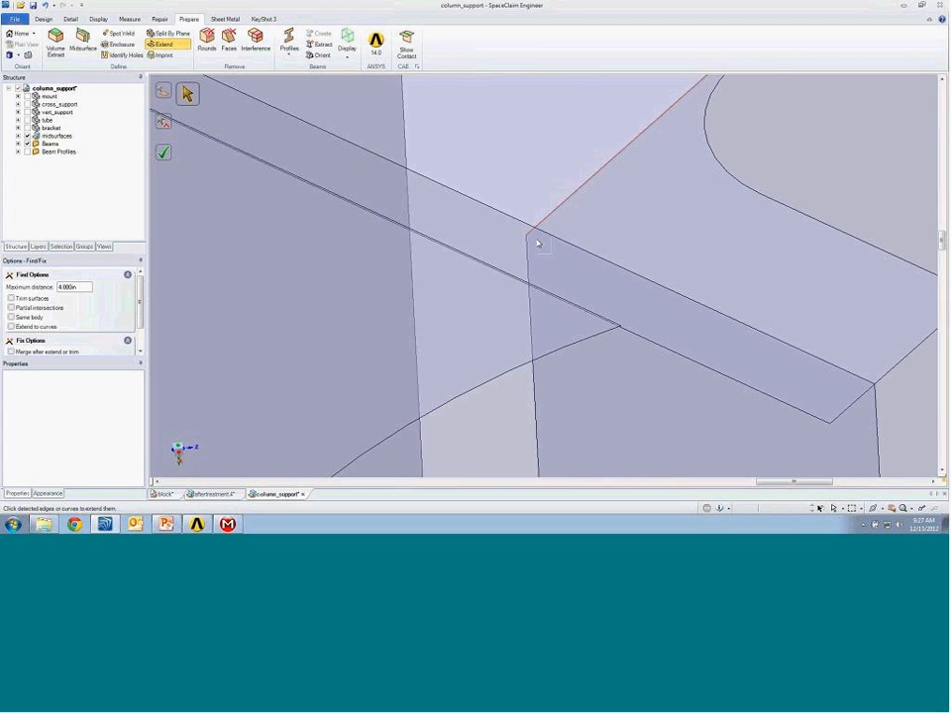
click(531, 235)
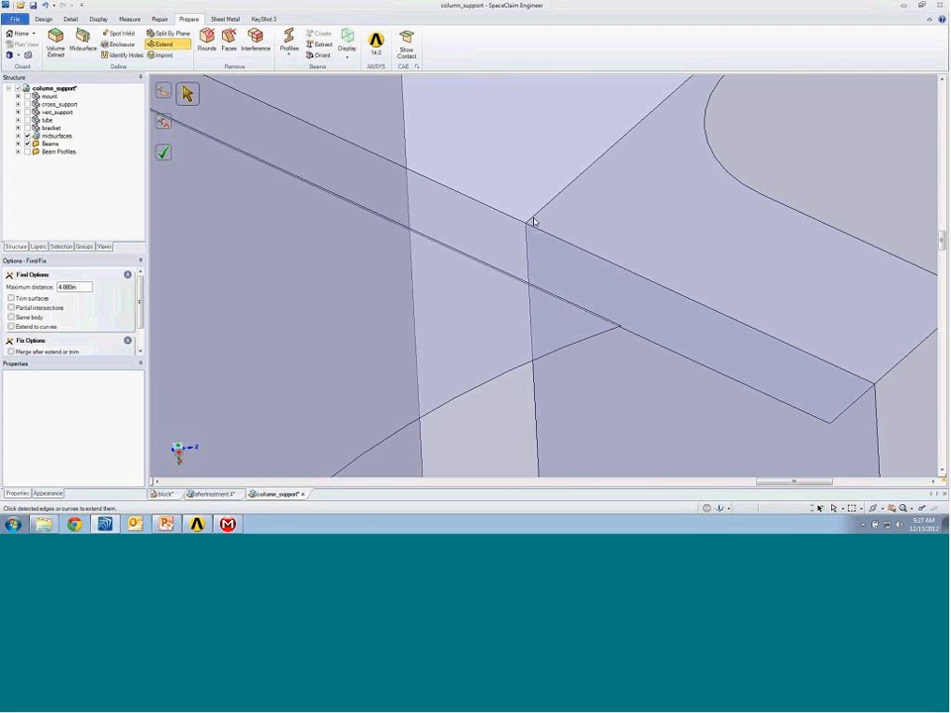
ctrl+middle_drag(535, 369, 551, 107)
Extend all remaining detected beam ends and plate edges together.
shift+middle_drag(567, 332, 620, 227)
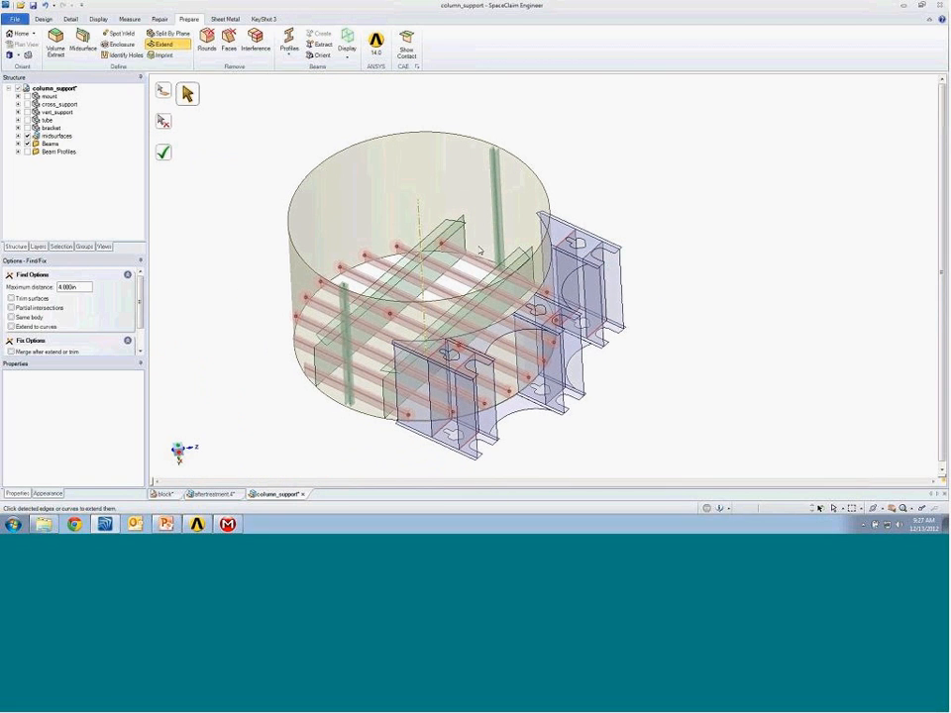
click(164, 158)
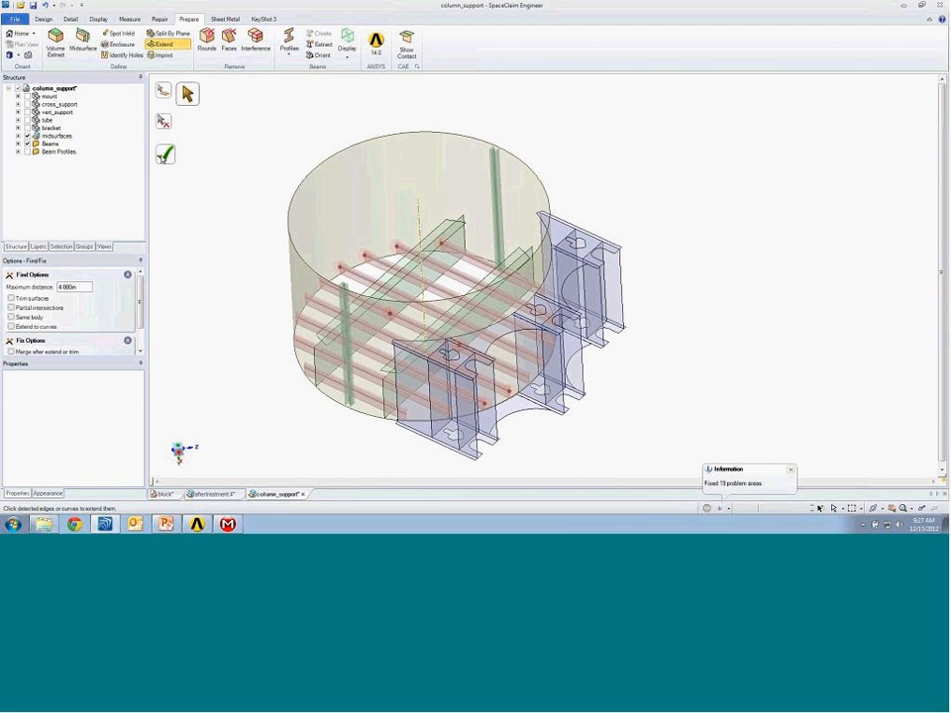
middle_drag(164, 159, 199, 284)
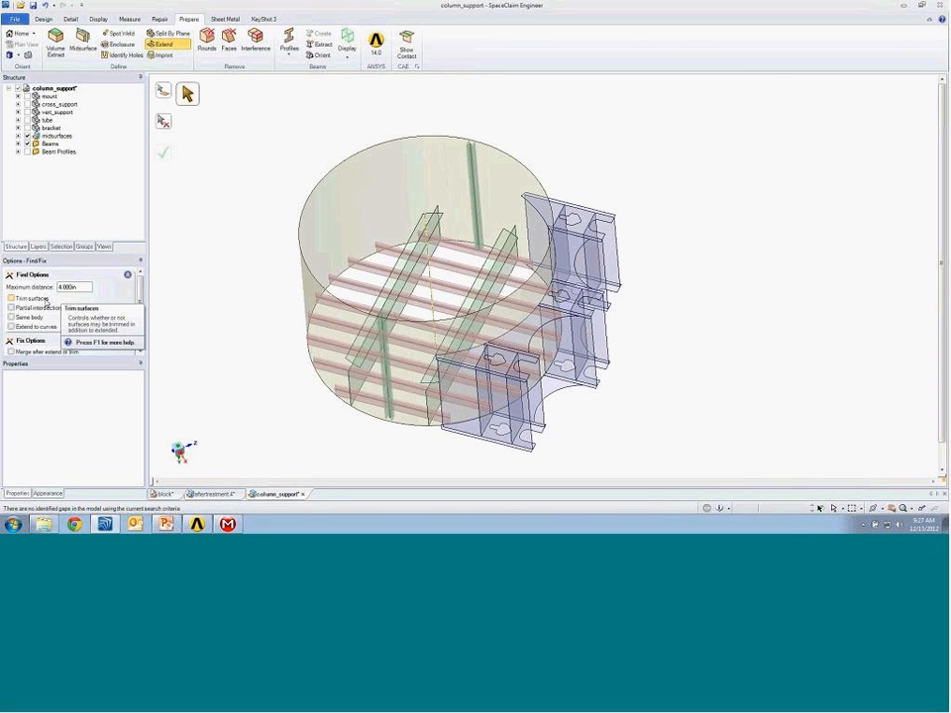
Include surface trimming in the Extend search with a maximum distance of 1 in, and fix all detected areas together.
click(30, 299)
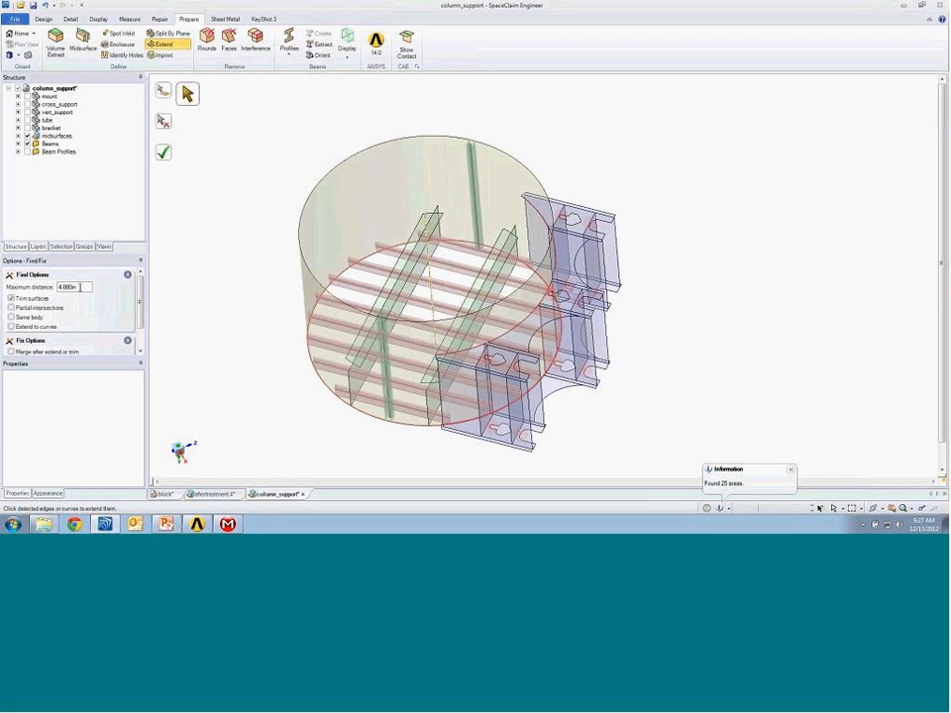
double_click(80, 287)
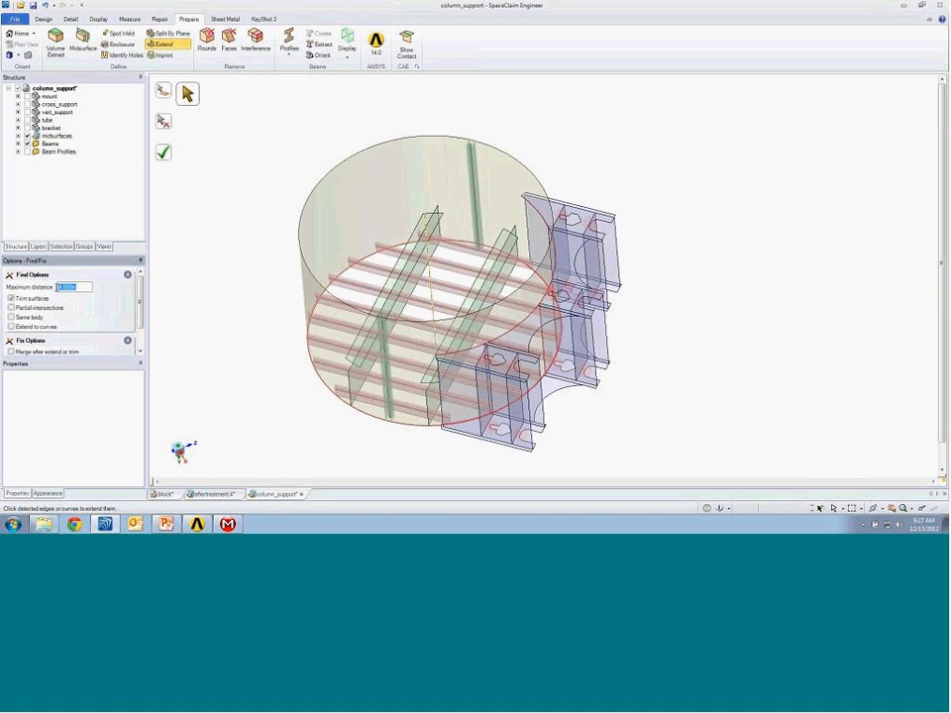
text(1)
key(Return)
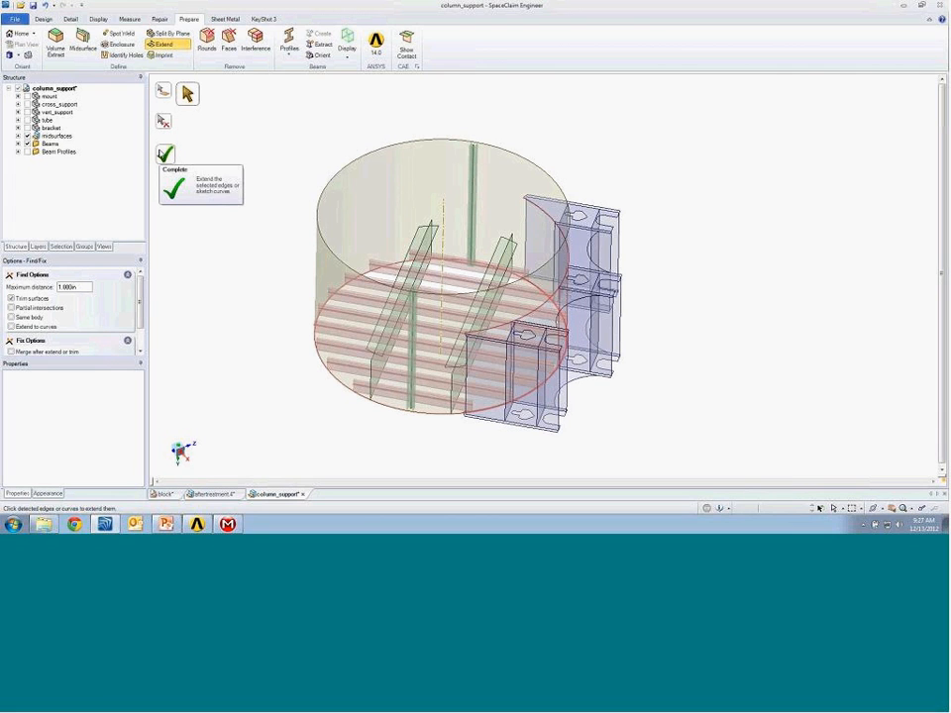
click(164, 154)
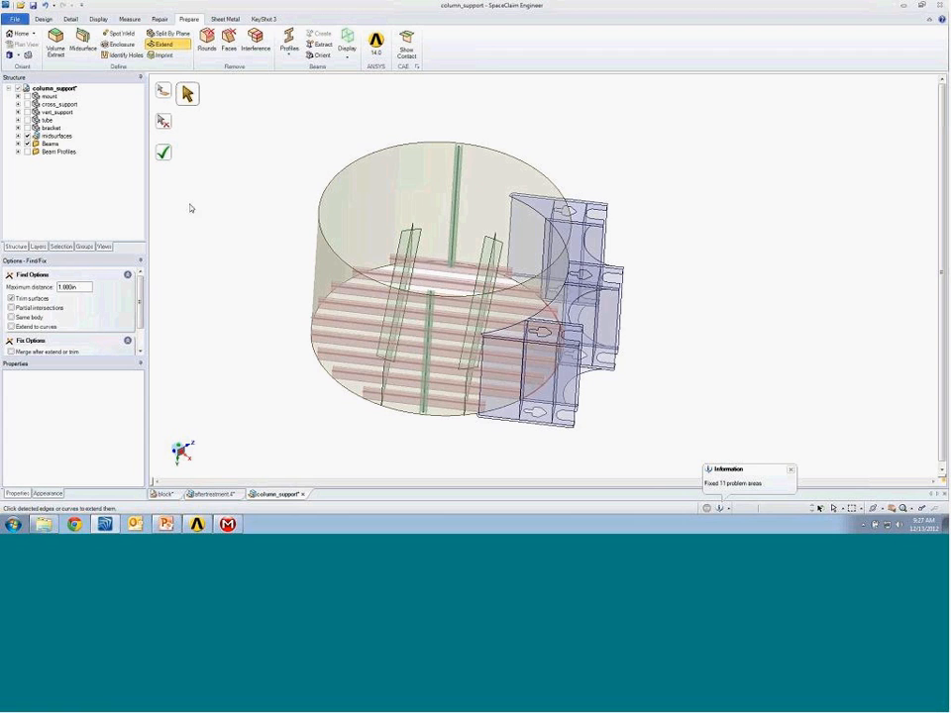
Include partial intersections in the Extend search and fix the detected edges of the green bracket midsurfaces and mounts individually.
click(36, 308)
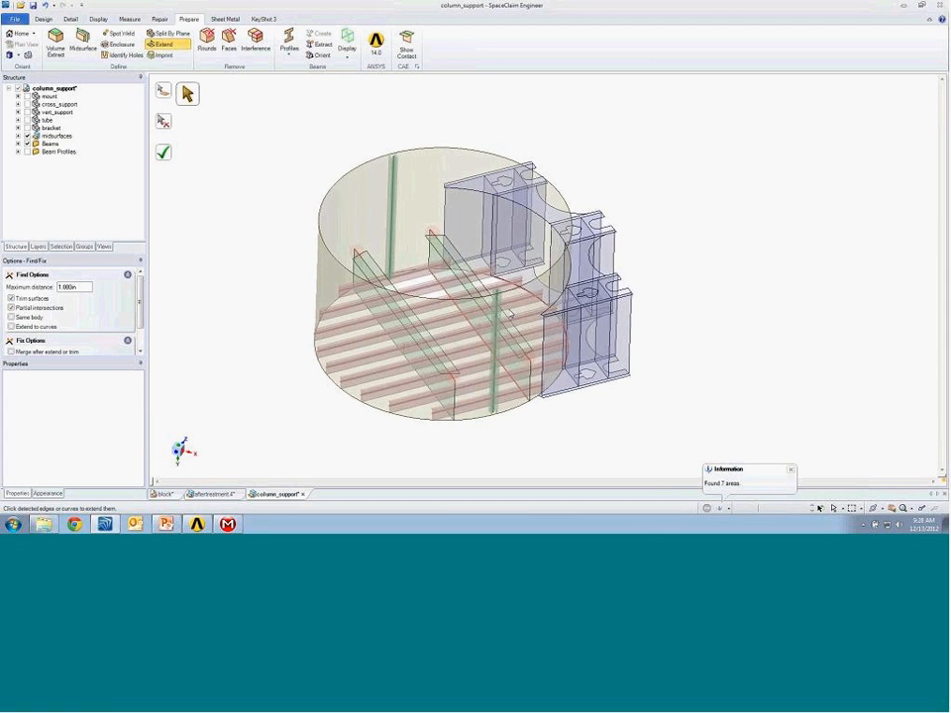
ctrl+middle_drag(537, 327, 528, 424)
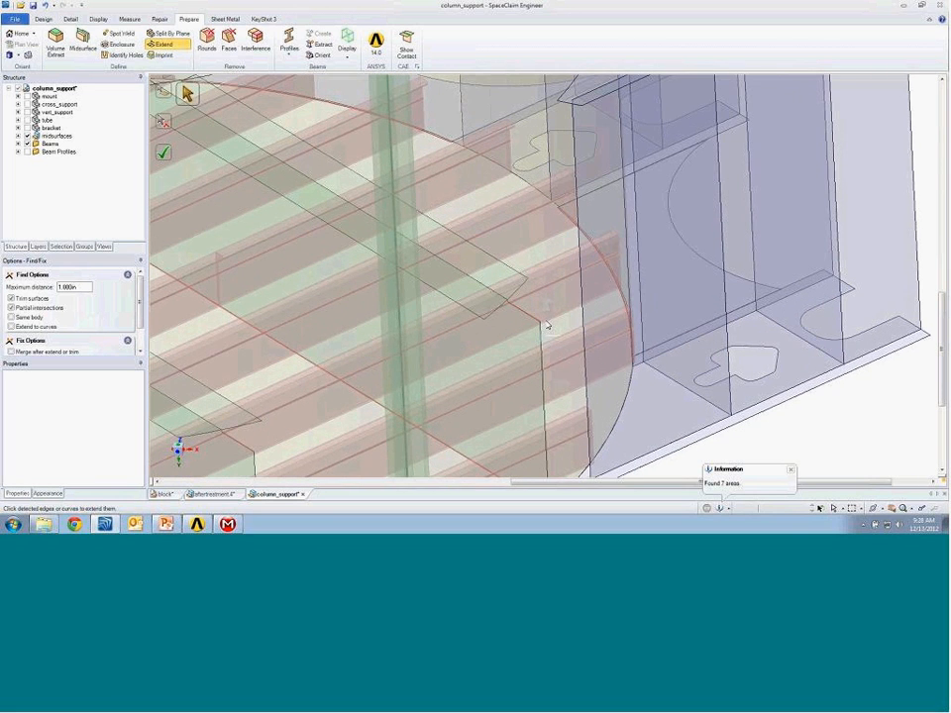
scroll(543, 388, up, 6)
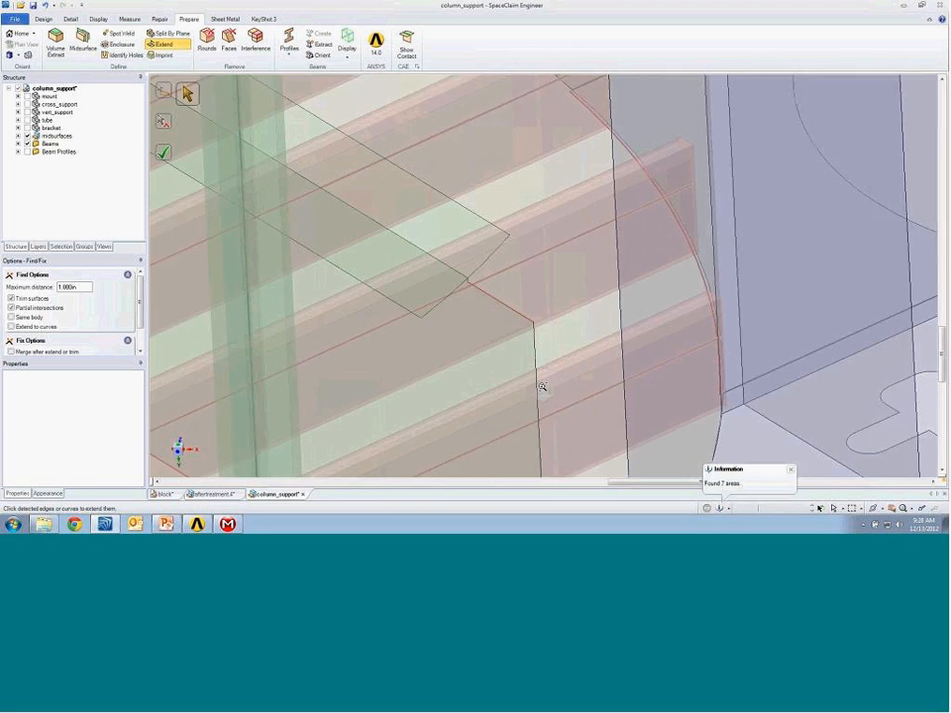
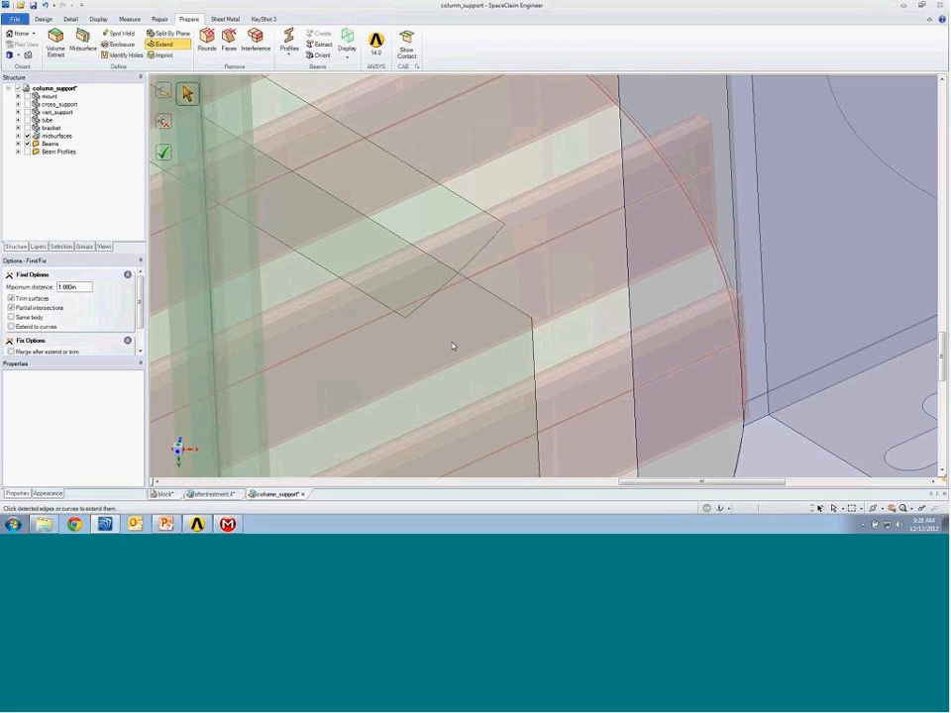
scroll(455, 381, down, 10)
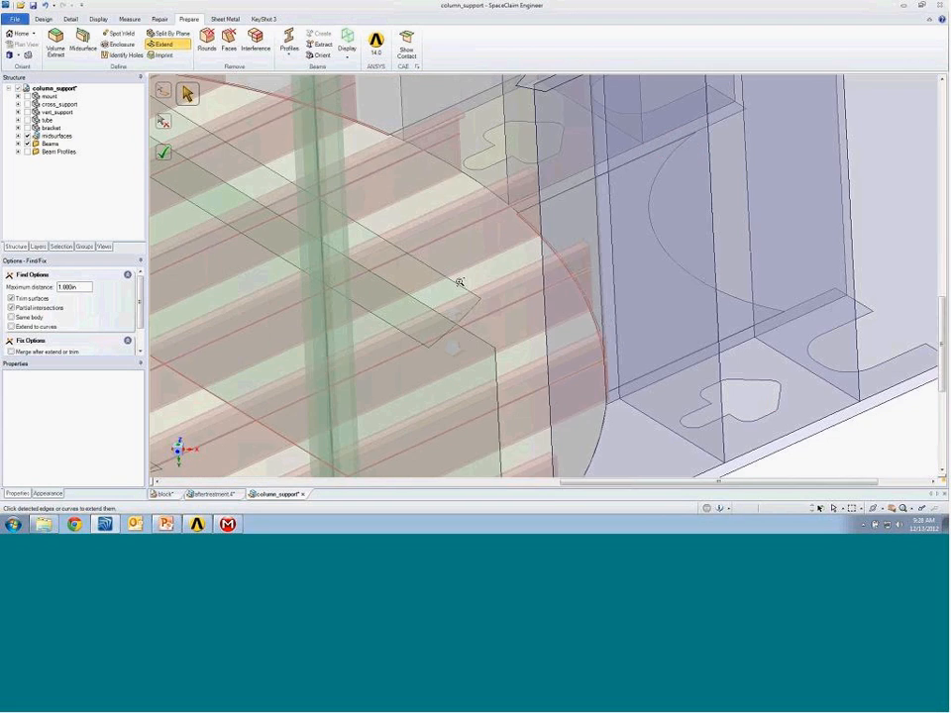
middle_drag(455, 380, 455, 390)
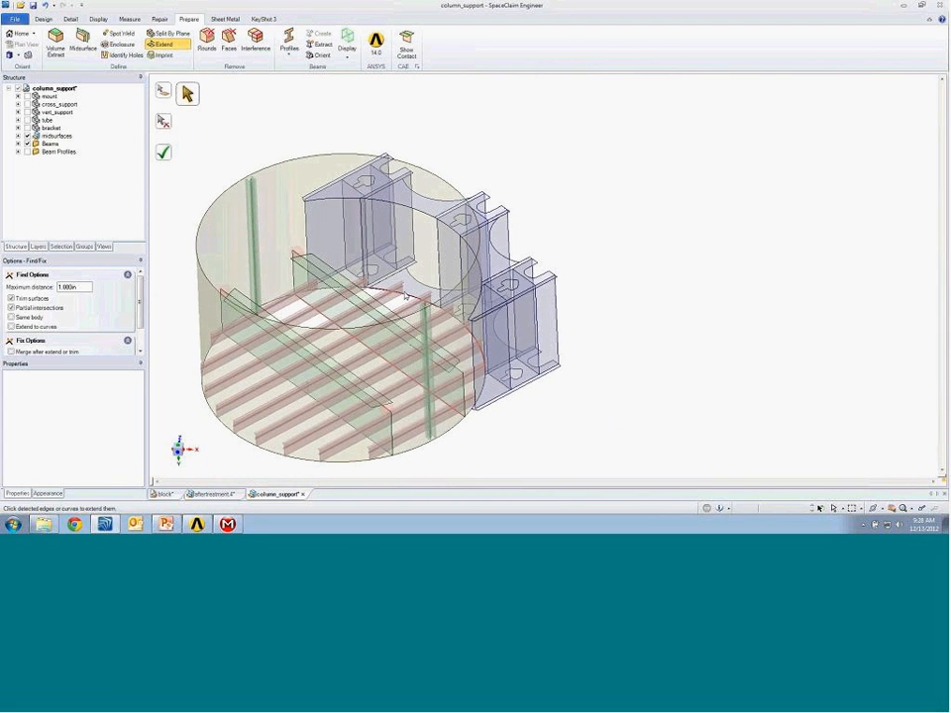
click(405, 299)
middle_drag(442, 333, 299, 256)
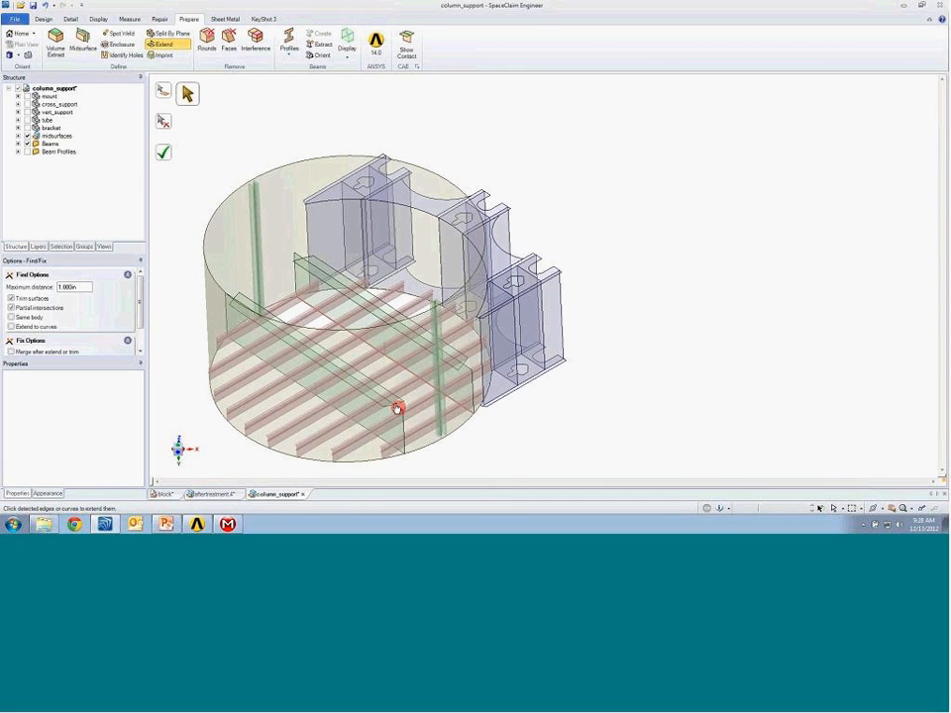
click(409, 376)
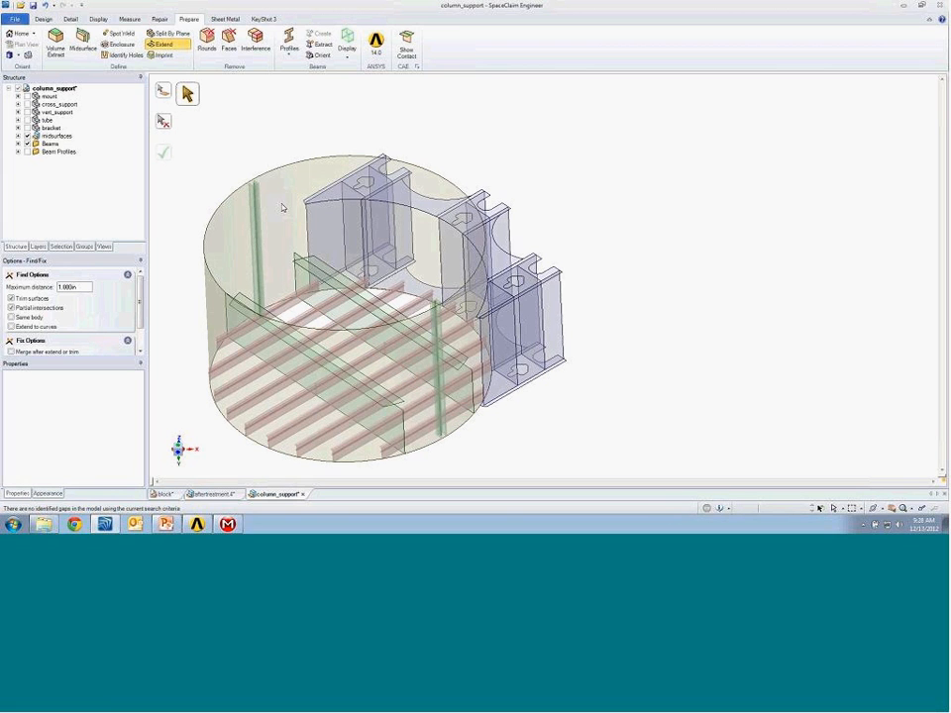
Open a section view on the plane through a vertical beam's curve and the cylinder axis, and view it in plan.
right_drag(257, 185, 244, 139)
middle_drag(243, 139, 279, 255)
click(293, 252)
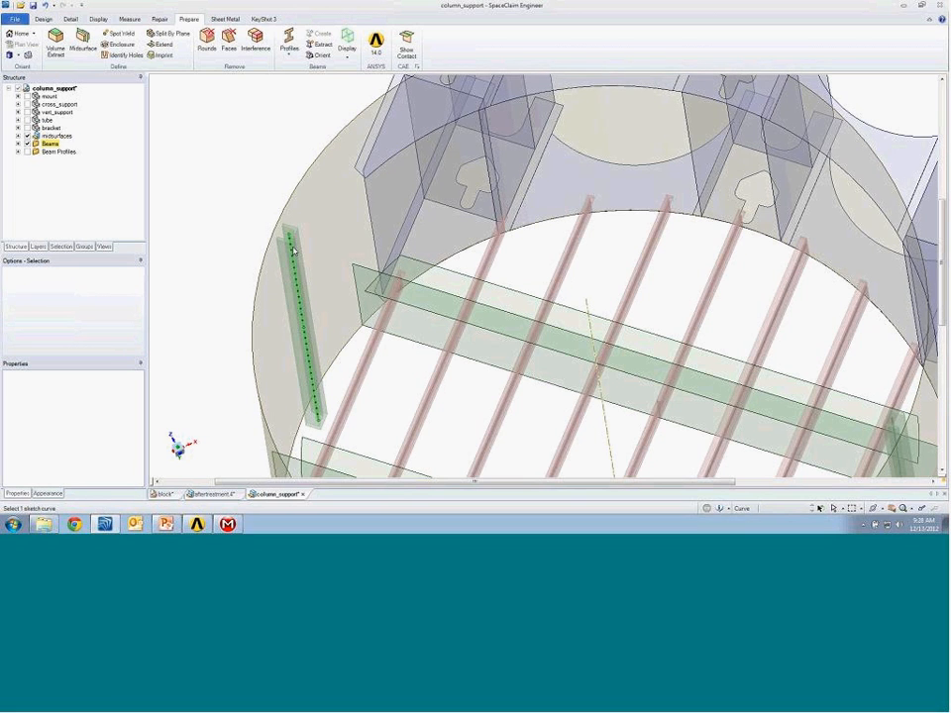
click(299, 256)
click(586, 322)
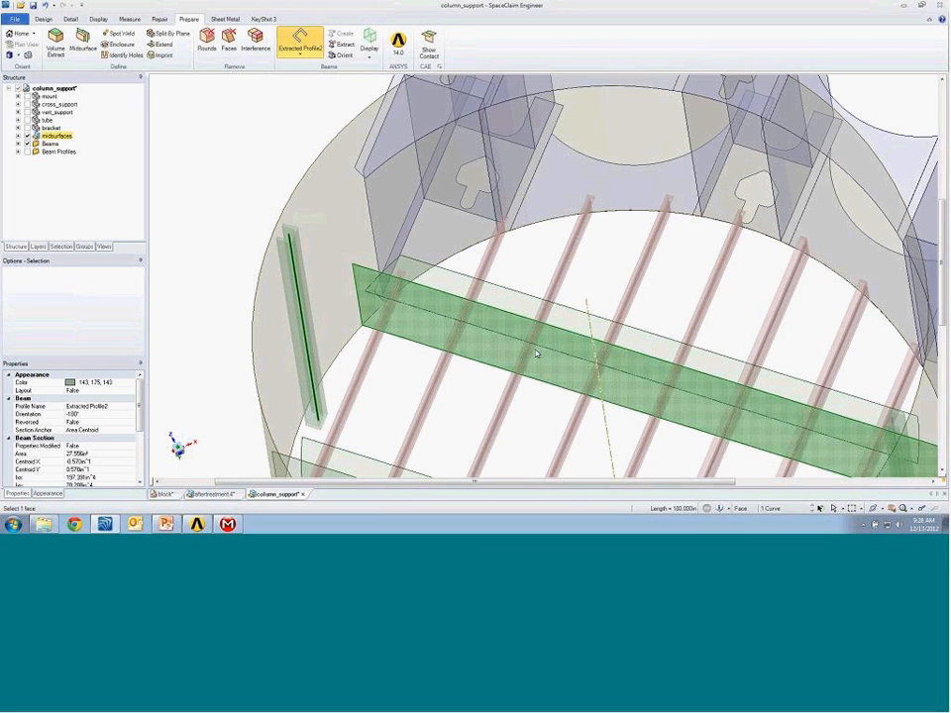
click(279, 156)
shift+middle_drag(270, 203, 267, 159)
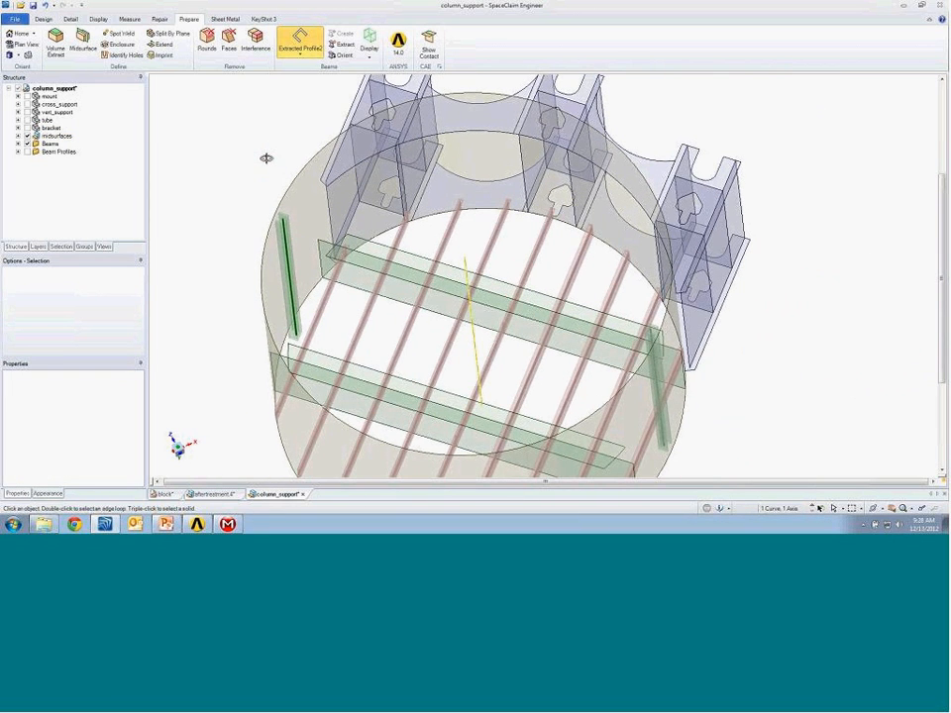
click(43, 19)
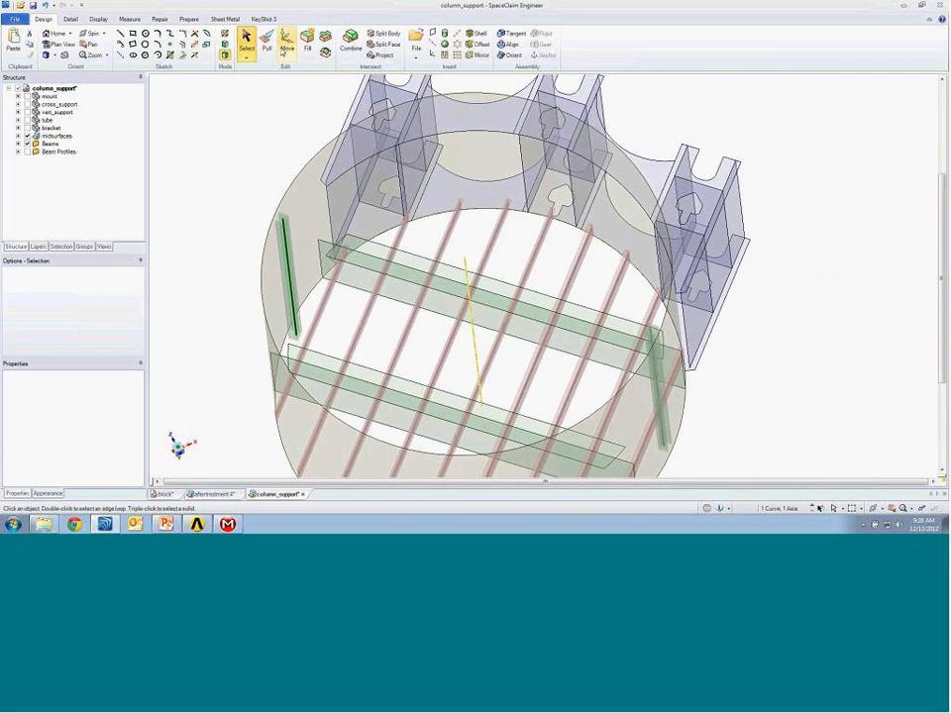
click(224, 44)
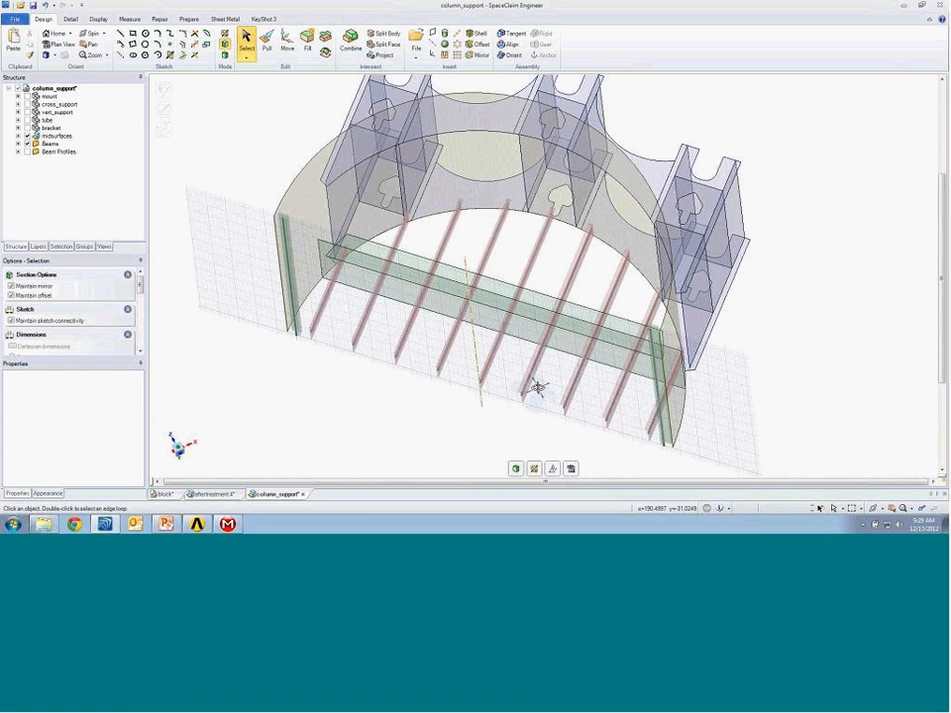
middle_drag(538, 387, 507, 282)
key(v)
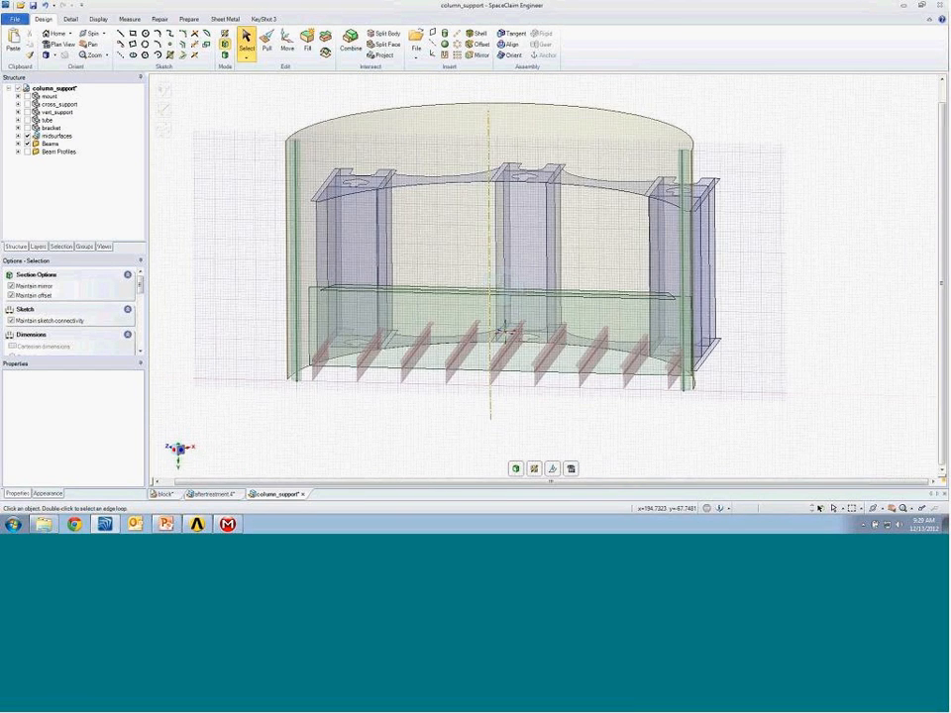
Move one vertical beam's curve outward up to the cylinder's side edge with Keep beam fixed enabled.
click(287, 48)
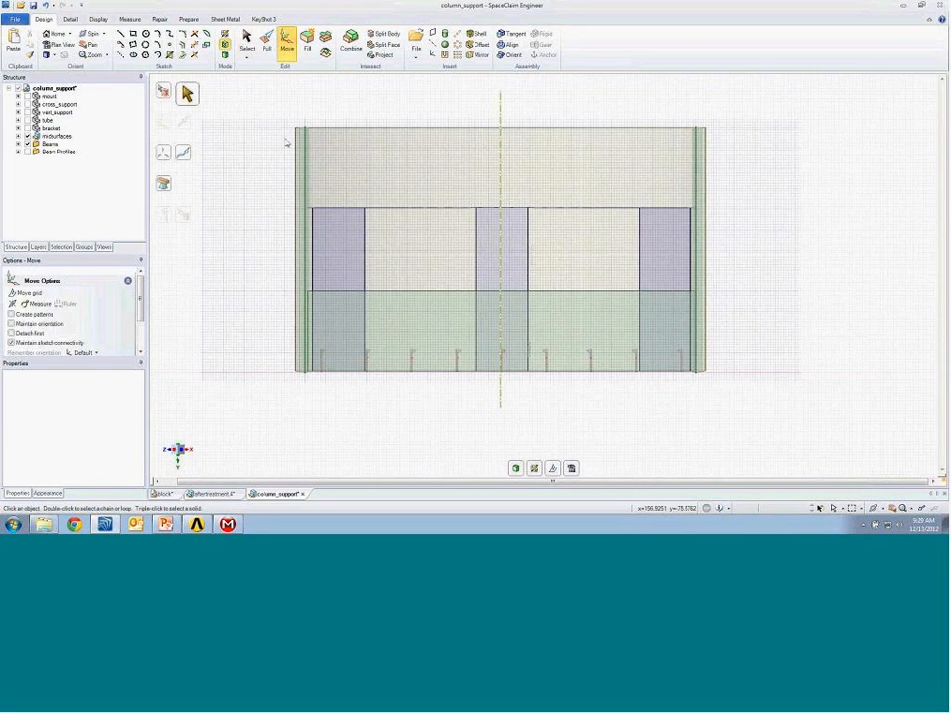
click(304, 250)
click(49, 343)
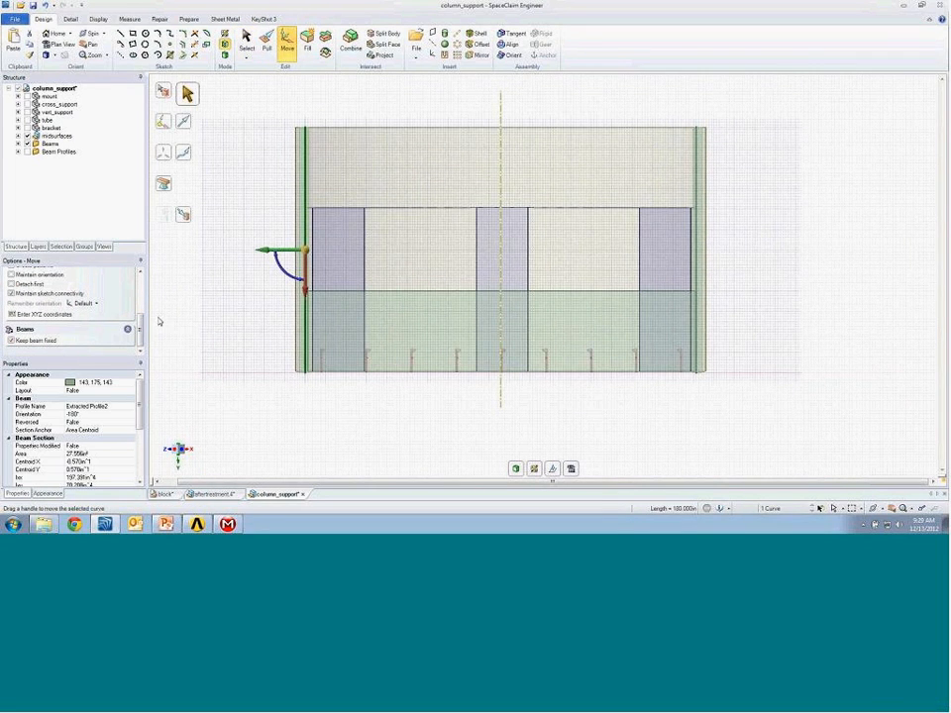
mouse_move(283, 250)
mouse_down()
mouse_move(241, 251)
mouse_move(311, 251)
mouse_move(294, 243)
mouse_up()
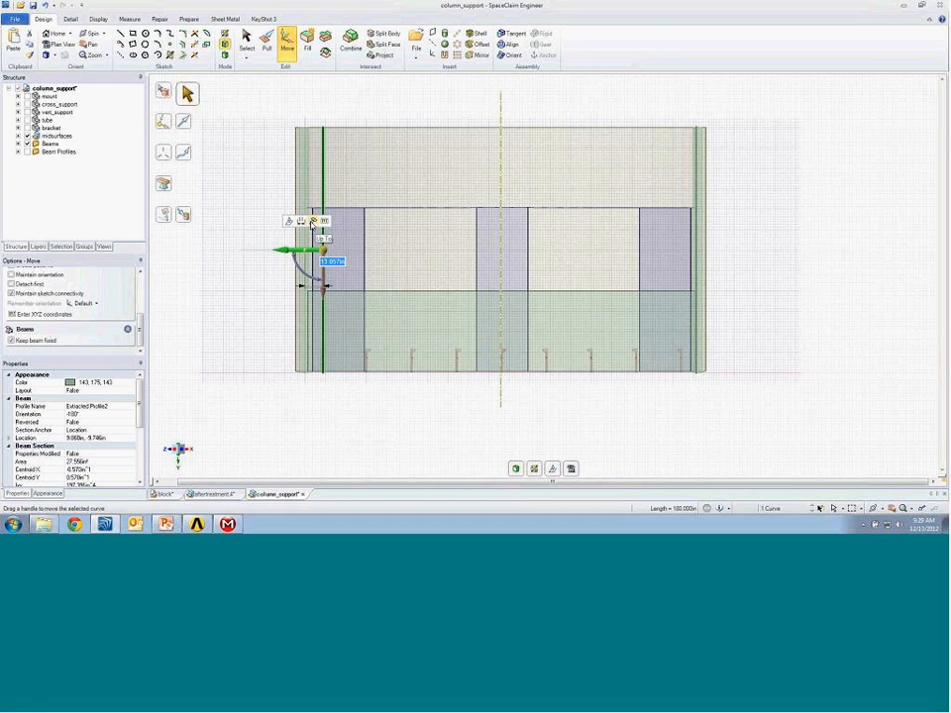
key(u)
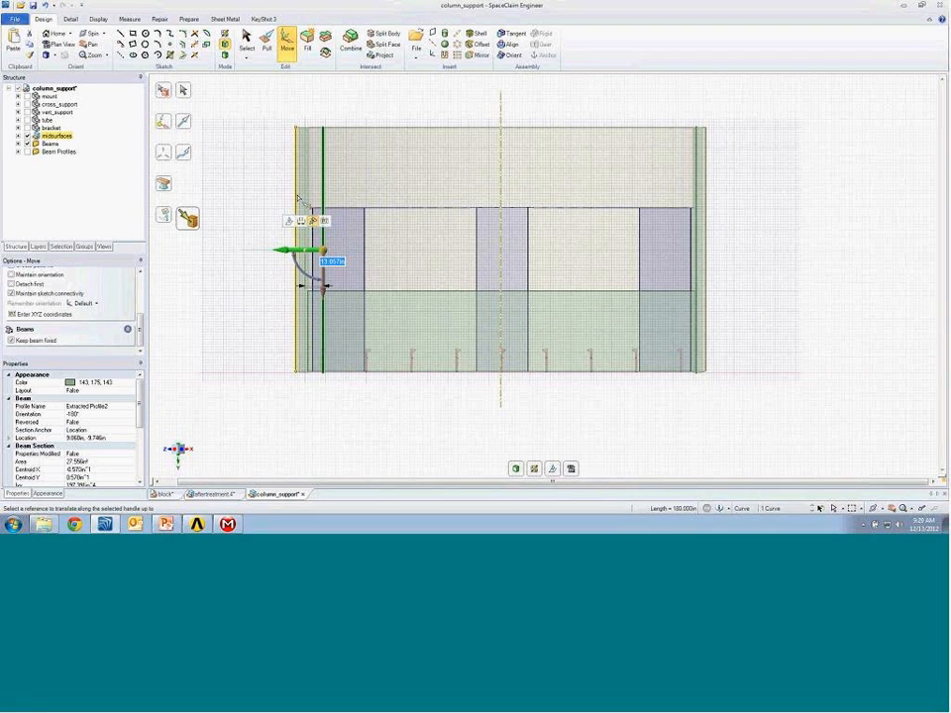
Move the opposite vertical beam's curve up to the cylinder's other side edge, keeping the beam fixed, and return to 3D mode.
click(698, 203)
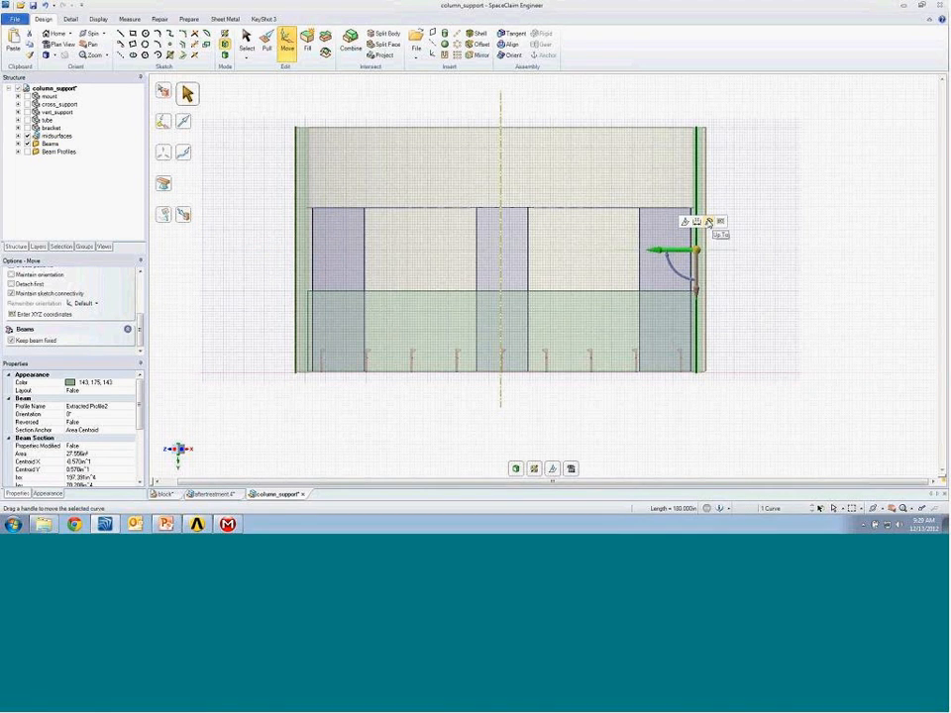
click(709, 222)
click(707, 202)
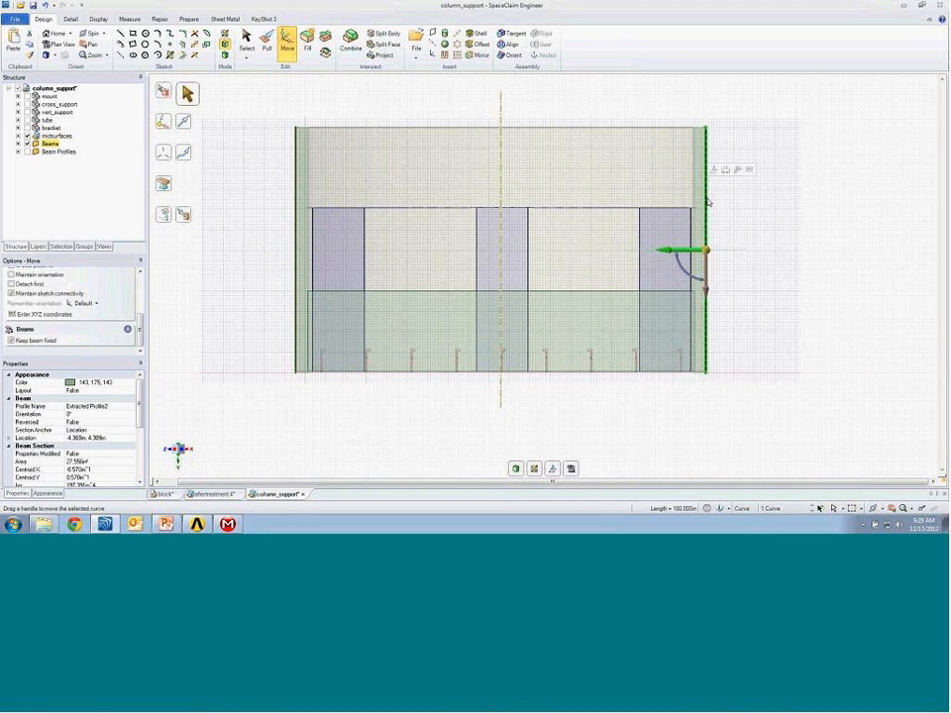
click(723, 208)
key(d)
mouse_move(715, 127)
middle_down()
mouse_move(707, 133)
mouse_move(714, 212)
mouse_move(721, 214)
mouse_move(715, 174)
mouse_move(739, 224)
mouse_move(761, 204)
mouse_move(760, 214)
middle_up()
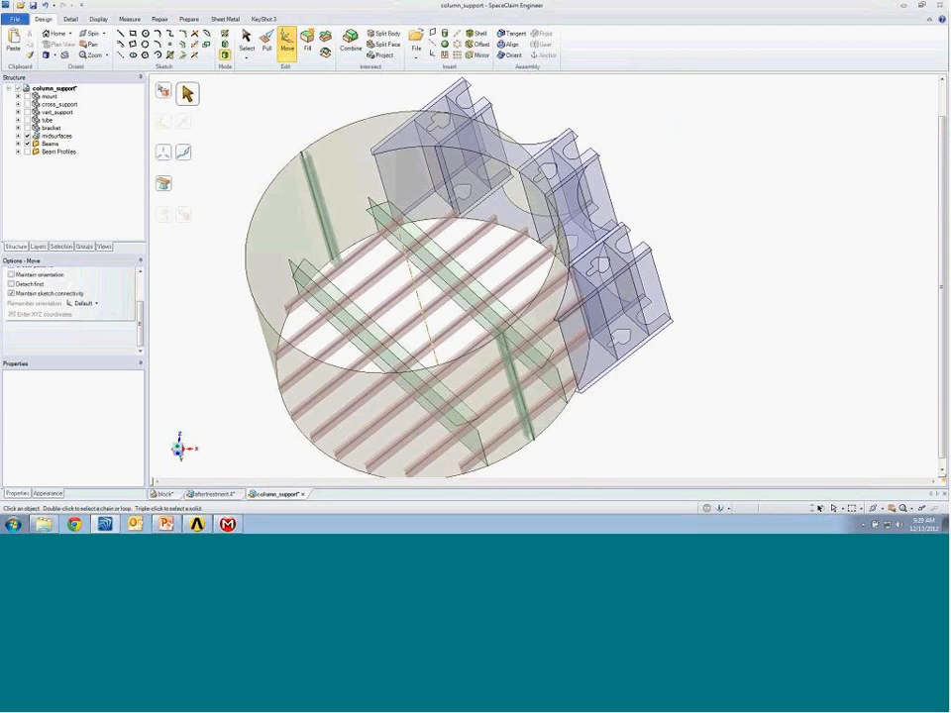
Set Share Topology to True for the column_support assembly.
click(72, 89)
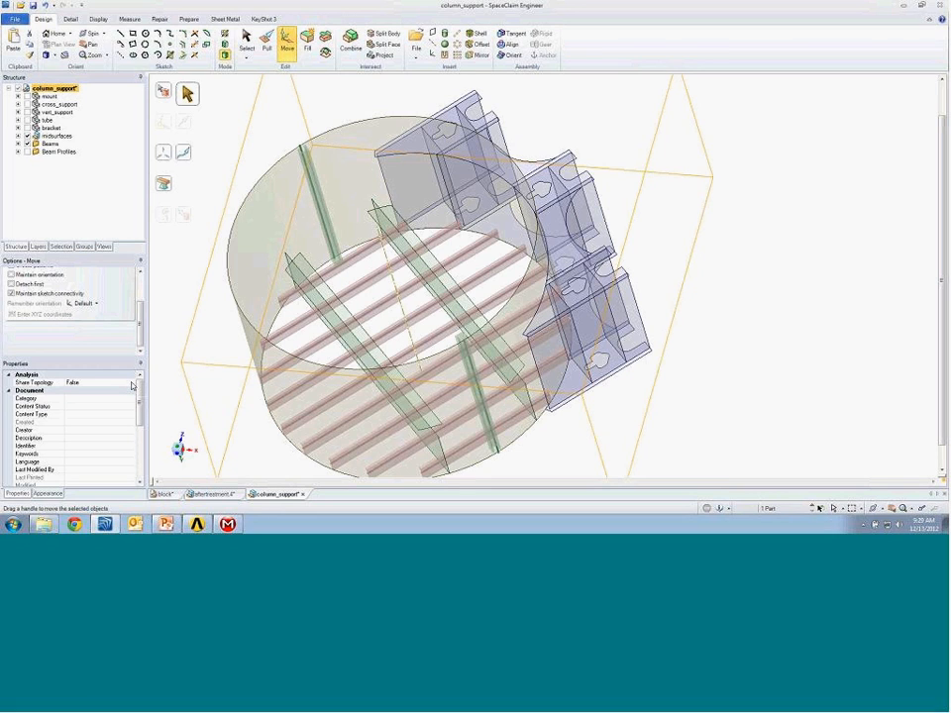
click(132, 385)
click(131, 386)
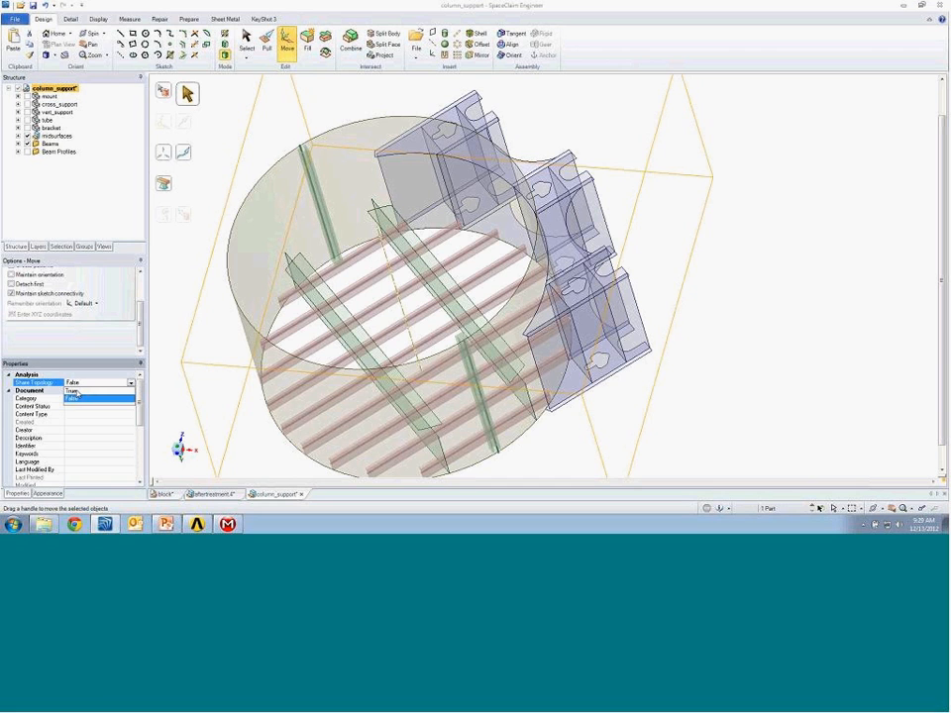
click(71, 392)
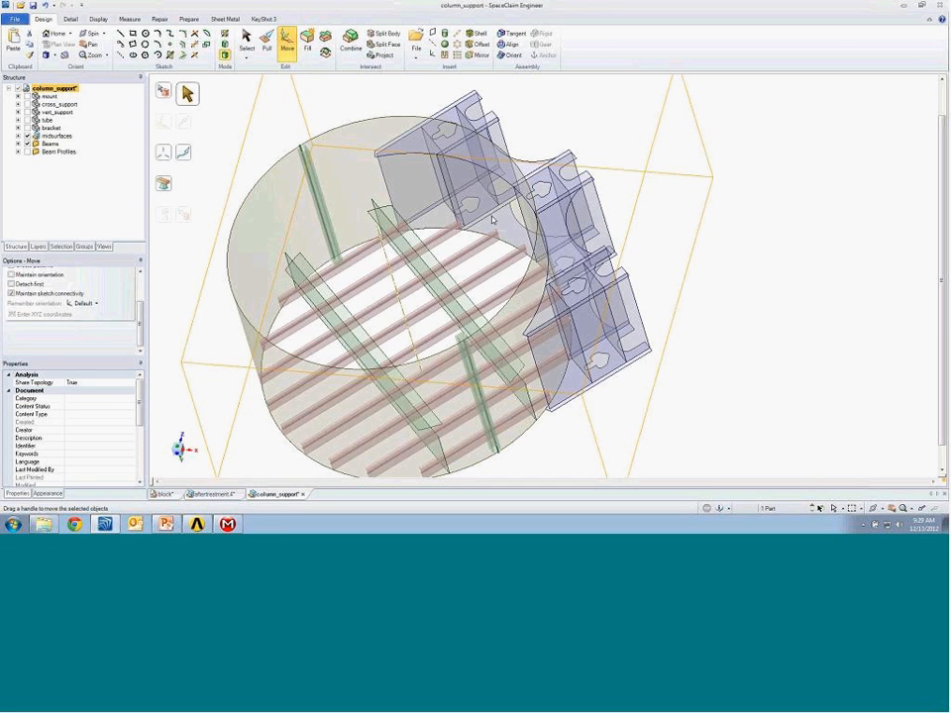
middle_drag(581, 188, 354, 79)
click(352, 80)
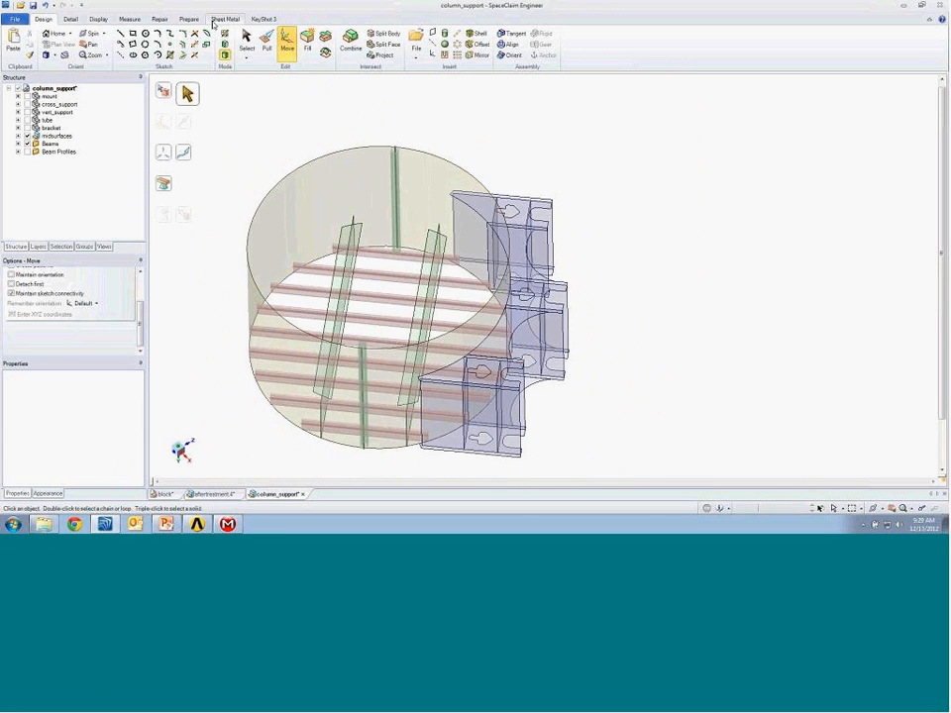
Preview the shared topology with Show Contact and inspect the connections around the mounts' web plates.
click(195, 20)
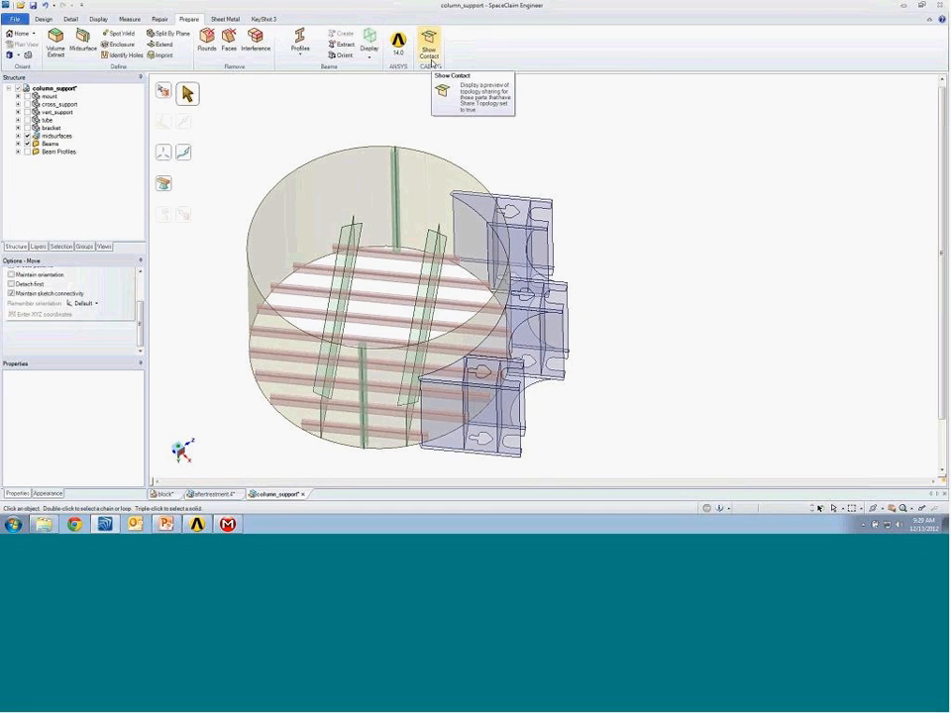
click(430, 63)
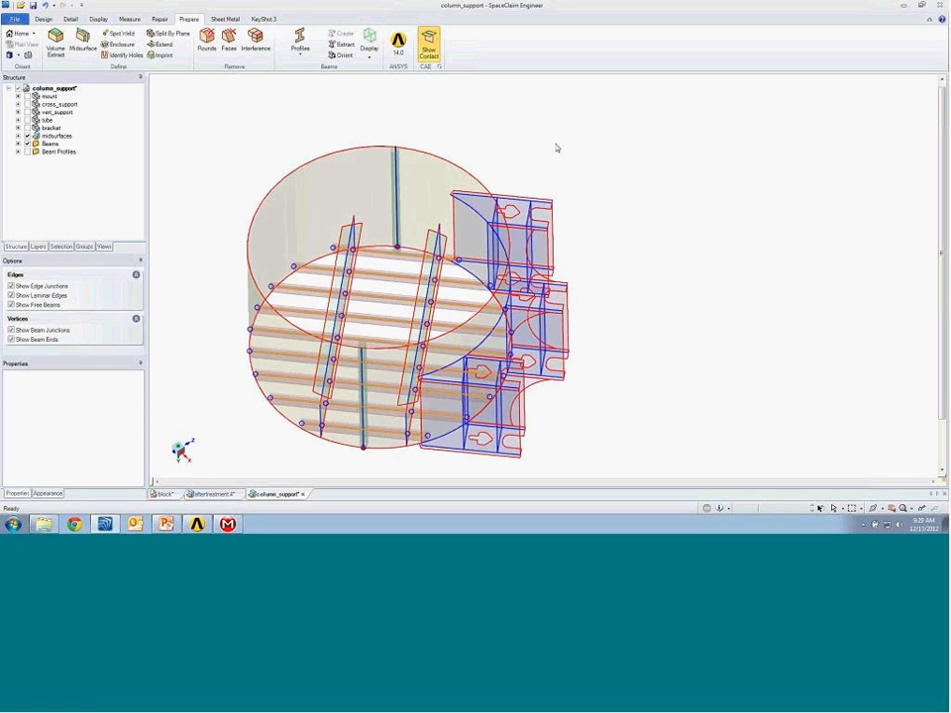
middle_drag(556, 147, 523, 421)
Move both lower curved web plates between the mounts together, vertically up to the middle mount's lower plate.
click(441, 391)
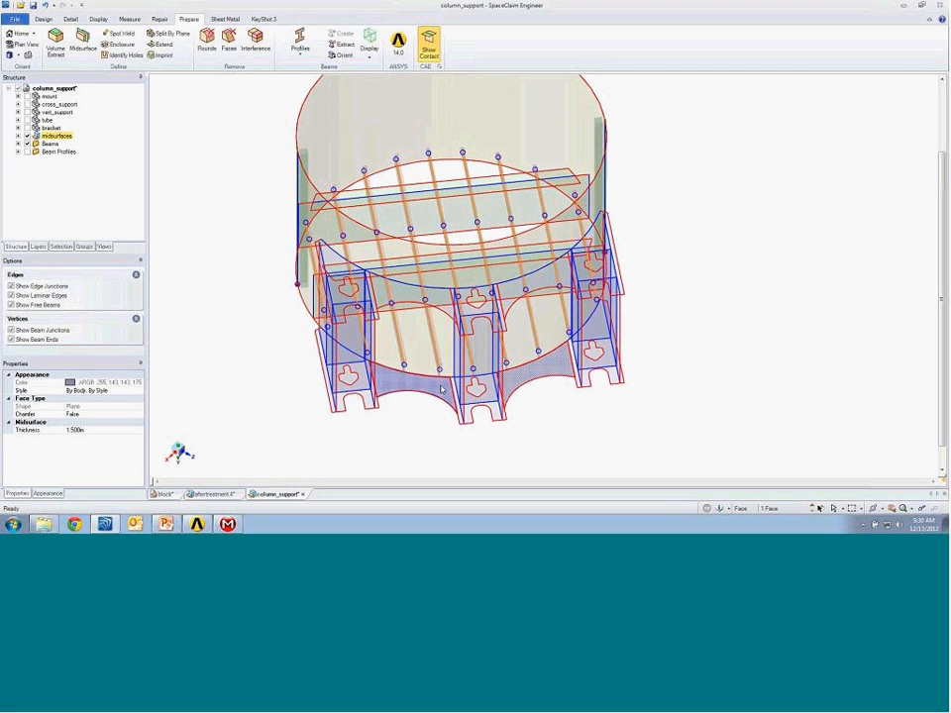
click(44, 20)
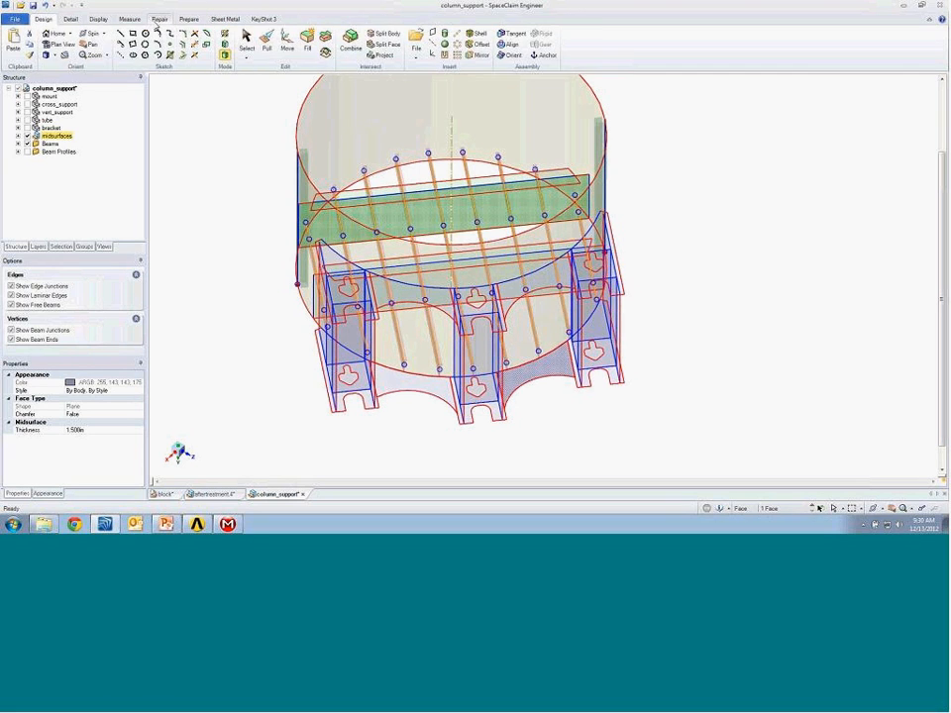
click(286, 41)
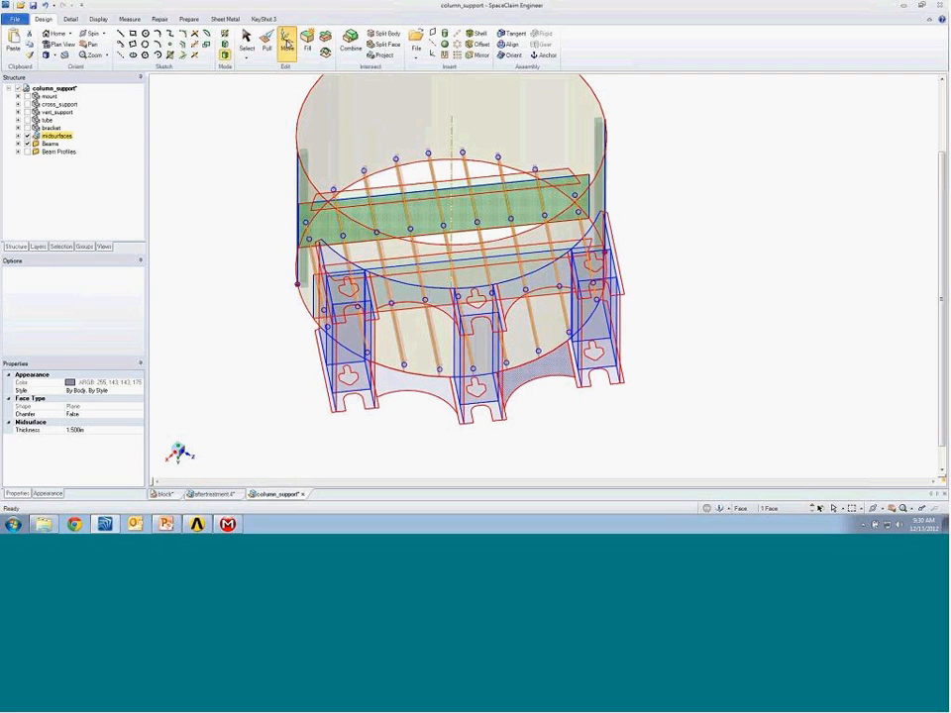
ctrl+click(438, 392)
drag(471, 347, 472, 395)
key(u)
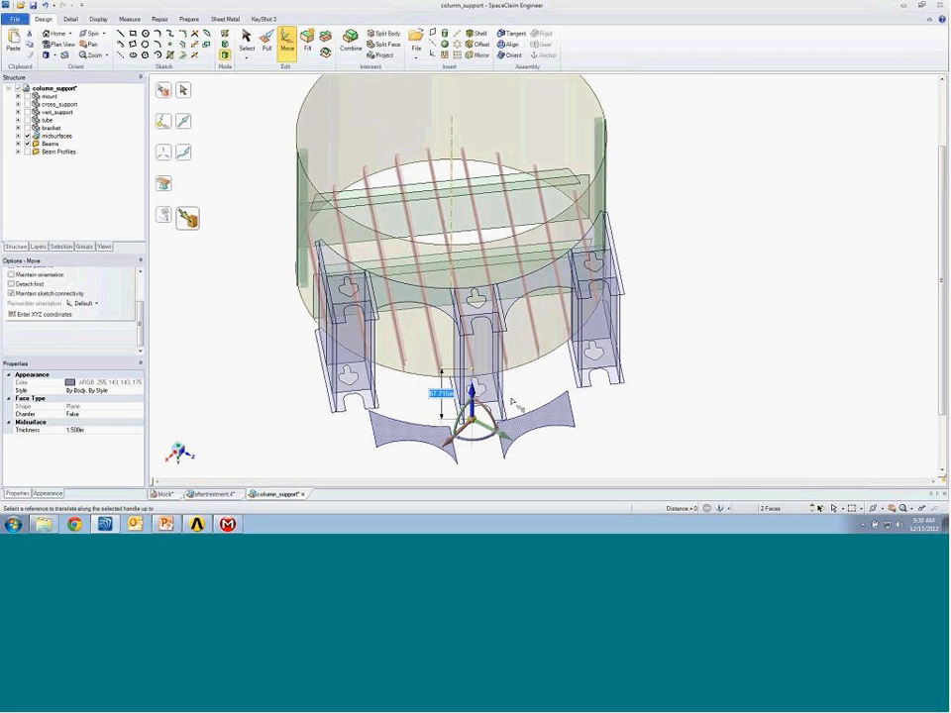
scroll(512, 416, up, 3)
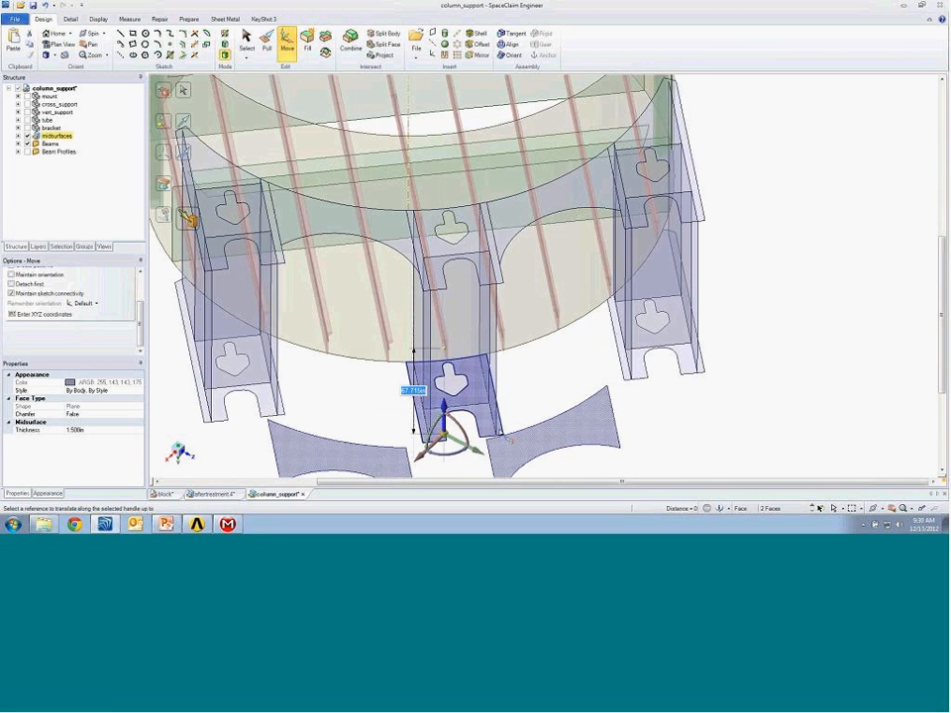
click(508, 297)
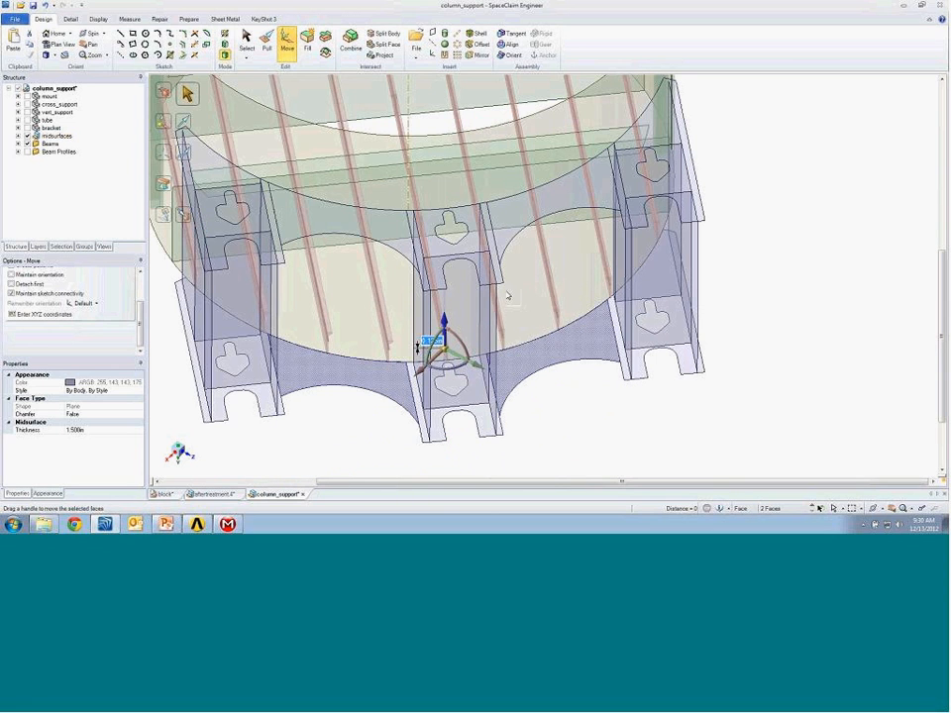
Move both upper curved web plates between the mounts together, vertically up to the middle mount's upper plate.
click(513, 228)
ctrl+click(399, 227)
drag(402, 219, 413, 151)
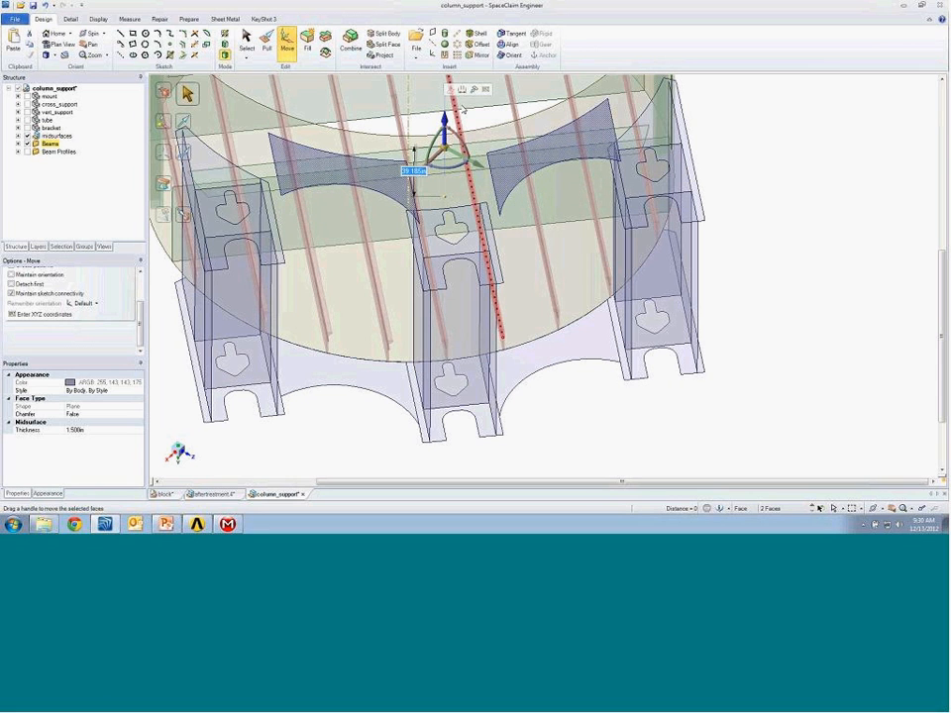
click(474, 92)
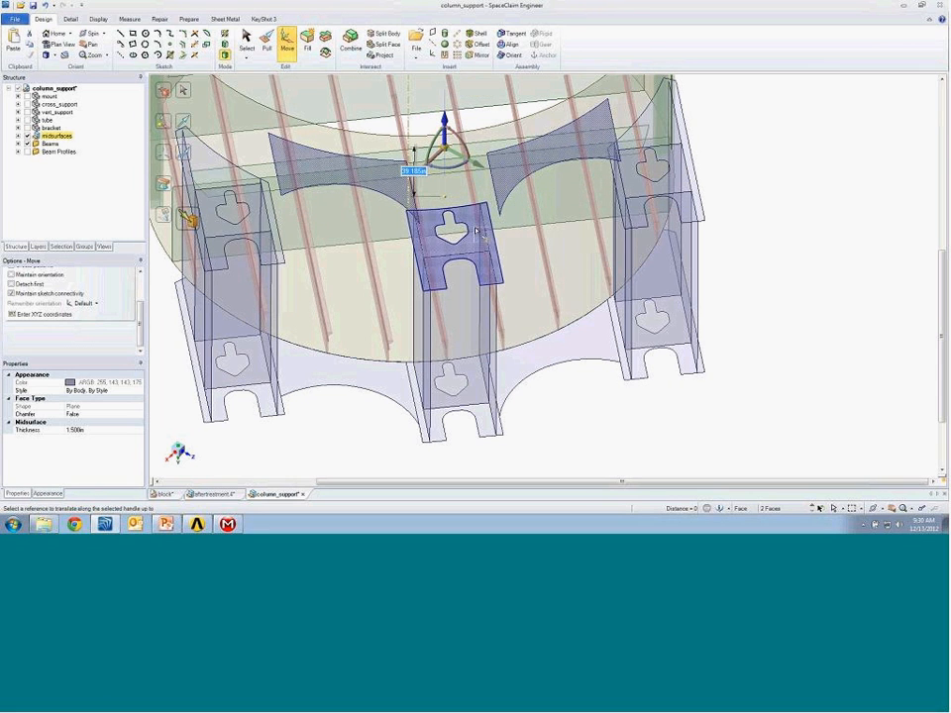
click(479, 232)
click(763, 213)
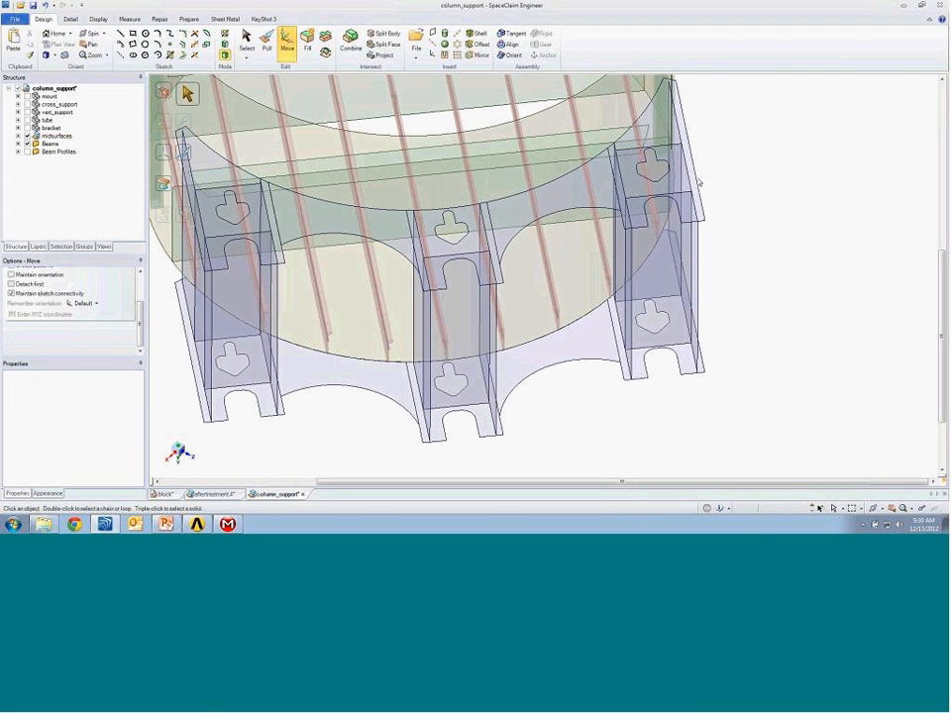
Show the contact preview again and examine the edge and beam junctions along the moved web plates and the whole model.
click(196, 20)
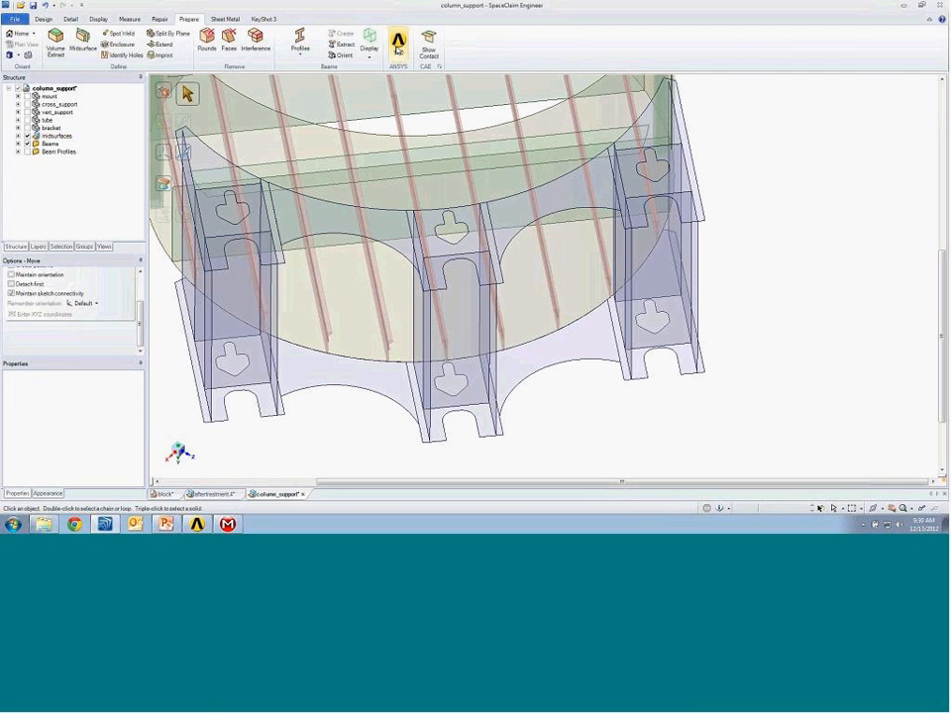
click(429, 44)
mouse_move(761, 284)
middle_down()
mouse_move(766, 276)
mouse_move(747, 282)
mouse_move(749, 295)
middle_up()
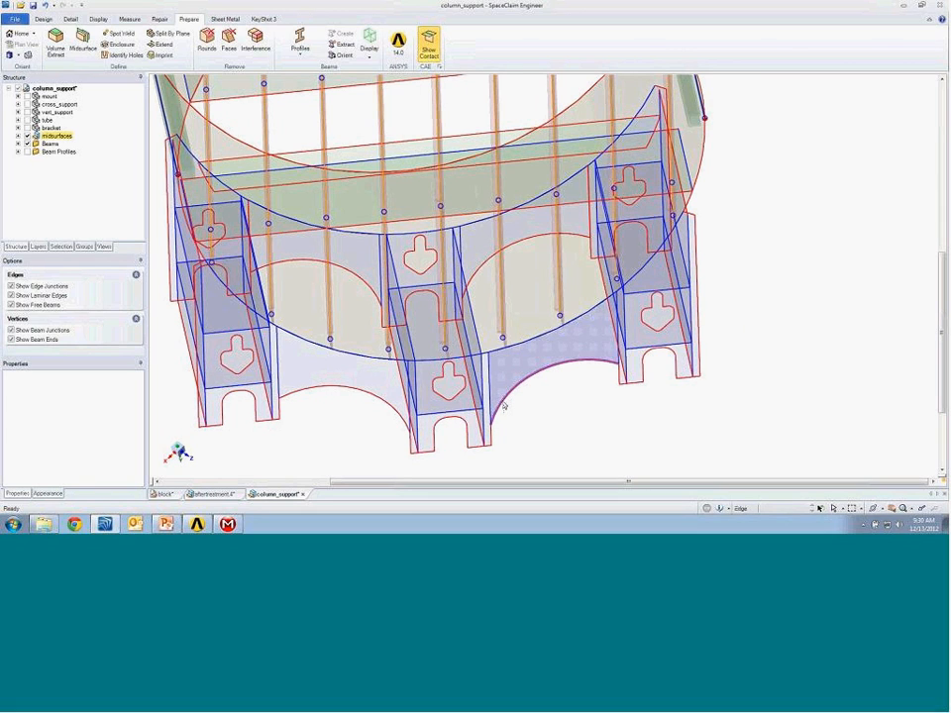
middle_drag(574, 399, 595, 398)
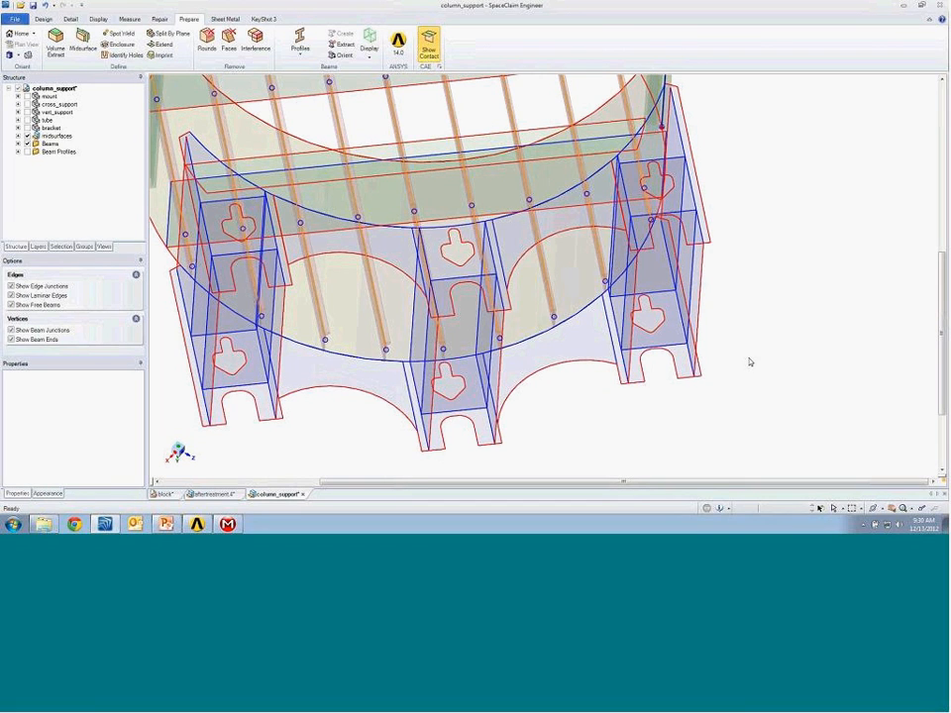
scroll(753, 362, down, 5)
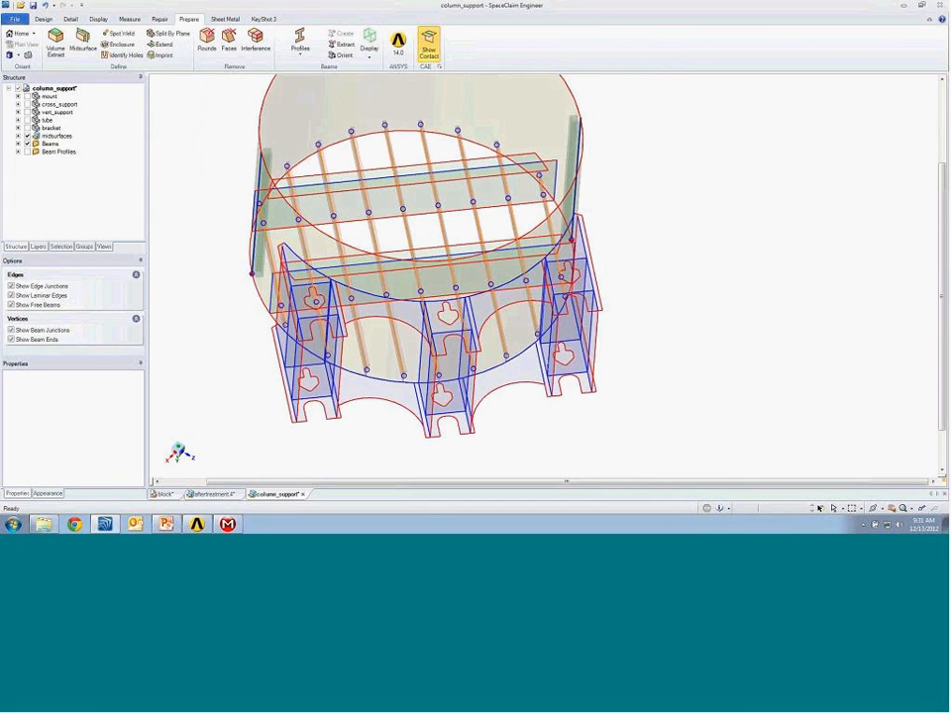
middle_drag(753, 362, 535, 100)
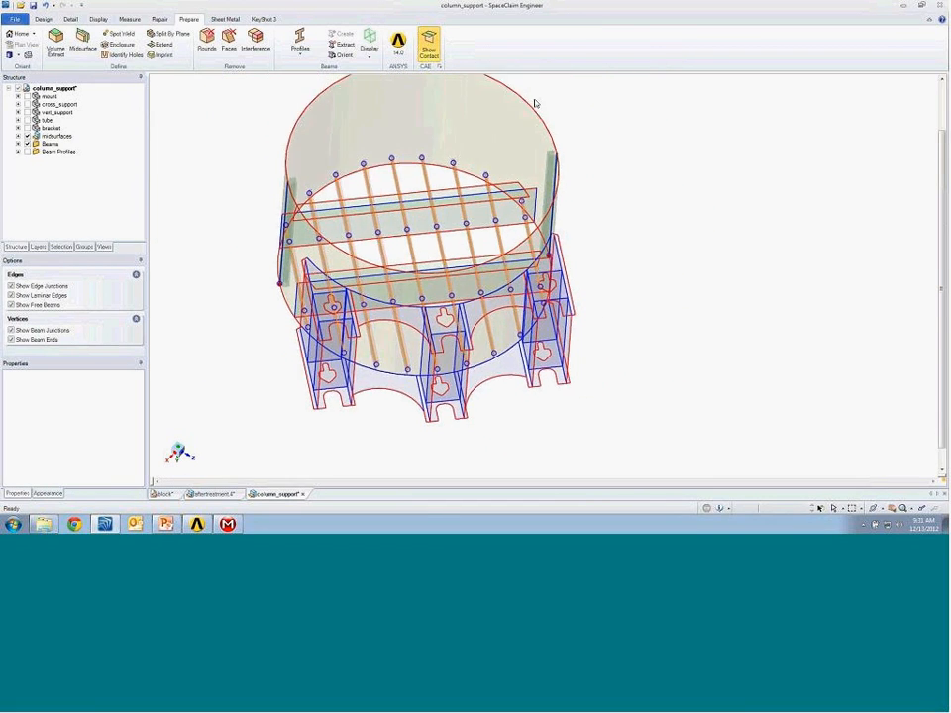